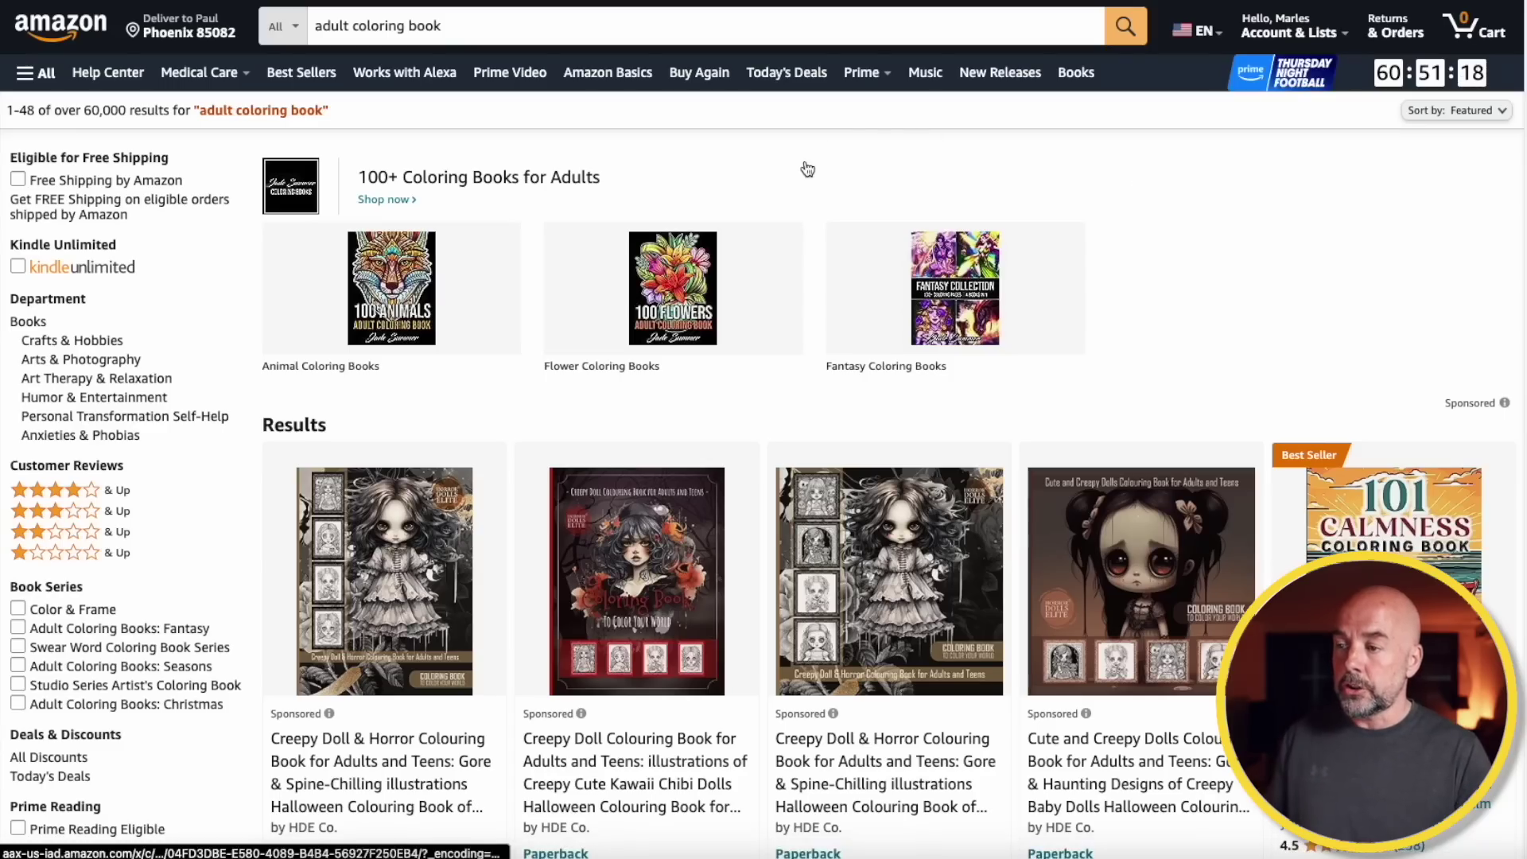
Scroll down the Amazing Animals coloring book page to its From the Publisher images
{"action": "scroll", "coordinate": [807, 168], "scroll_direction": "down", "scroll_amount": 1}
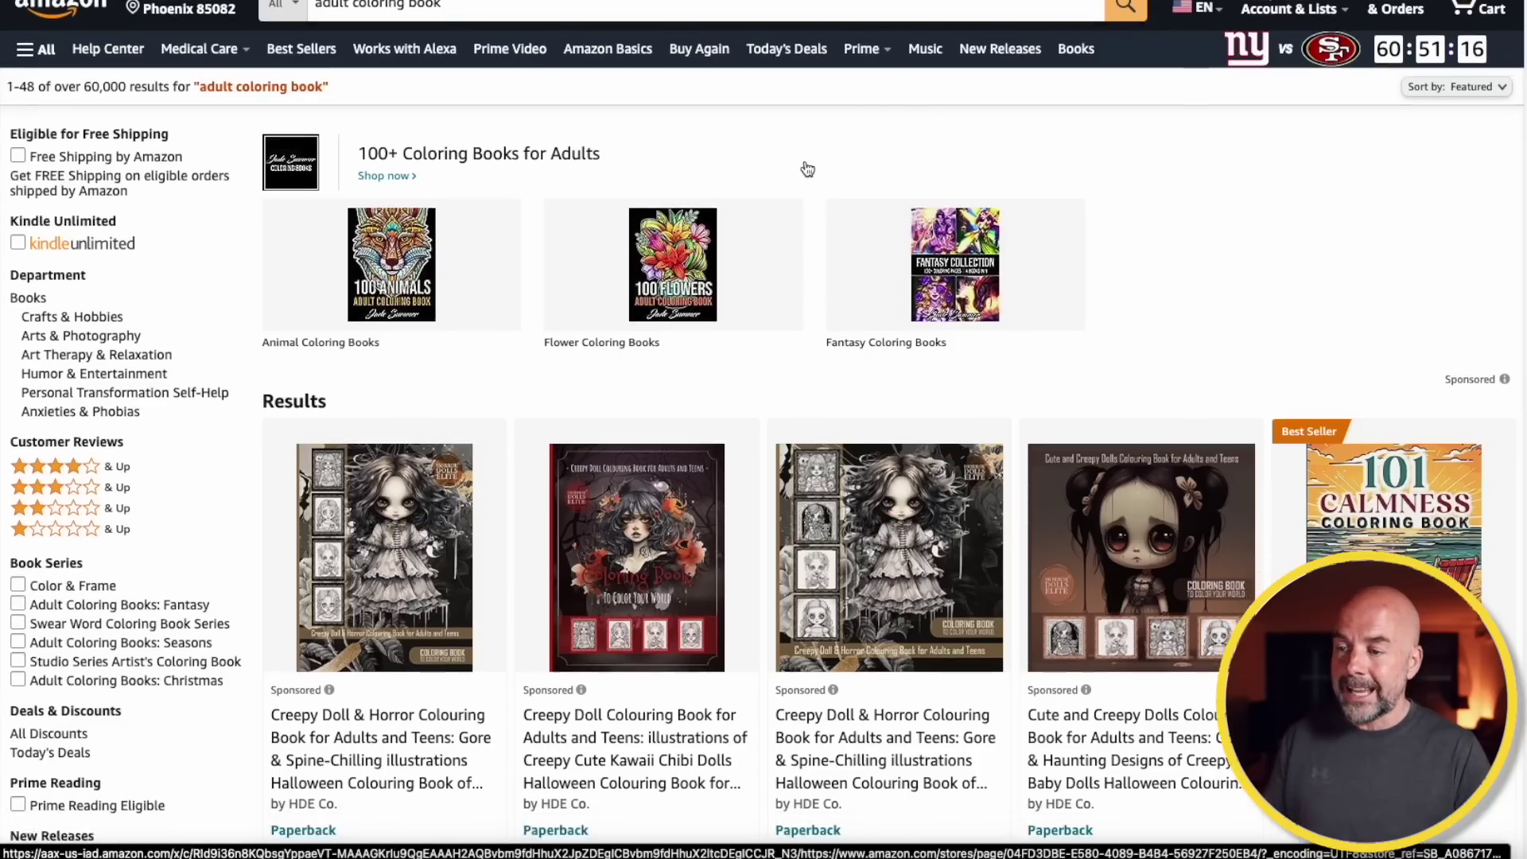
{"action": "scroll", "coordinate": [820, 183], "scroll_direction": "down", "scroll_amount": 10}
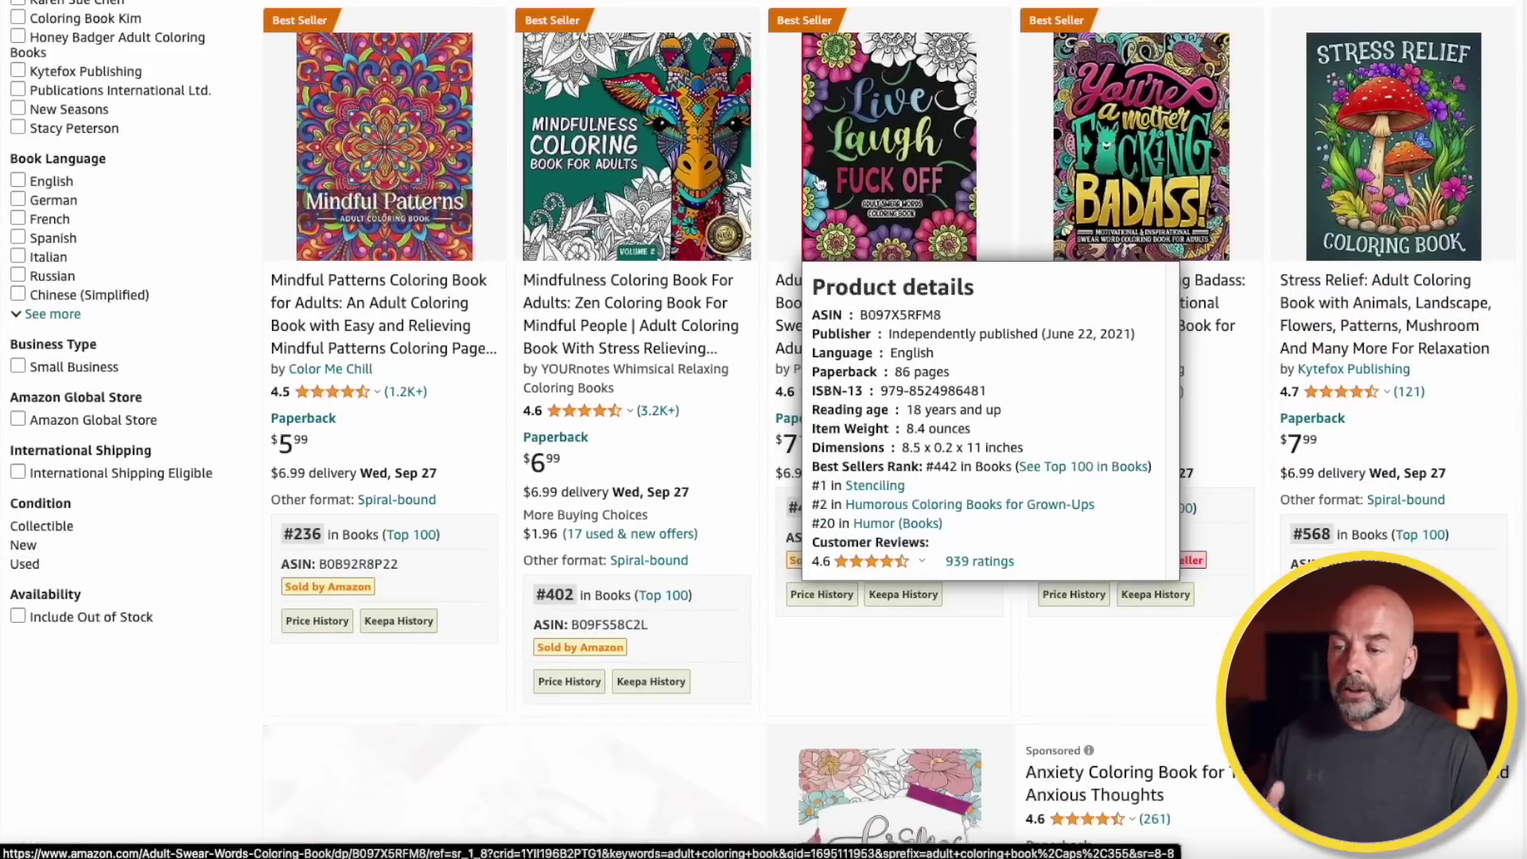
{"action": "scroll", "coordinate": [844, 222], "scroll_direction": "down", "scroll_amount": 10}
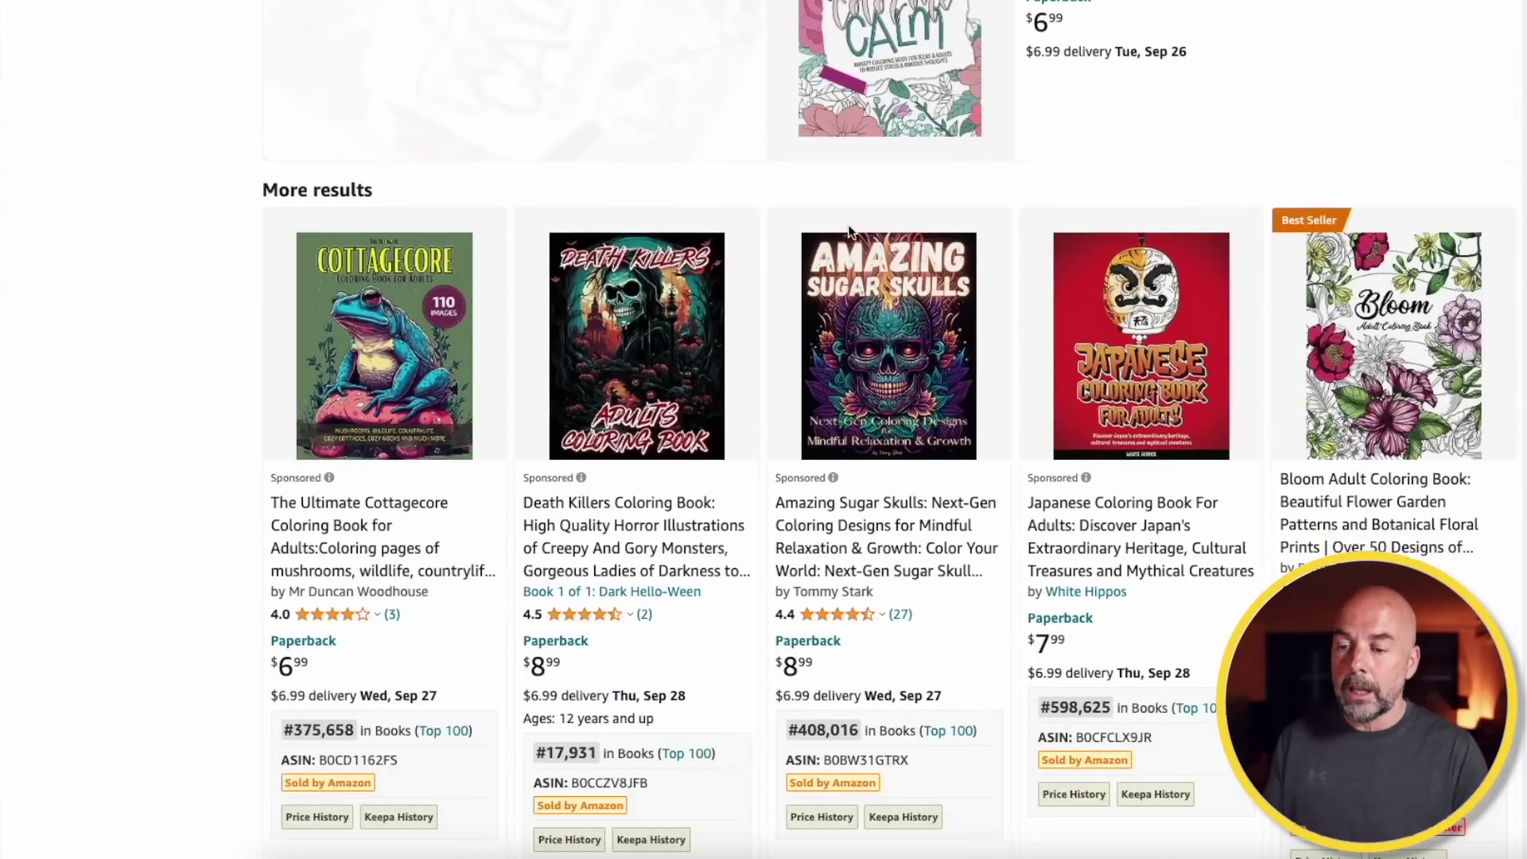
{"action": "scroll", "coordinate": [855, 247], "scroll_direction": "down", "scroll_amount": 1}
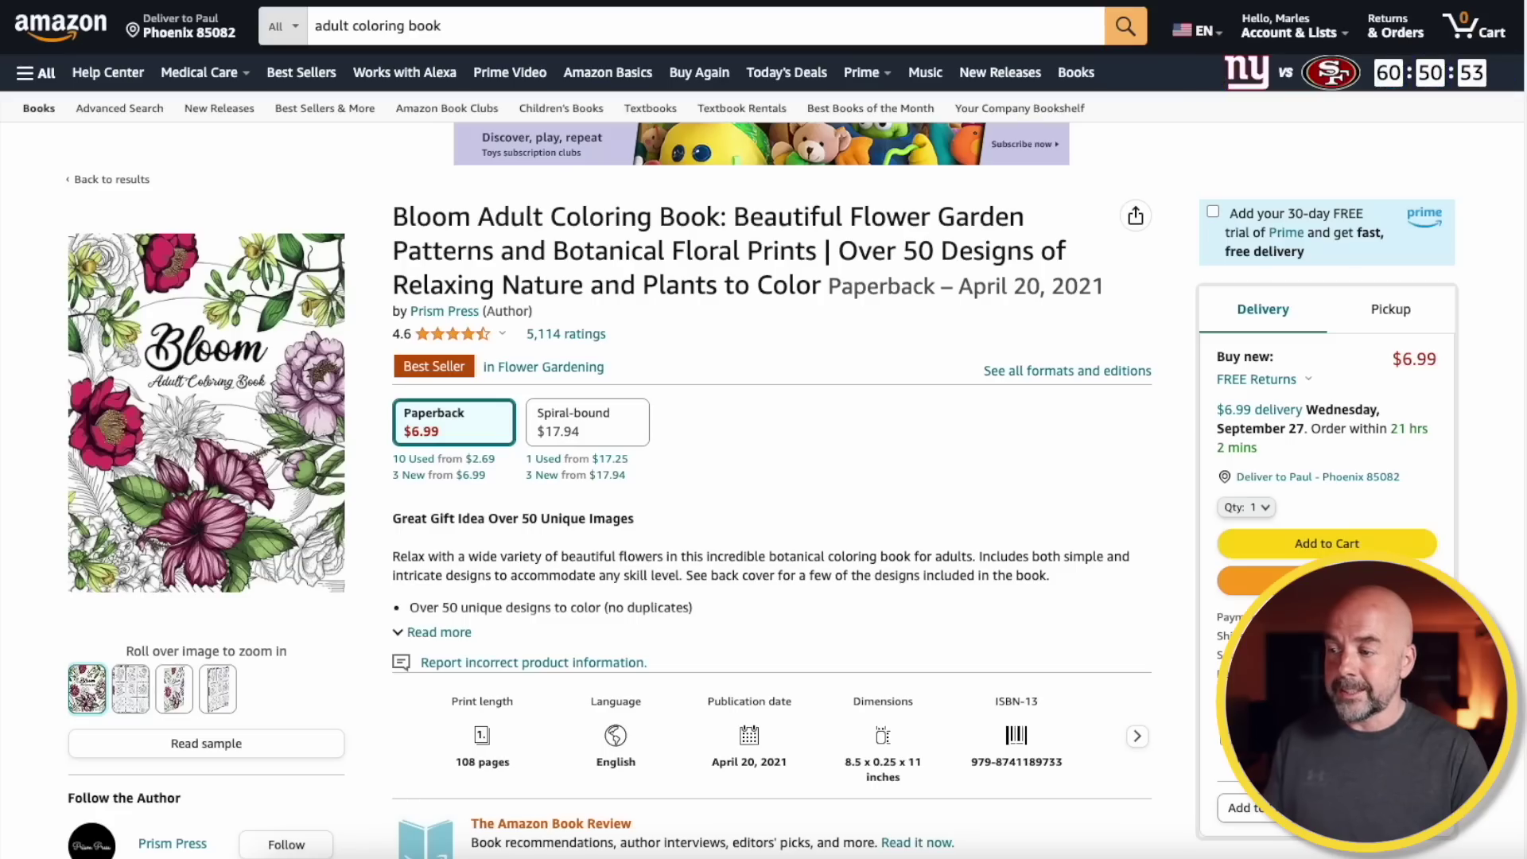
{"action": "scroll", "coordinate": [789, 431], "scroll_direction": "down", "scroll_amount": 12}
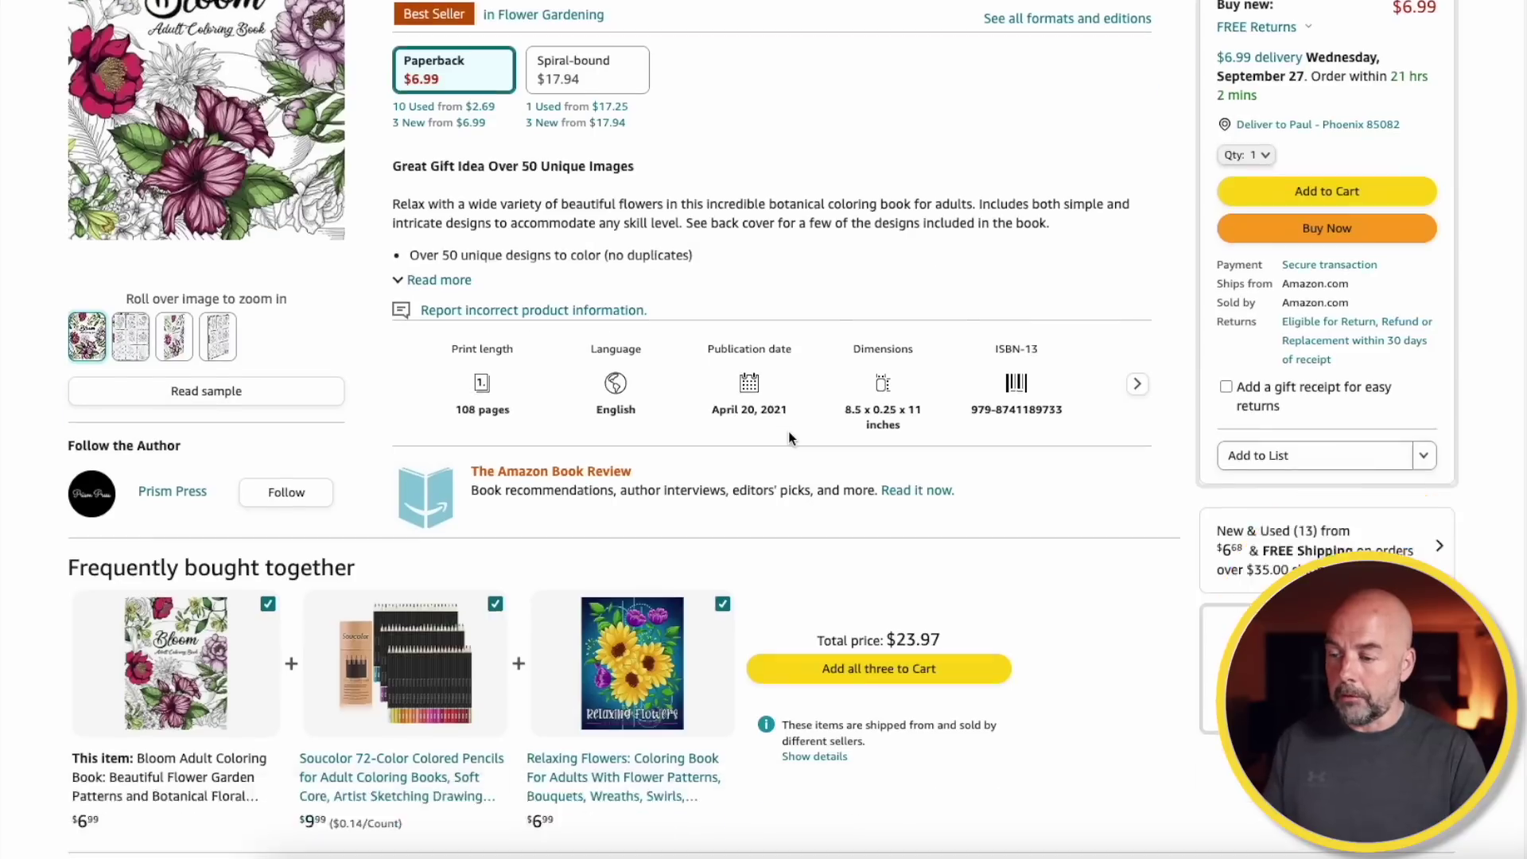
{"action": "scroll", "coordinate": [789, 431], "scroll_direction": "down", "scroll_amount": 12}
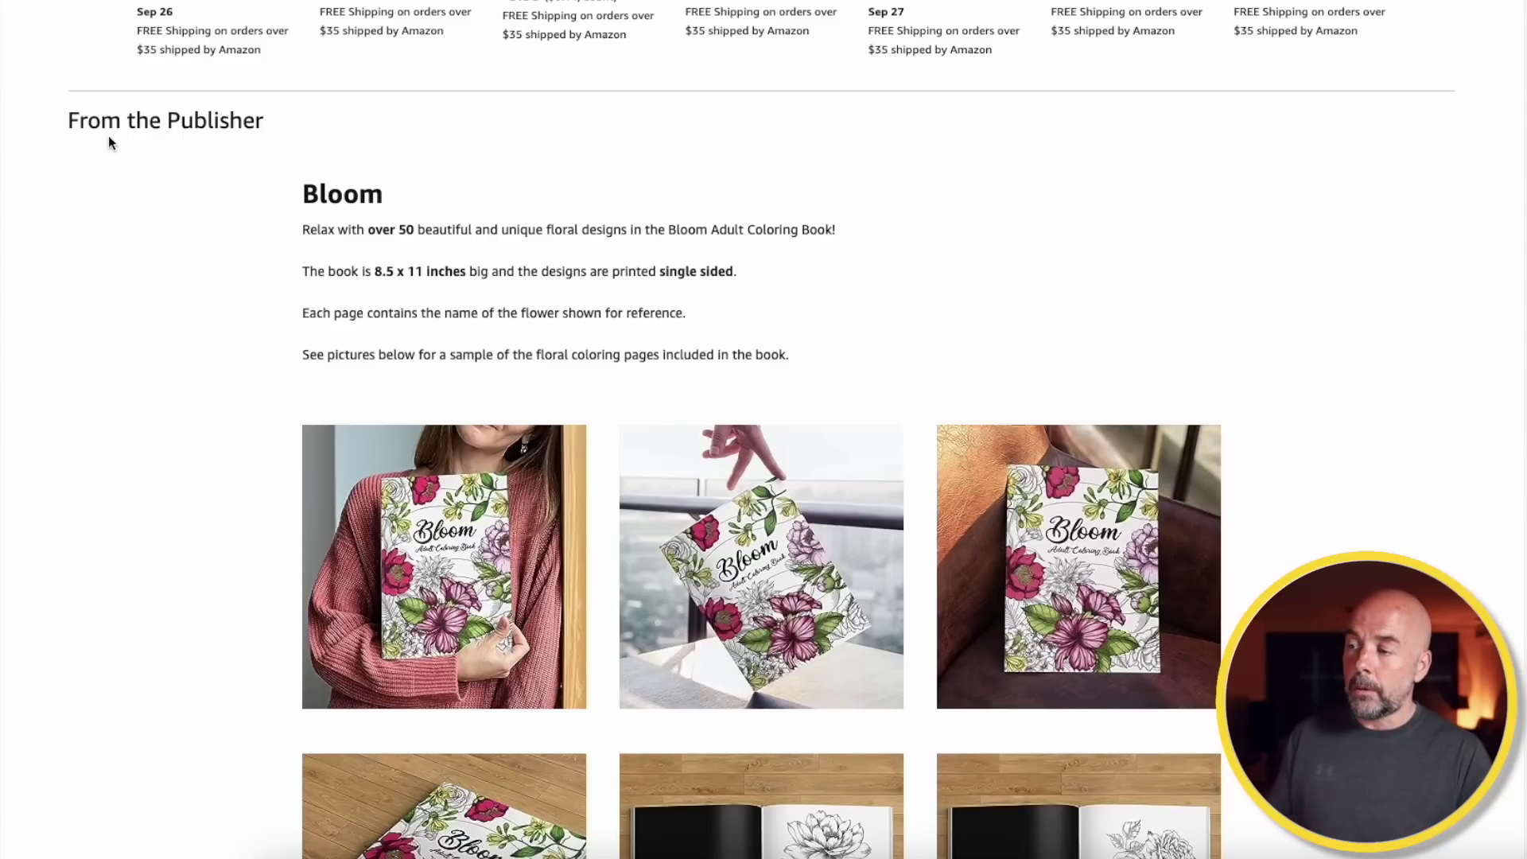
{"action": "scroll", "coordinate": [914, 296], "scroll_direction": "down", "scroll_amount": 3}
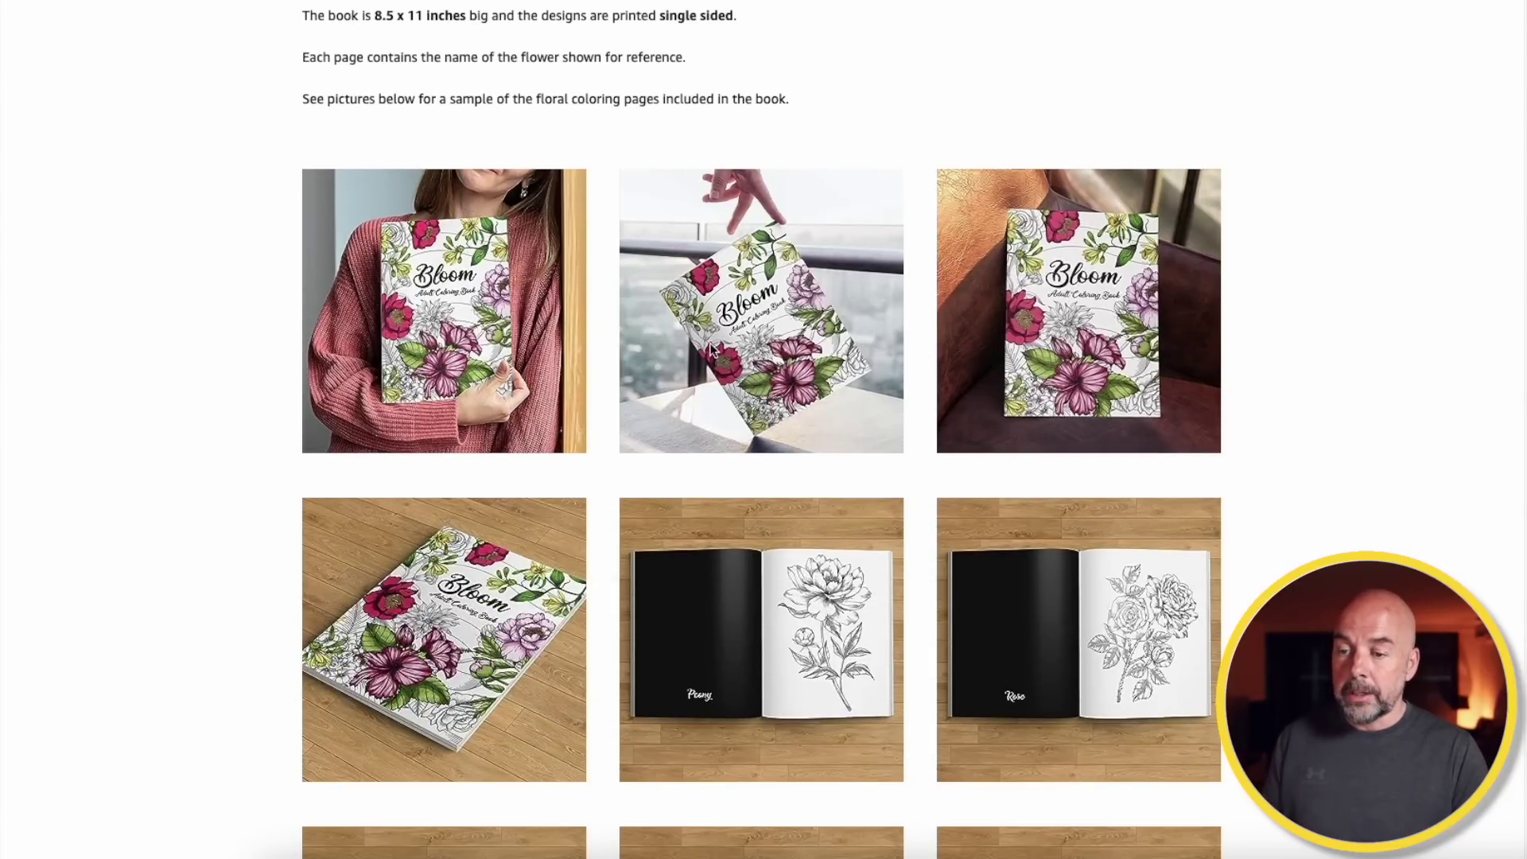
{"action": "scroll", "coordinate": [750, 353], "scroll_direction": "down", "scroll_amount": 8}
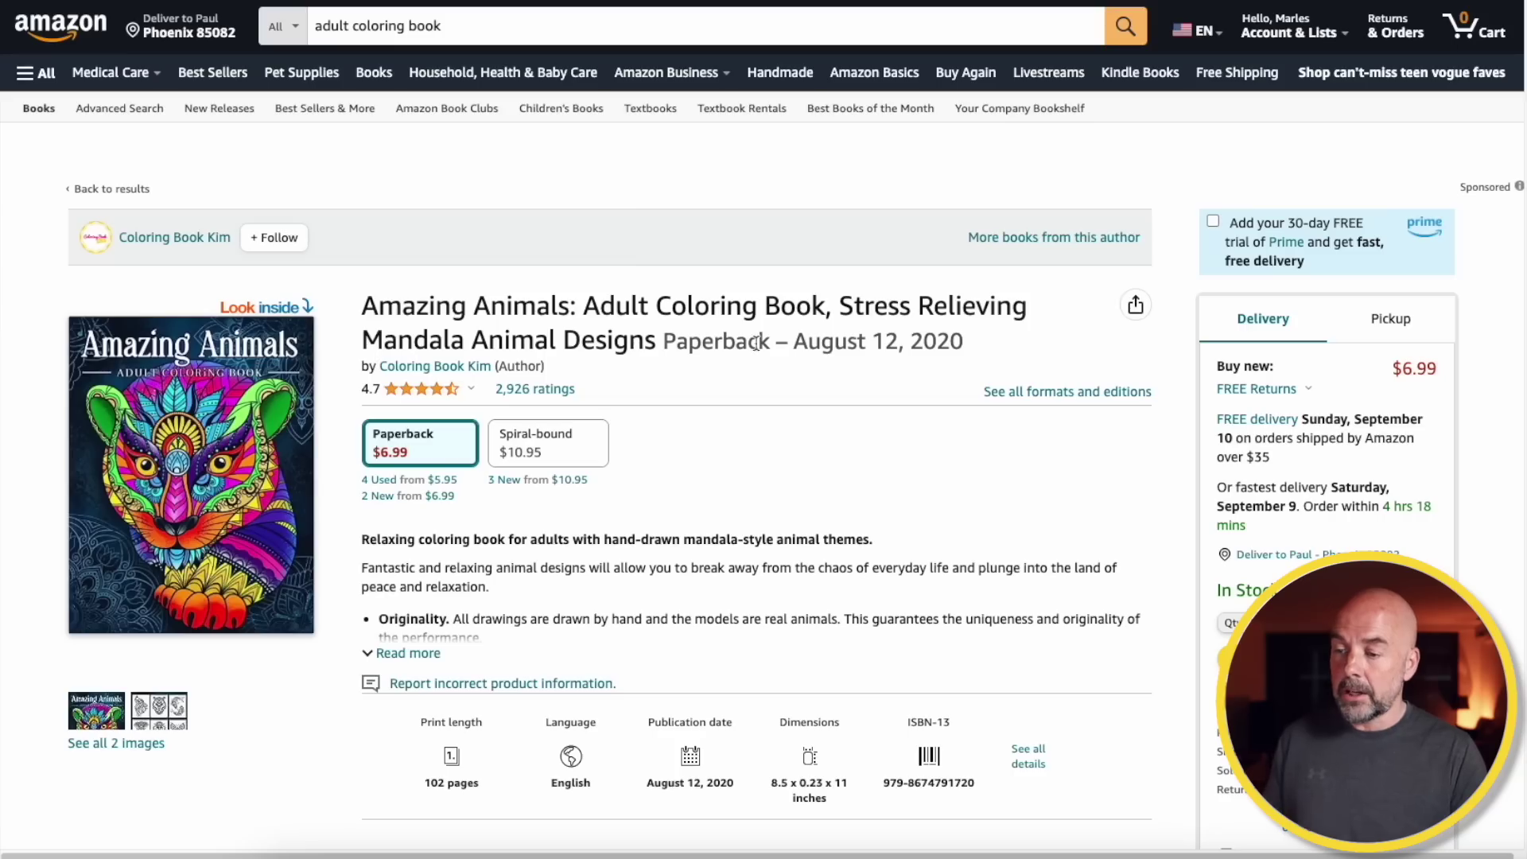
{"action": "scroll", "coordinate": [838, 443], "scroll_direction": "down", "scroll_amount": 8}
{"action": "scroll", "coordinate": [838, 437], "scroll_direction": "down", "scroll_amount": 20}
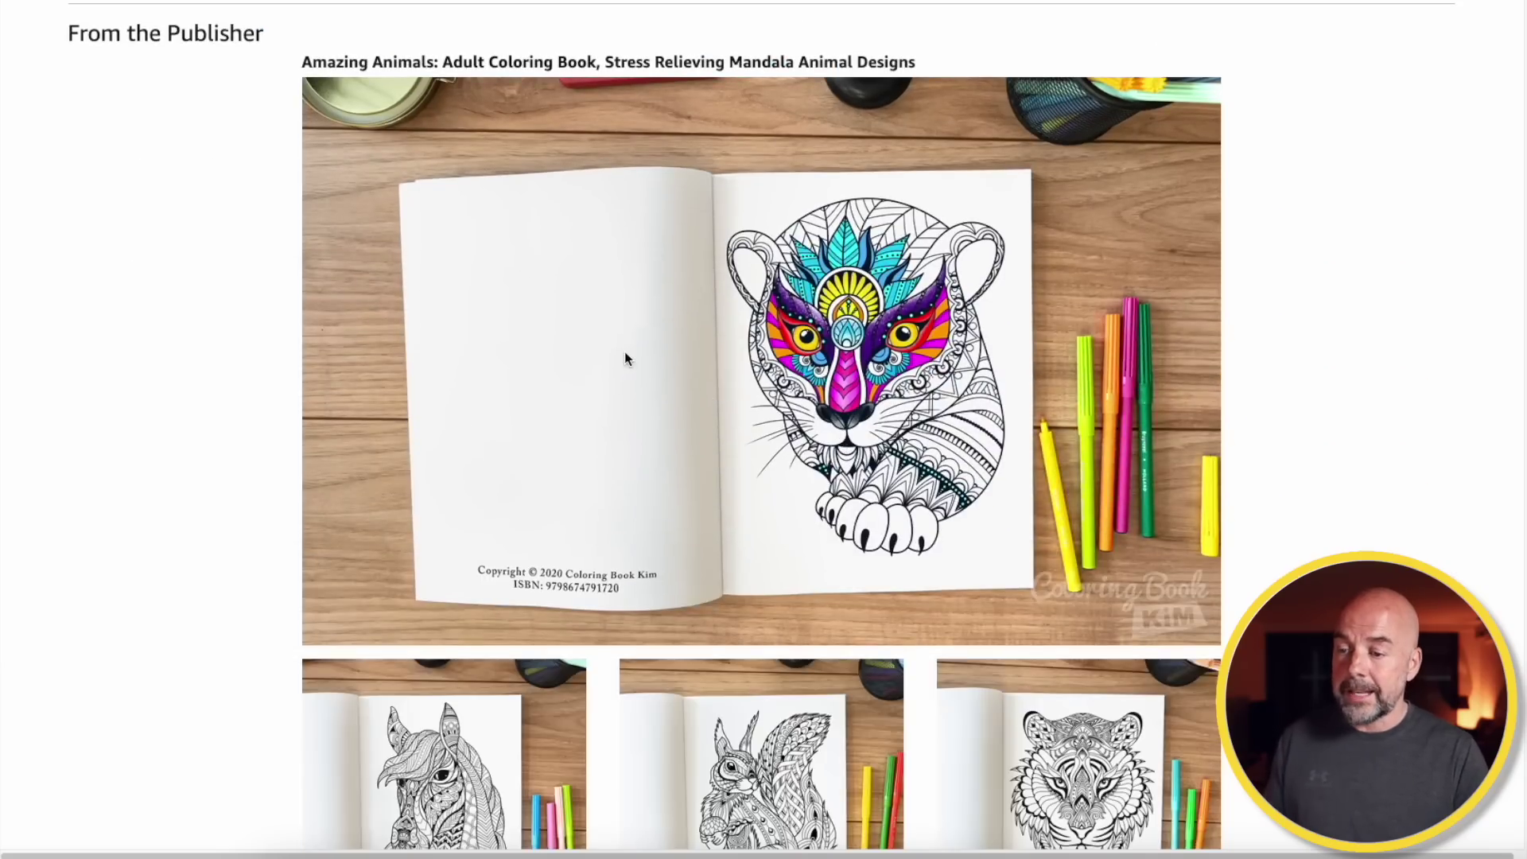
{"action": "scroll", "coordinate": [716, 392], "scroll_direction": "down", "scroll_amount": 4}
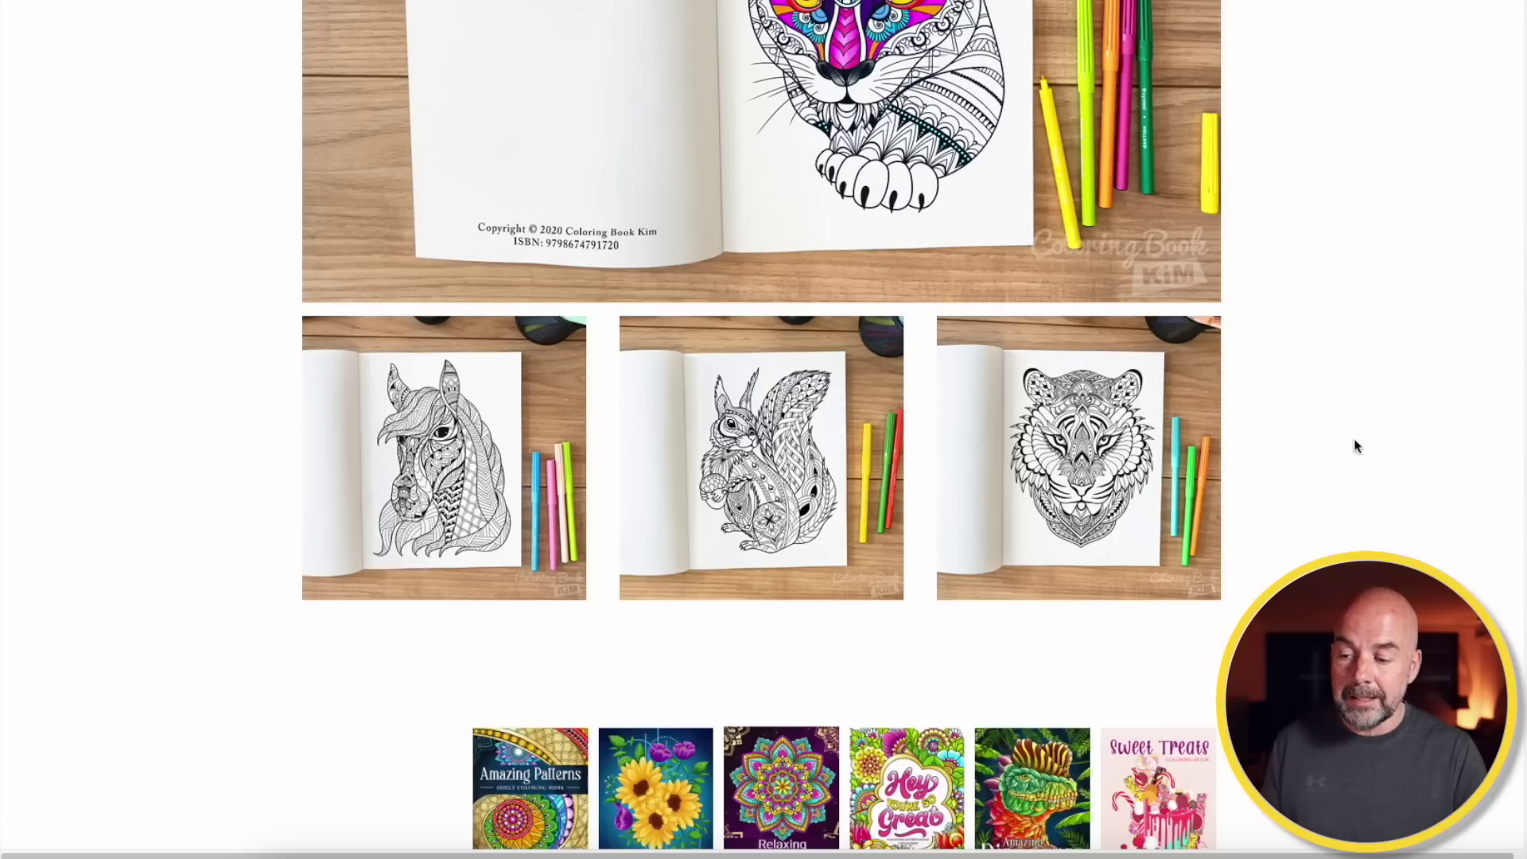
{"action": "scroll", "coordinate": [1355, 445], "scroll_direction": "down", "scroll_amount": 8}
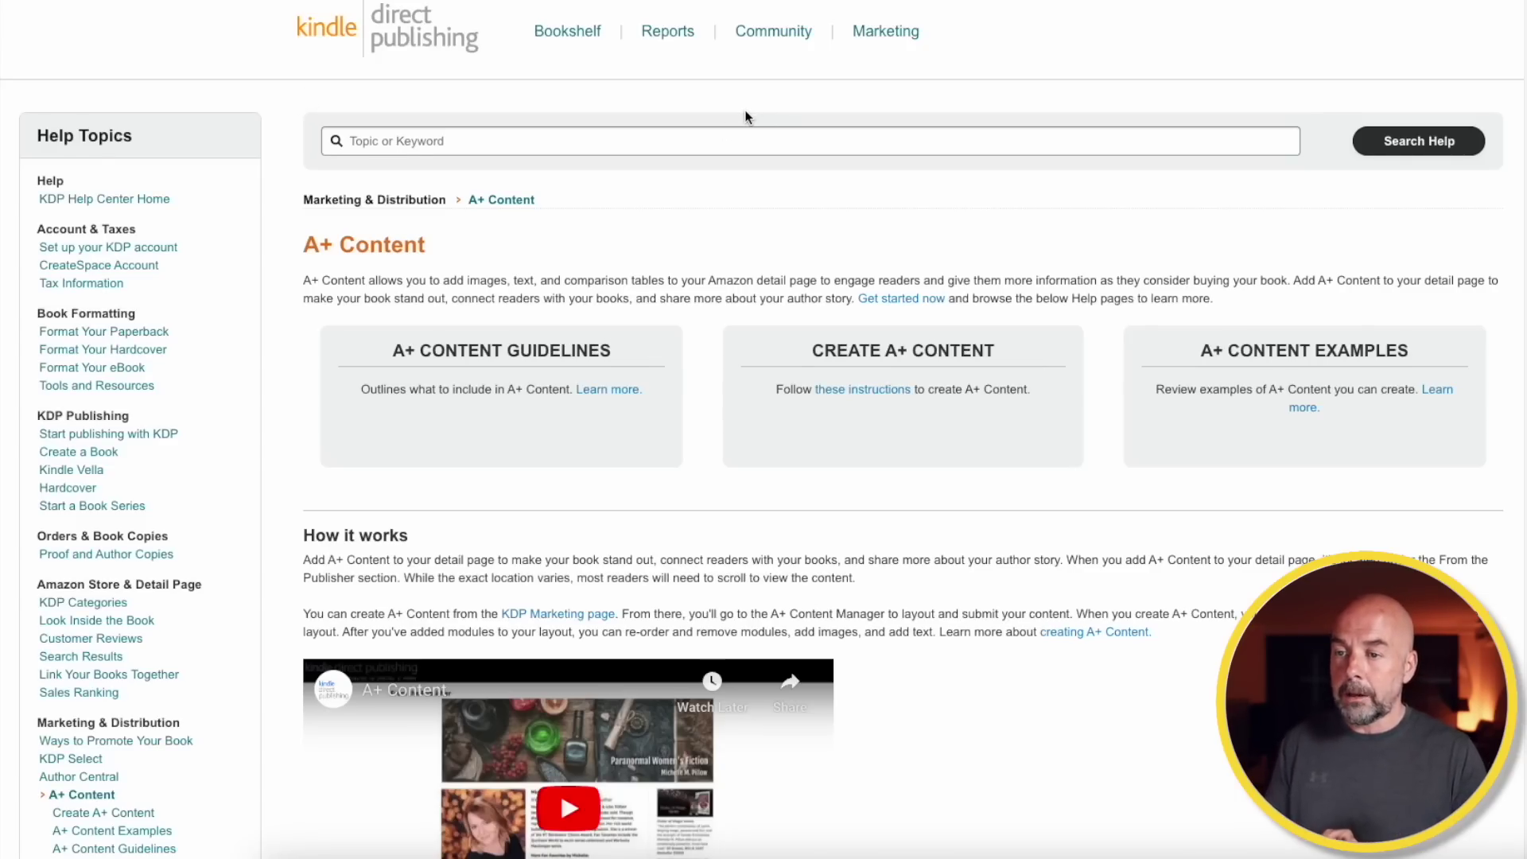
Open the A+ Content Guidelines help page, scroll through it, then return to Marketing resources
{"action": "scroll", "coordinate": [746, 117], "scroll_direction": "up", "scroll_amount": 1}
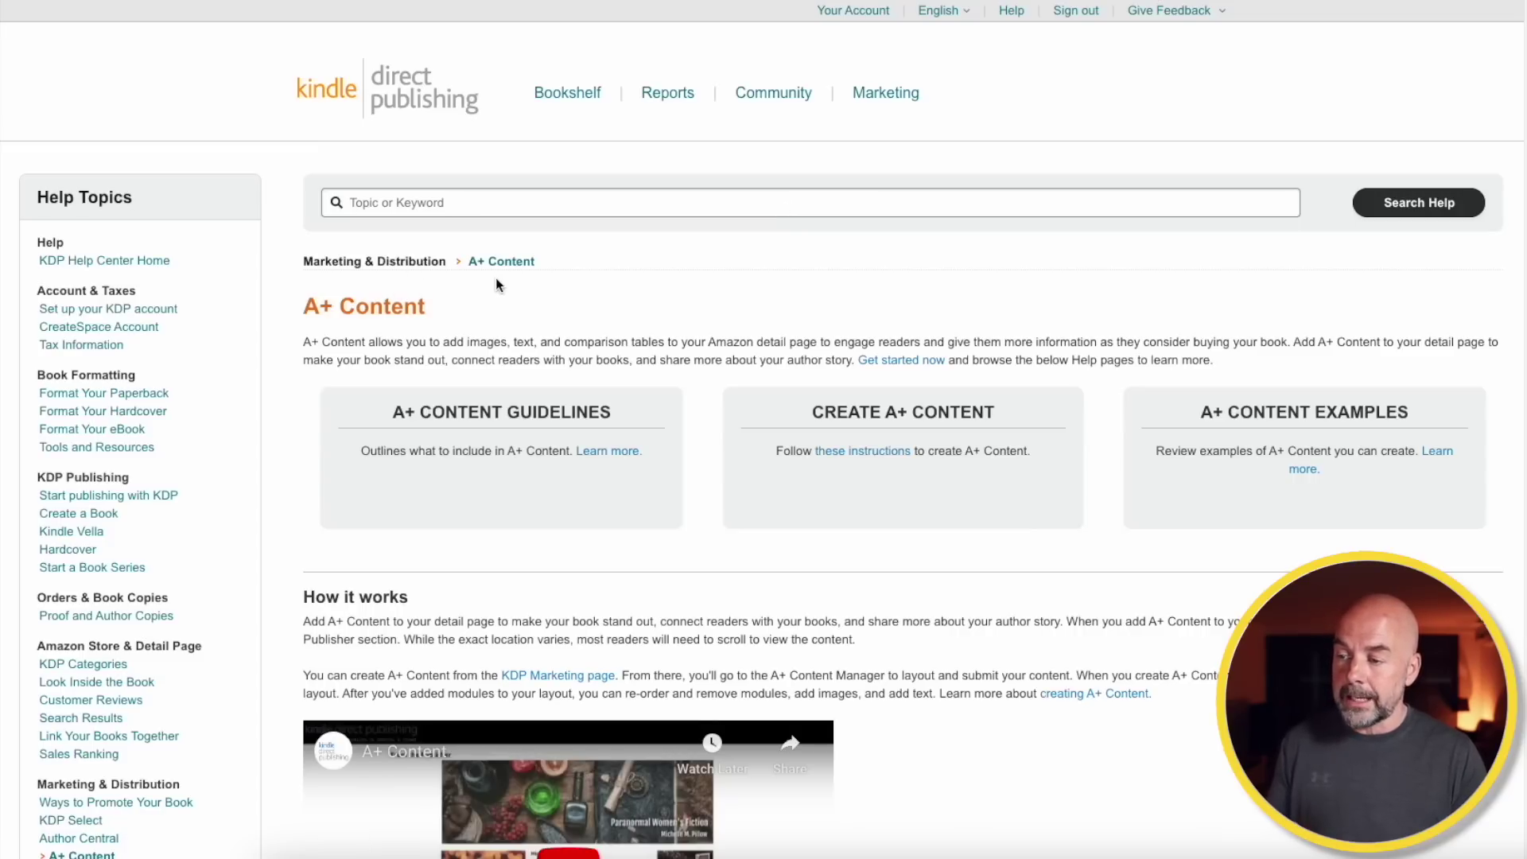
{"action": "scroll", "coordinate": [499, 283], "scroll_direction": "down", "scroll_amount": 2}
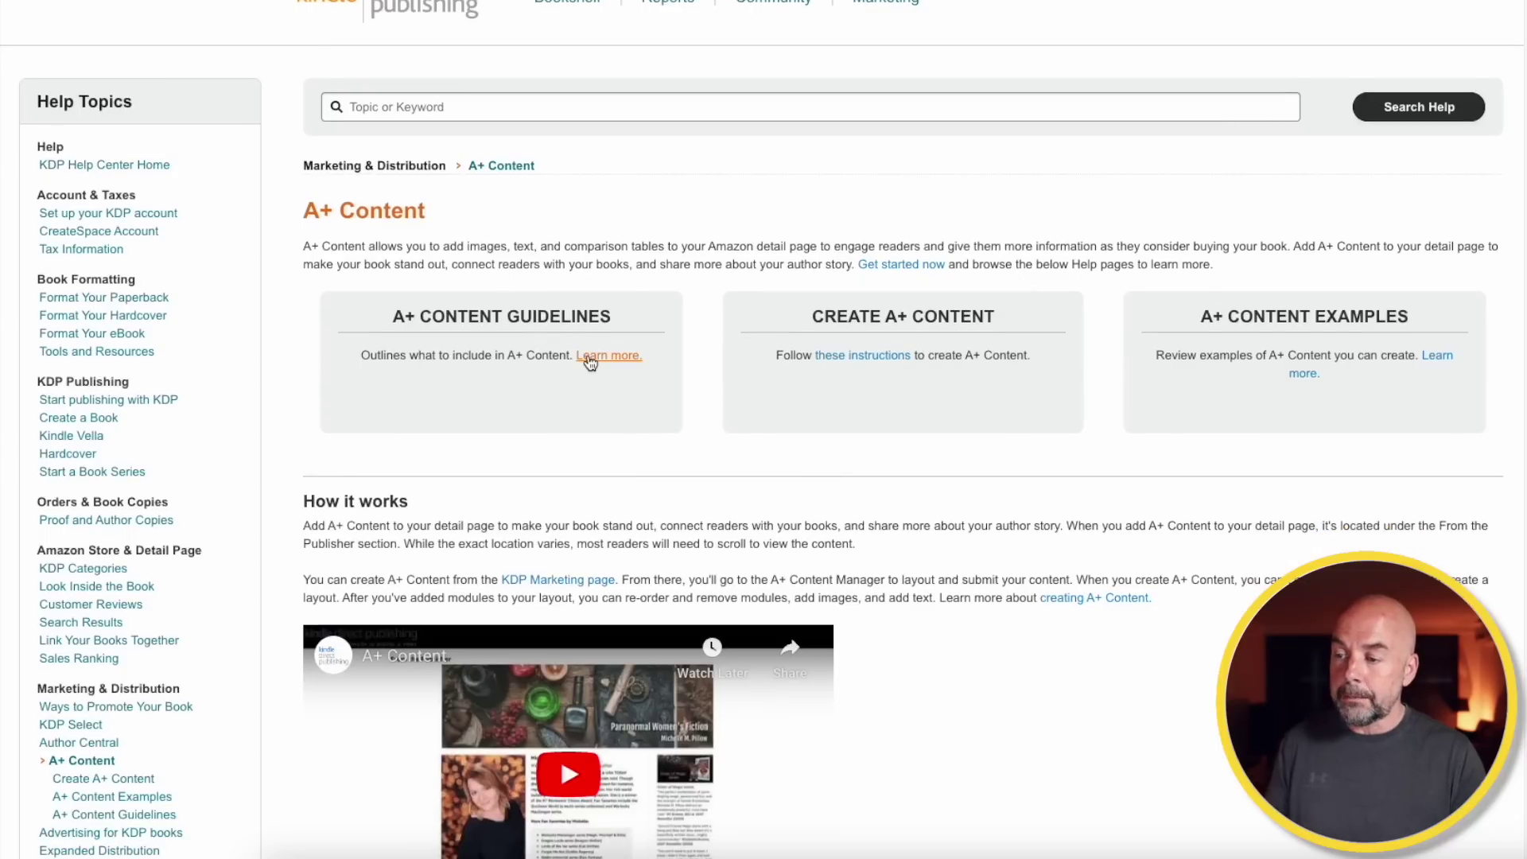
{"action": "left_click", "coordinate": [590, 360]}
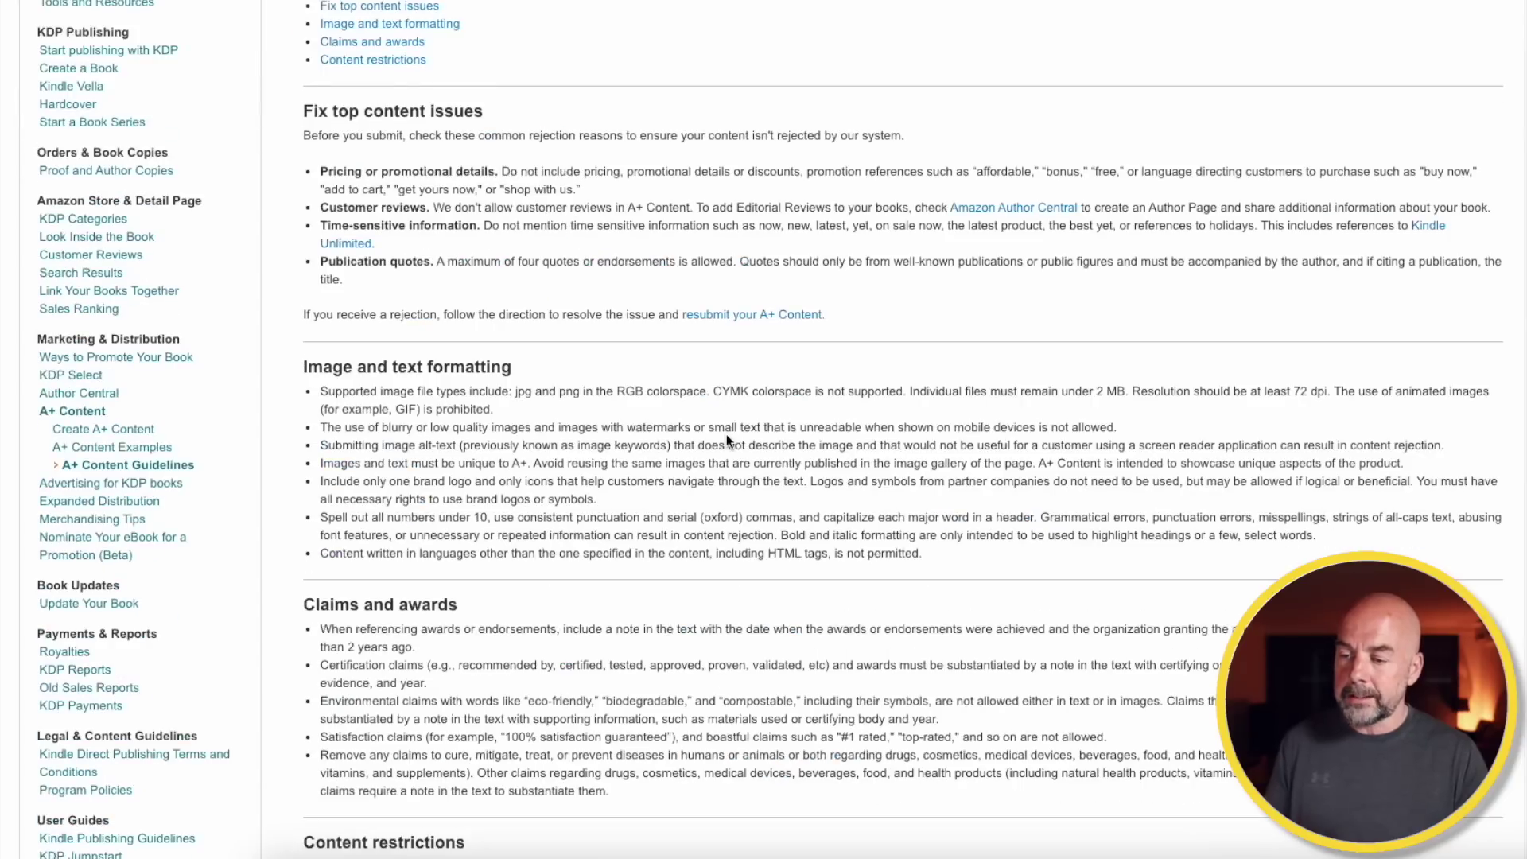
{"action": "scroll", "coordinate": [727, 440], "scroll_direction": "up", "scroll_amount": 3}
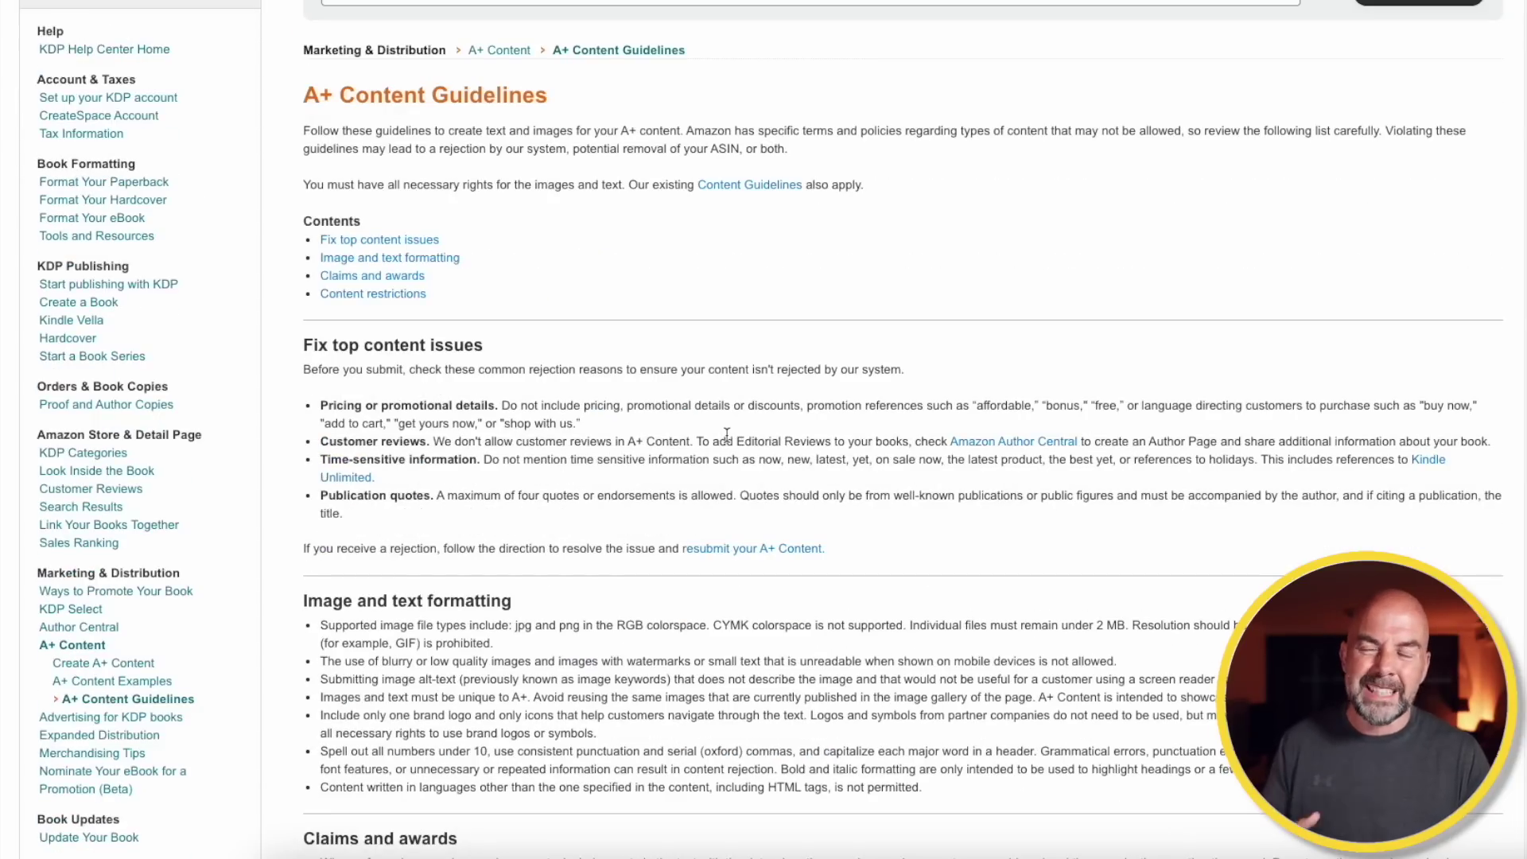
{"action": "scroll", "coordinate": [727, 433], "scroll_direction": "up", "scroll_amount": 3}
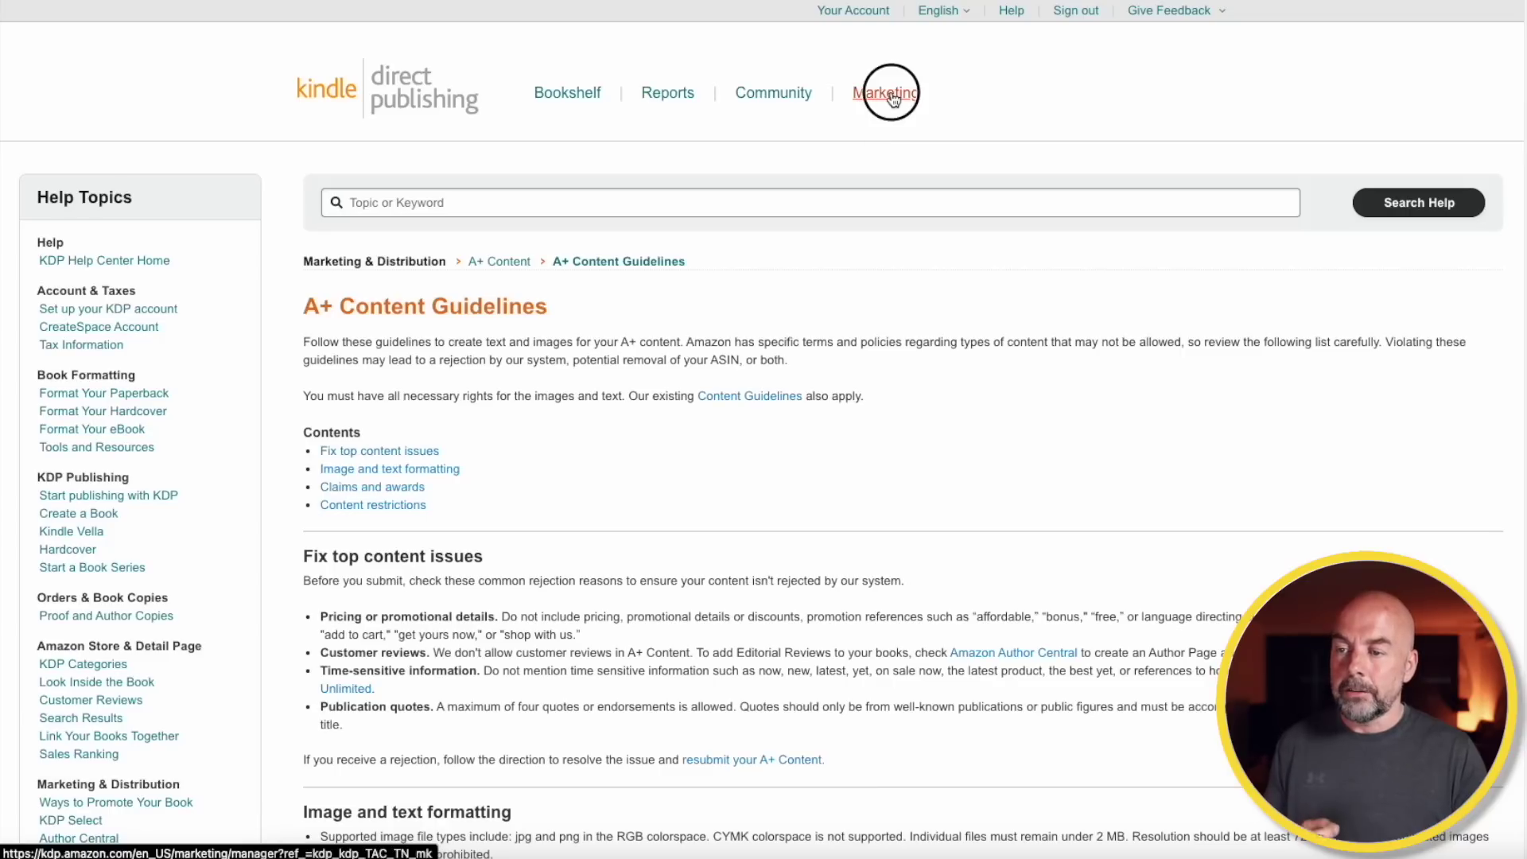
{"action": "left_click", "coordinate": [892, 97]}
Select Amazon.com as the A+ Content marketplace and open Manage A+ Content
{"action": "scroll", "coordinate": [857, 255], "scroll_direction": "down", "scroll_amount": 5}
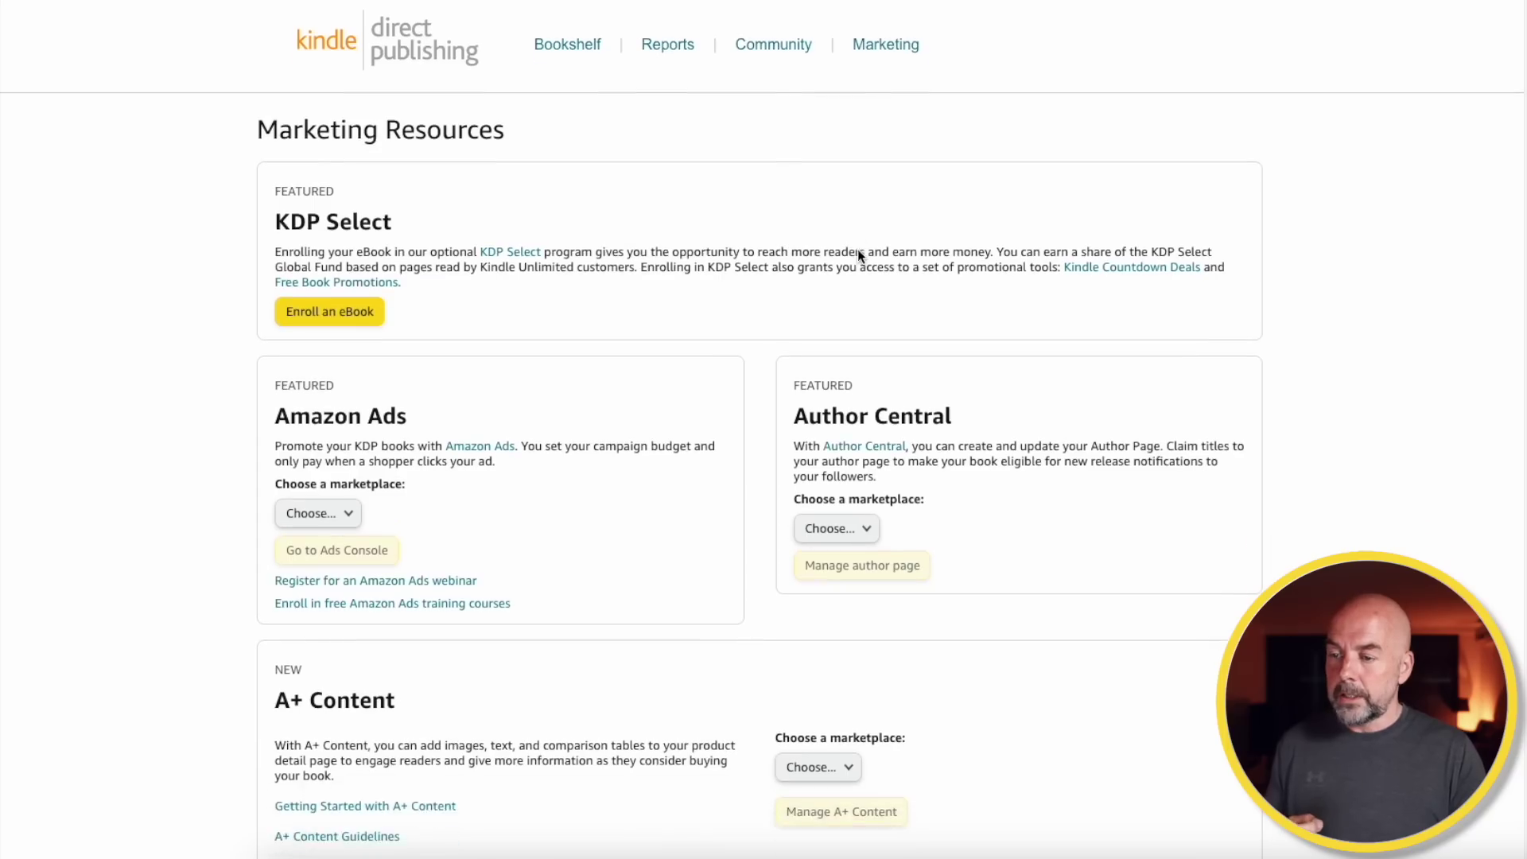
{"action": "scroll", "coordinate": [857, 255], "scroll_direction": "down", "scroll_amount": 1}
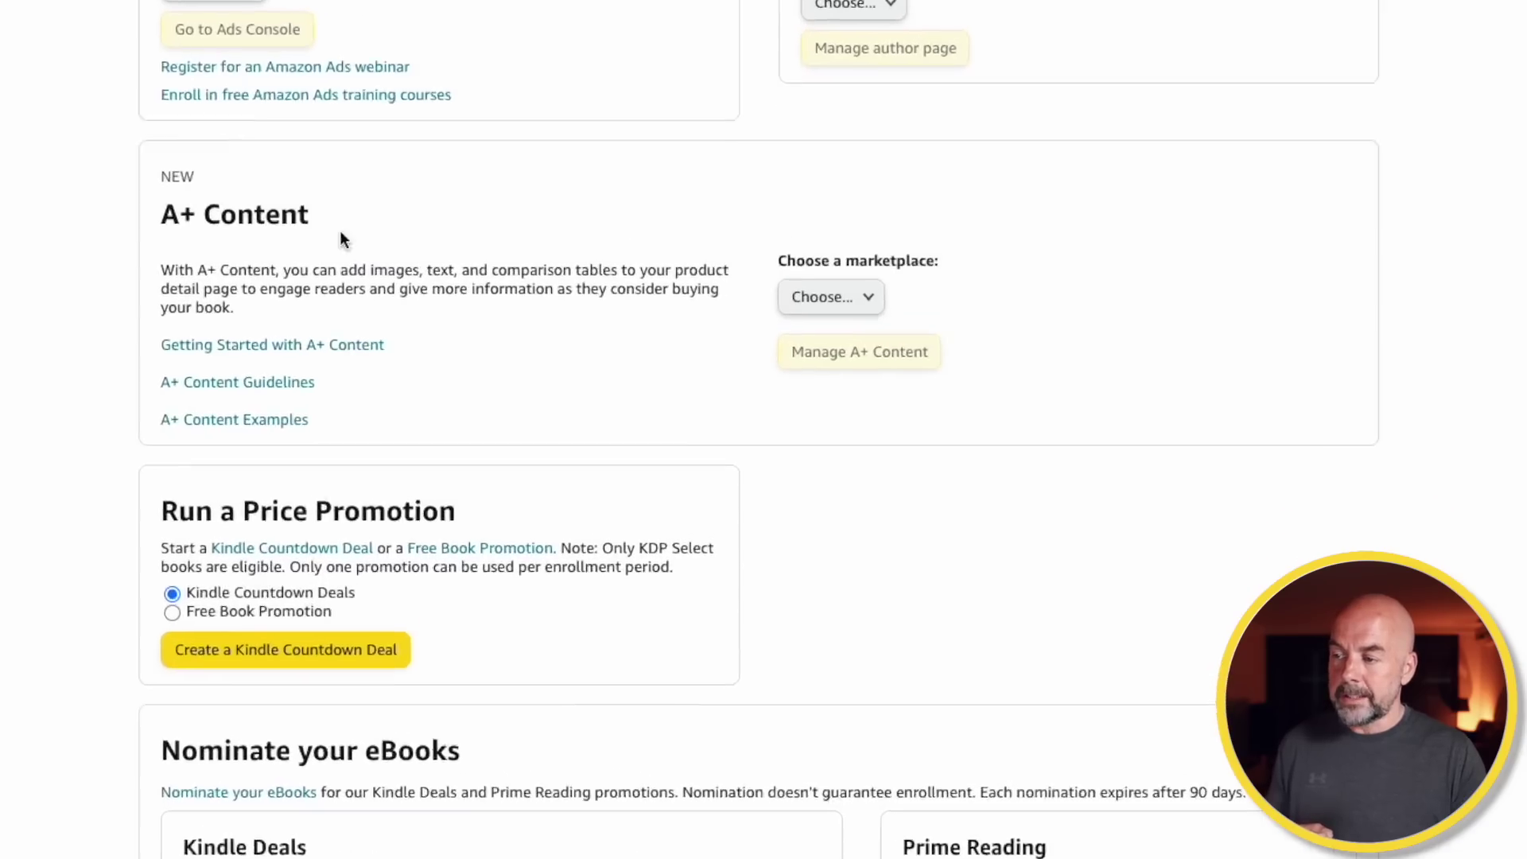
{"action": "left_click", "coordinate": [890, 276]}
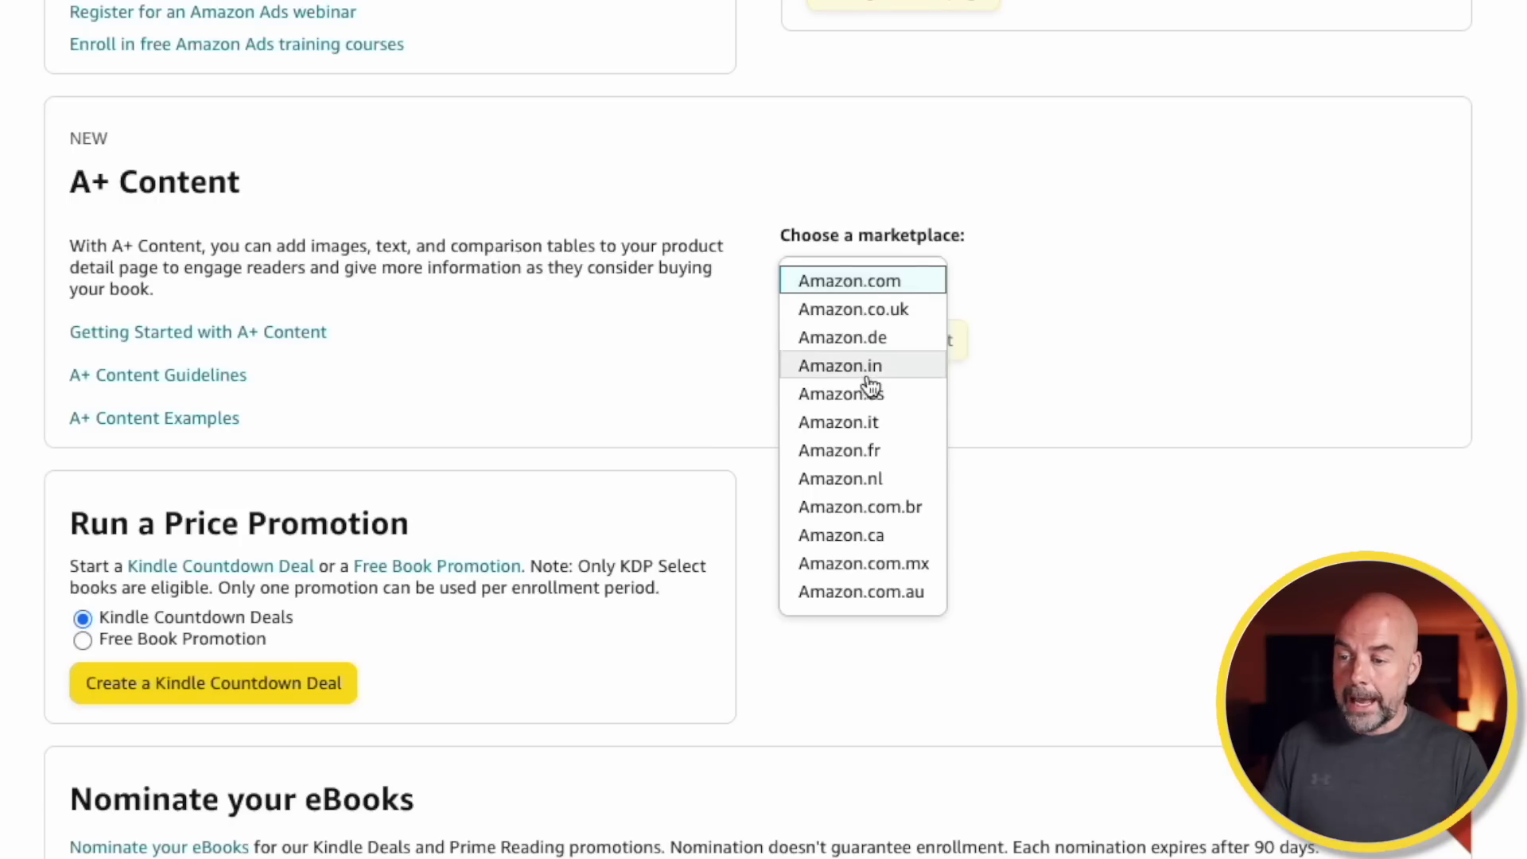
{"action": "key", "text": "Escape"}
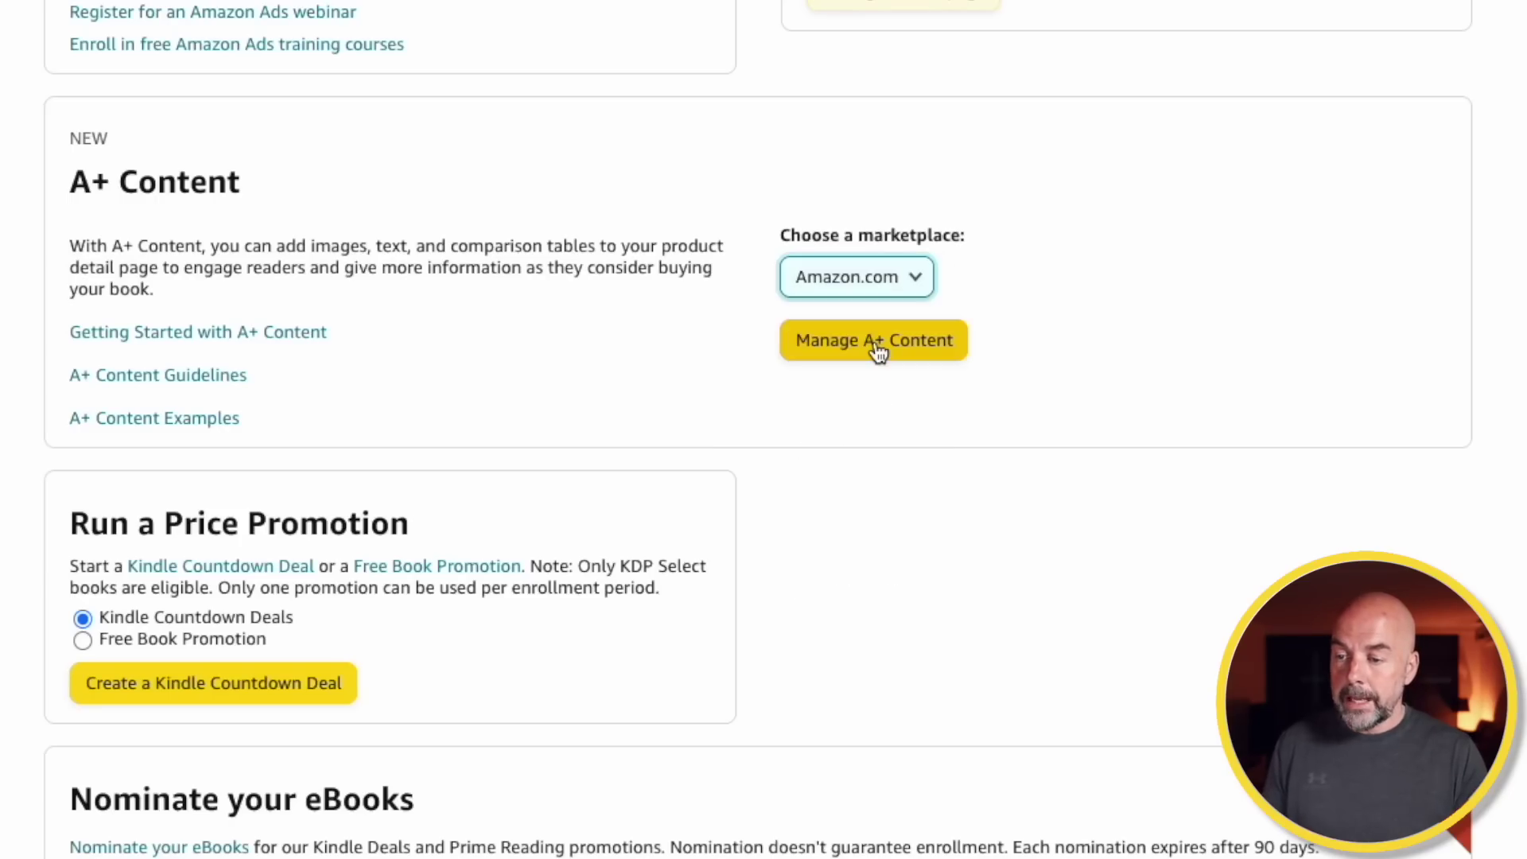
{"action": "left_click", "coordinate": [878, 351]}
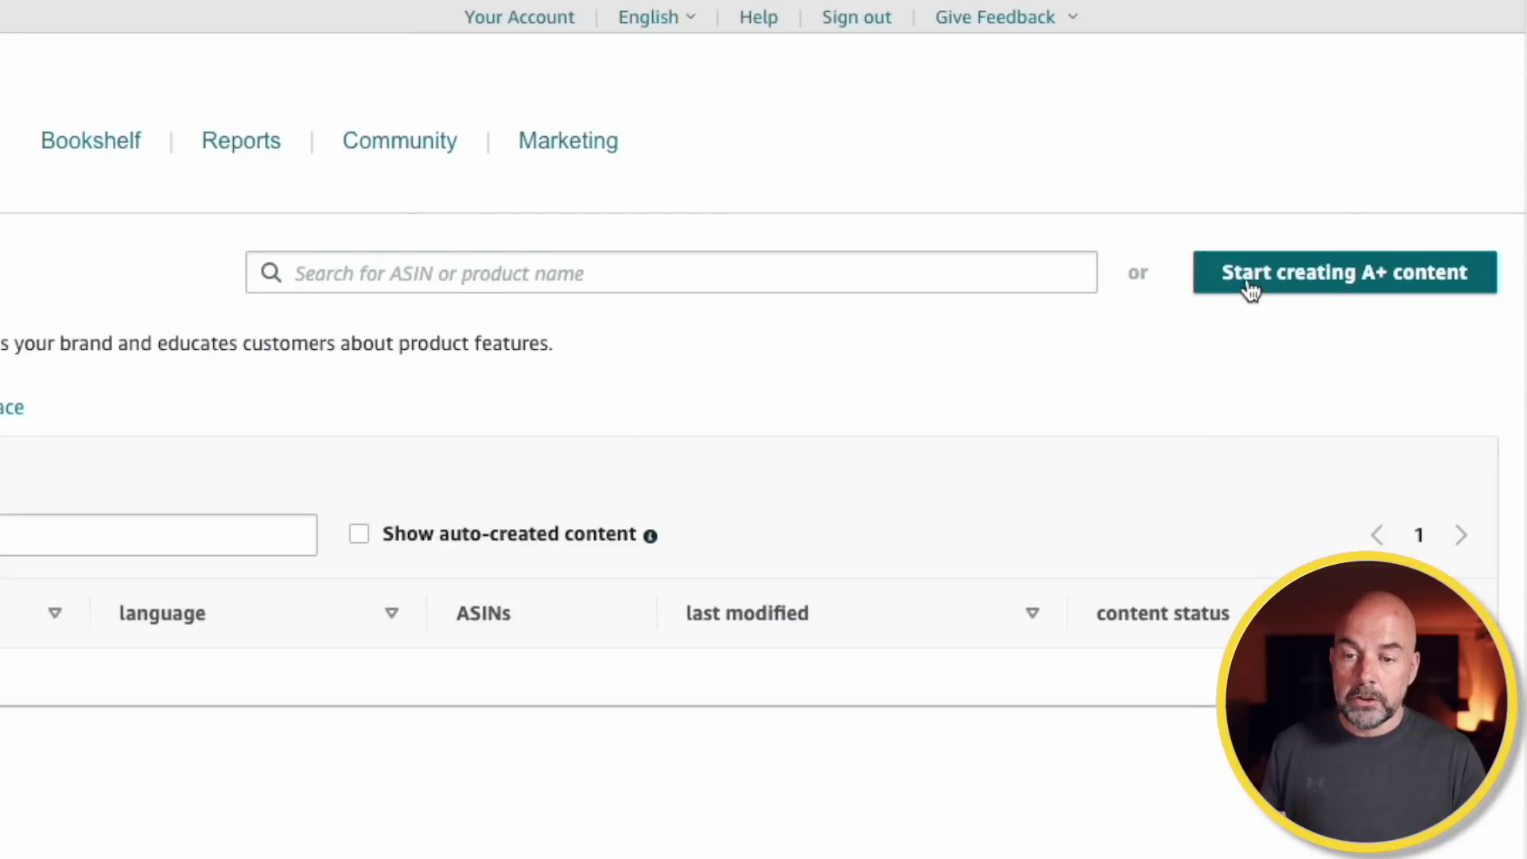
Create A+ content named 'Halloween Book' with a Standard Image & Light Text Overlay module
{"action": "left_click", "coordinate": [1251, 287]}
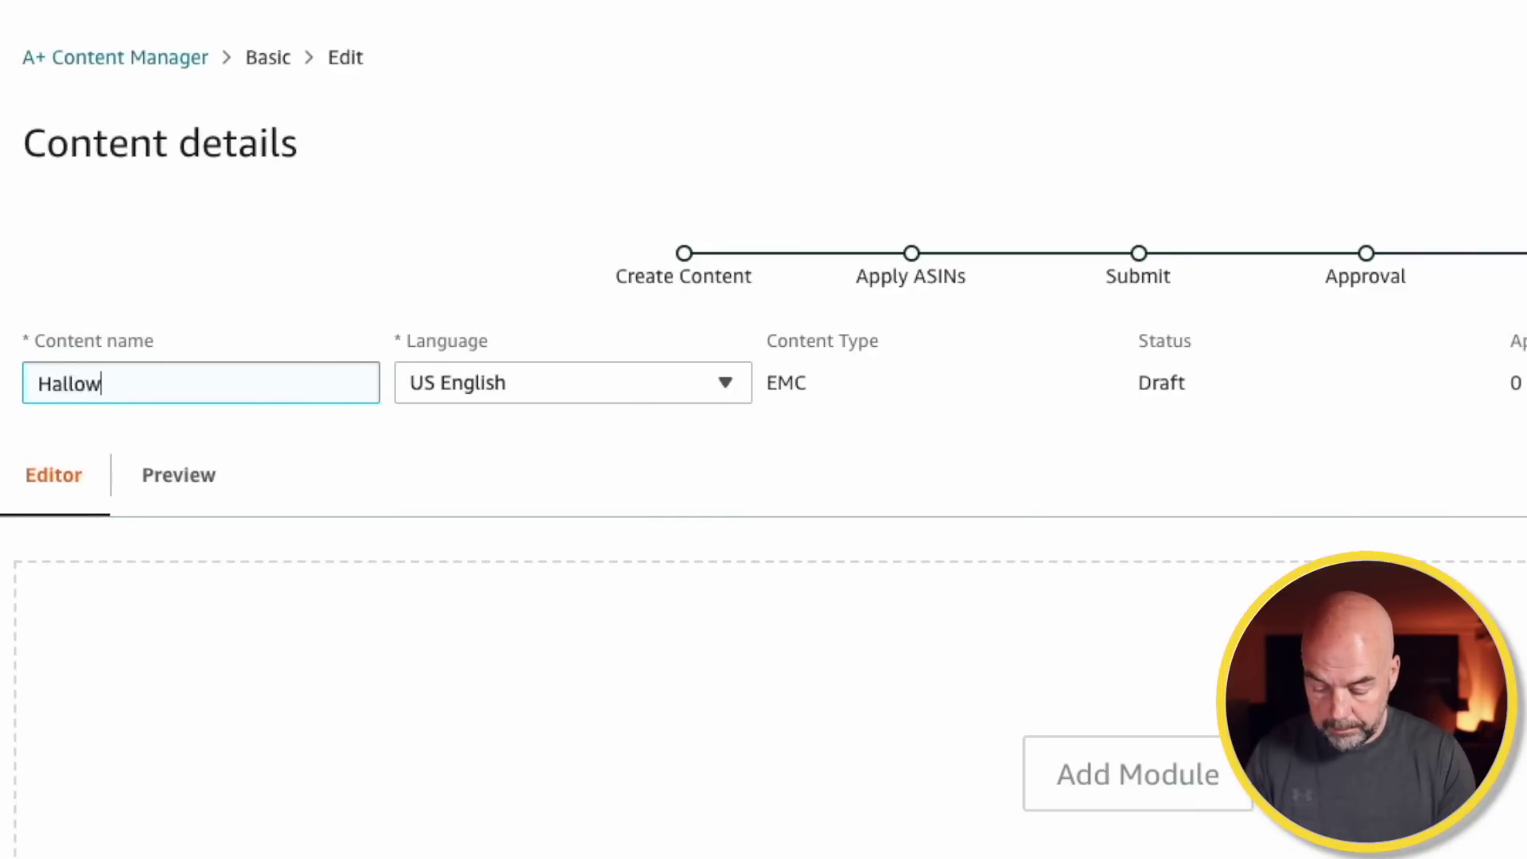
{"action": "type", "text": "Halloween Book"}
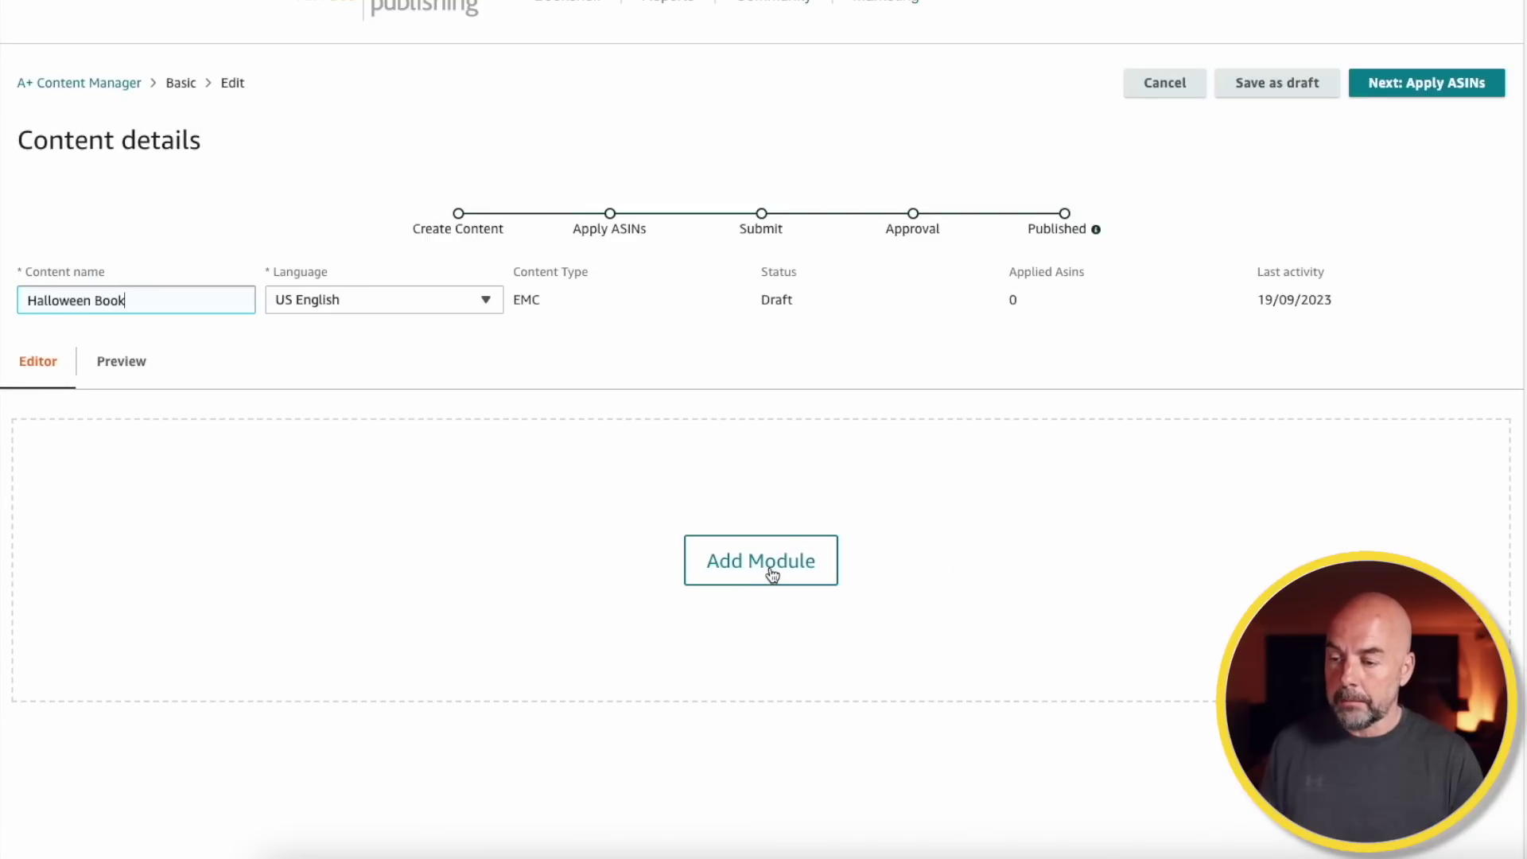
{"action": "left_click", "coordinate": [770, 571]}
{"action": "scroll", "coordinate": [736, 564], "scroll_direction": "down", "scroll_amount": 7}
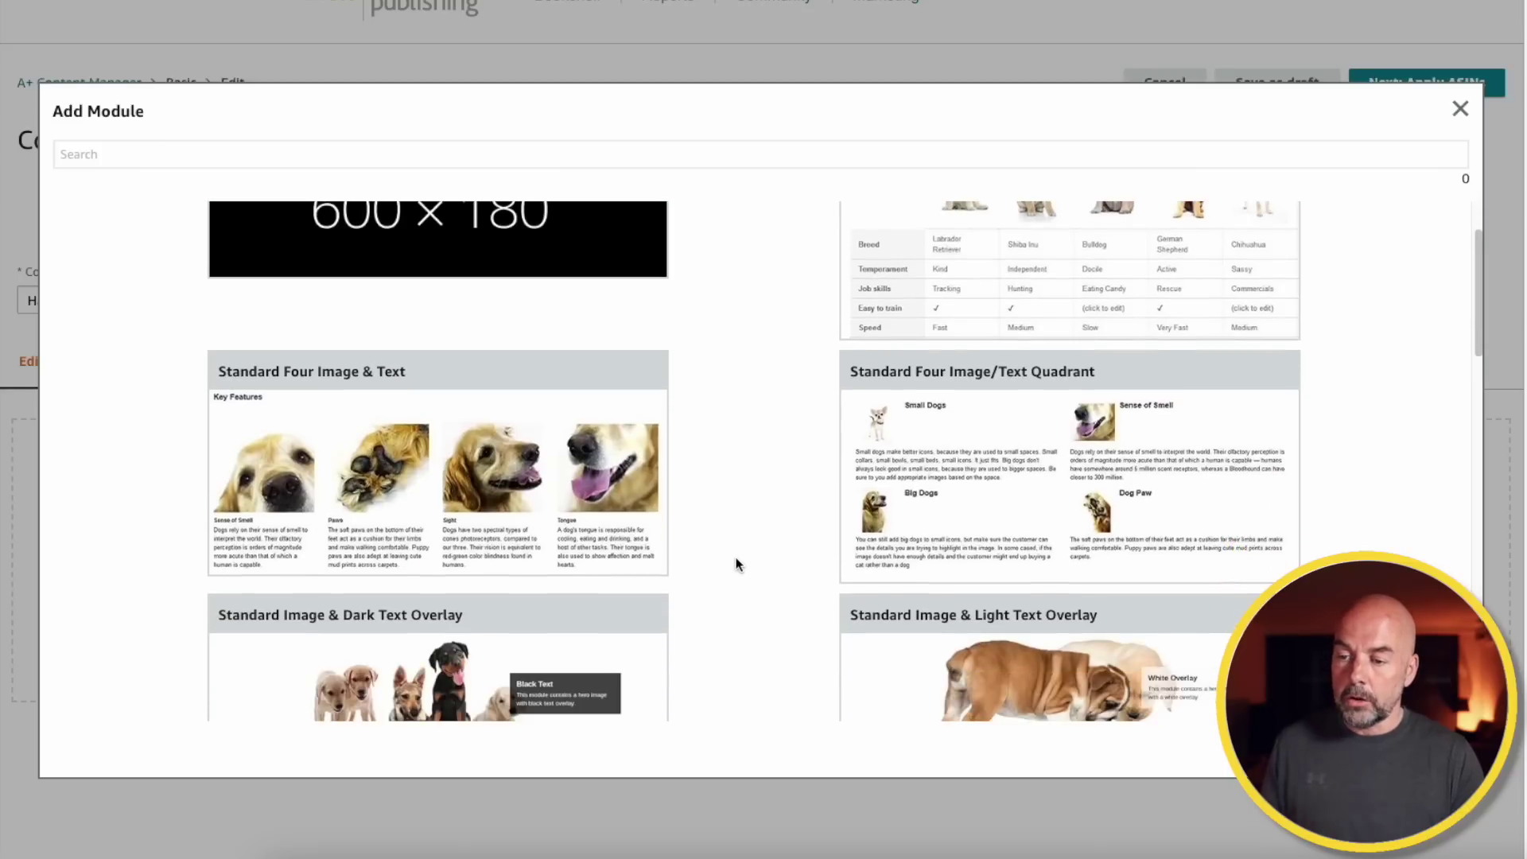
{"action": "scroll", "coordinate": [736, 564], "scroll_direction": "down", "scroll_amount": 8}
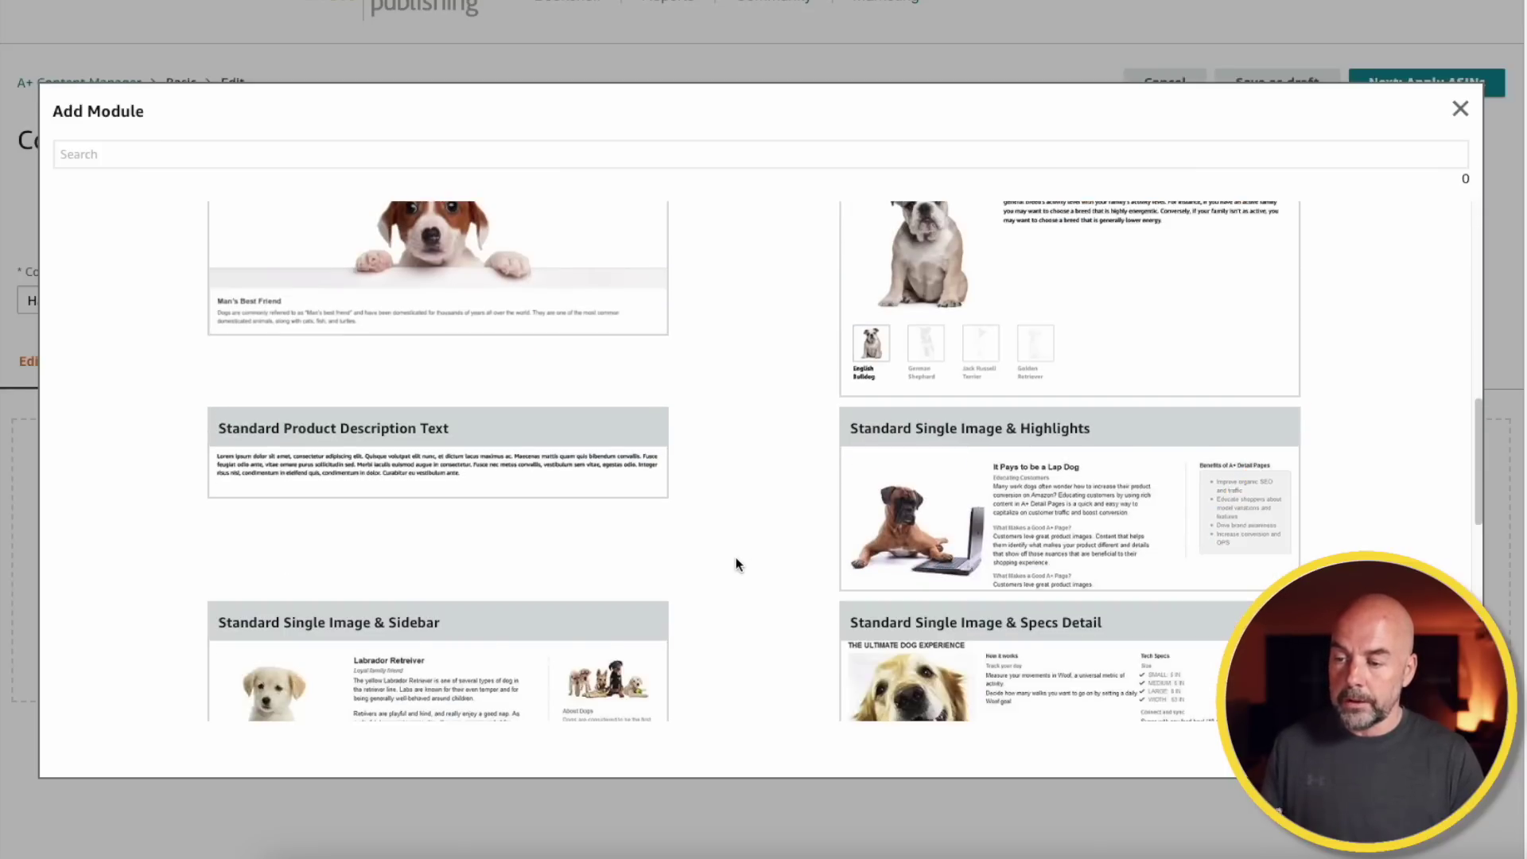
{"action": "scroll", "coordinate": [737, 564], "scroll_direction": "down", "scroll_amount": 3}
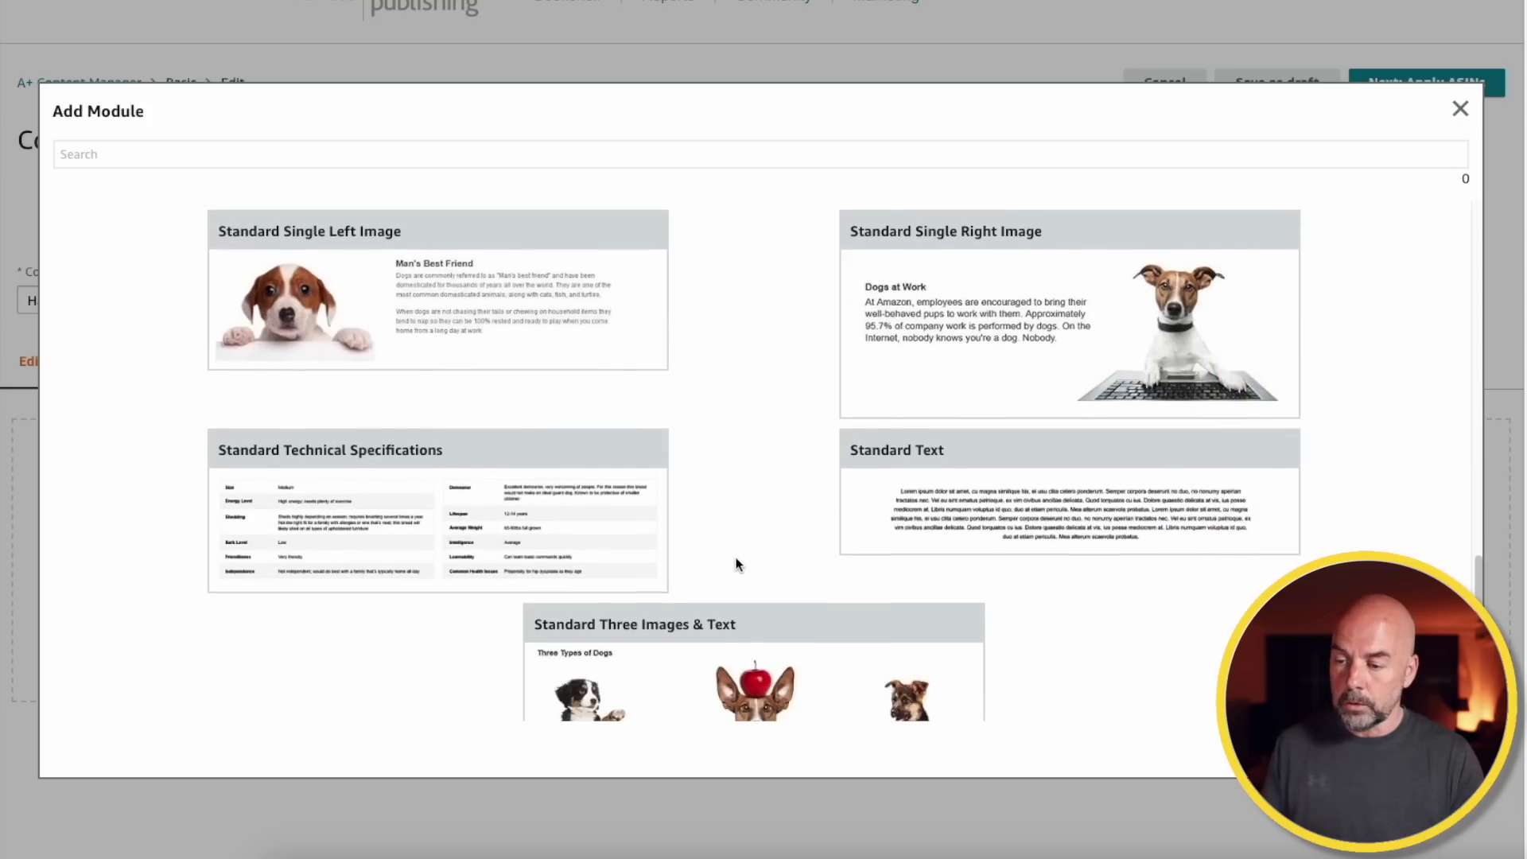
{"action": "scroll", "coordinate": [737, 564], "scroll_direction": "up", "scroll_amount": 5}
{"action": "scroll", "coordinate": [737, 564], "scroll_direction": "up", "scroll_amount": 3}
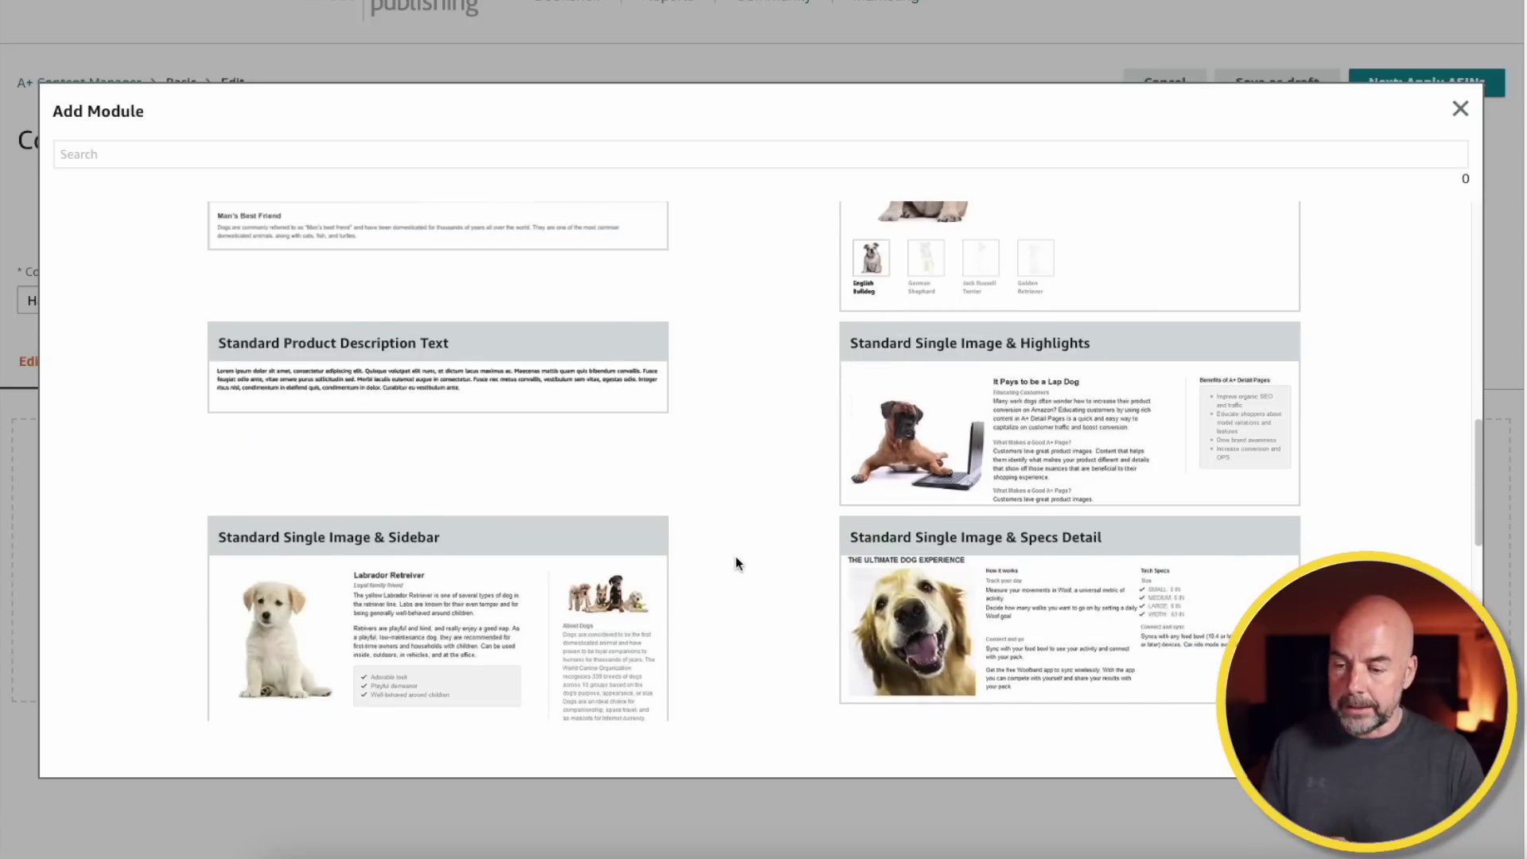
{"action": "scroll", "coordinate": [736, 561], "scroll_direction": "up", "scroll_amount": 6}
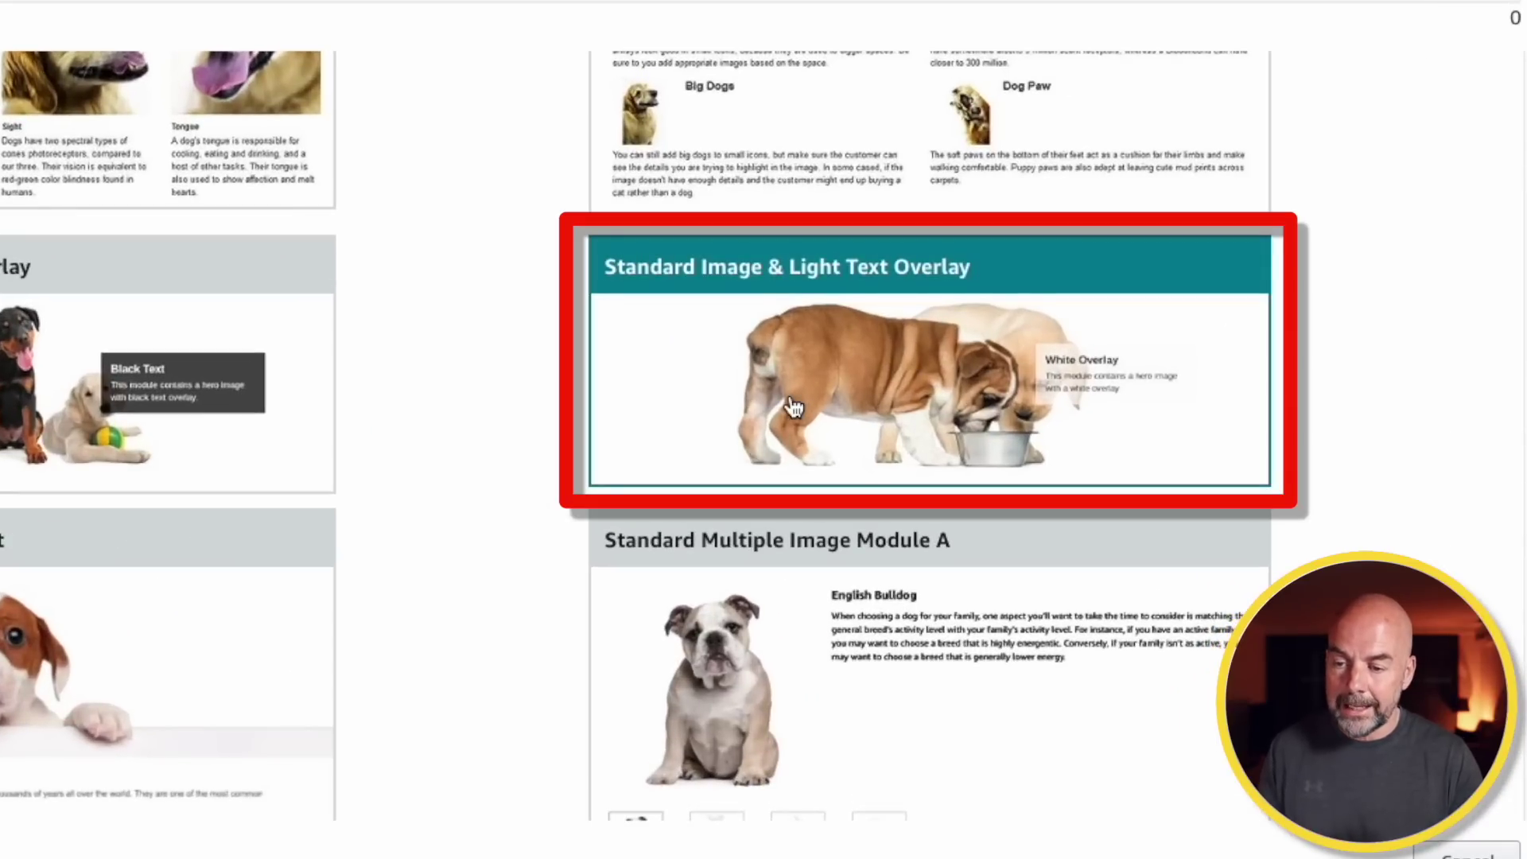
{"action": "left_click", "coordinate": [863, 390]}
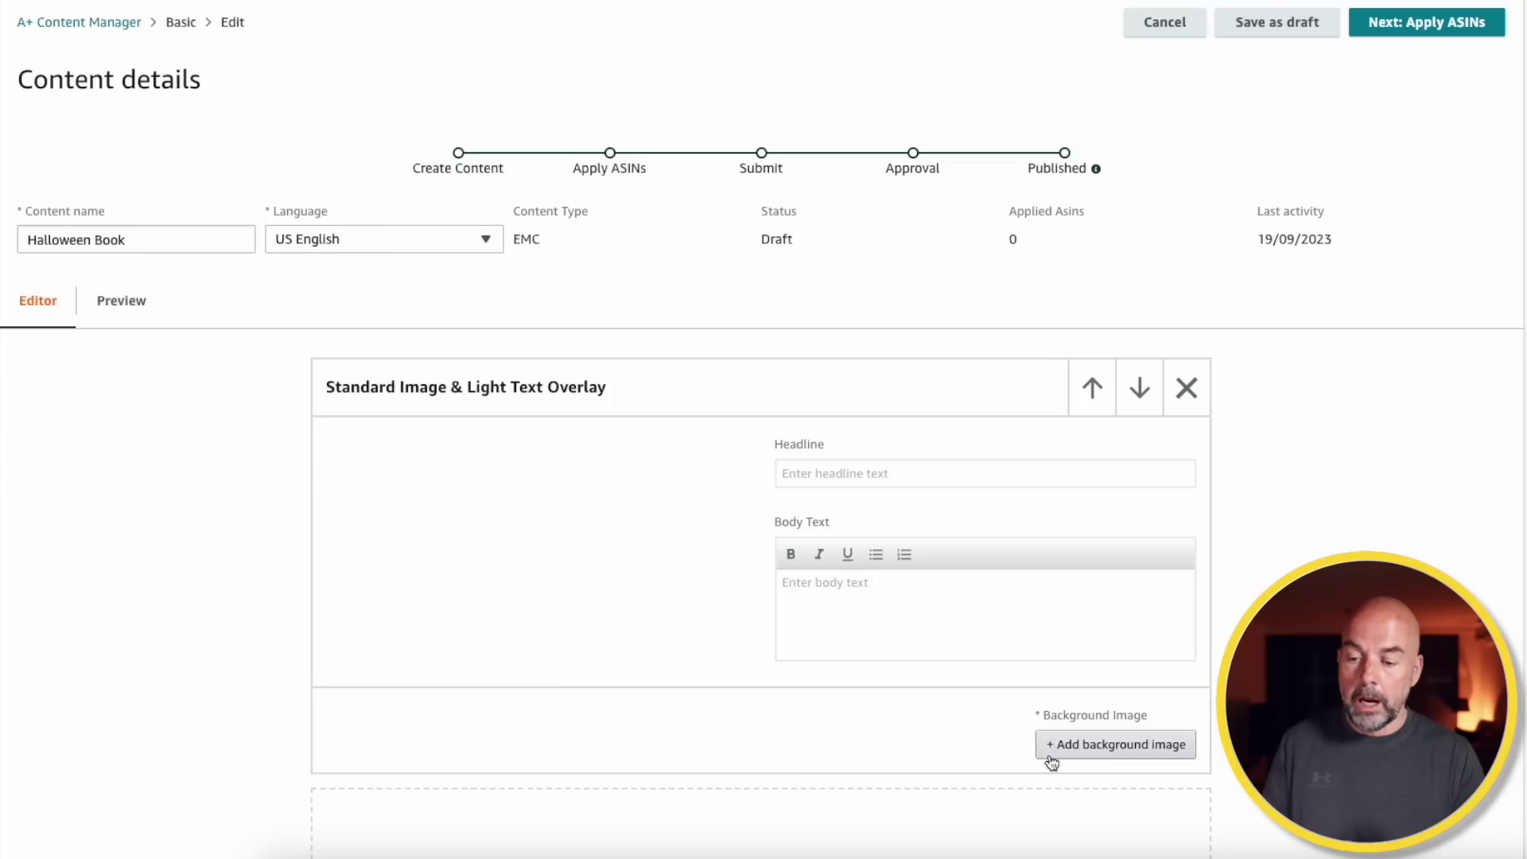
Begin adding a background image of at least 970 × 300 px to the overlay module
{"action": "left_click", "coordinate": [1092, 754]}
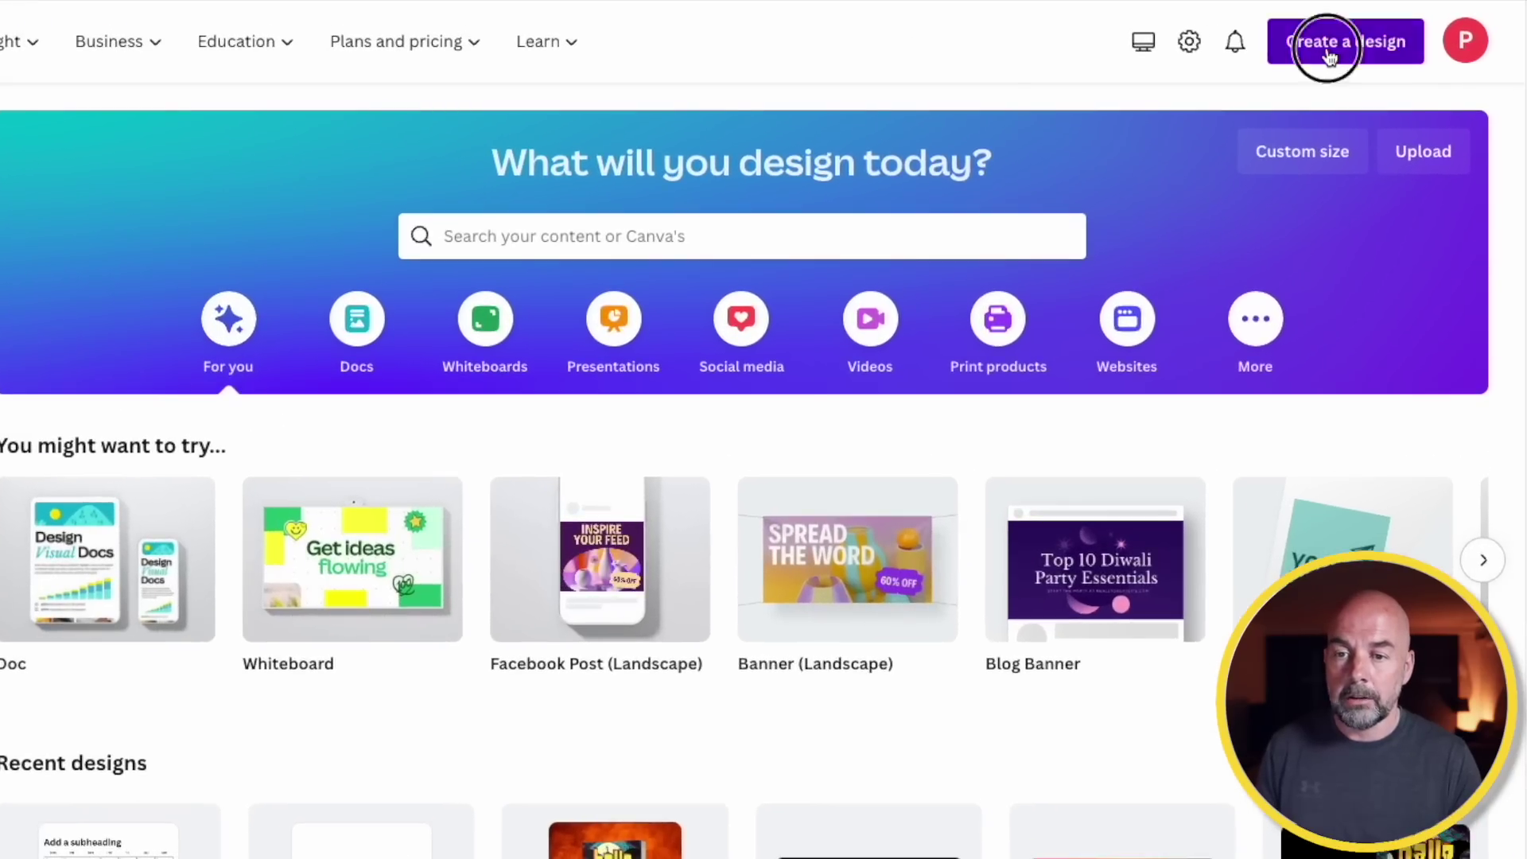
Start a new Canva design using a custom size for the 970 × 300 px banner
{"action": "left_click", "coordinate": [1328, 50]}
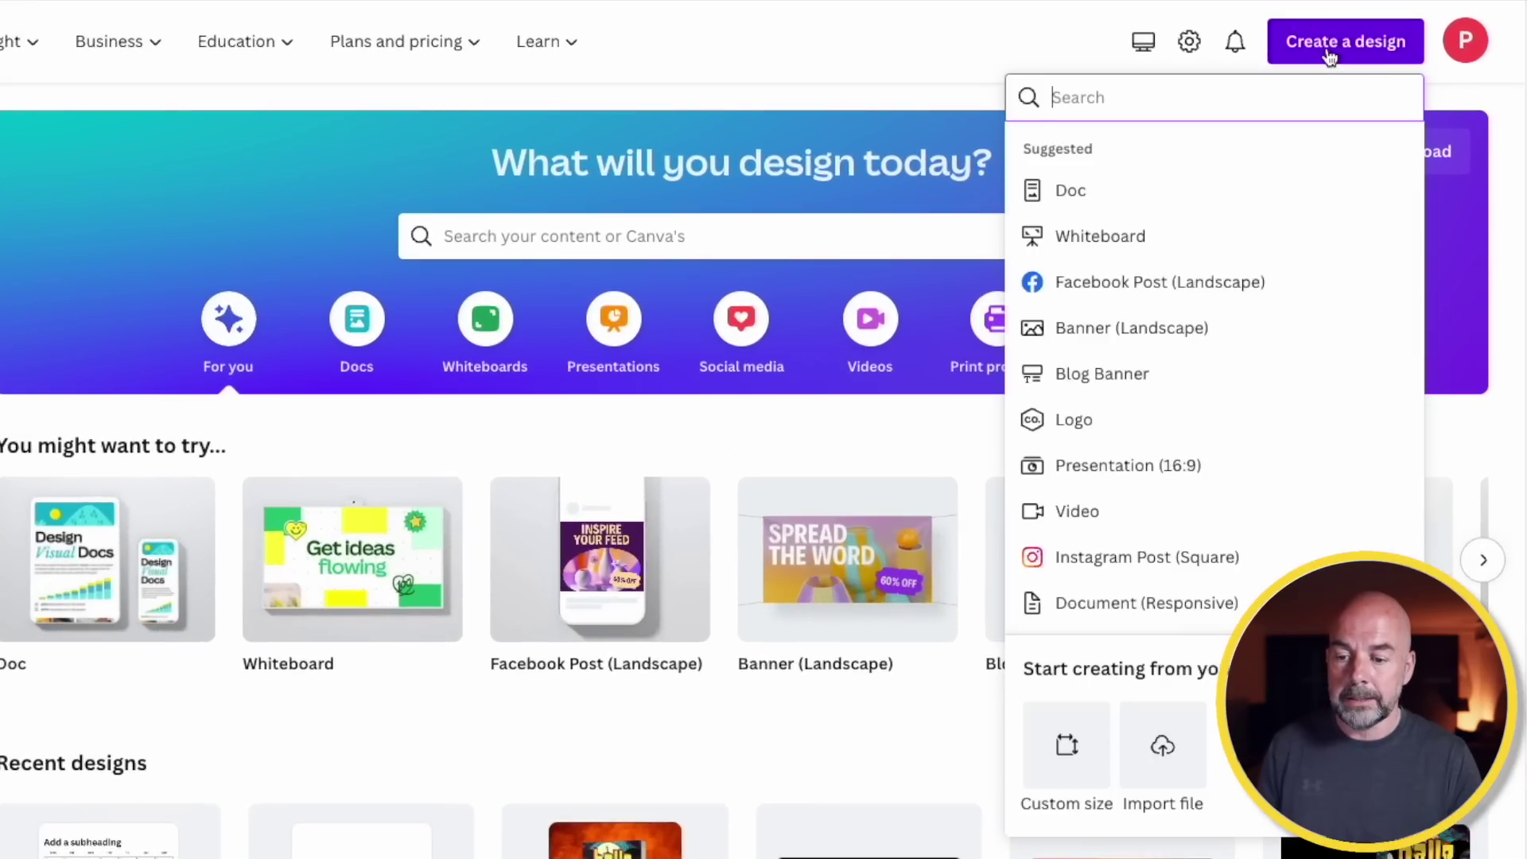
{"action": "left_click", "coordinate": [1067, 744]}
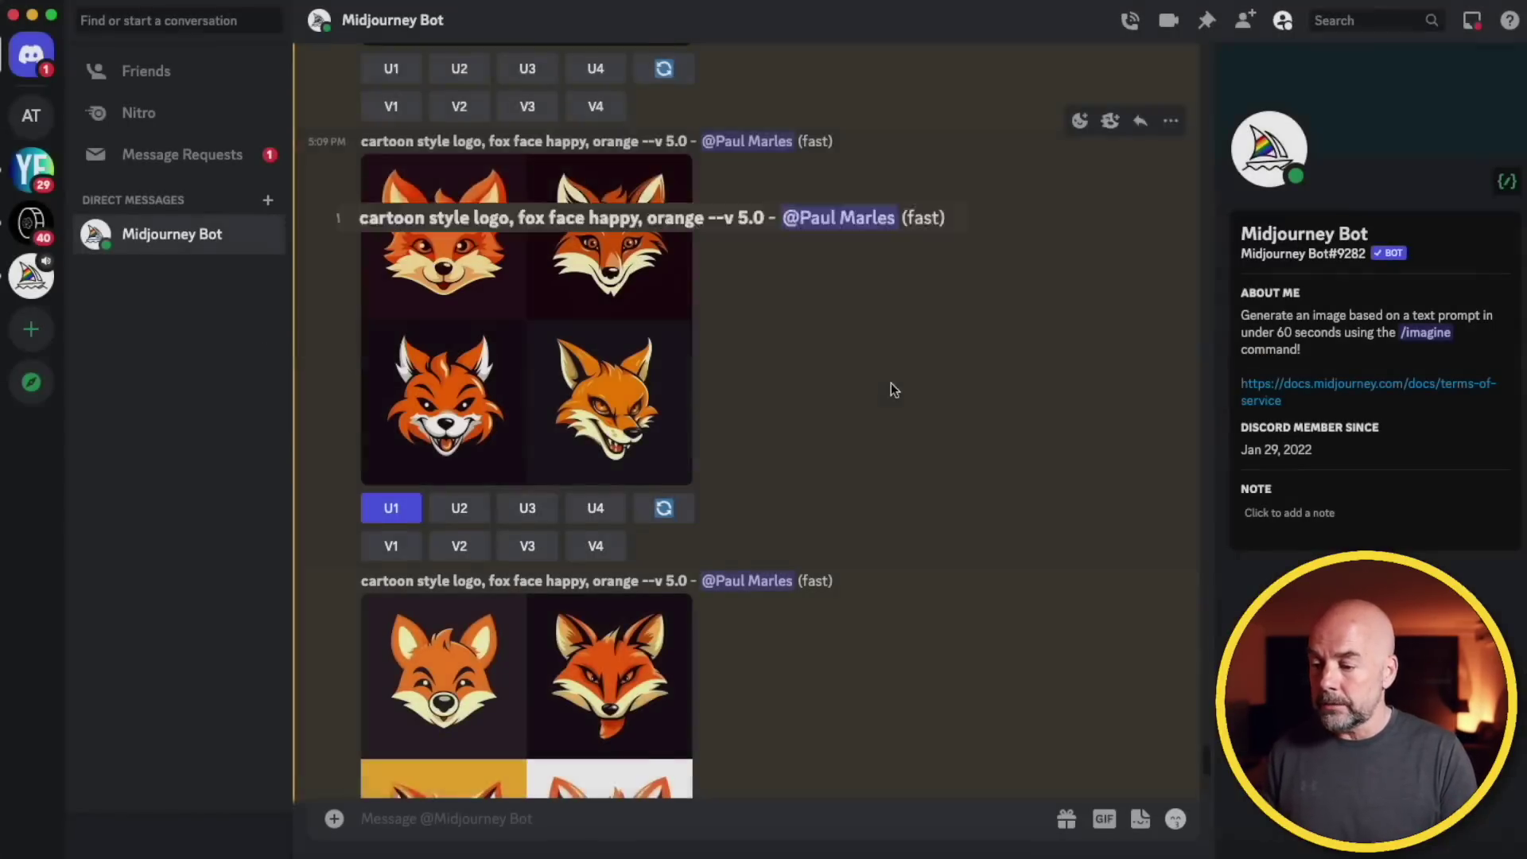
Upscale the top-left fox face with U1 and view it at full size
{"action": "scroll", "coordinate": [920, 406], "scroll_direction": "down", "scroll_amount": 3}
{"action": "scroll", "coordinate": [920, 405], "scroll_direction": "up", "scroll_amount": 2}
{"action": "scroll", "coordinate": [919, 406], "scroll_direction": "up", "scroll_amount": 1}
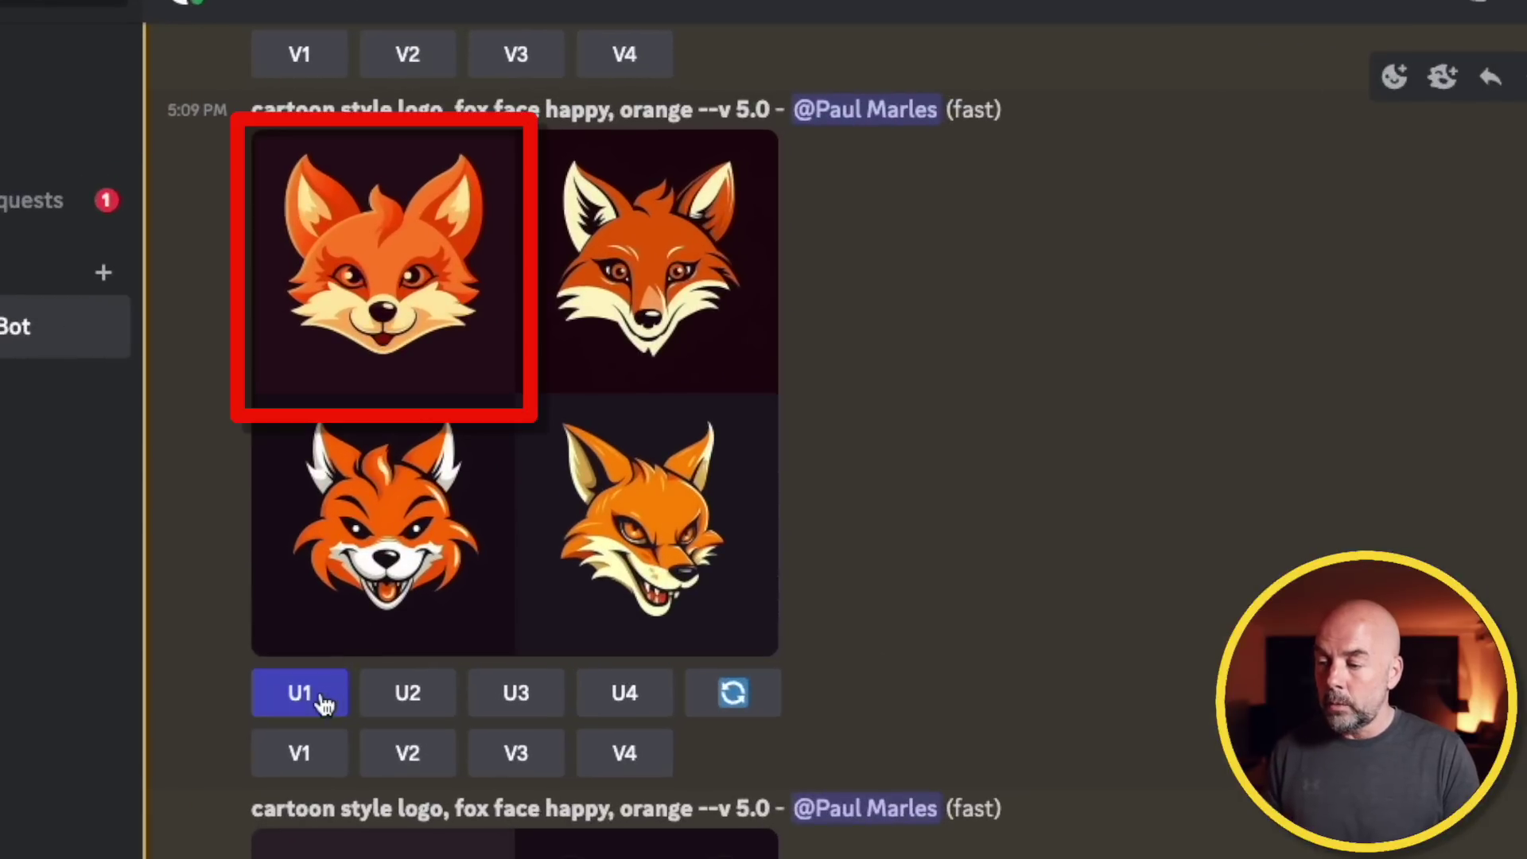
{"action": "left_click", "coordinate": [323, 702]}
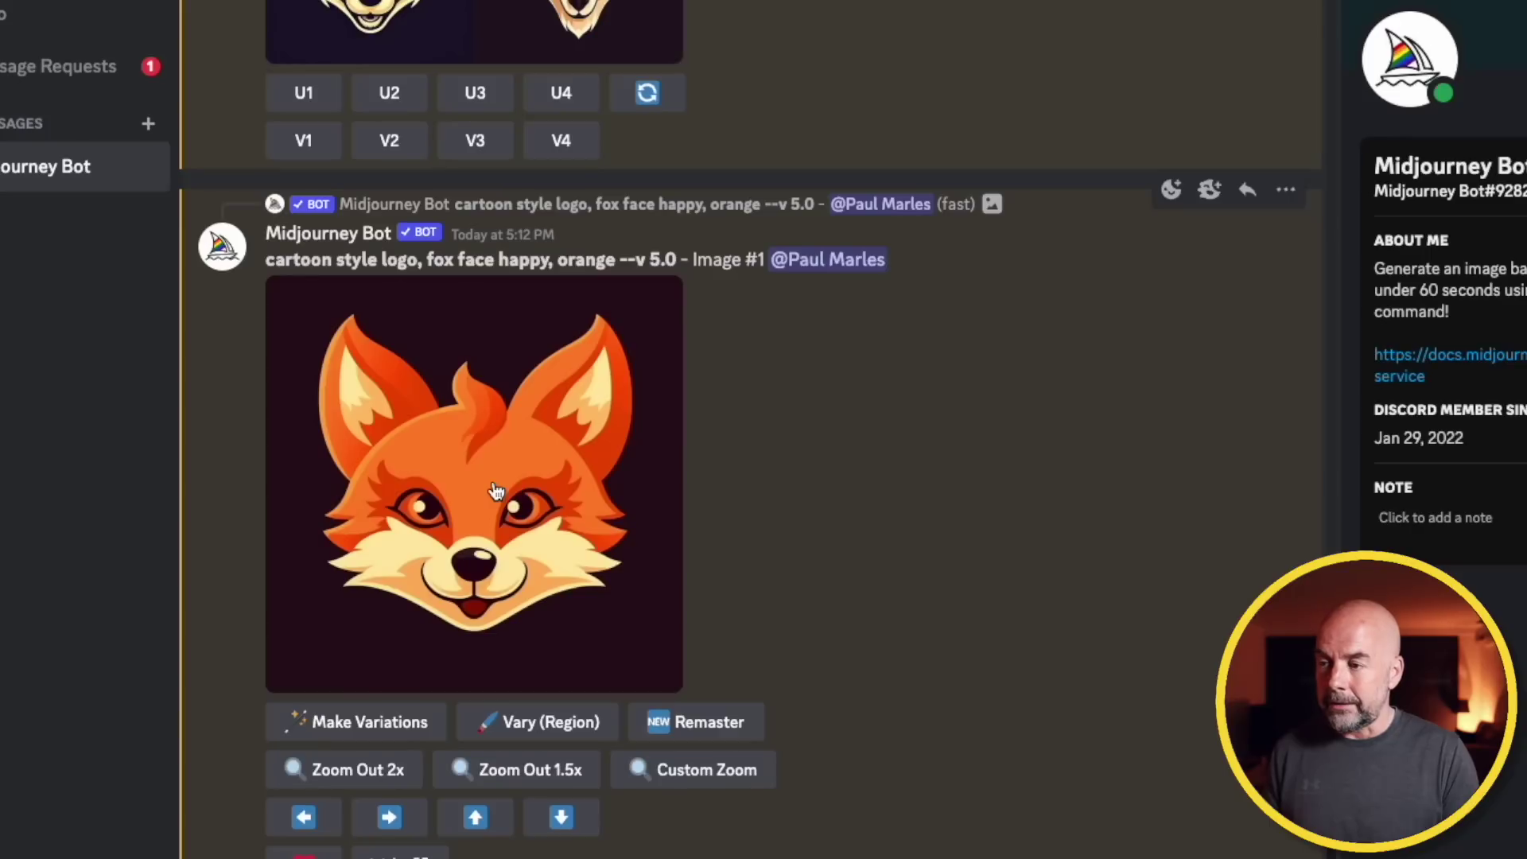
{"action": "left_click", "coordinate": [495, 488]}
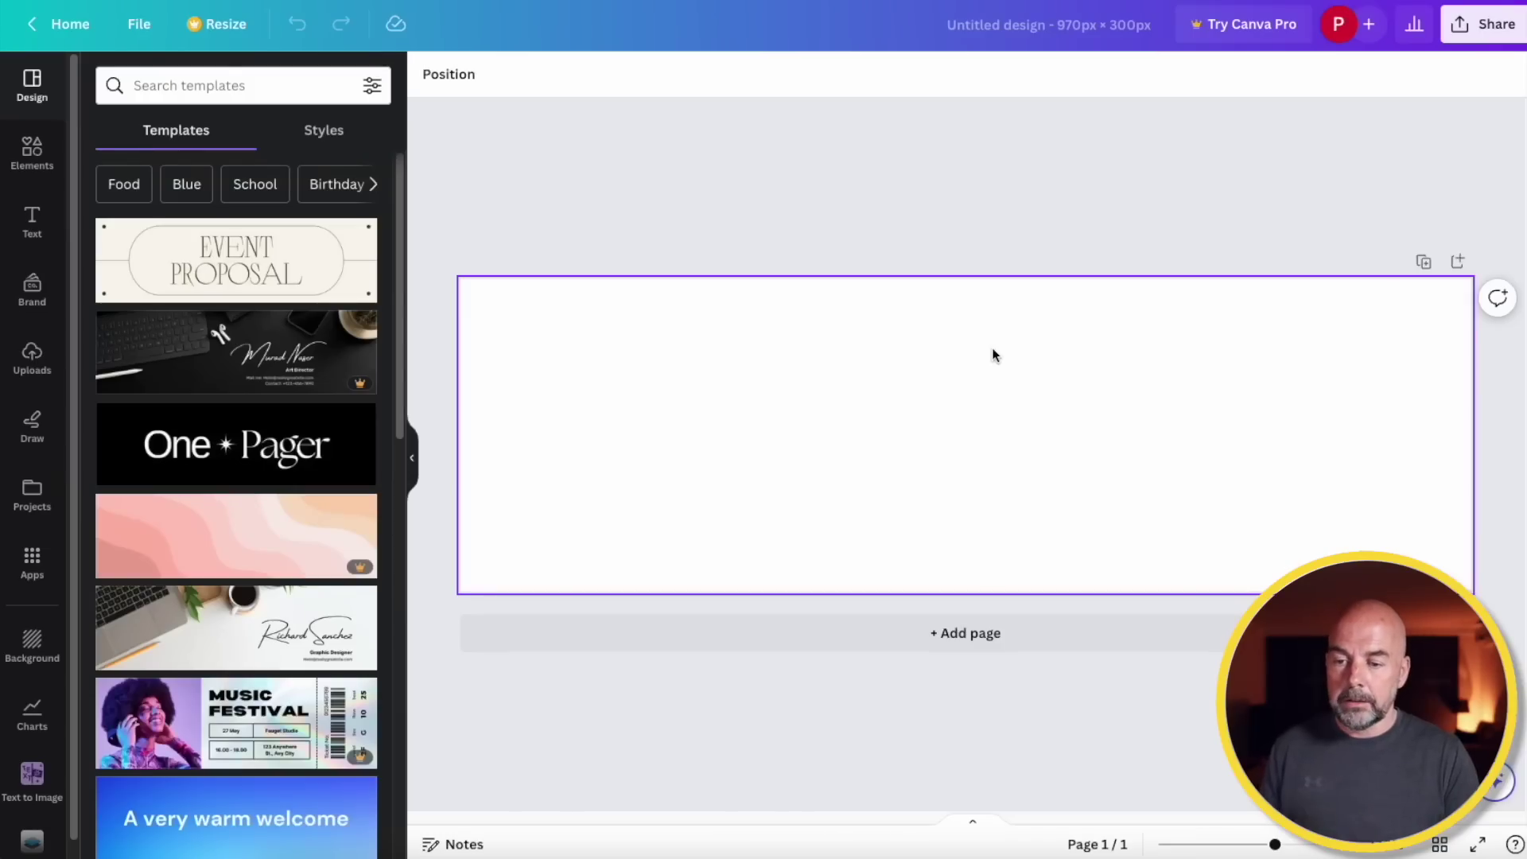
Upload the fox image and centre it on the 970 × 300 banner
{"action": "left_click_drag", "start_coordinate": [1526, 569], "coordinate": [952, 392]}
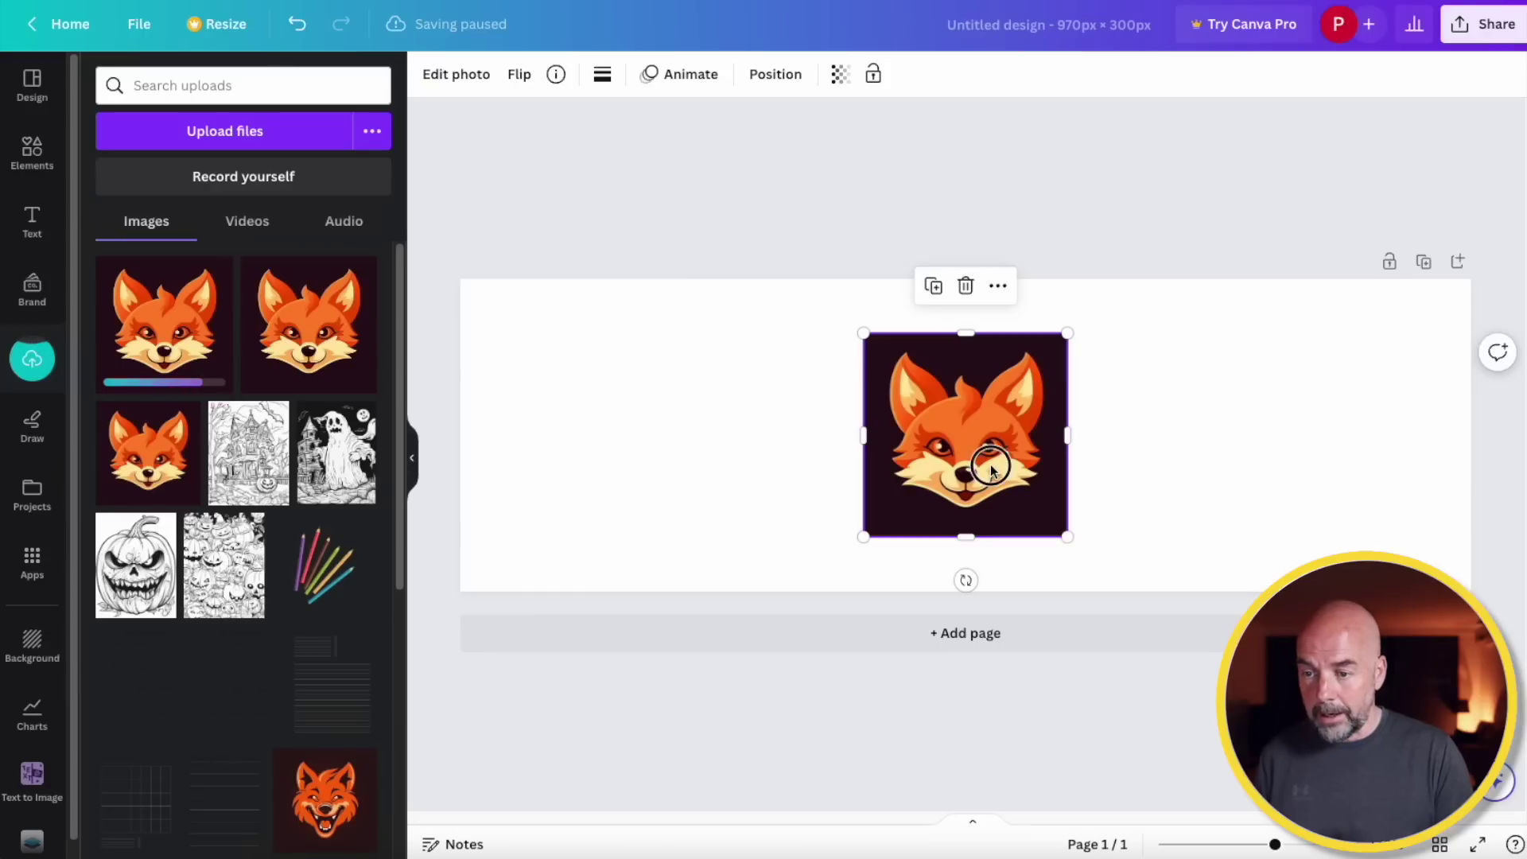
{"action": "left_click_drag", "start_coordinate": [991, 469], "coordinate": [988, 421]}
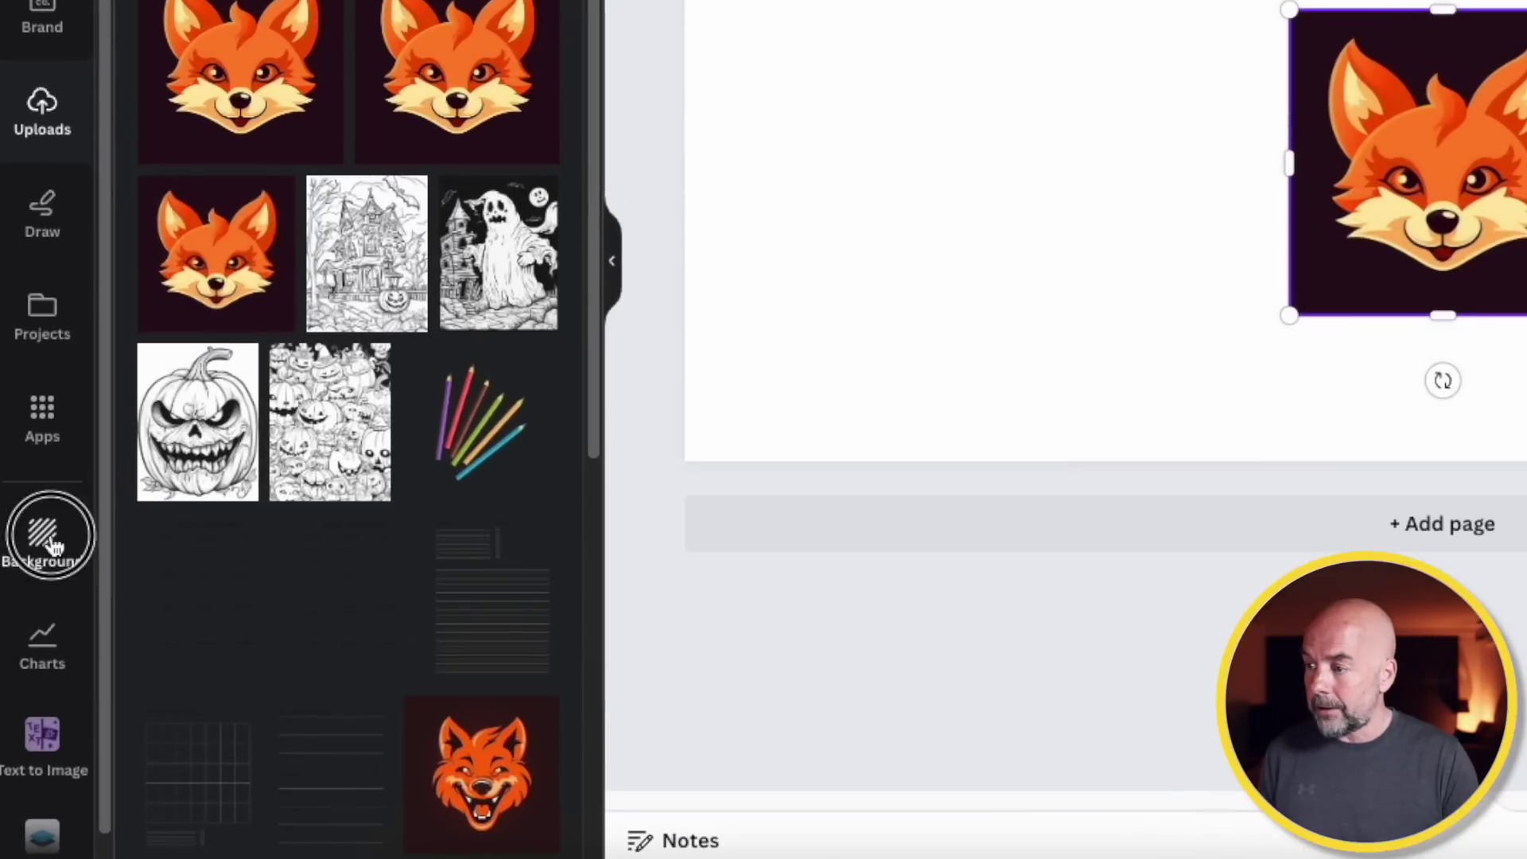
{"action": "left_click", "coordinate": [47, 541]}
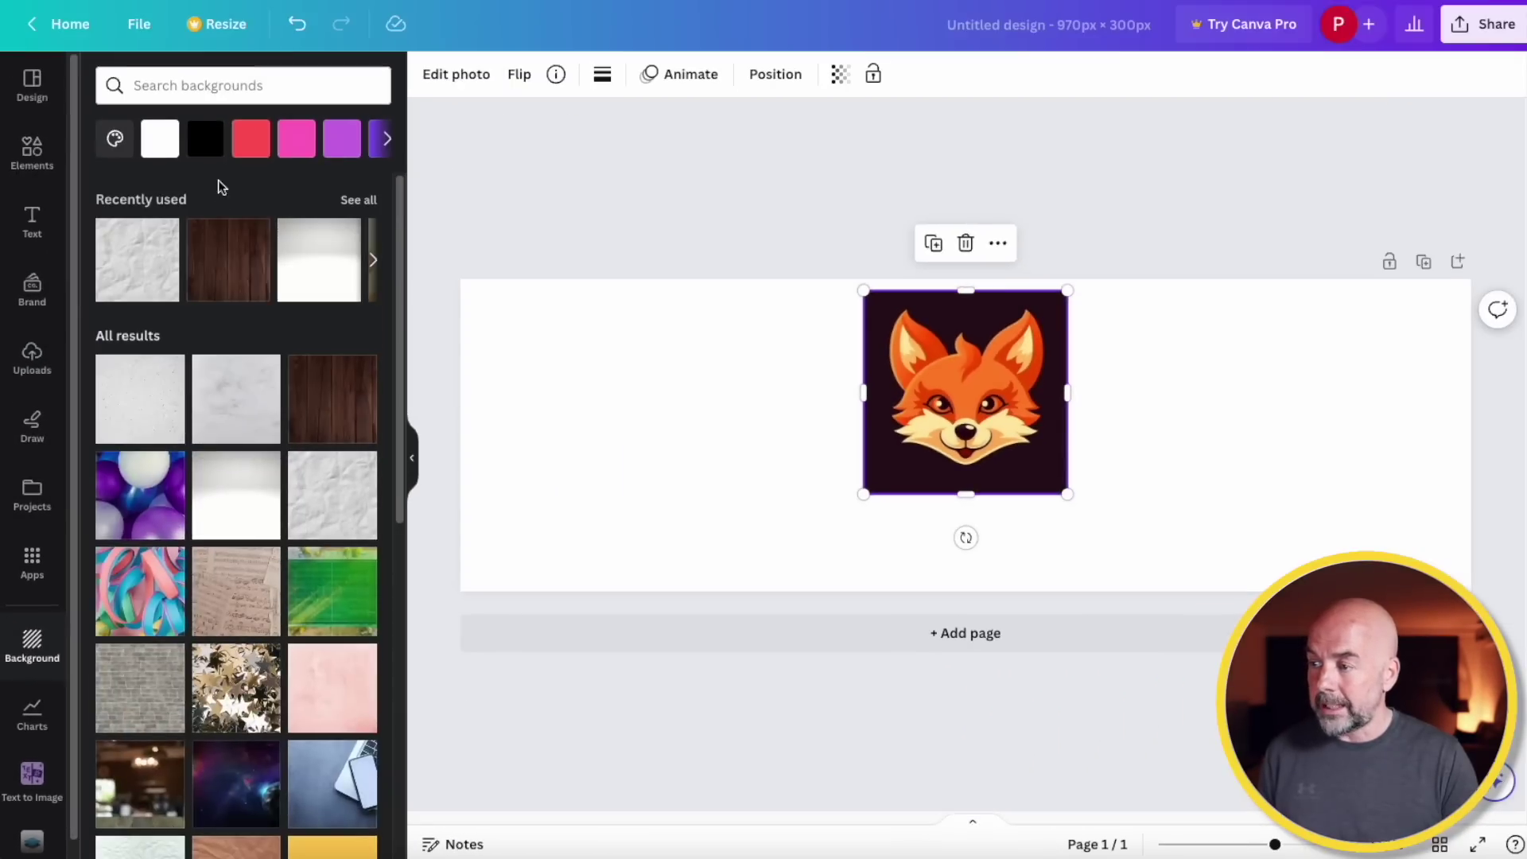
Make the background #290E19 sampled from the fox image, then add a subheading text box
{"action": "left_click", "coordinate": [208, 143]}
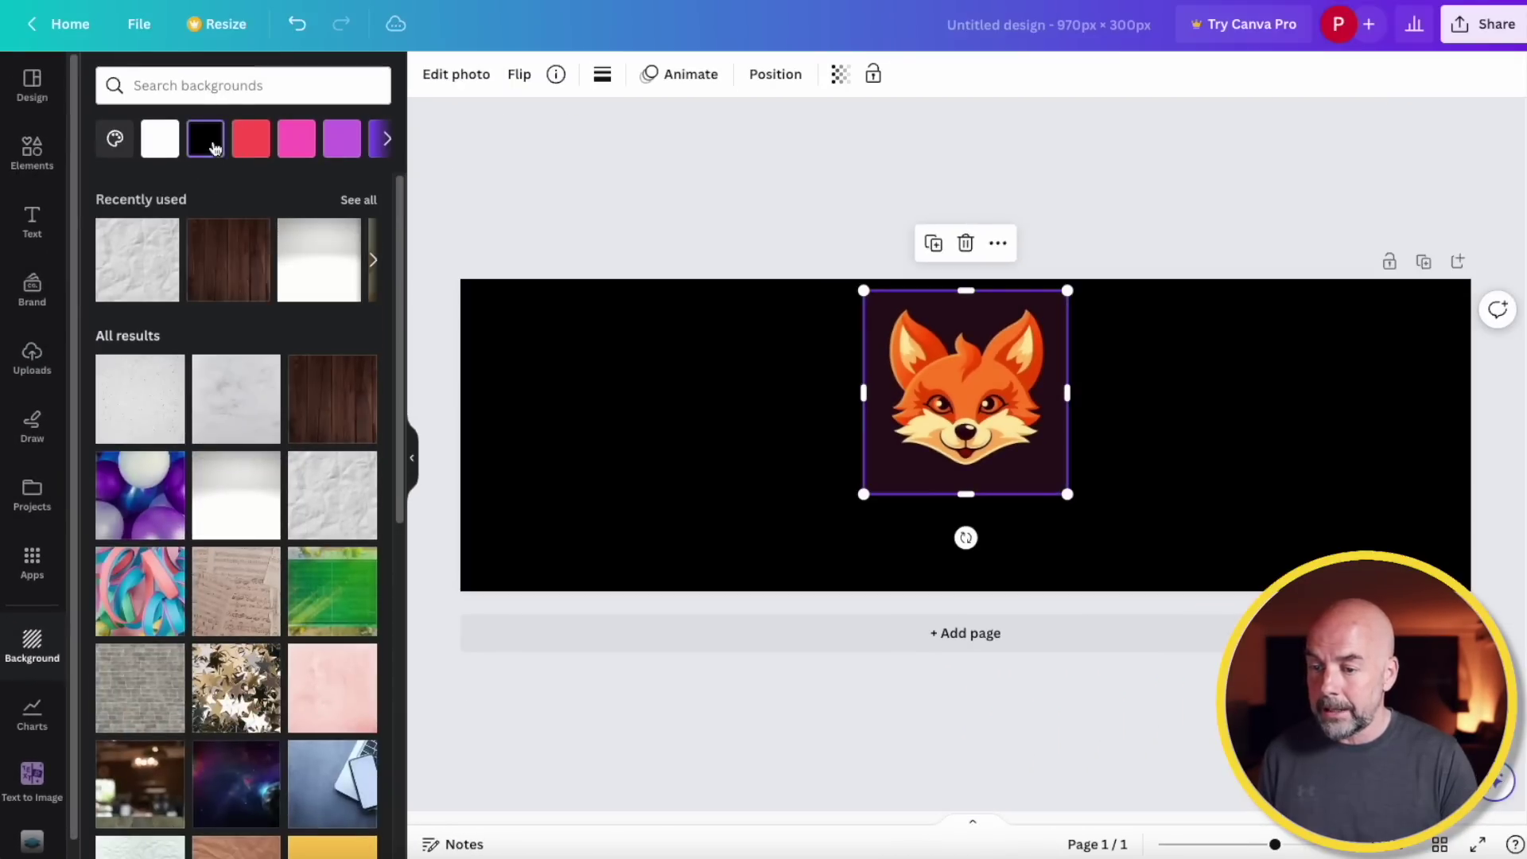
{"action": "left_click", "coordinate": [529, 380]}
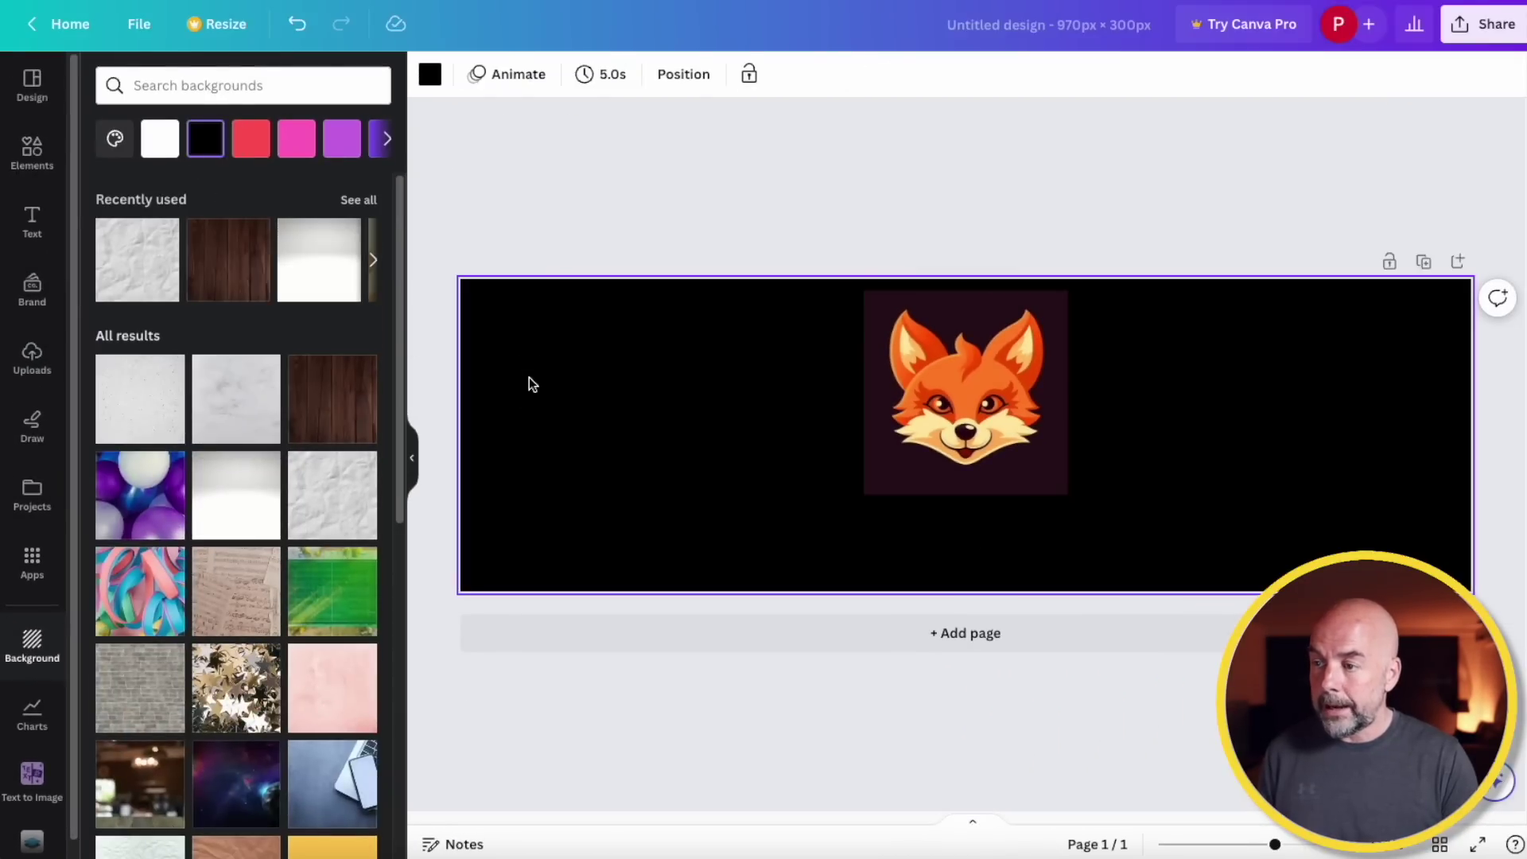
{"action": "left_click", "coordinate": [430, 75]}
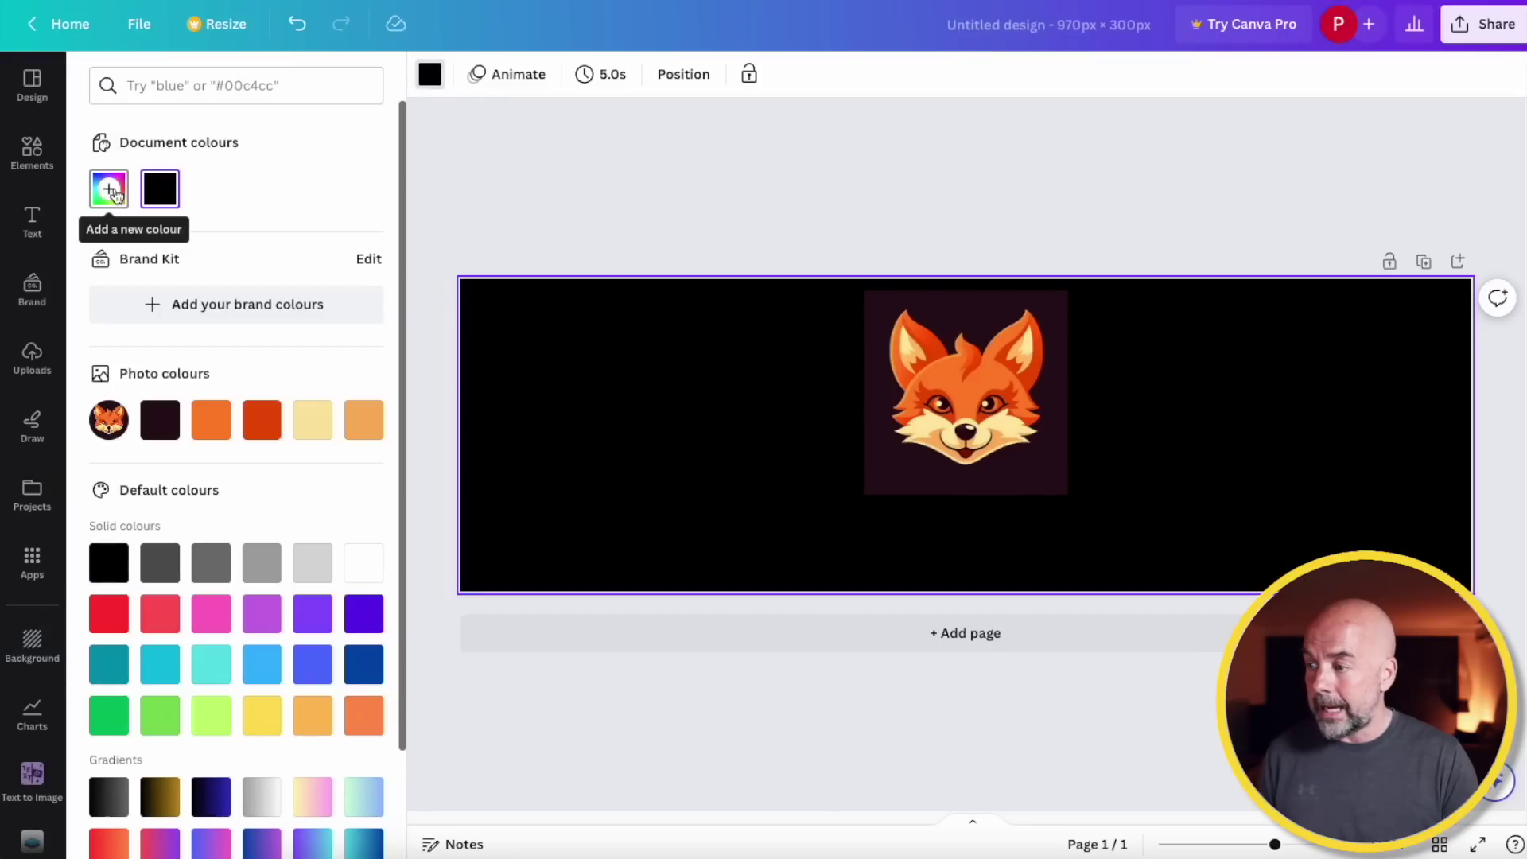
{"action": "left_click", "coordinate": [108, 189]}
{"action": "left_click", "coordinate": [350, 429]}
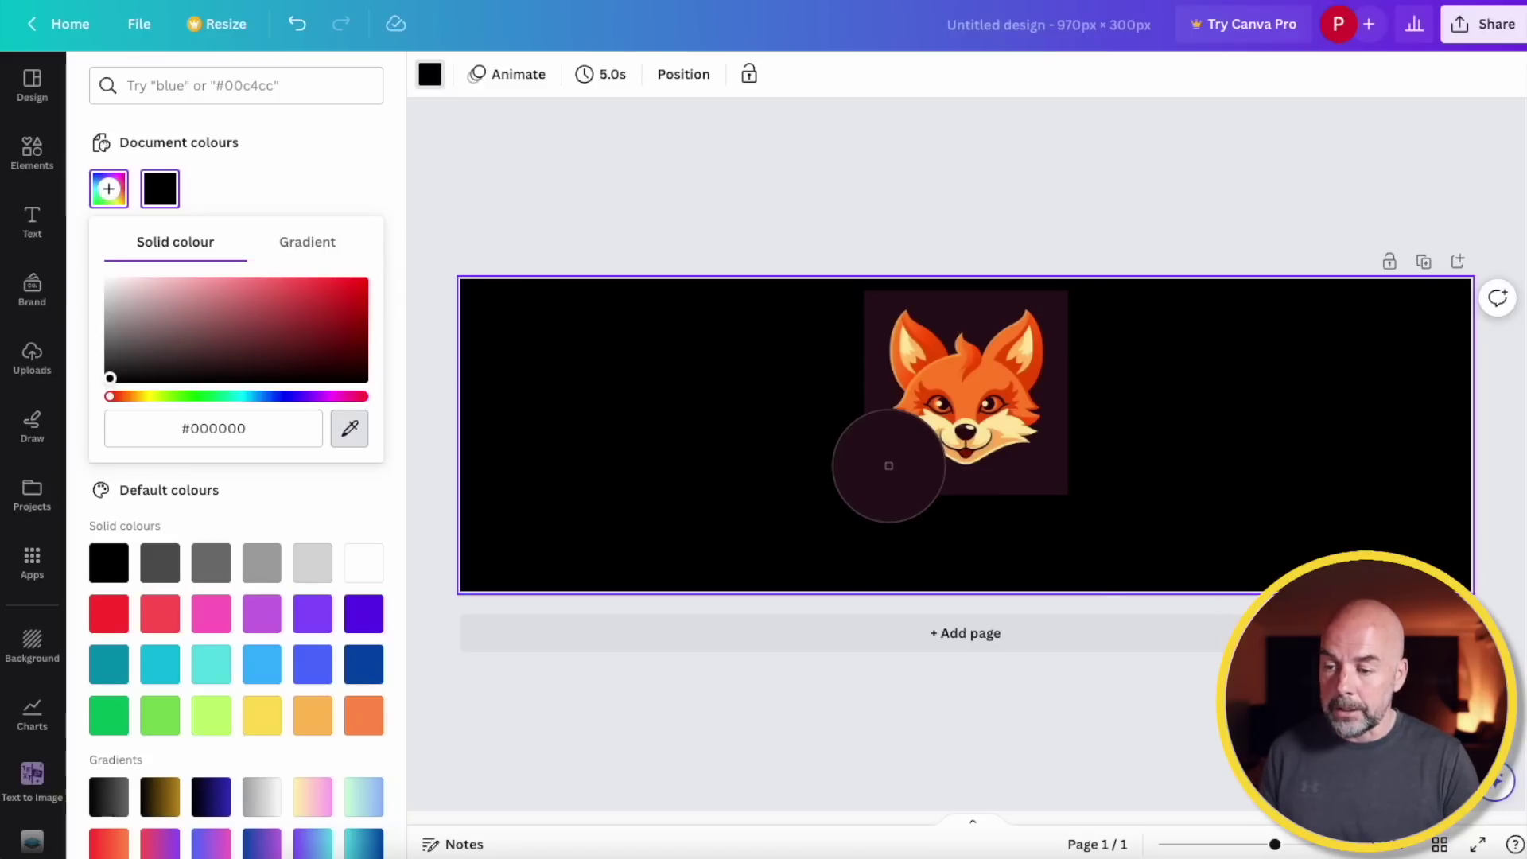
{"action": "left_click", "coordinate": [889, 467]}
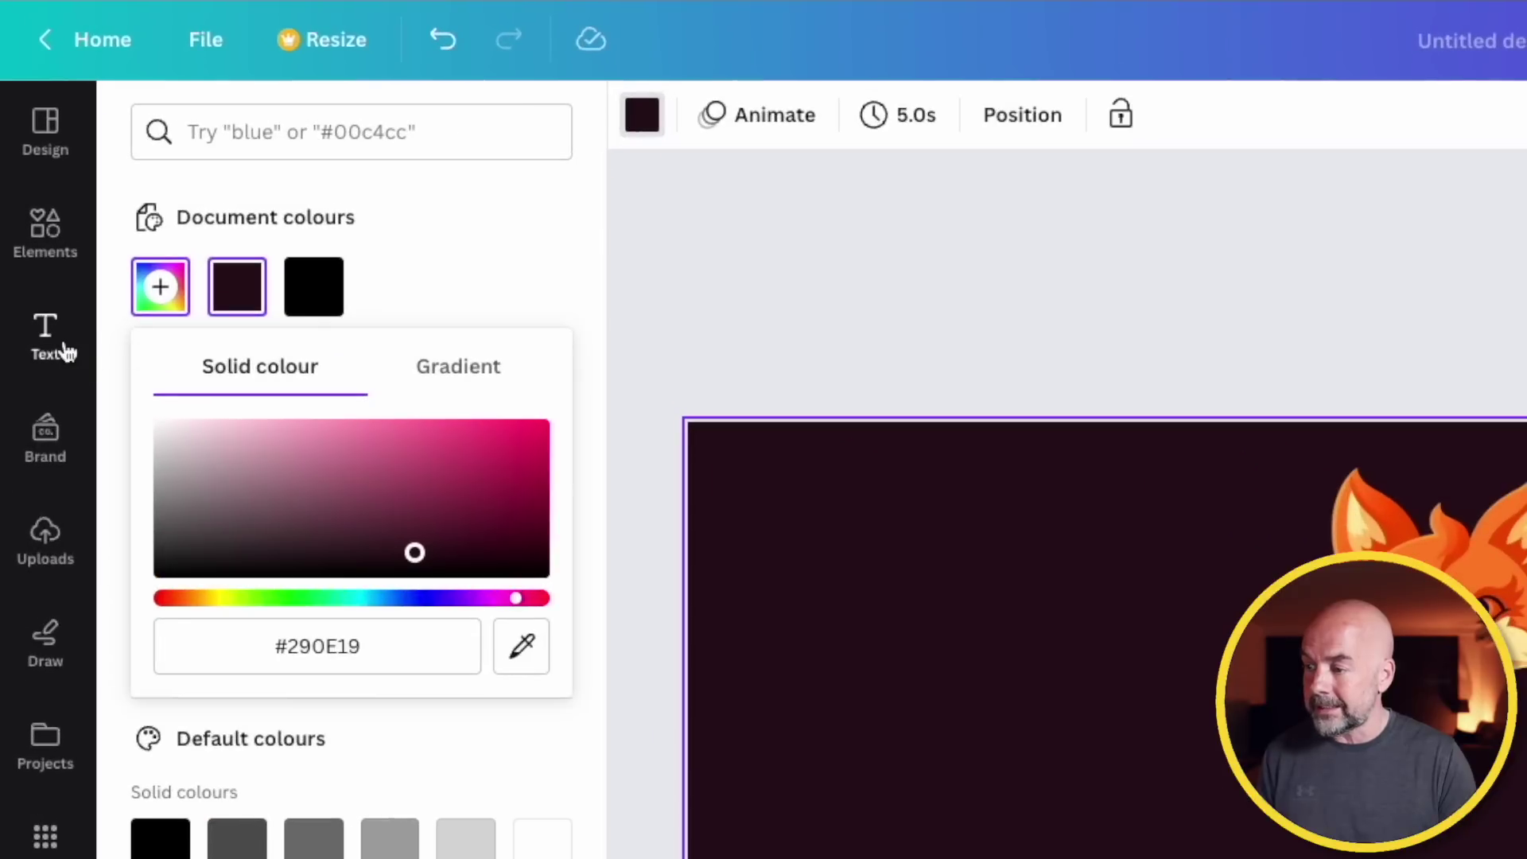
{"action": "left_click", "coordinate": [66, 350]}
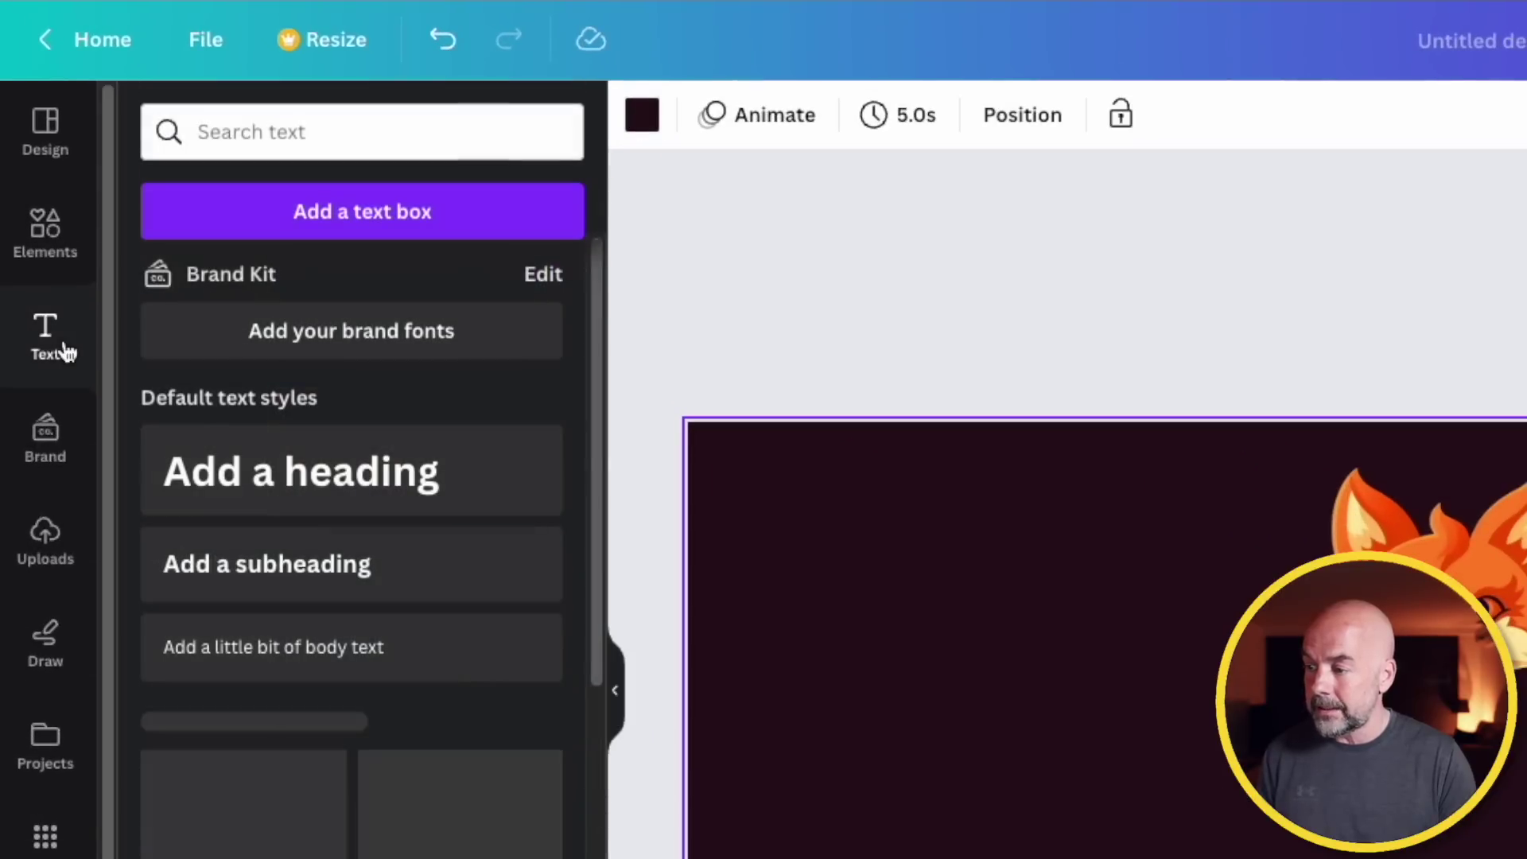
{"action": "left_click", "coordinate": [296, 583]}
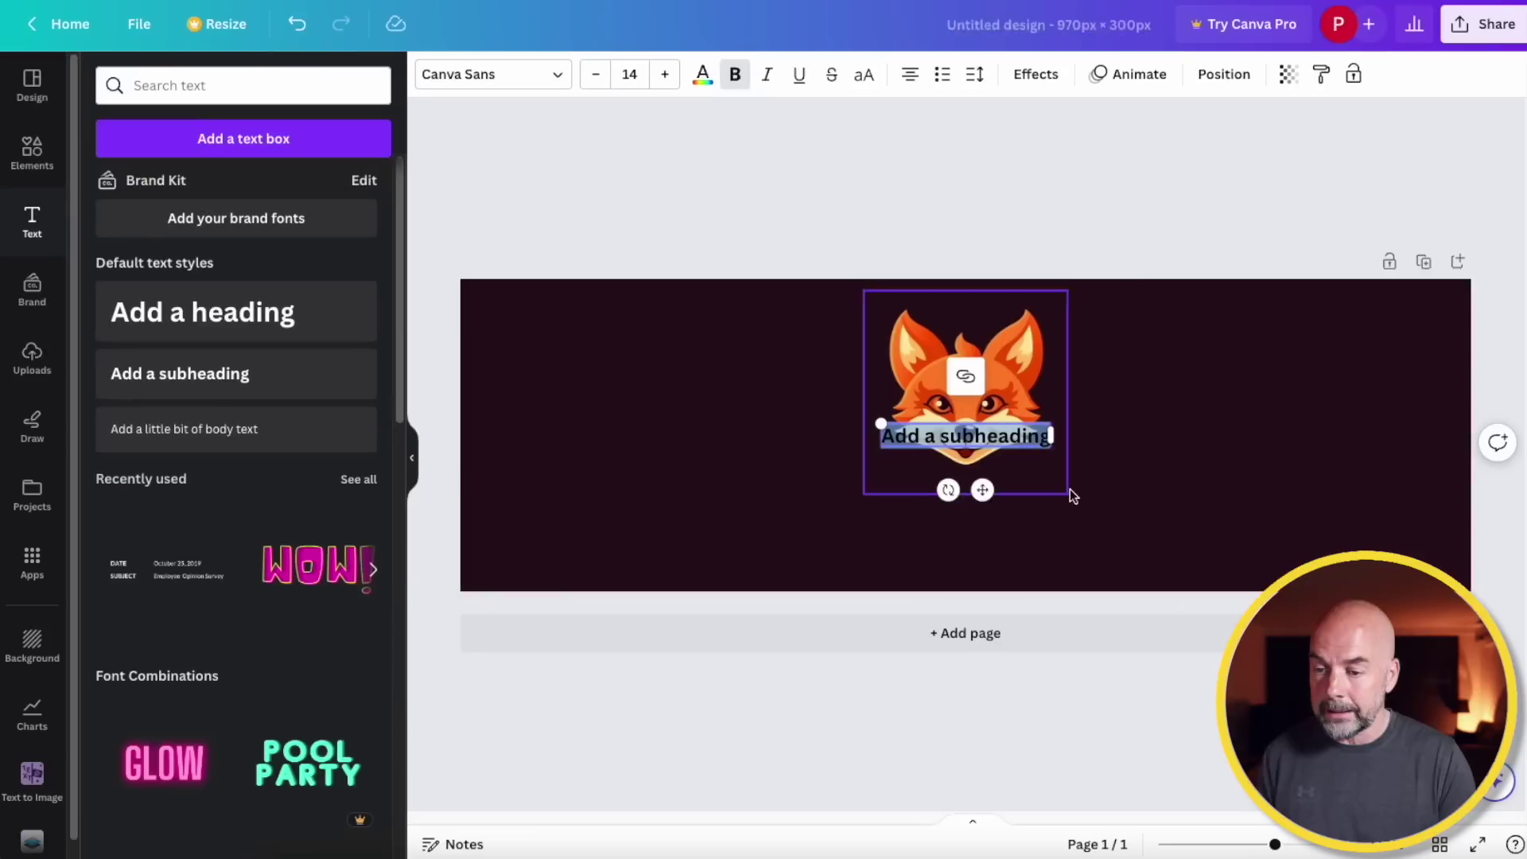
Make the subheading a large white 'RED' positioned left of the fox
{"action": "left_click_drag", "start_coordinate": [983, 490], "coordinate": [787, 442]}
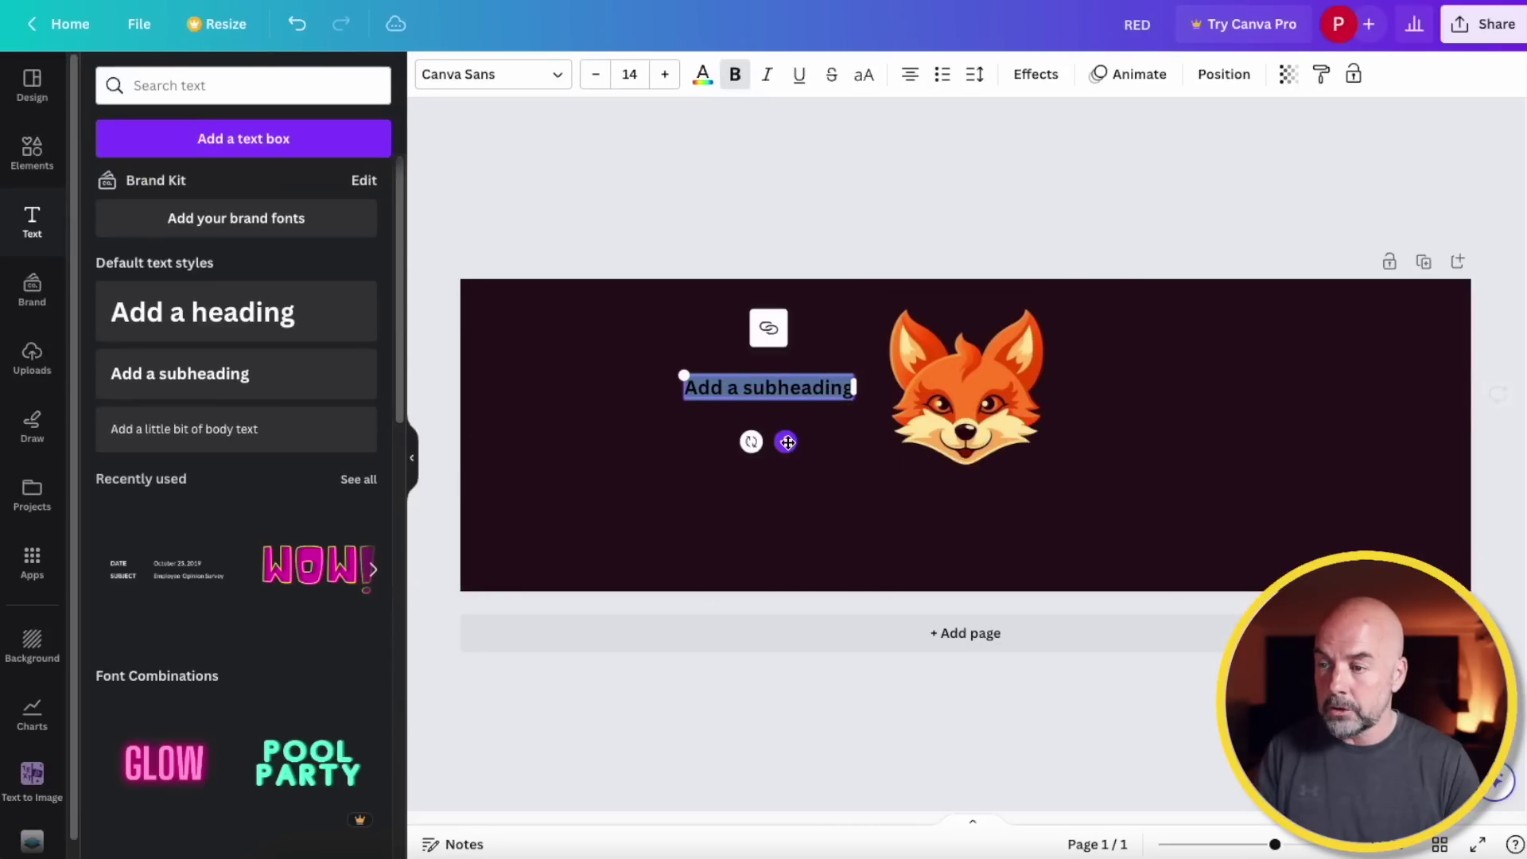
{"action": "left_click", "coordinate": [704, 79]}
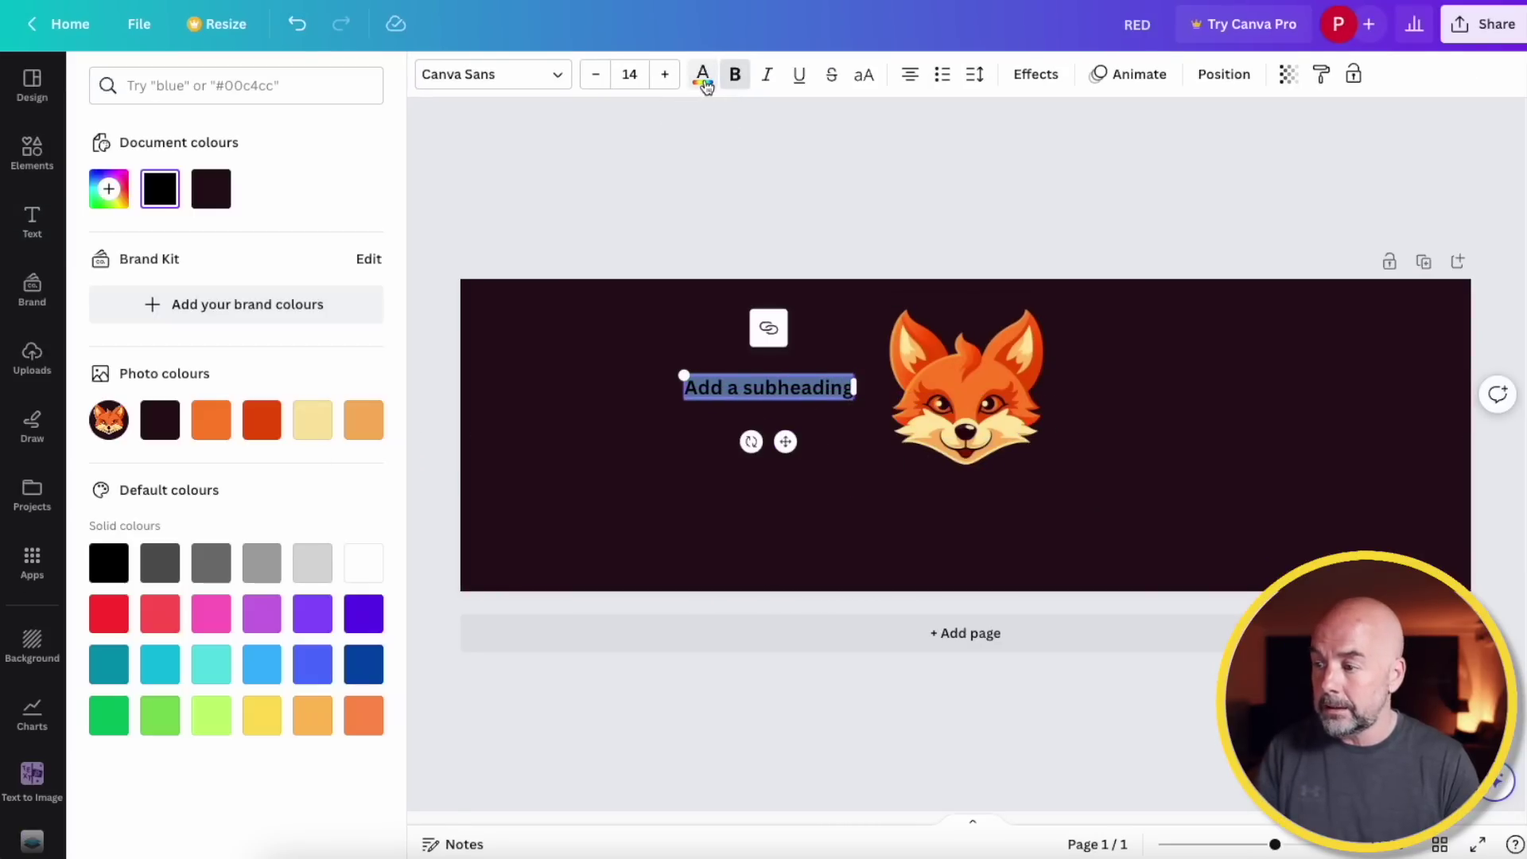
{"action": "left_click", "coordinate": [366, 565]}
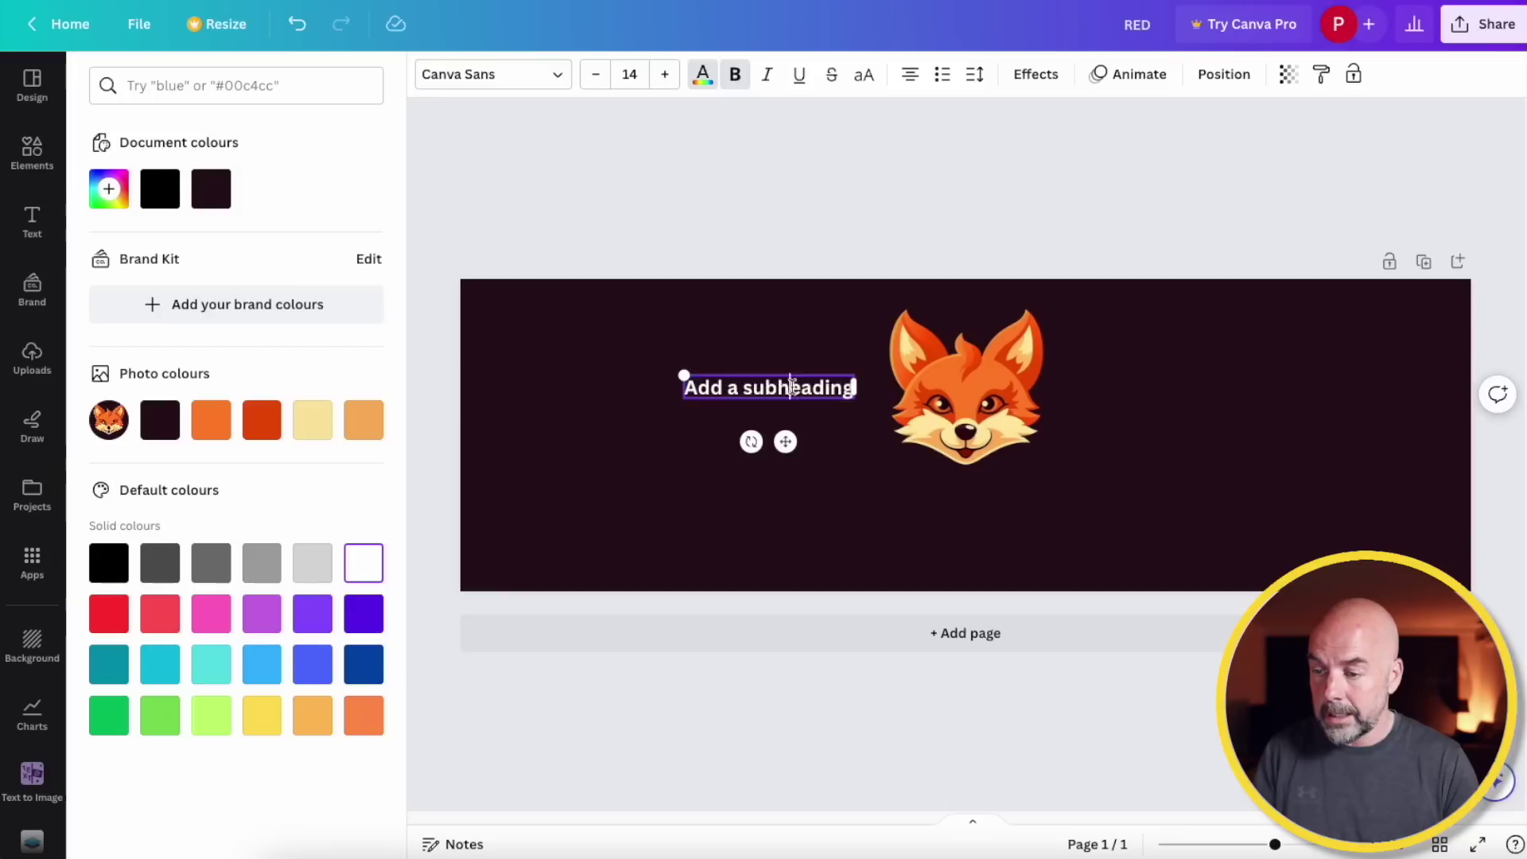
{"action": "type", "text": "RED"}
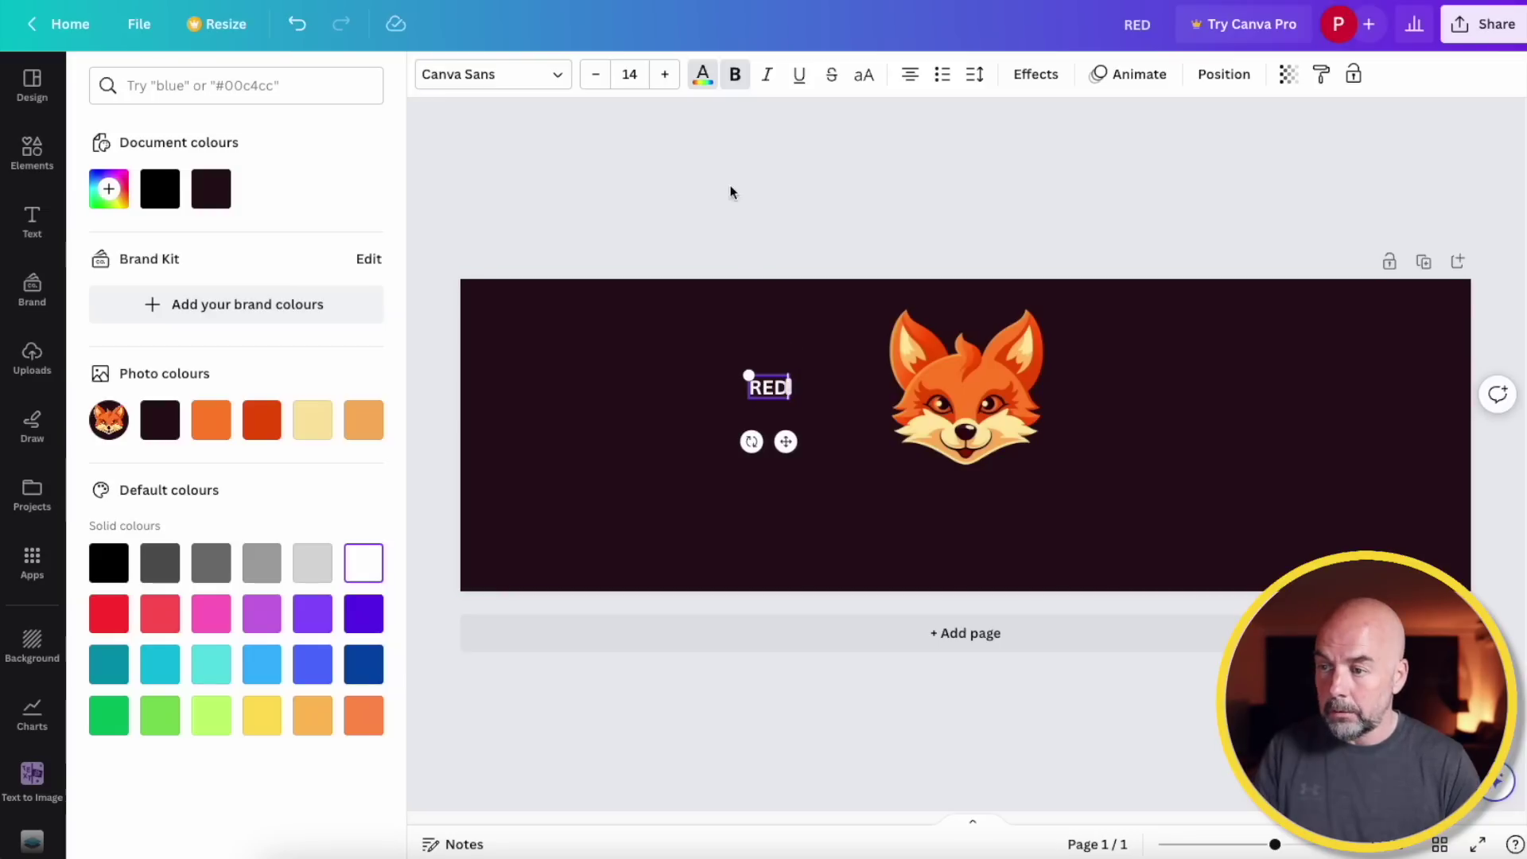
{"action": "left_click", "coordinate": [665, 75]}
{"action": "left_click", "coordinate": [665, 76]}
{"action": "left_click_drag", "start_coordinate": [801, 410], "coordinate": [869, 474]}
{"action": "left_click_drag", "start_coordinate": [827, 418], "coordinate": [801, 409]}
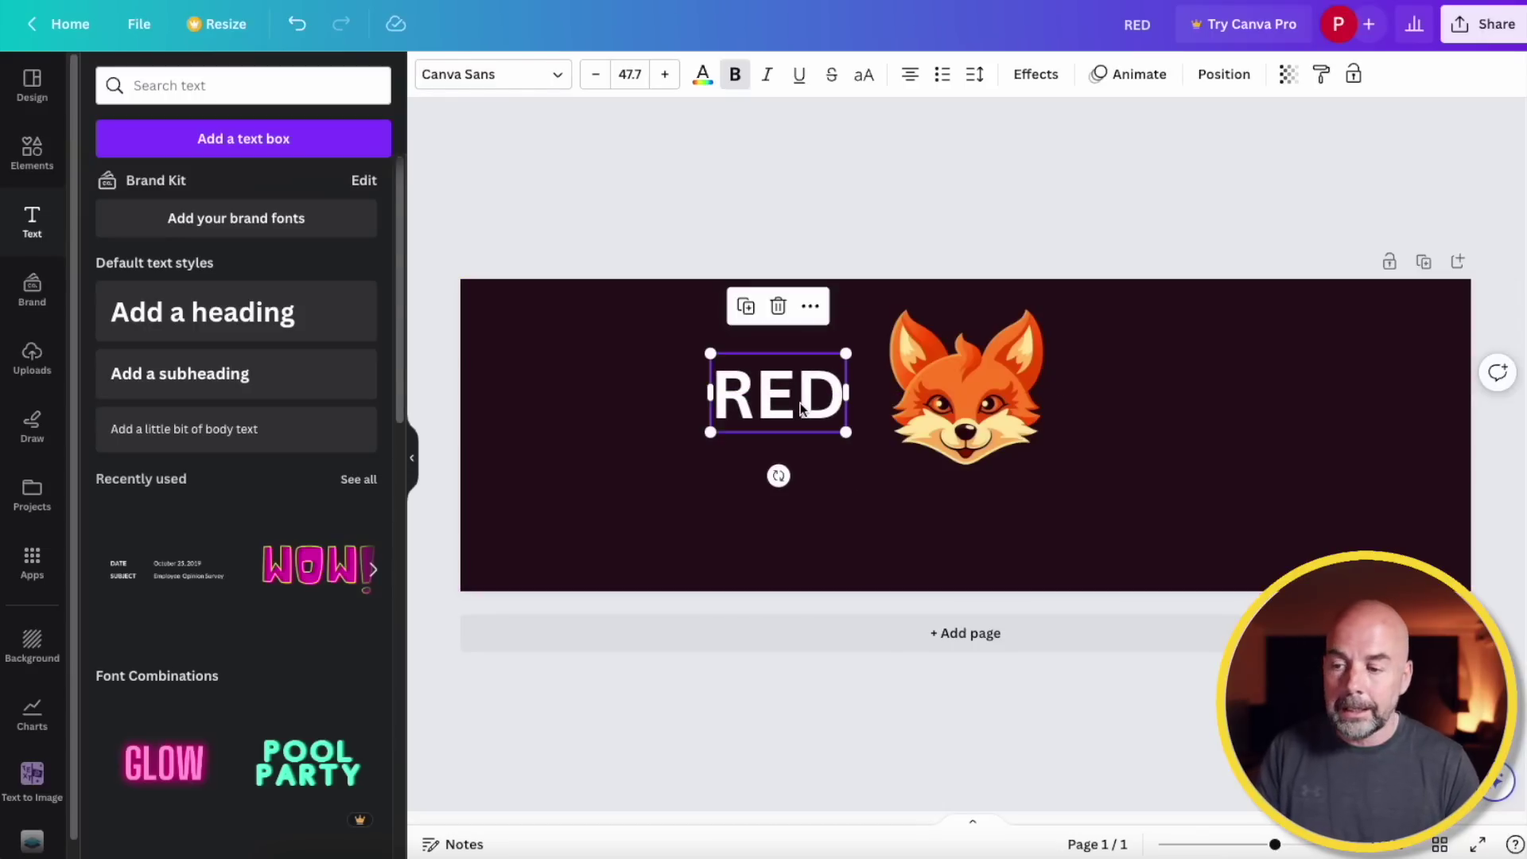
Copy it as 'FOX' right of the fox, and a smaller 'Childrens Books' centred below
{"action": "left_click_drag", "start_coordinate": [801, 408], "coordinate": [1176, 404]}
{"action": "double_click", "coordinate": [1168, 402]}
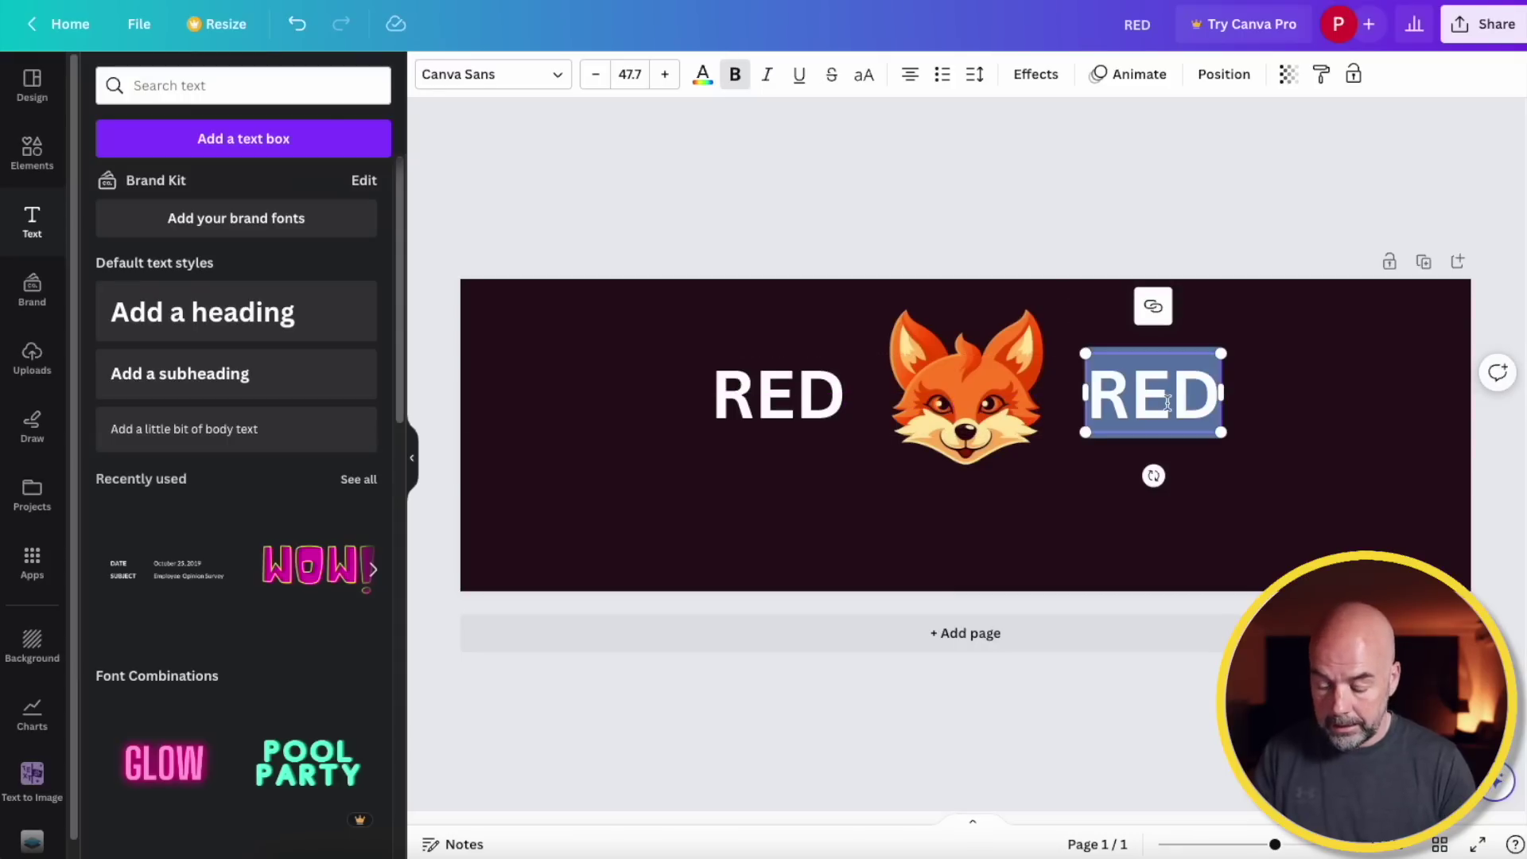
{"action": "type", "text": "FOX"}
{"action": "key", "text": "Escape"}
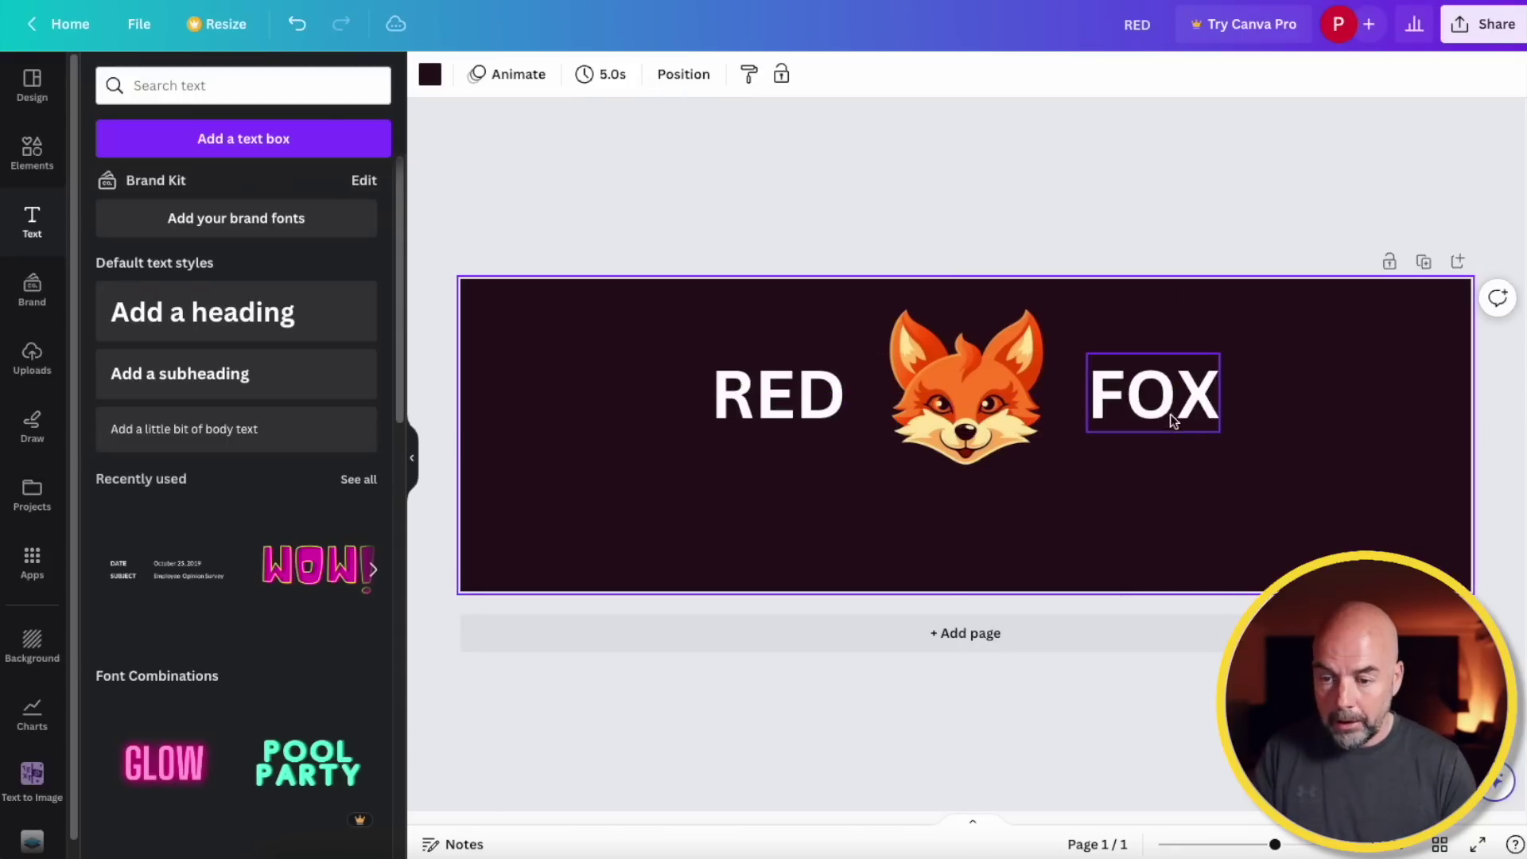
{"action": "left_click_drag", "start_coordinate": [1169, 412], "coordinate": [976, 518]}
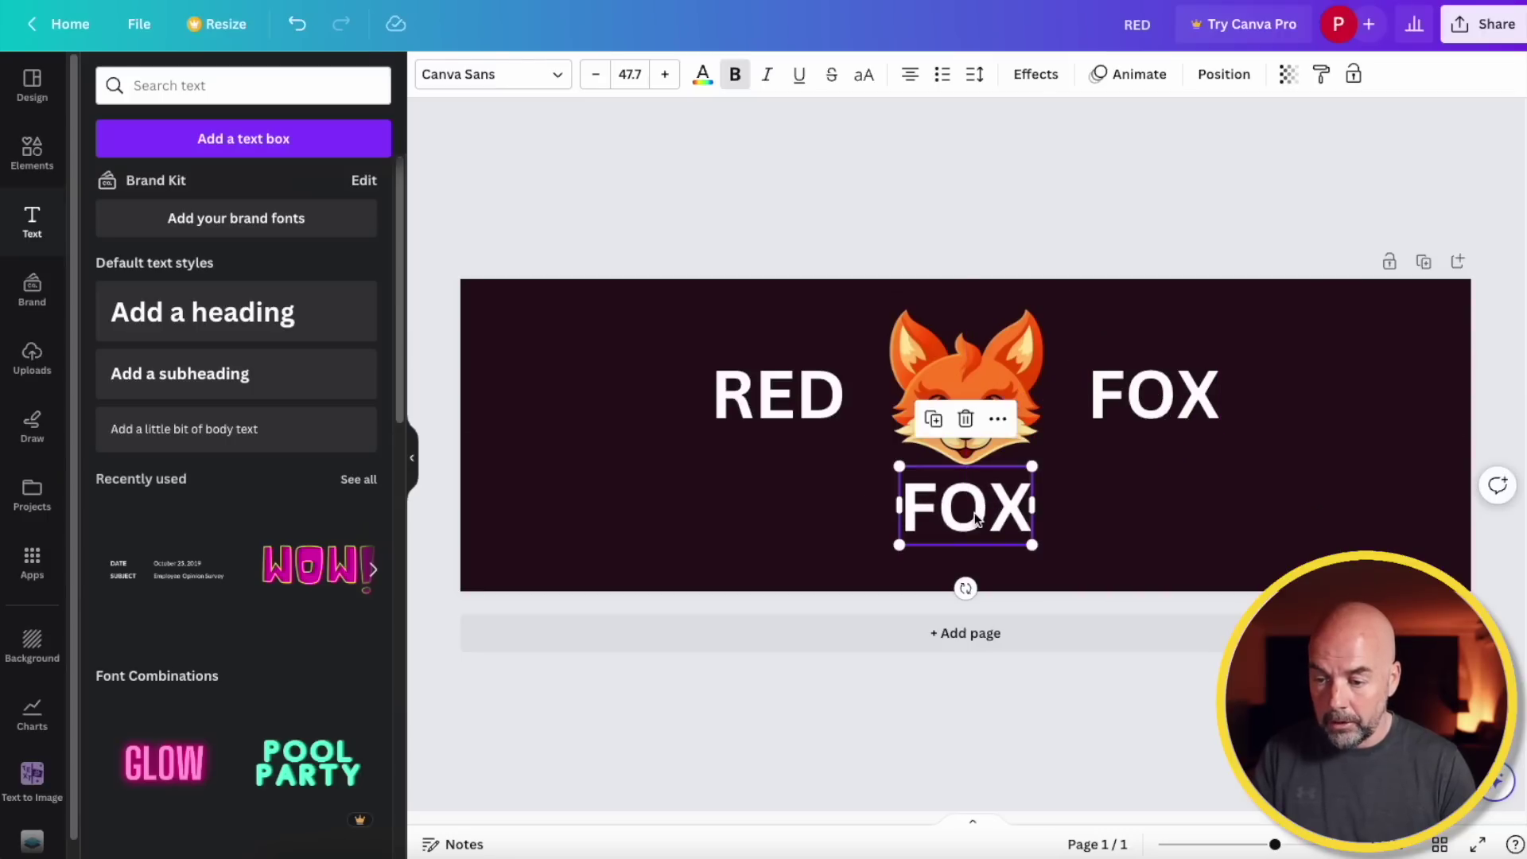
{"action": "double_click", "coordinate": [976, 518]}
{"action": "type", "text": "Childrens Books"}
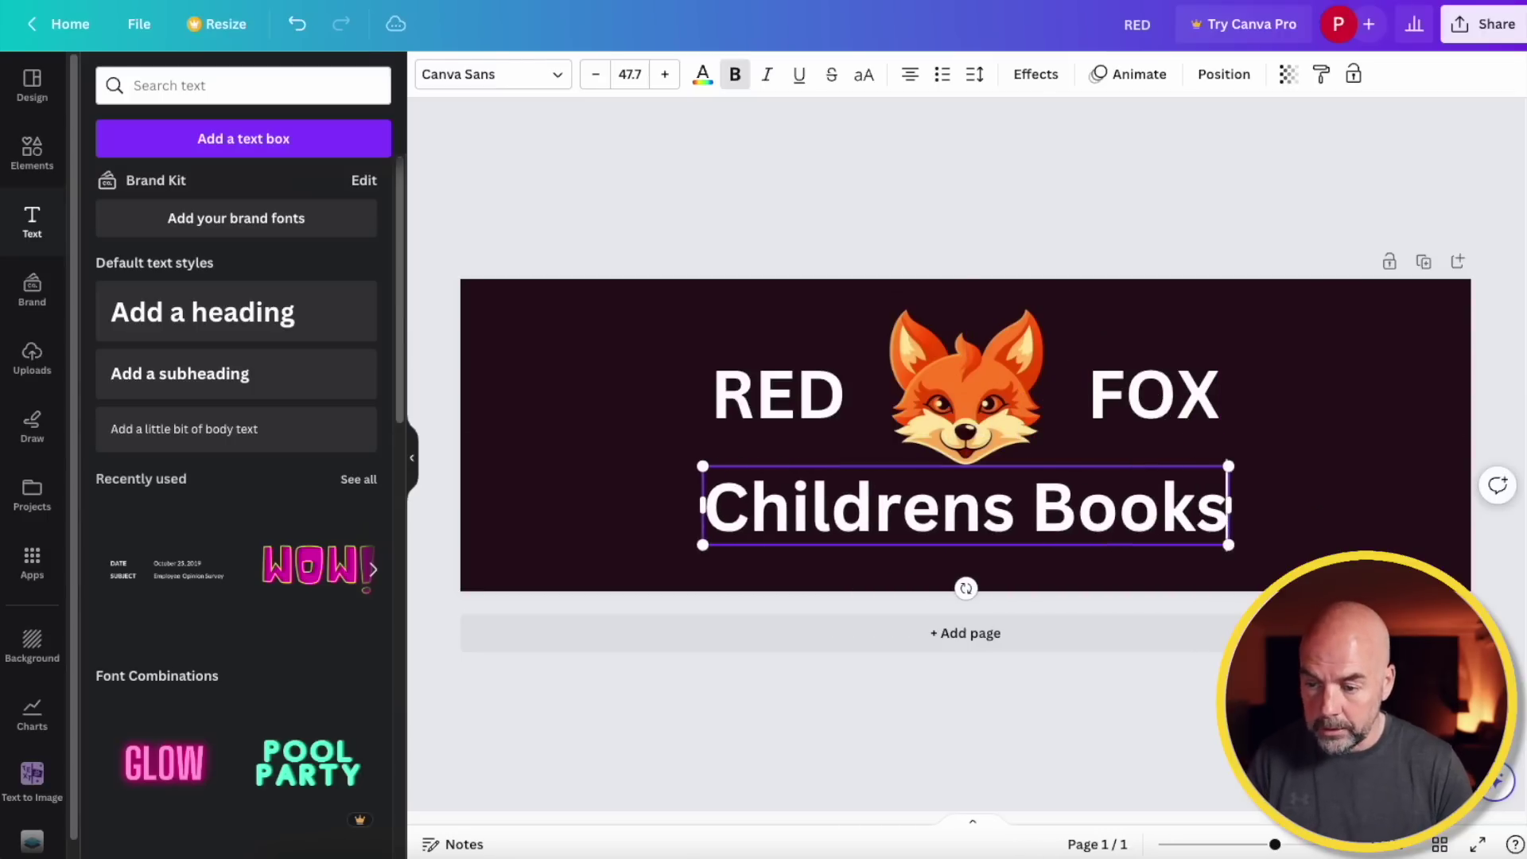
{"action": "left_click_drag", "start_coordinate": [1229, 548], "coordinate": [1121, 517]}
{"action": "left_click", "coordinate": [1209, 538]}
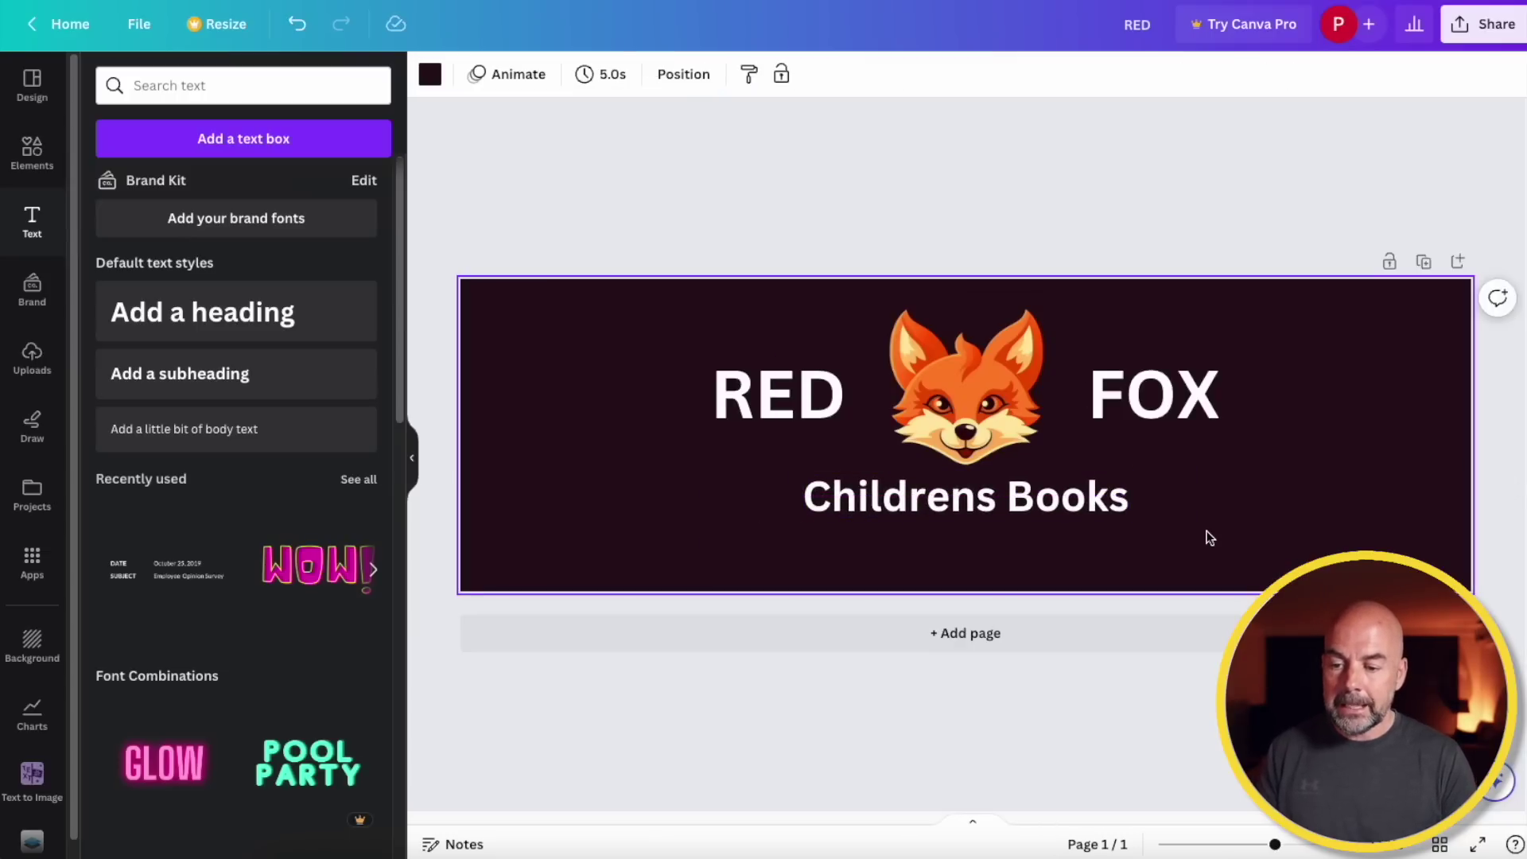
Add page 2 to the design and fill its background with orange #FFA100
{"action": "left_click", "coordinate": [1124, 642]}
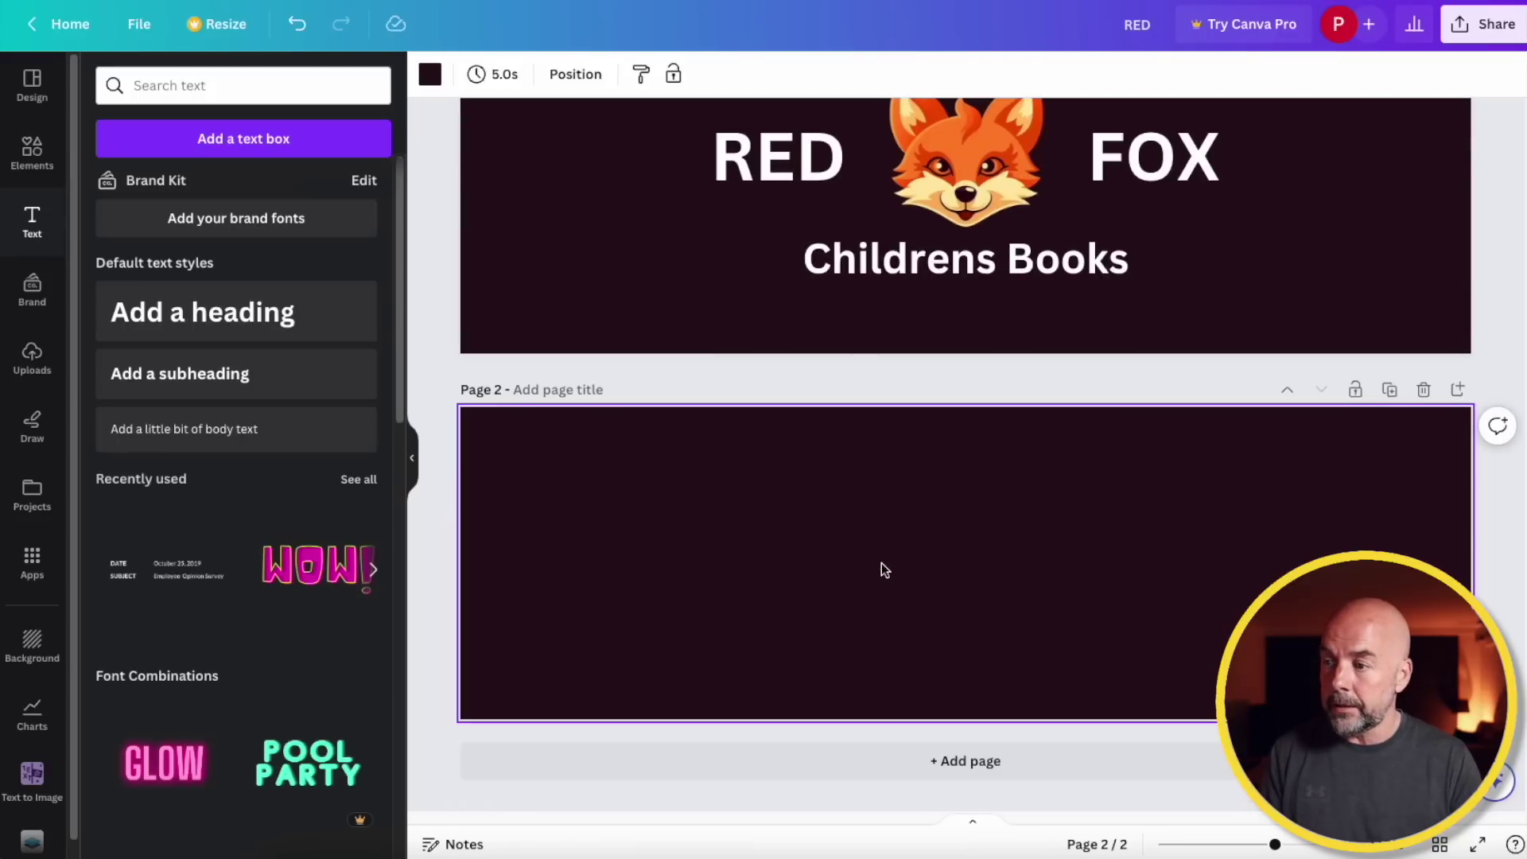
{"action": "left_click", "coordinate": [430, 76]}
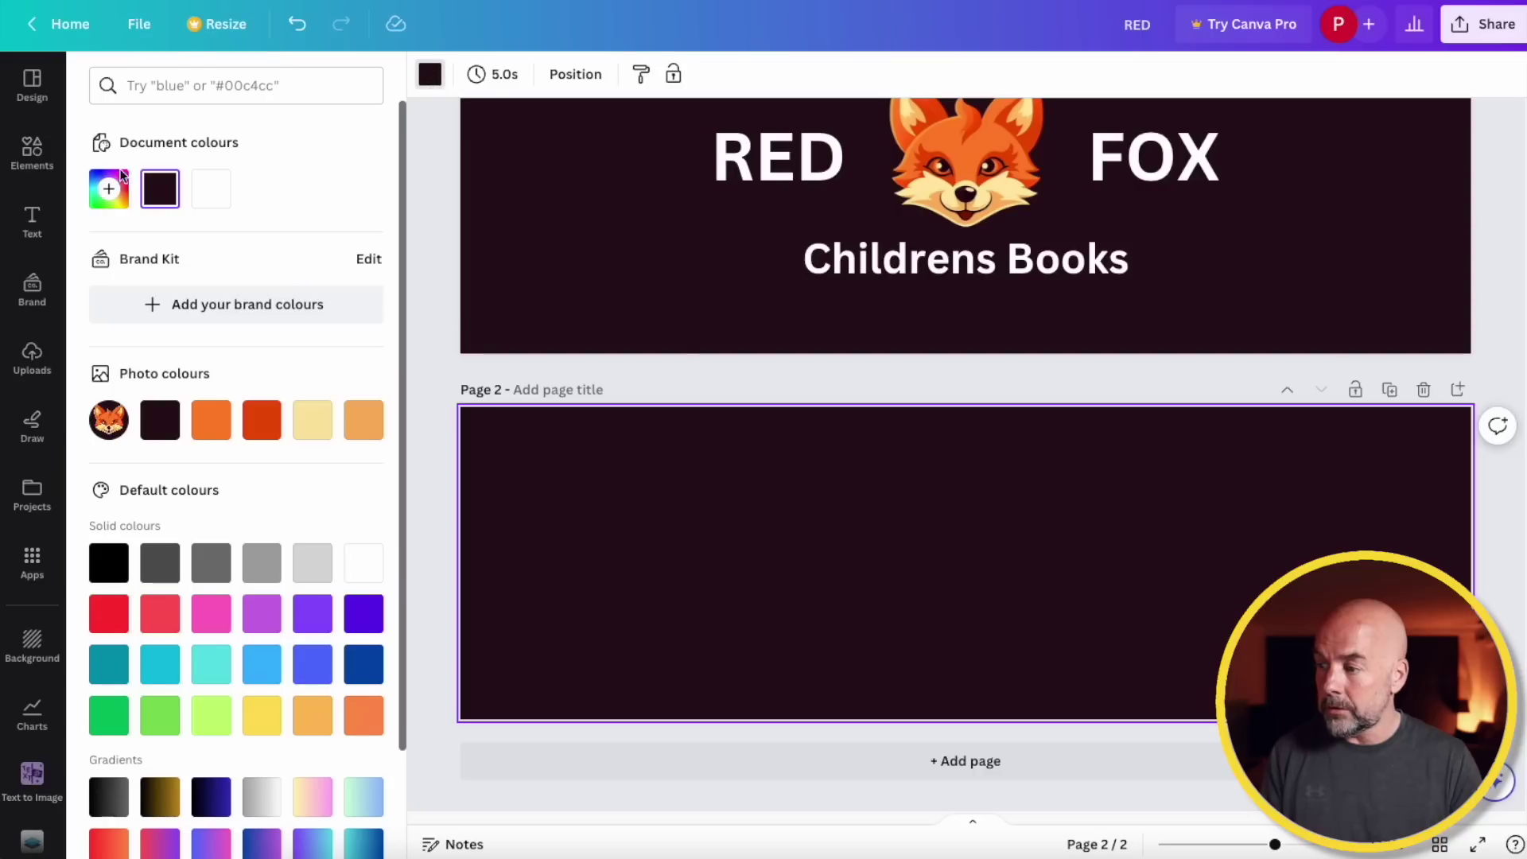
{"action": "left_click", "coordinate": [109, 188]}
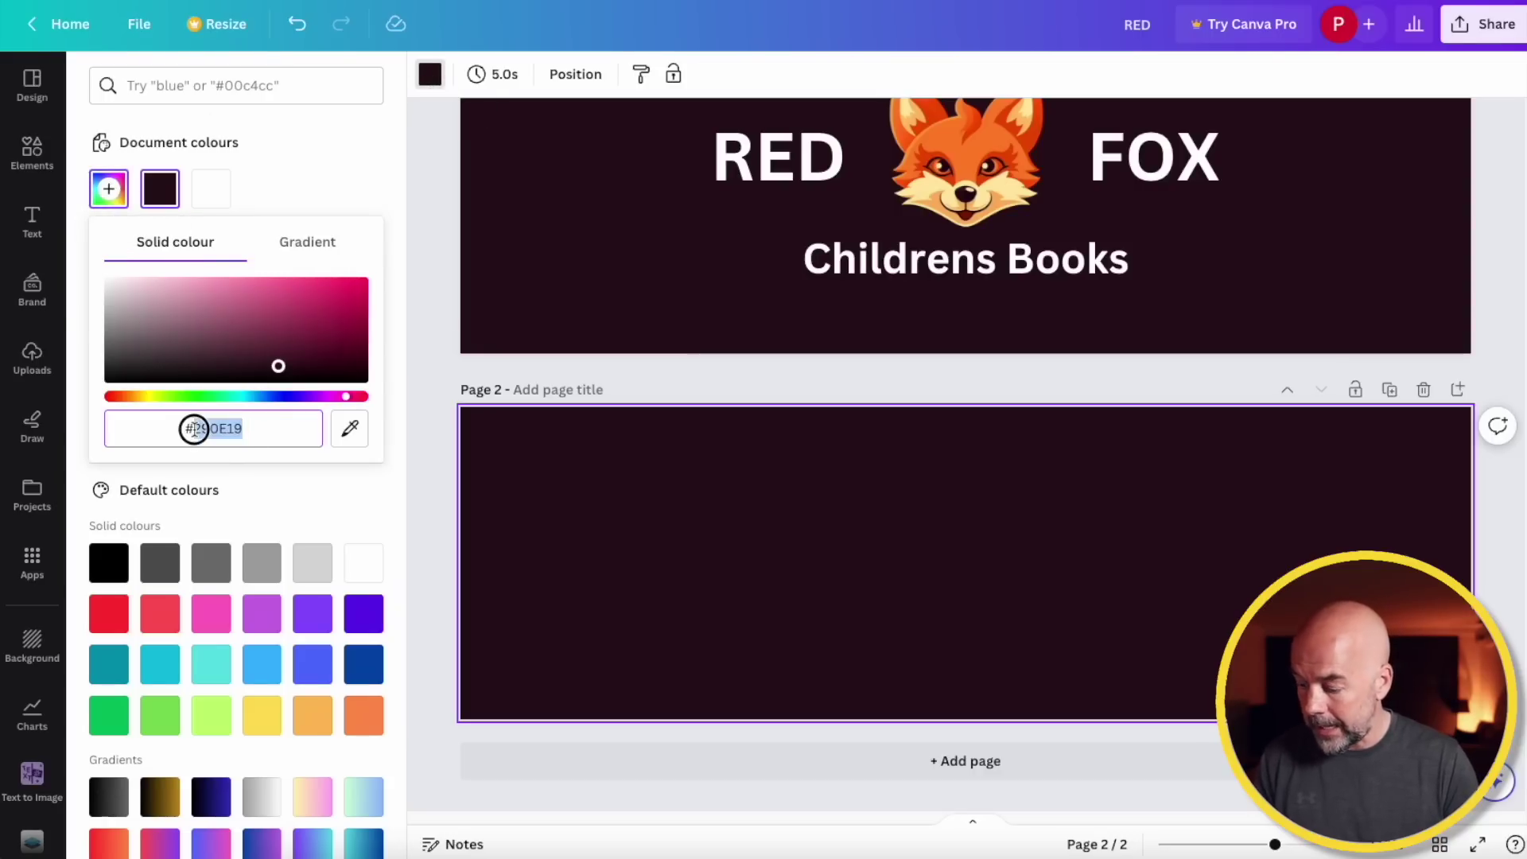
{"action": "type", "text": "FFA100"}
{"action": "key", "text": "Return"}
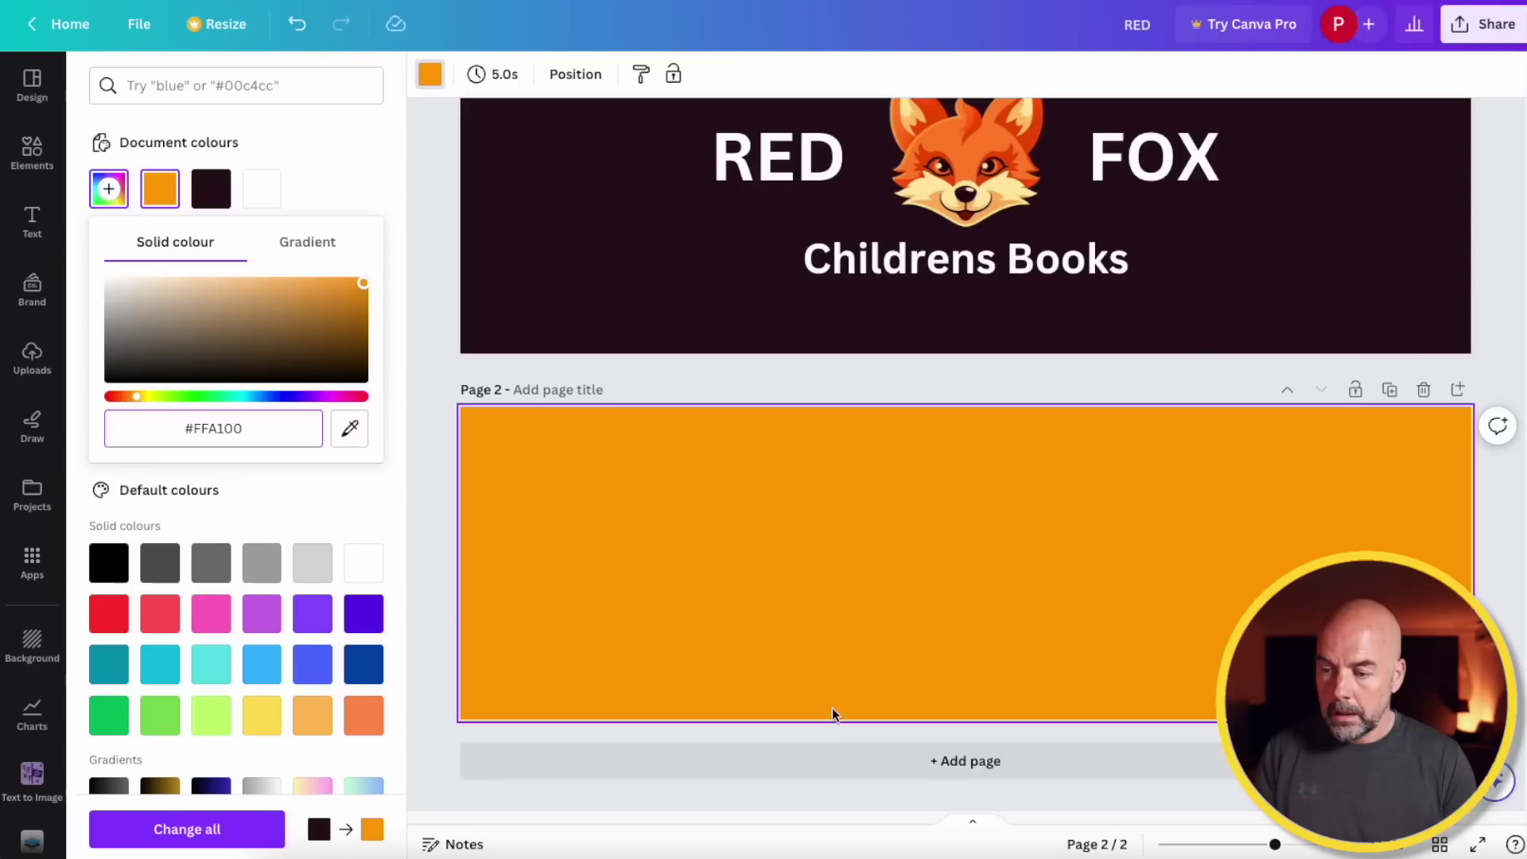
{"action": "left_click", "coordinate": [855, 609]}
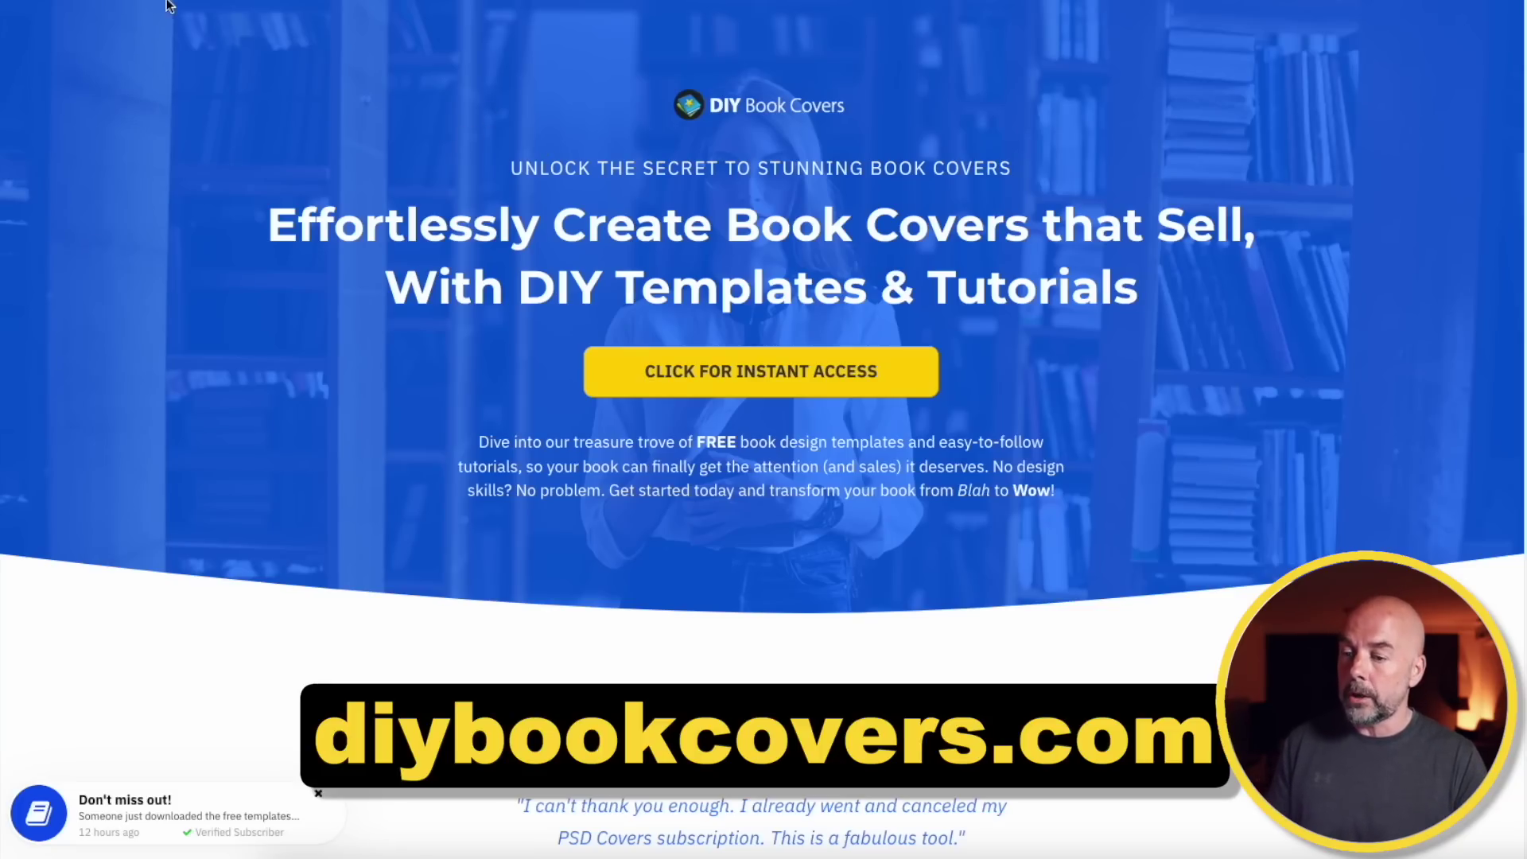
Open Free 3D Book Mockups and choose the fourth Single standing paperback mockup
{"action": "scroll", "coordinate": [1073, 504], "scroll_direction": "down", "scroll_amount": 20}
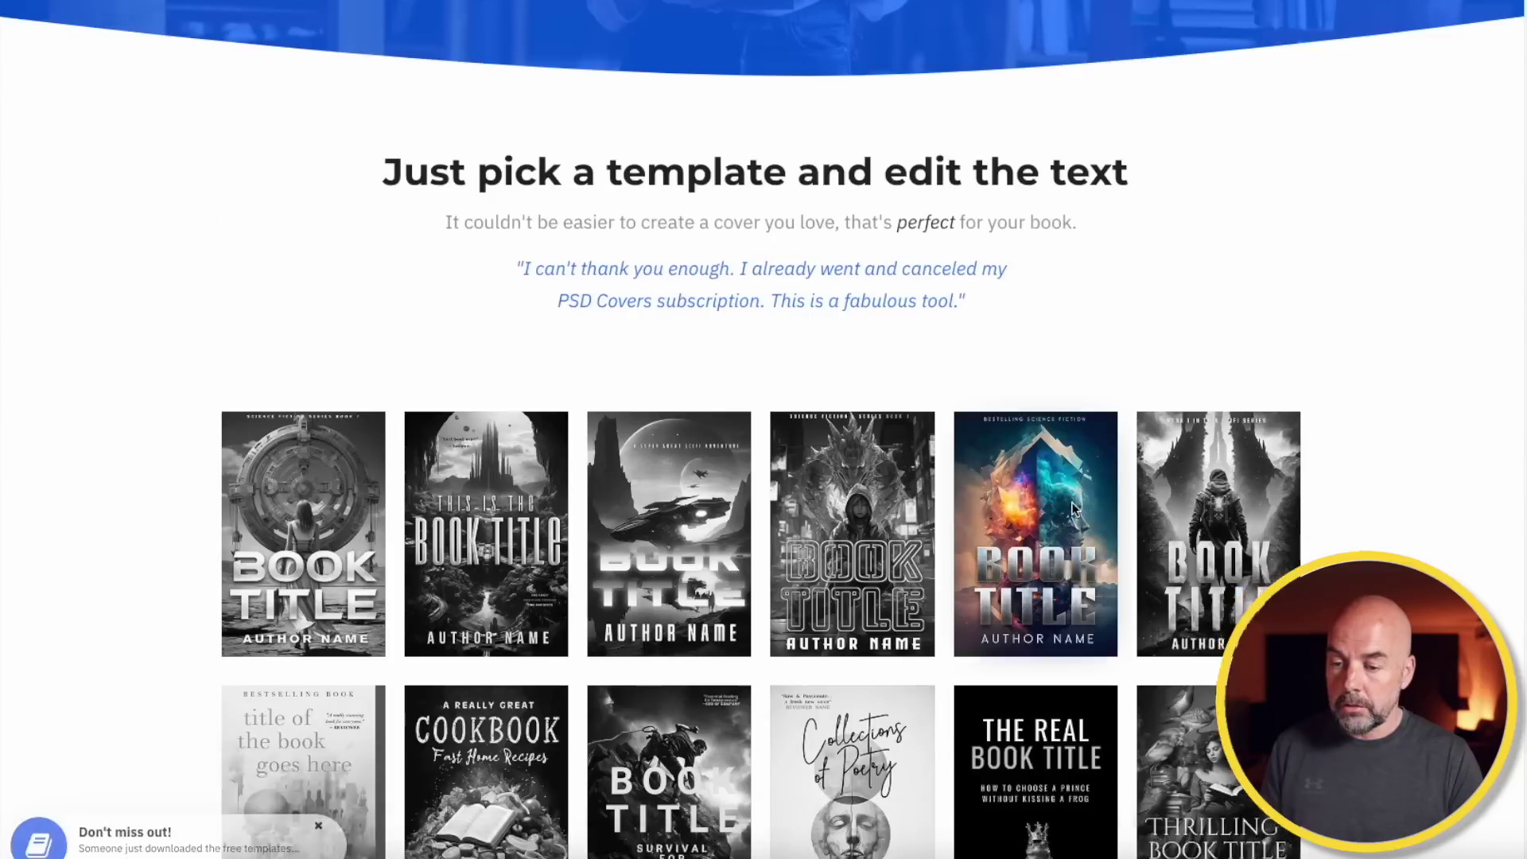
{"action": "scroll", "coordinate": [1072, 504], "scroll_direction": "down", "scroll_amount": 15}
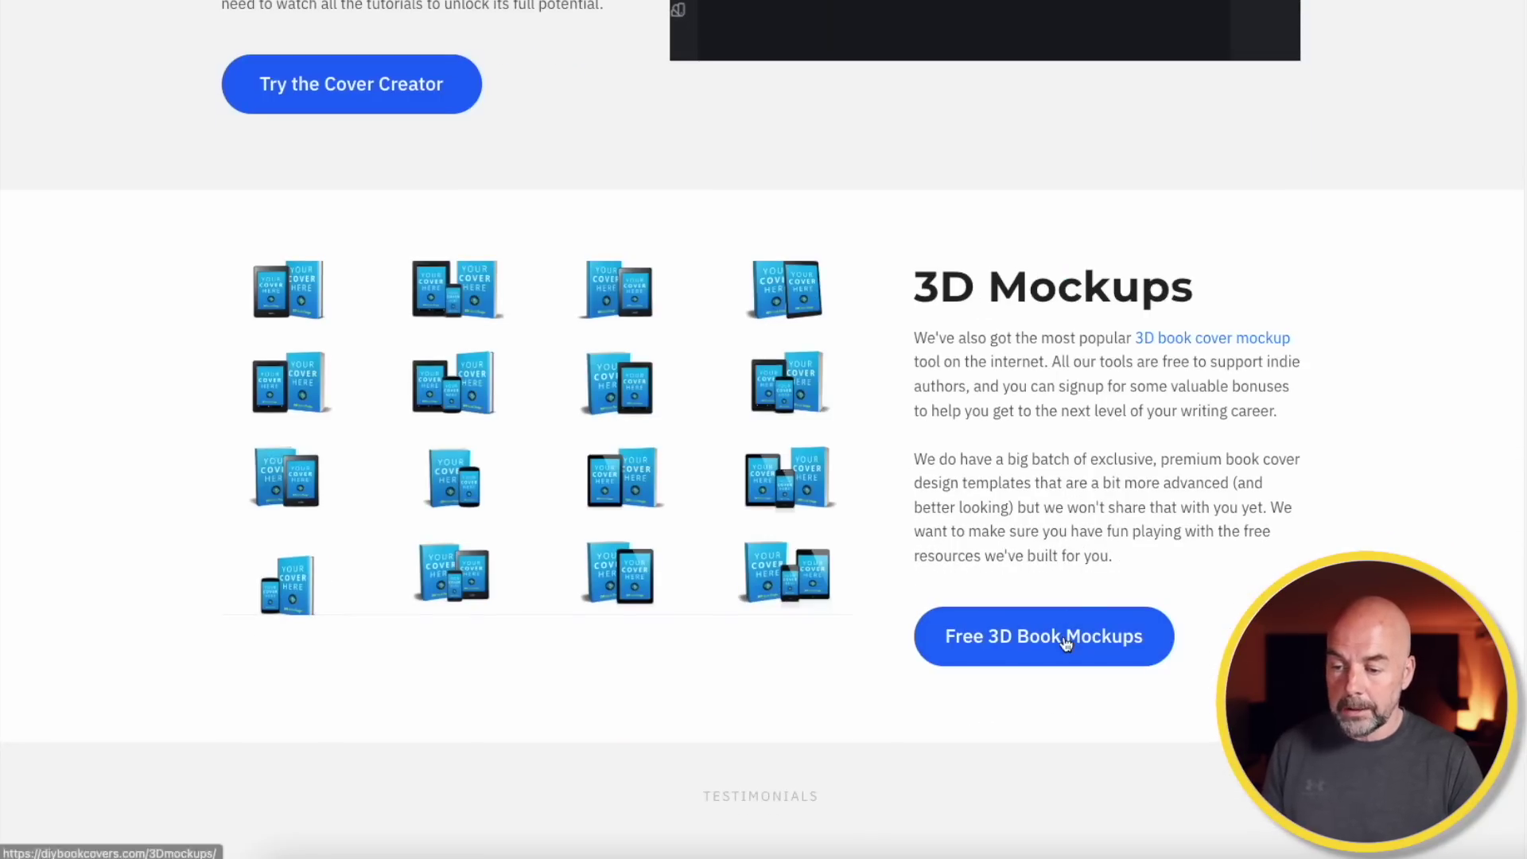
{"action": "left_click", "coordinate": [1063, 636]}
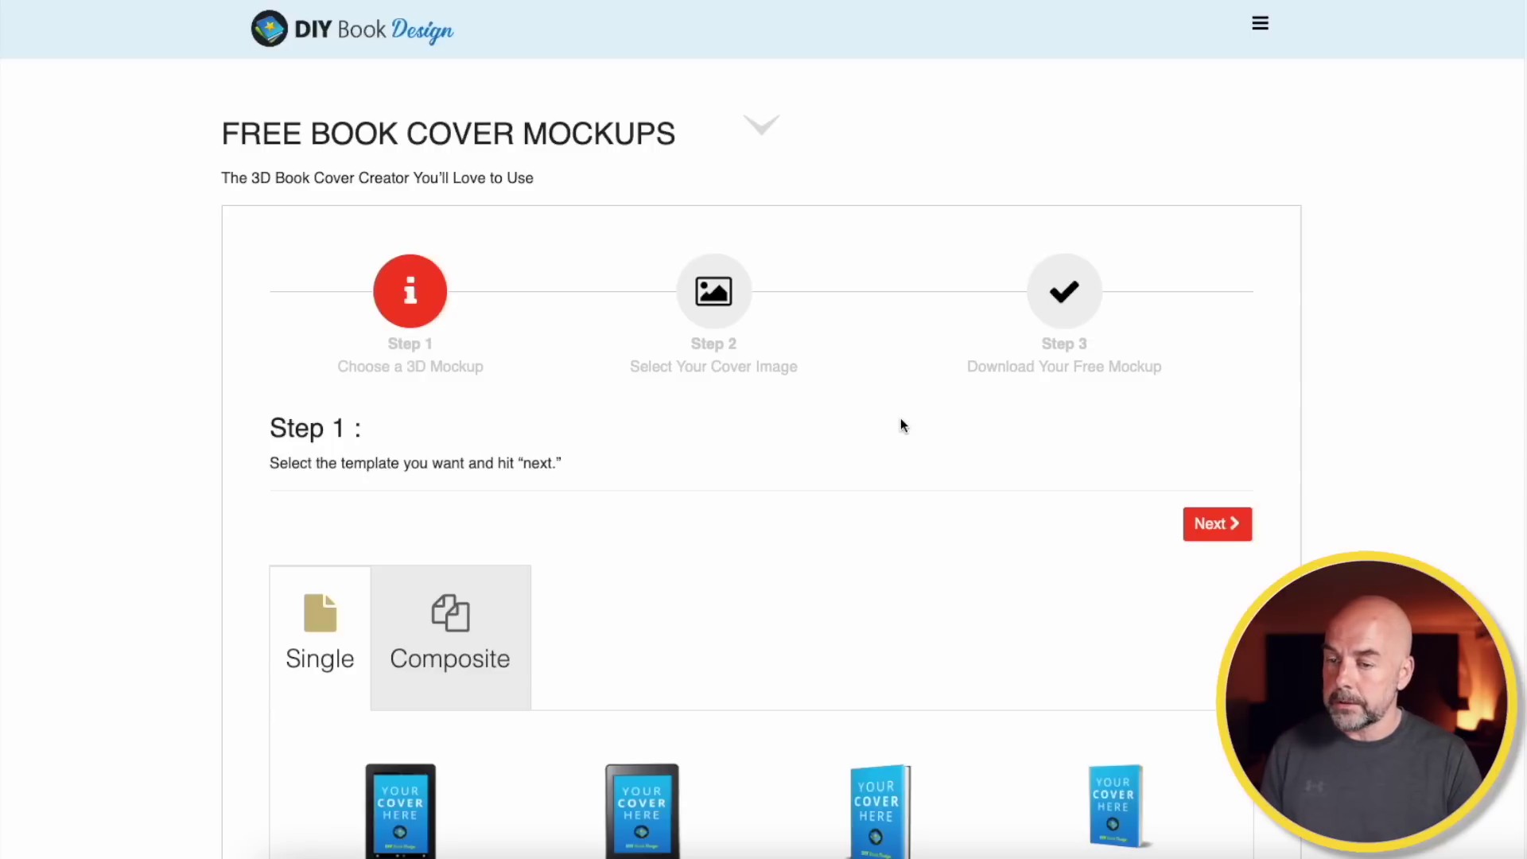
{"action": "scroll", "coordinate": [900, 419], "scroll_direction": "down", "scroll_amount": 8}
{"action": "scroll", "coordinate": [903, 426], "scroll_direction": "down", "scroll_amount": 2}
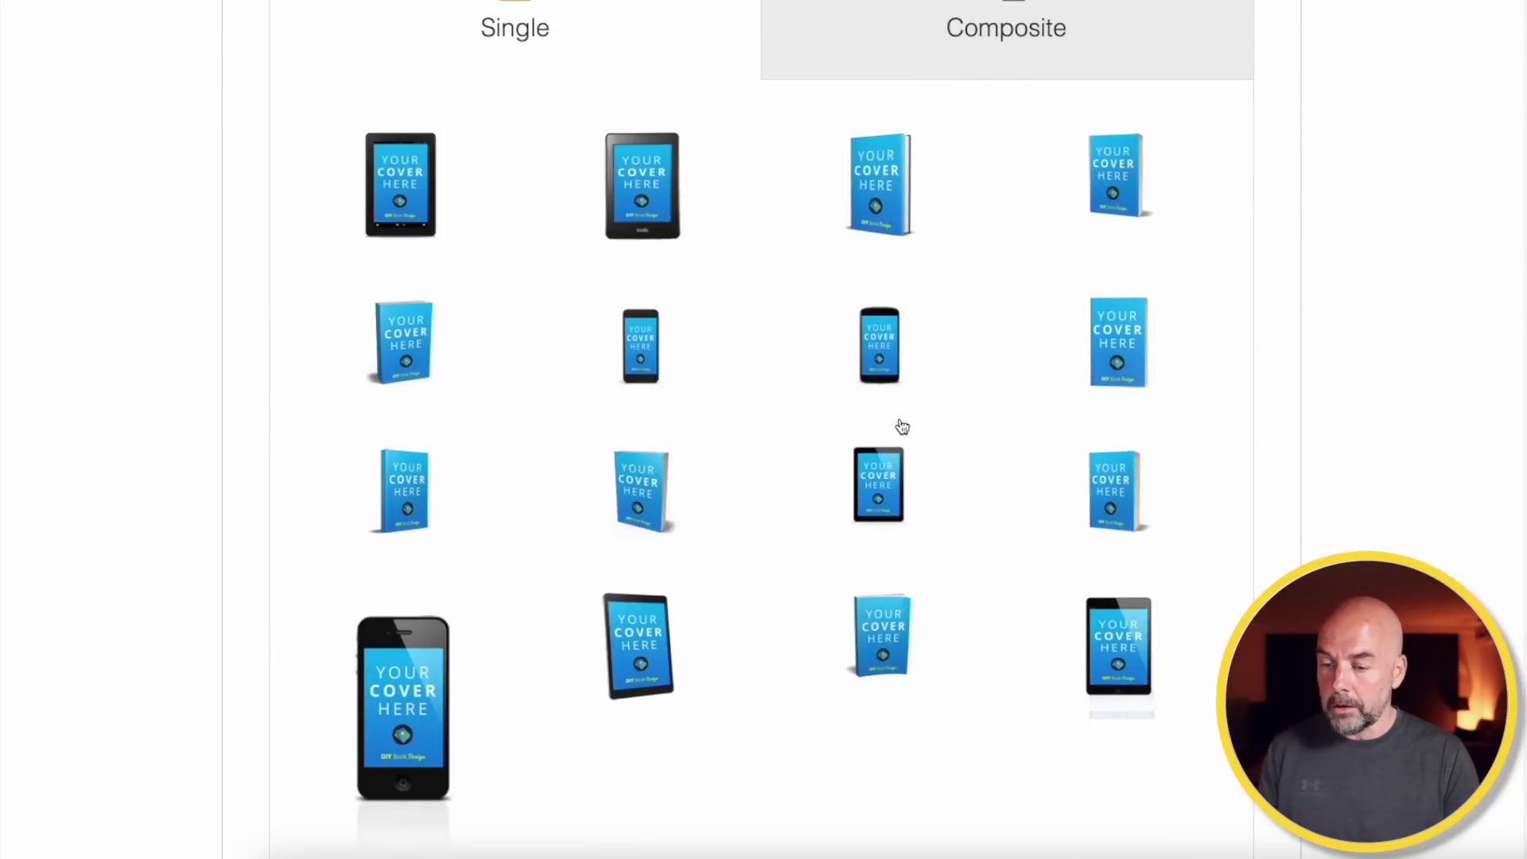
{"action": "scroll", "coordinate": [972, 421], "scroll_direction": "up", "scroll_amount": 4}
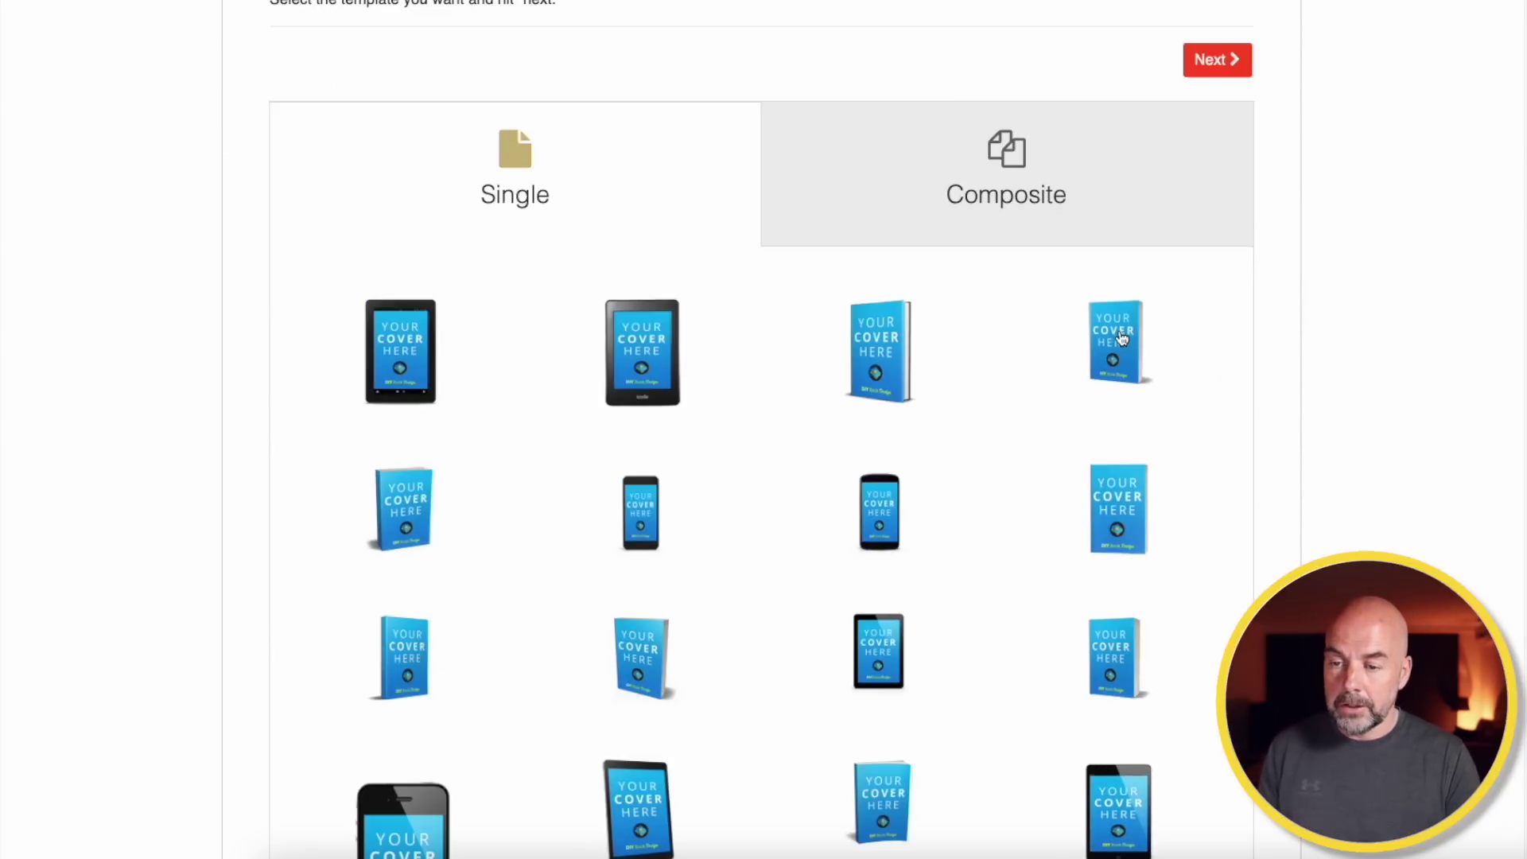
{"action": "left_click", "coordinate": [1123, 344]}
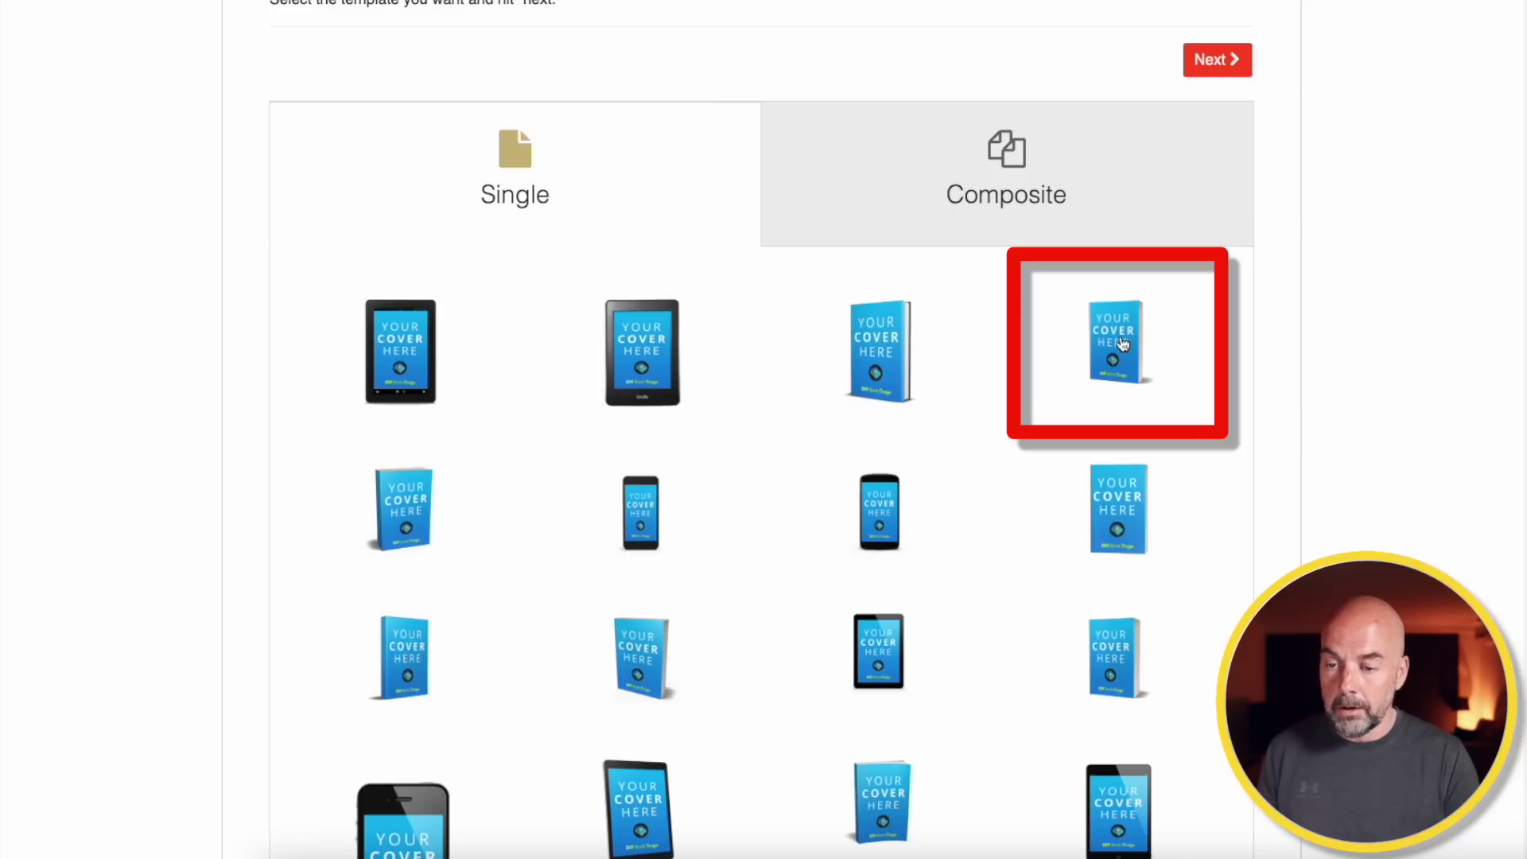
Upload the Halloween cover screenshot, generate the 3D mockup and save it as PNG
{"action": "scroll", "coordinate": [1215, 115], "scroll_direction": "up", "scroll_amount": 1}
{"action": "left_click", "coordinate": [1217, 85]}
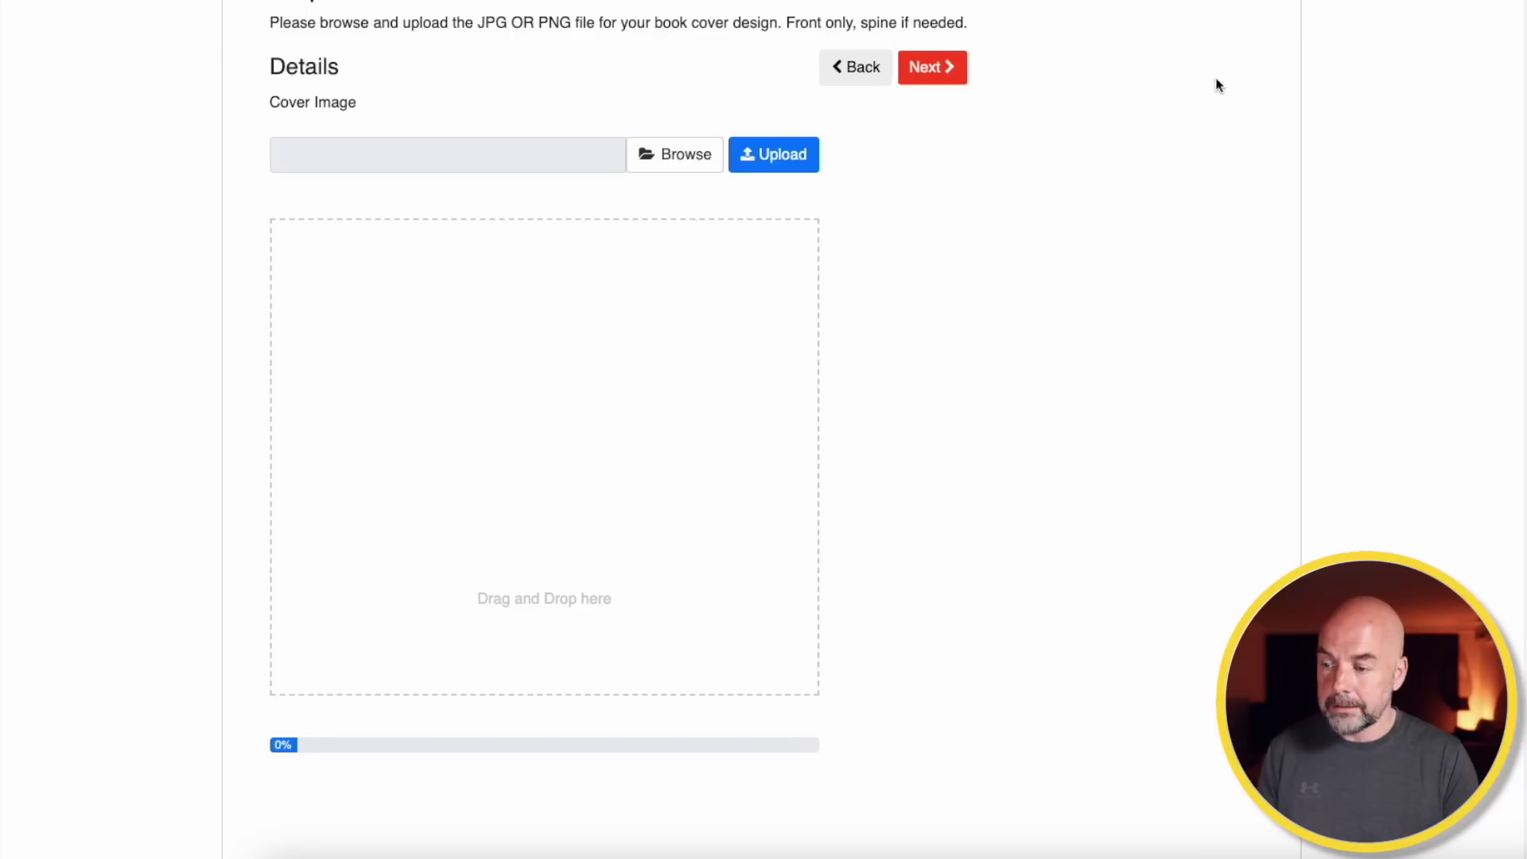
{"action": "left_click_drag", "start_coordinate": [1217, 82], "coordinate": [549, 474]}
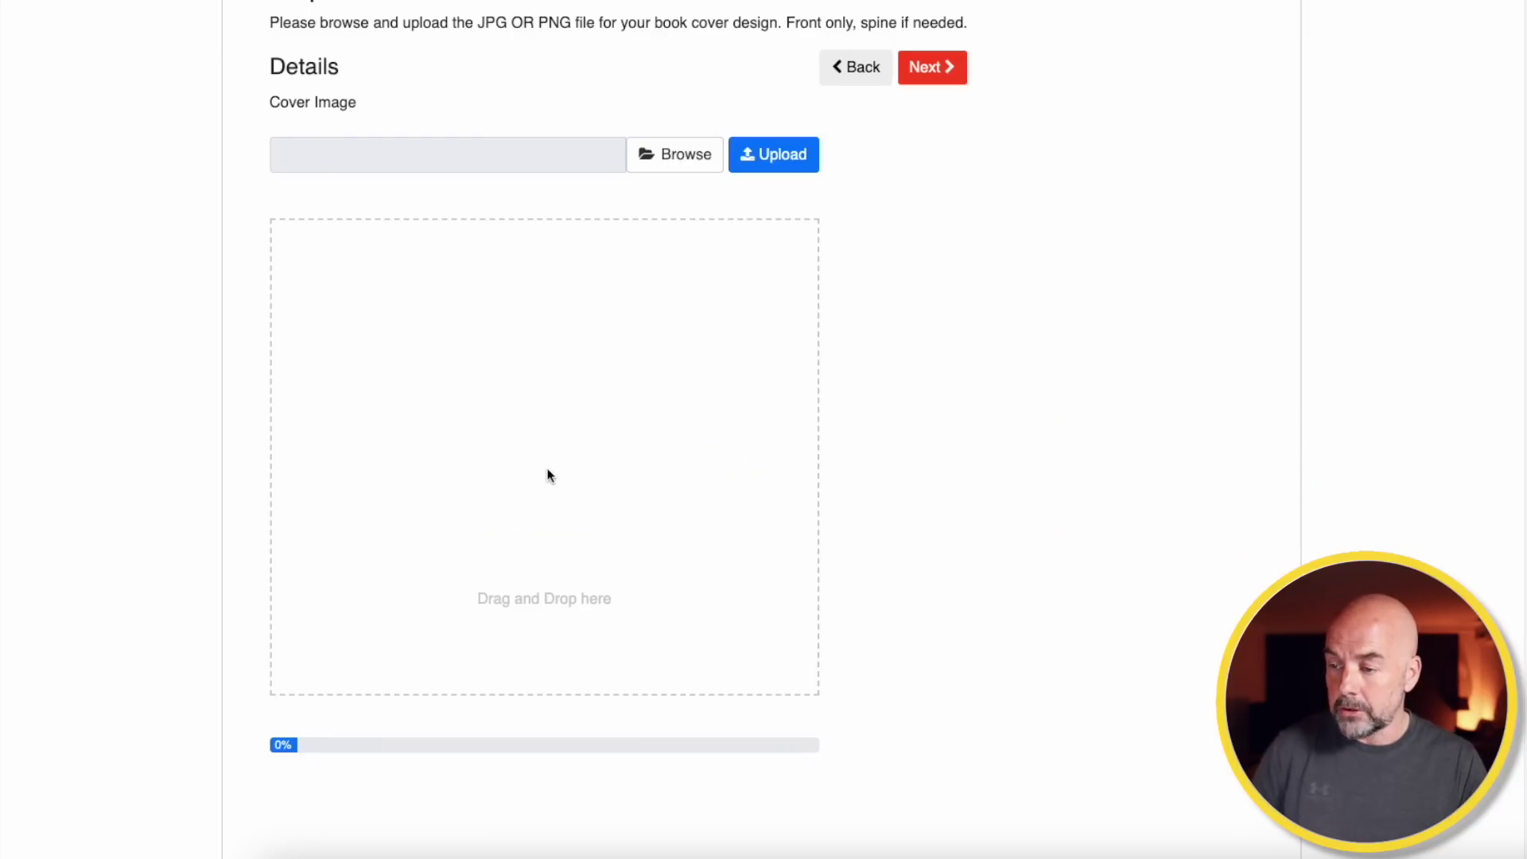
{"action": "left_click", "coordinate": [776, 163]}
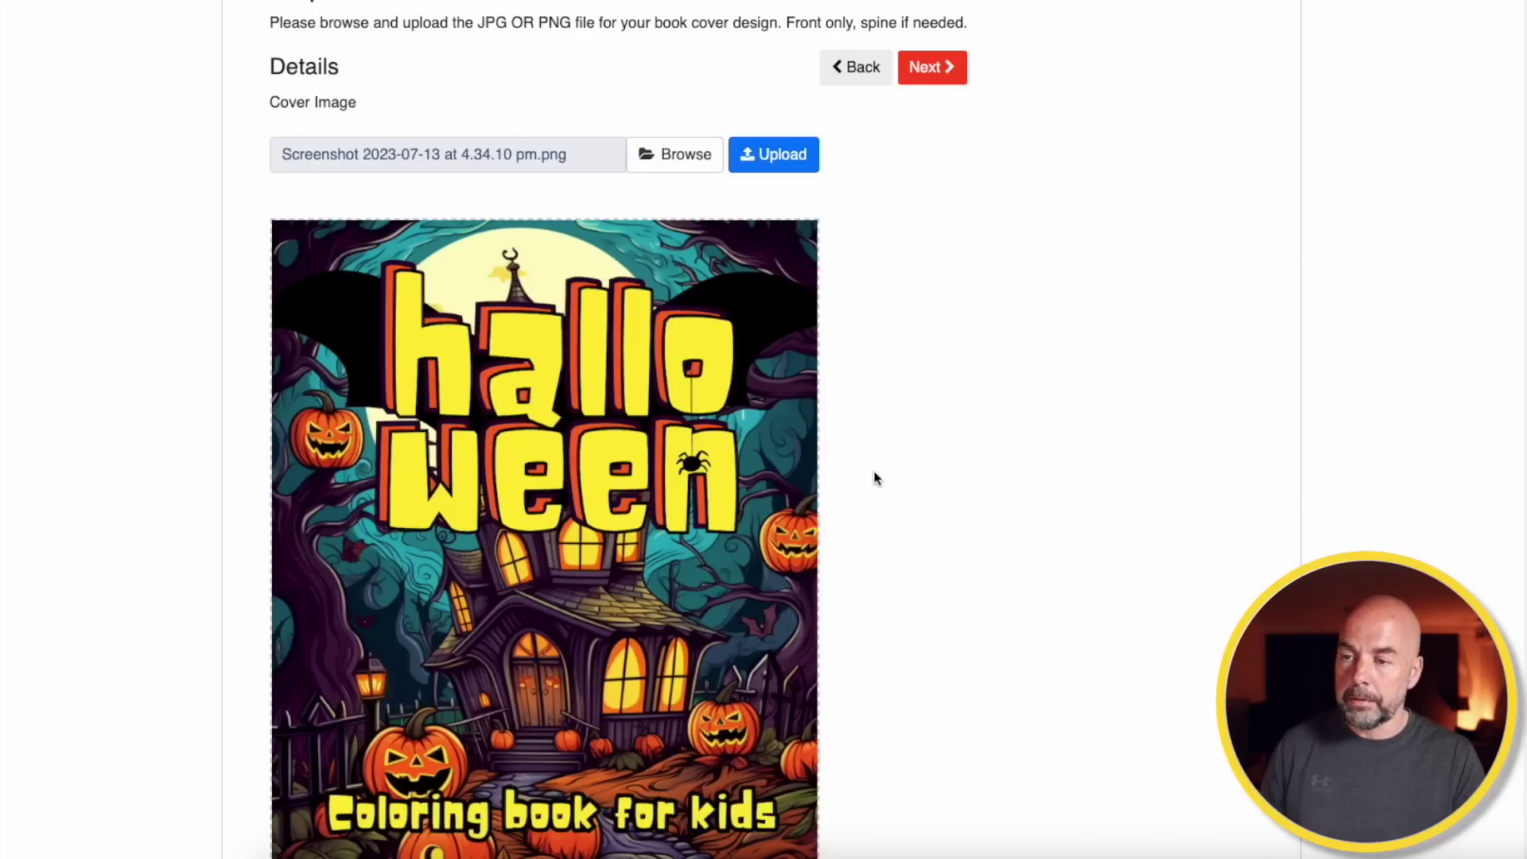
{"action": "left_click", "coordinate": [933, 67]}
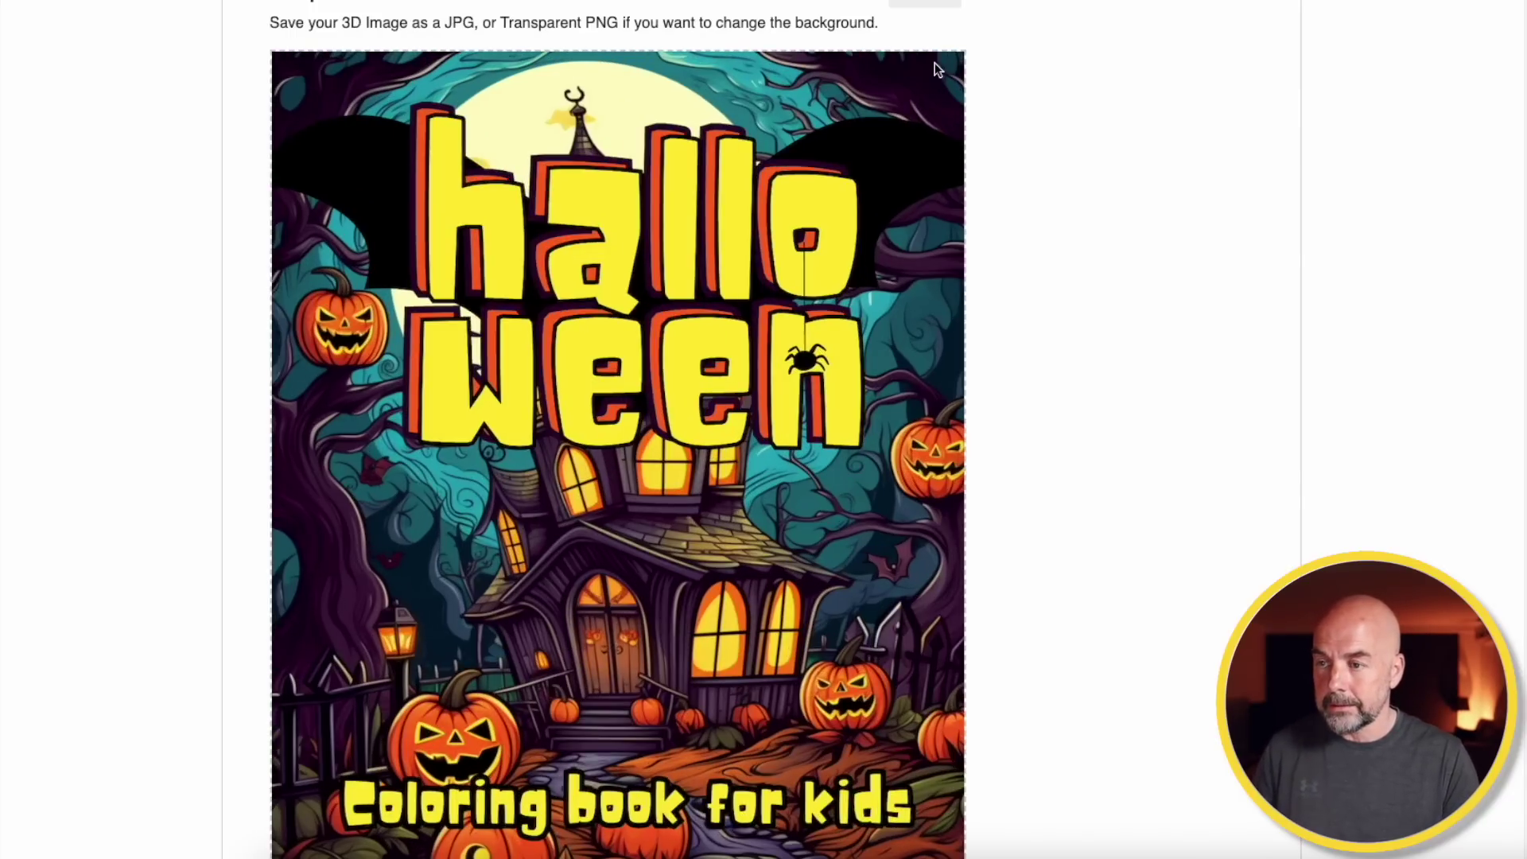
{"action": "scroll", "coordinate": [525, 696], "scroll_direction": "down", "scroll_amount": 3}
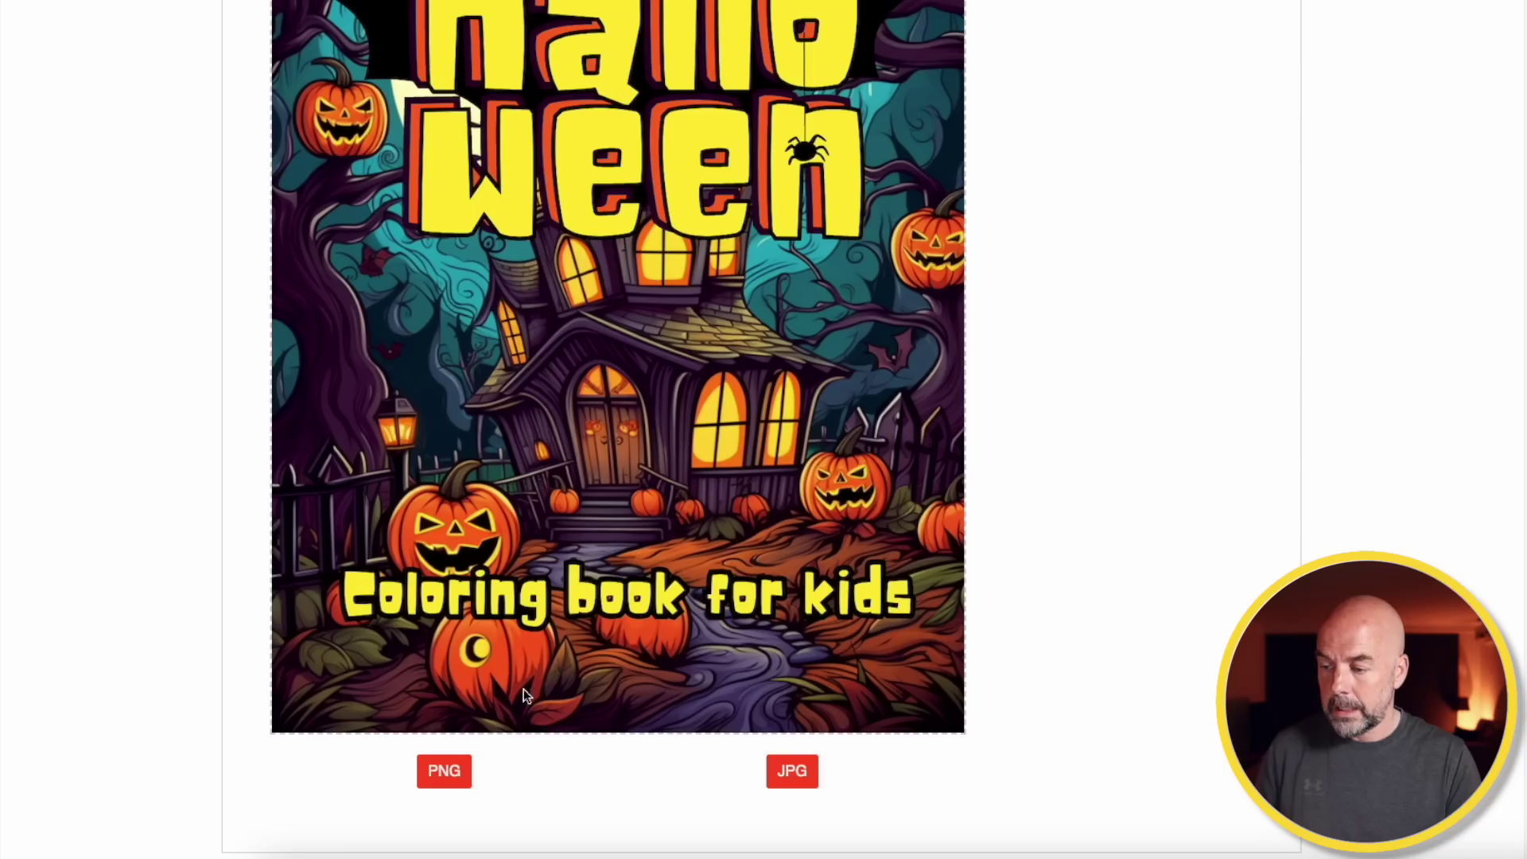
{"action": "left_click", "coordinate": [444, 772]}
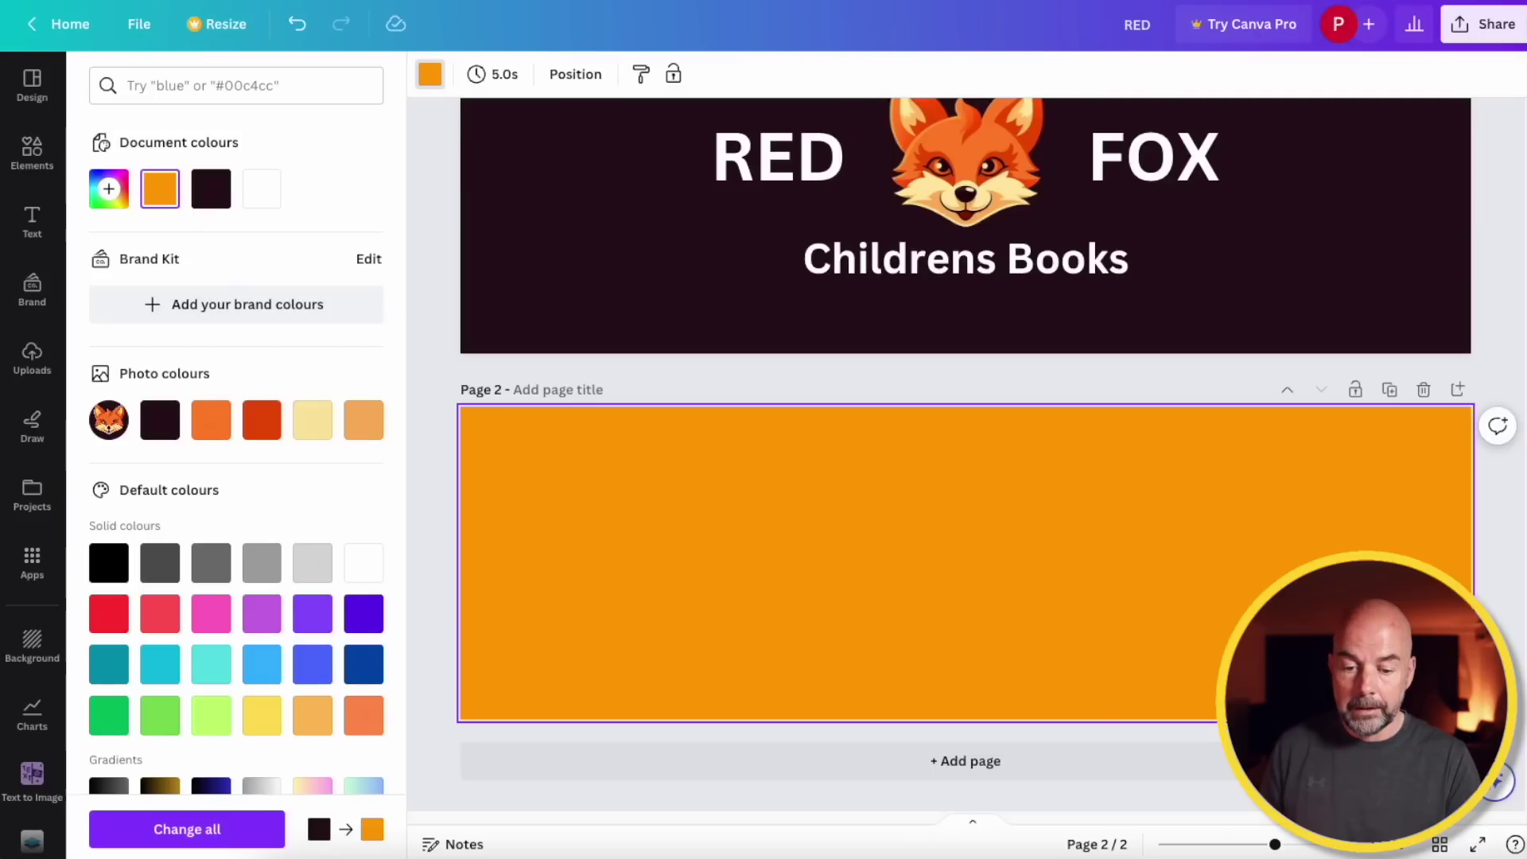
Place the 3D Halloween book mockup on page 2, enlarged and moved left, then add a ghost sticker
{"action": "left_click_drag", "start_coordinate": [1519, 549], "coordinate": [776, 564]}
{"action": "left_click_drag", "start_coordinate": [1101, 665], "coordinate": [1193, 740]}
{"action": "left_click_drag", "start_coordinate": [995, 622], "coordinate": [716, 587]}
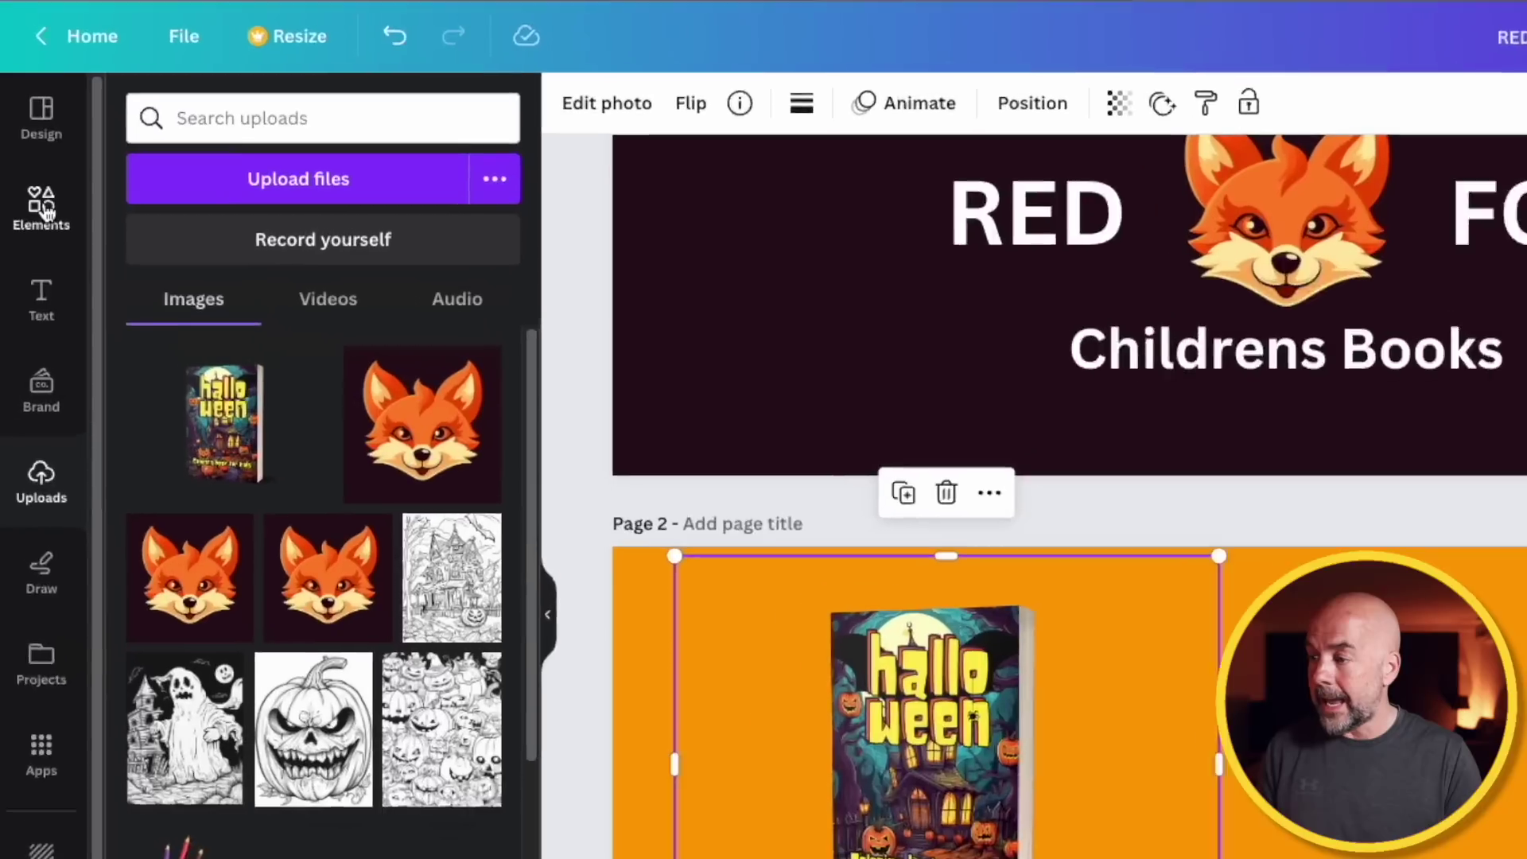
{"action": "left_click", "coordinate": [32, 151]}
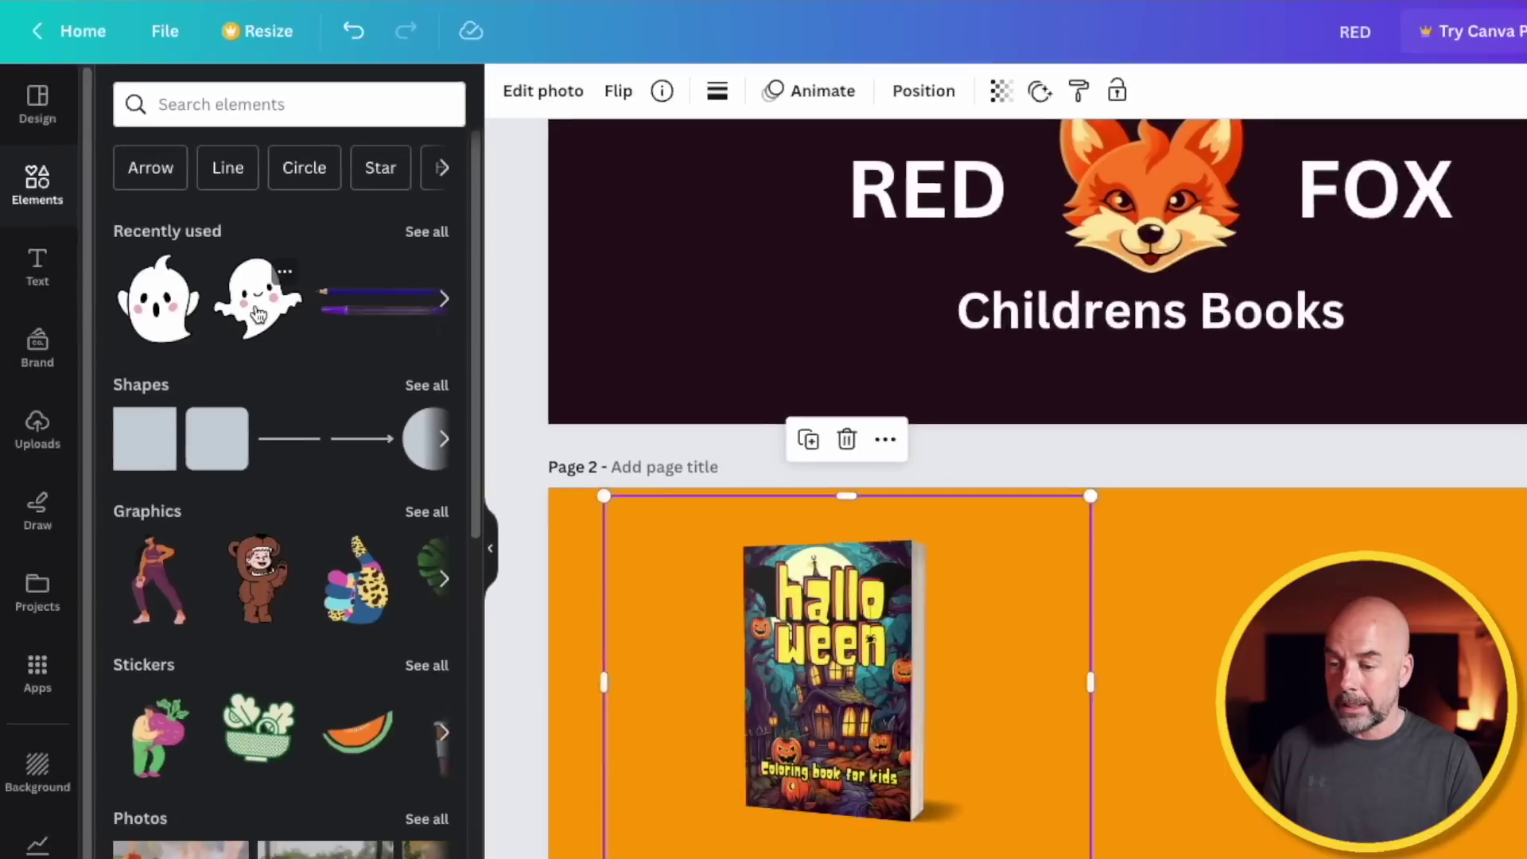
{"action": "left_click", "coordinate": [322, 397]}
Send the ghost behind the book, tilted about 28°, peeking from its right edge
{"action": "left_click_drag", "start_coordinate": [964, 562], "coordinate": [779, 550]}
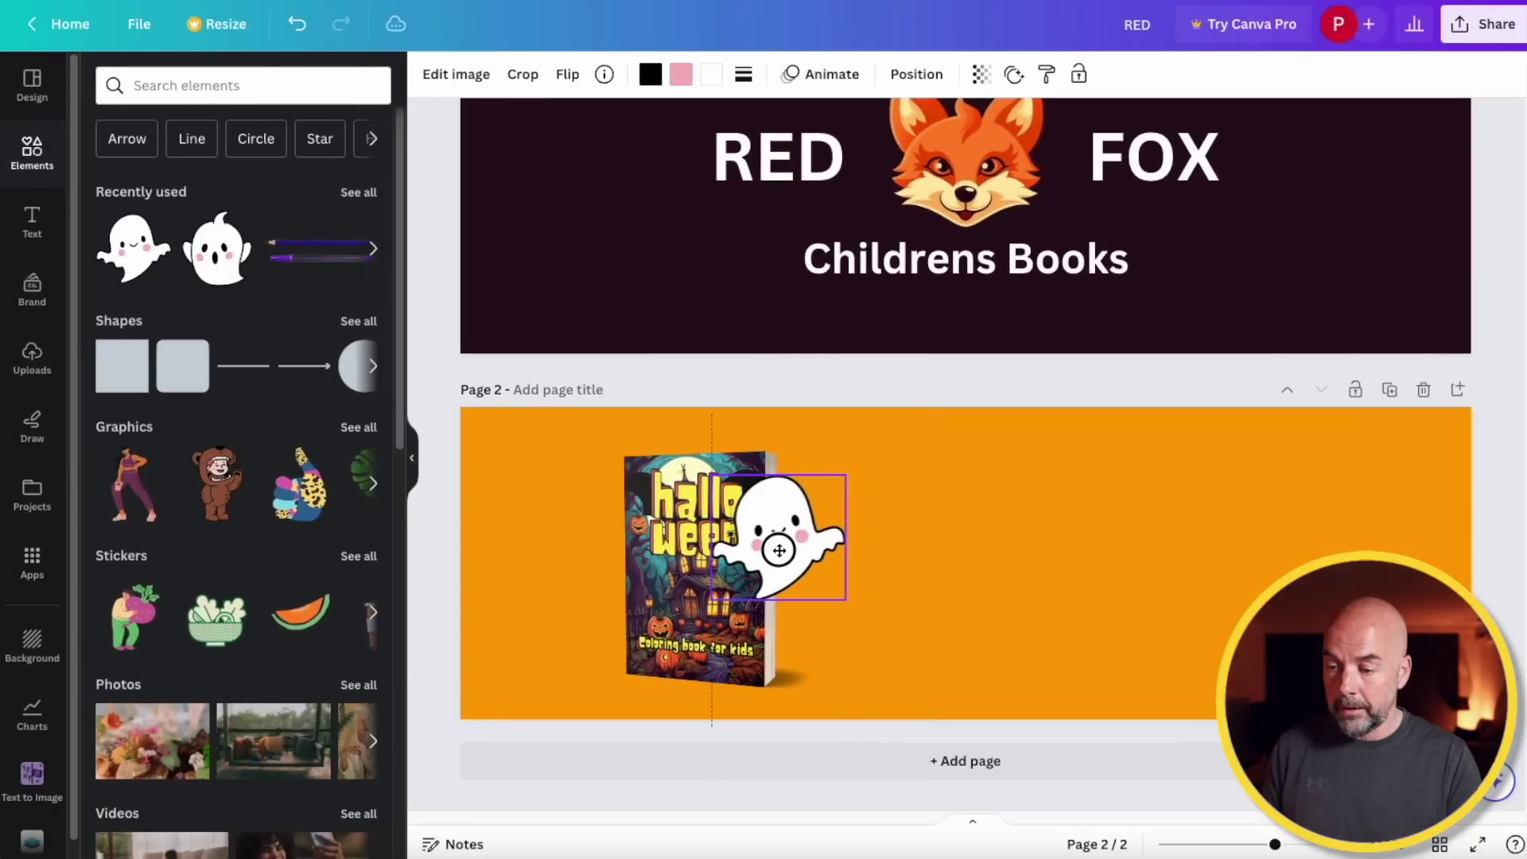
{"action": "left_click", "coordinate": [917, 75]}
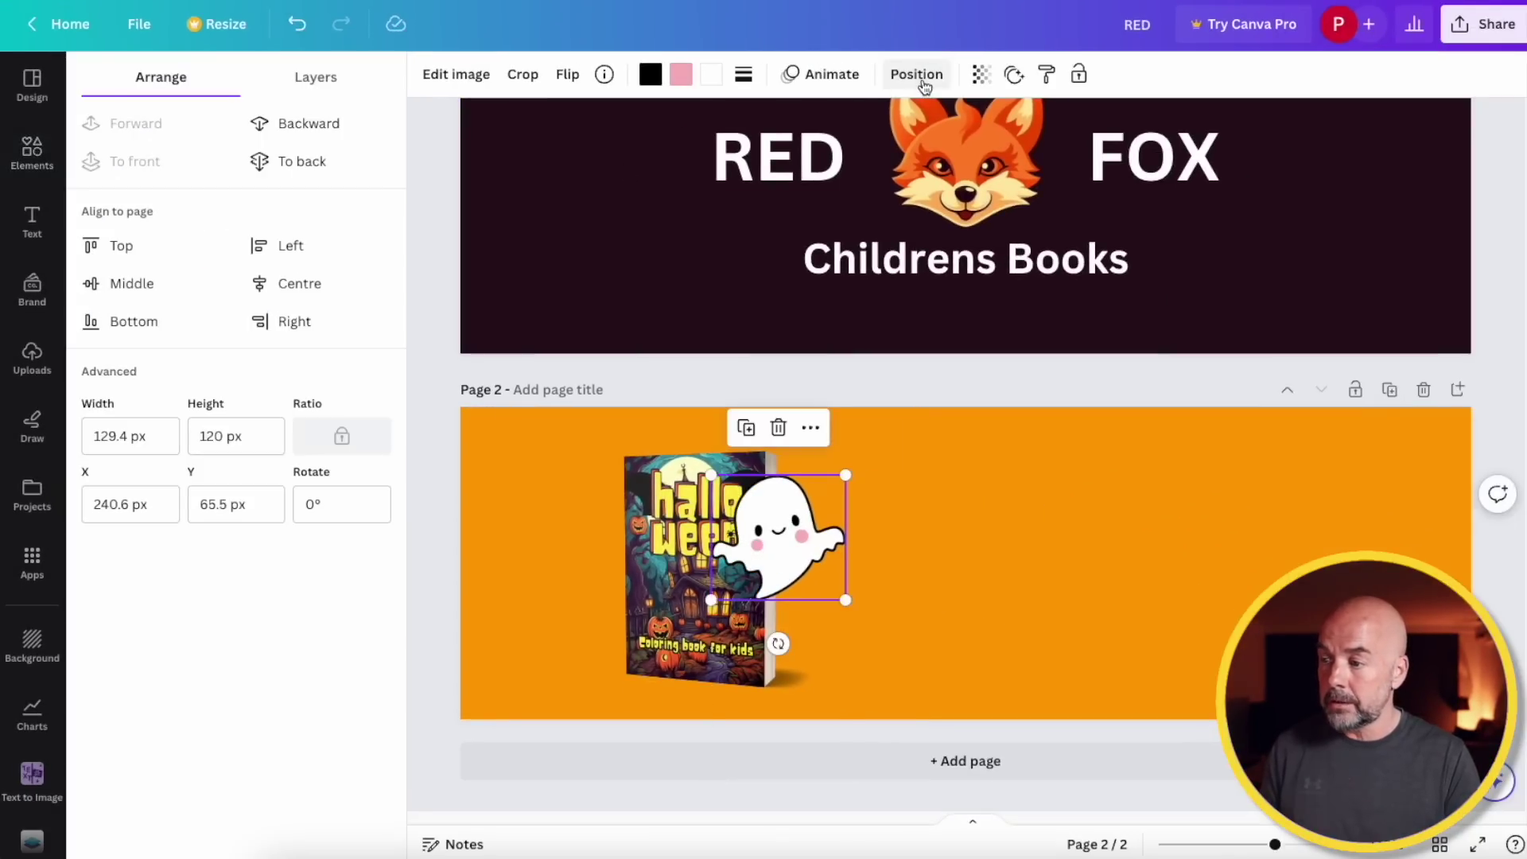
{"action": "left_click", "coordinate": [310, 127]}
{"action": "left_click_drag", "start_coordinate": [792, 518], "coordinate": [806, 523]}
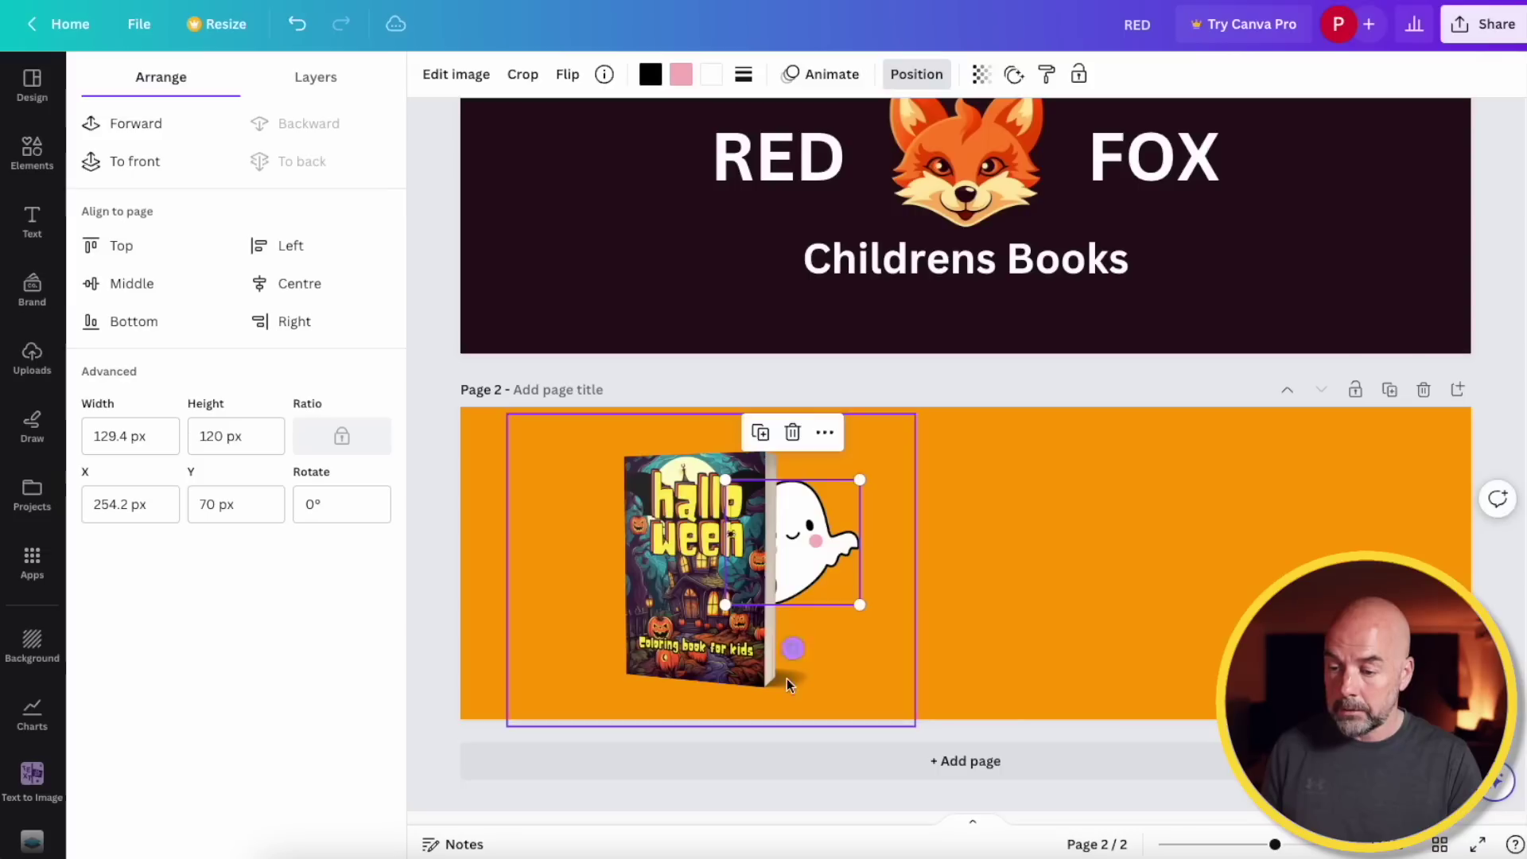
{"action": "left_click_drag", "start_coordinate": [793, 648], "coordinate": [750, 634]}
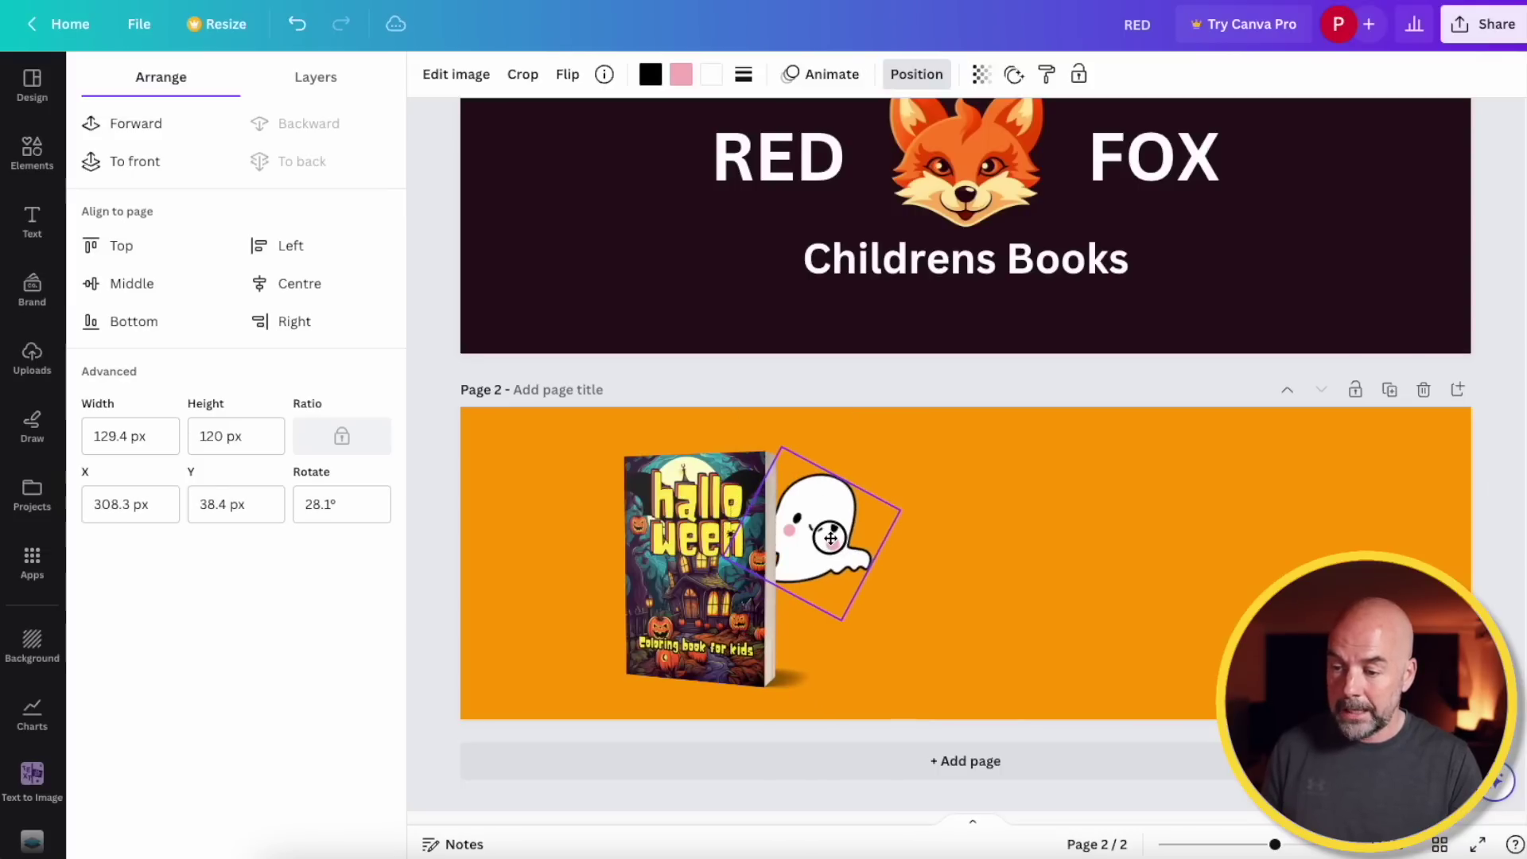
{"action": "left_click_drag", "start_coordinate": [831, 538], "coordinate": [828, 550]}
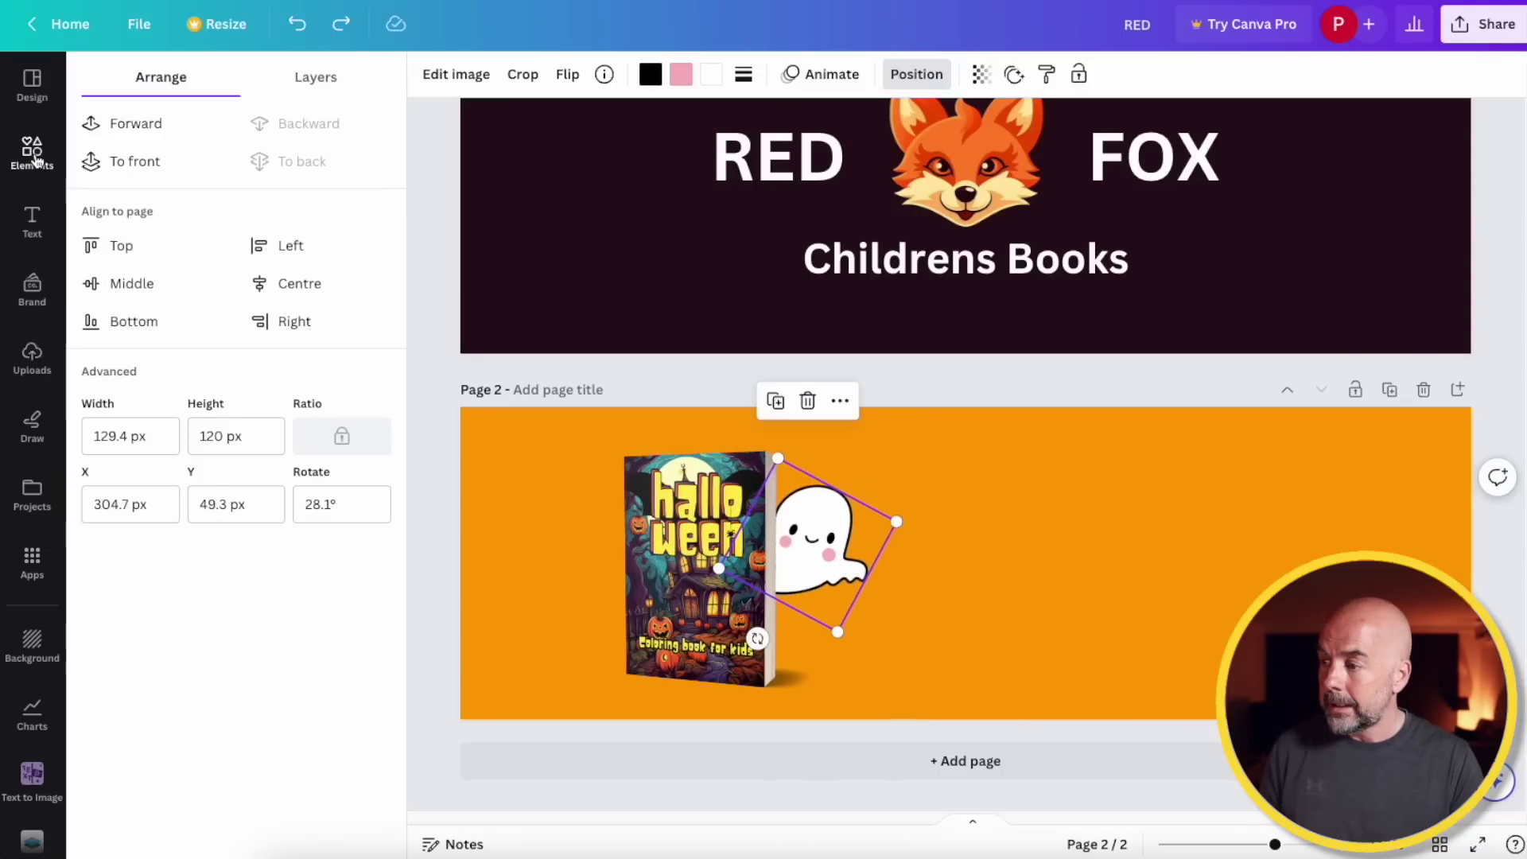
Add a second ghost sticker at the page's lower-right edge
{"action": "left_click", "coordinate": [33, 152]}
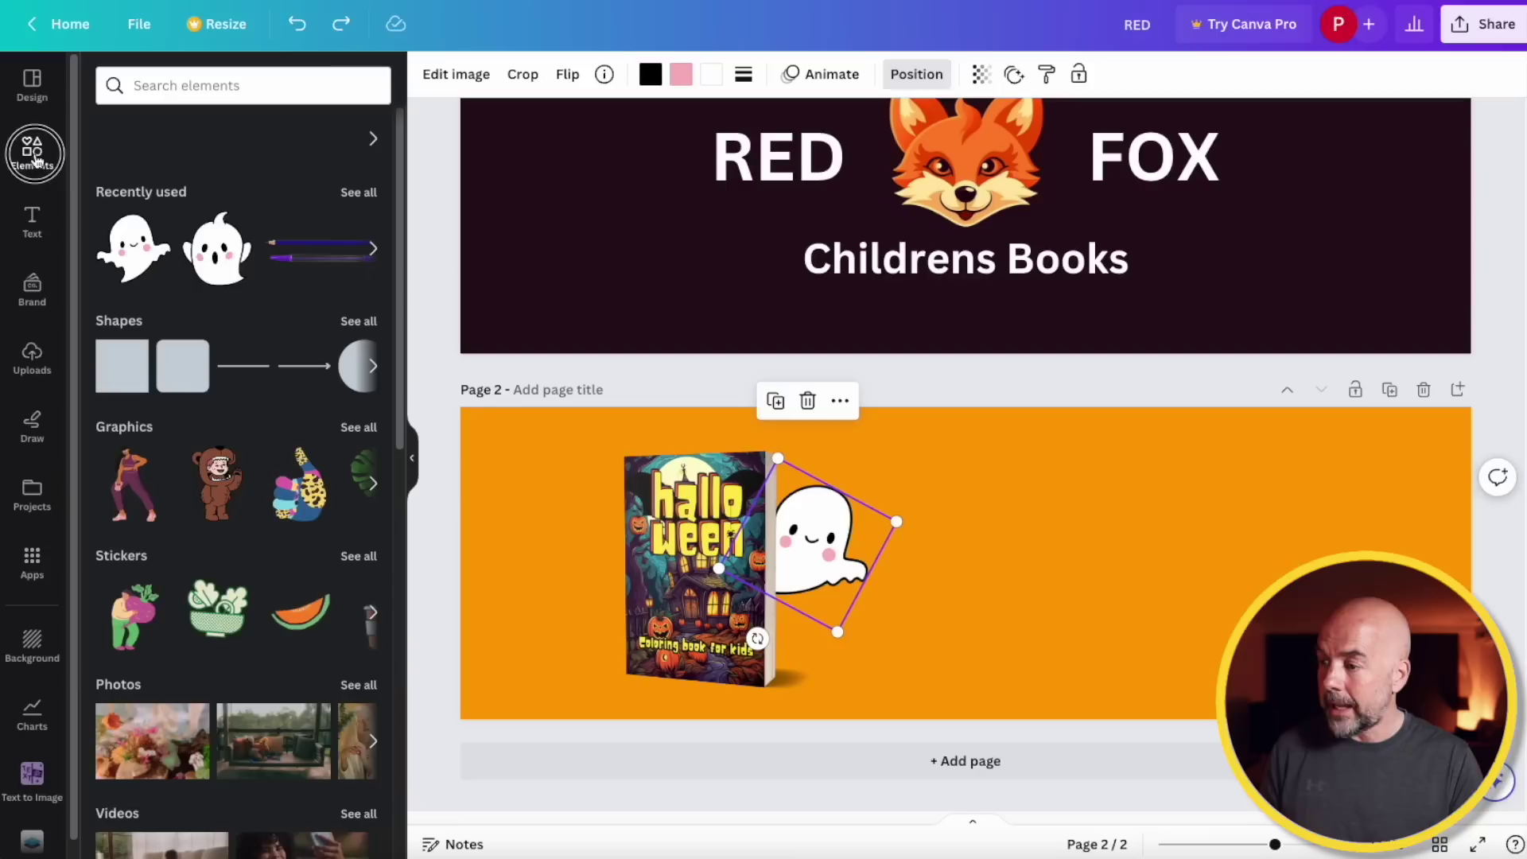
{"action": "left_click", "coordinate": [212, 265]}
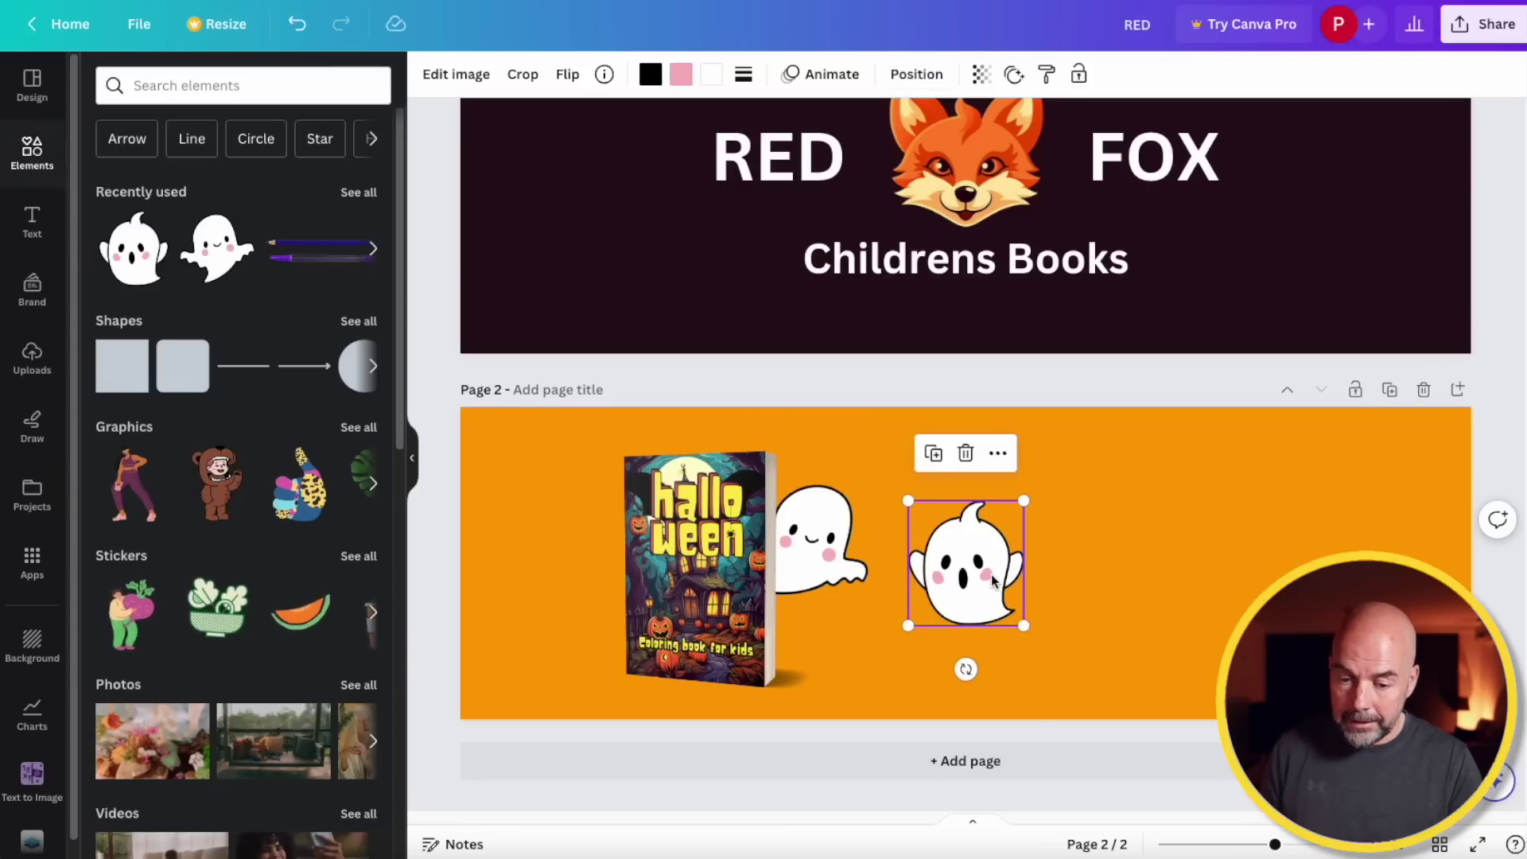
{"action": "left_click_drag", "start_coordinate": [1005, 579], "coordinate": [1471, 689]}
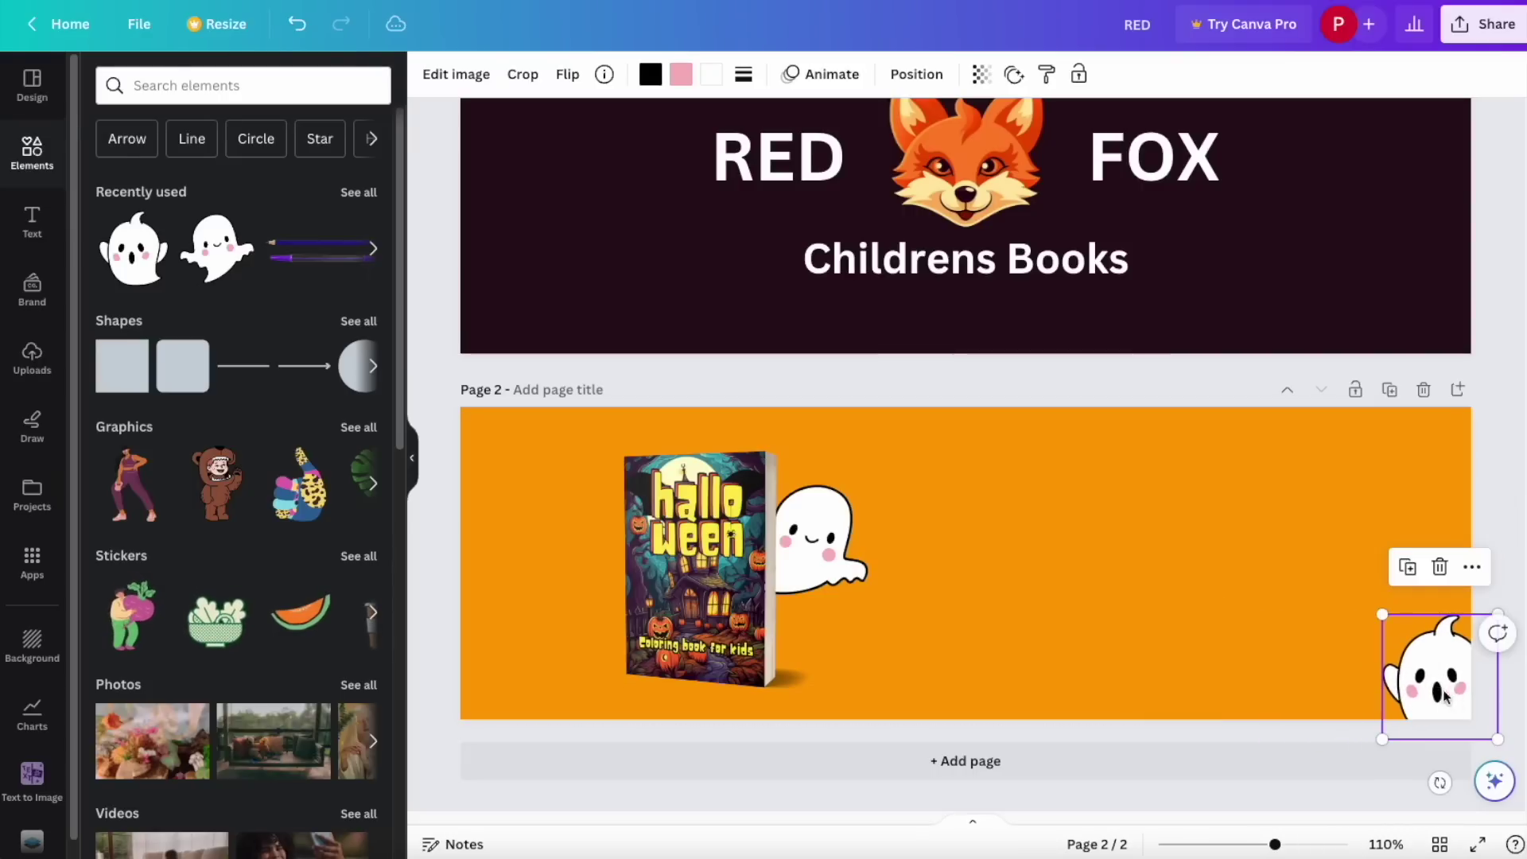
{"action": "left_click_drag", "start_coordinate": [1441, 780], "coordinate": [1461, 781]}
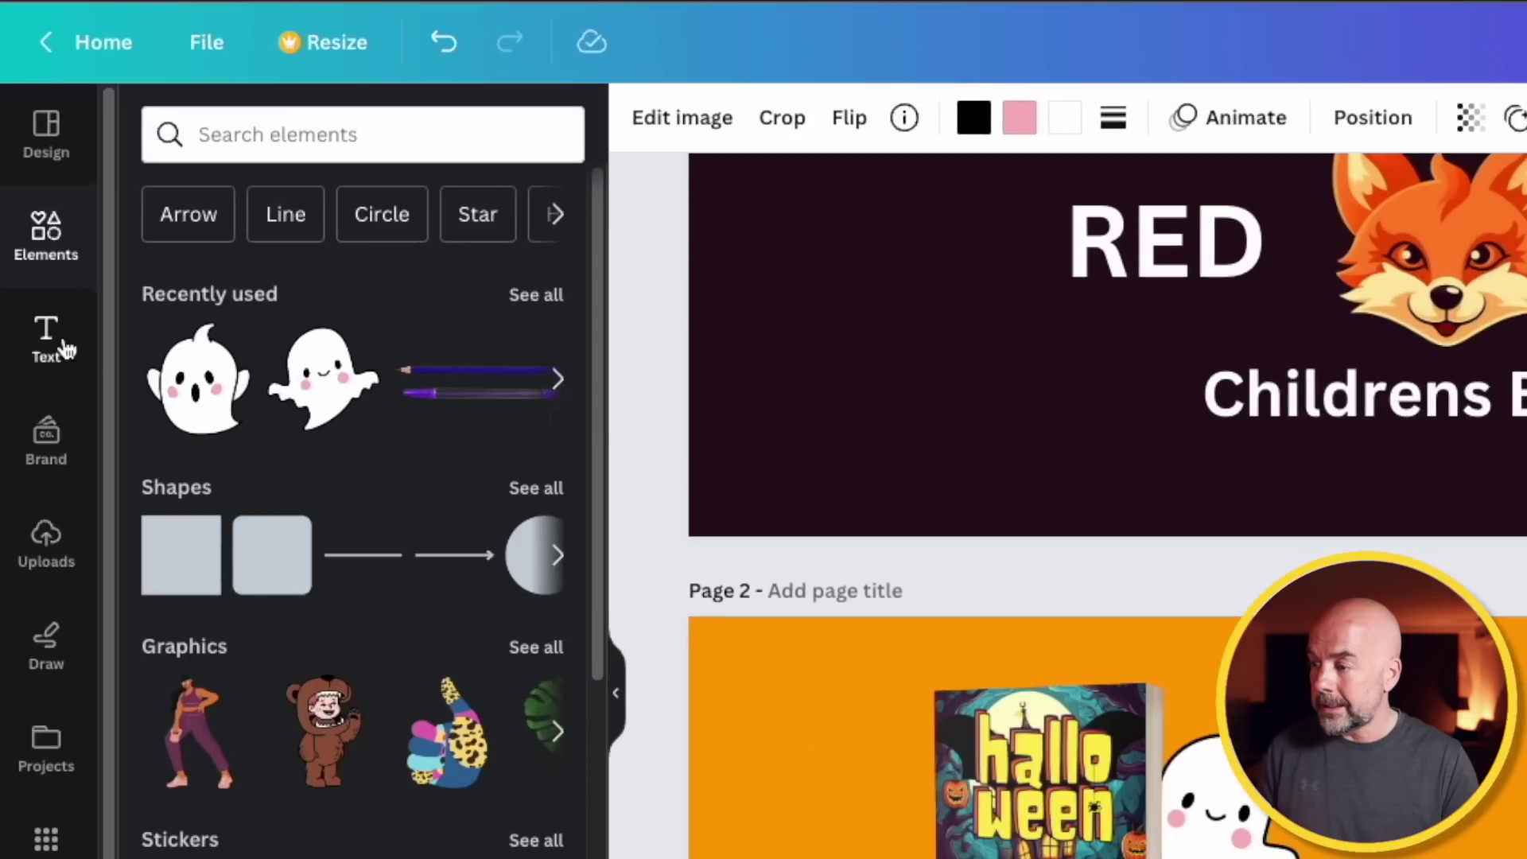
Add a 'Halloween' subheading text box on page 2 at font size 94
{"action": "left_click", "coordinate": [64, 342]}
{"action": "left_click", "coordinate": [246, 570]}
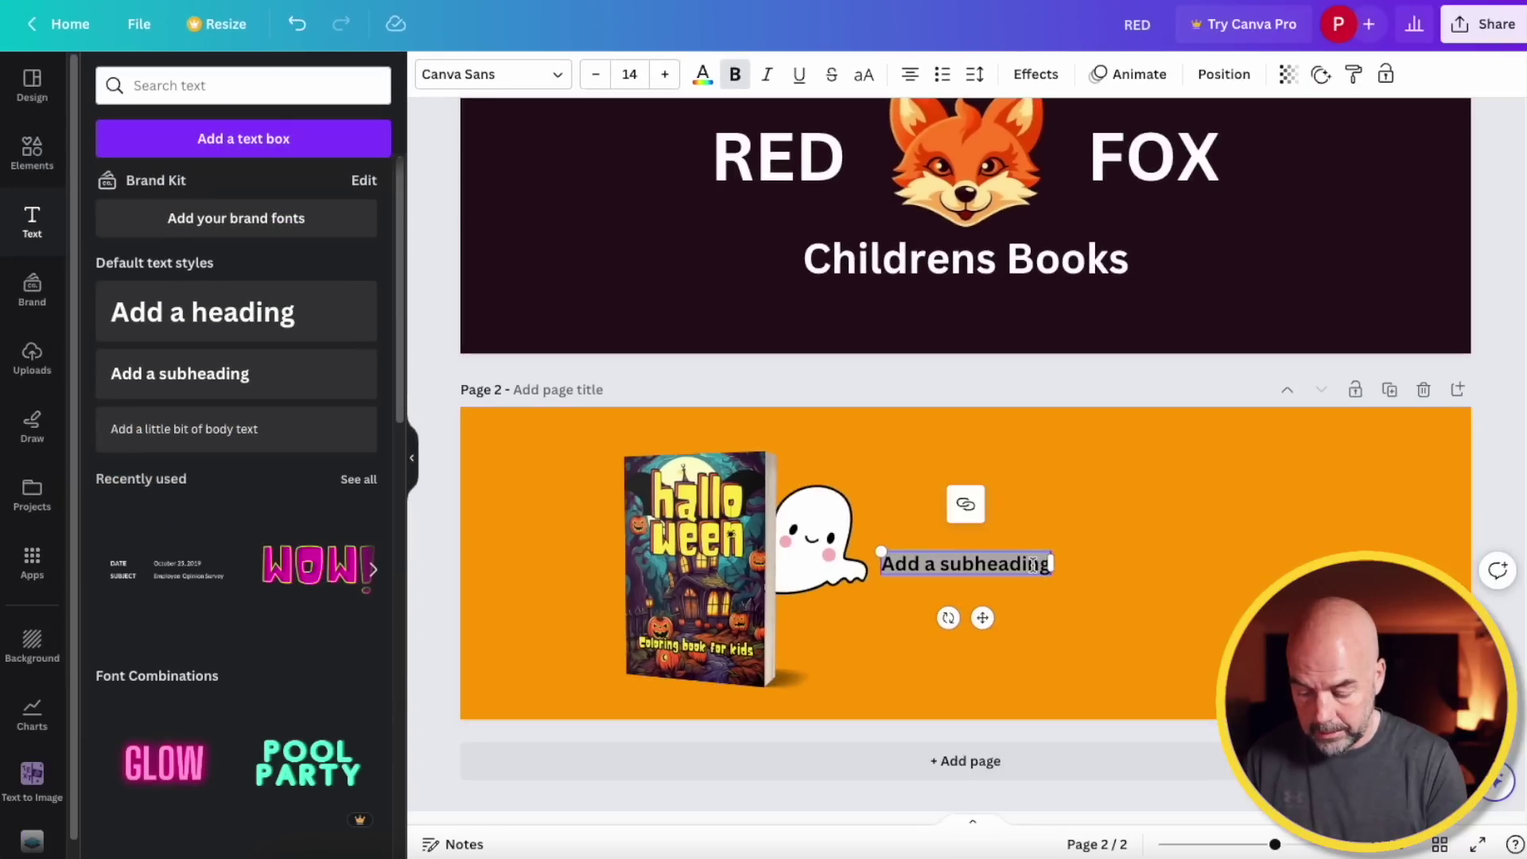
{"action": "type", "text": "Hall"}
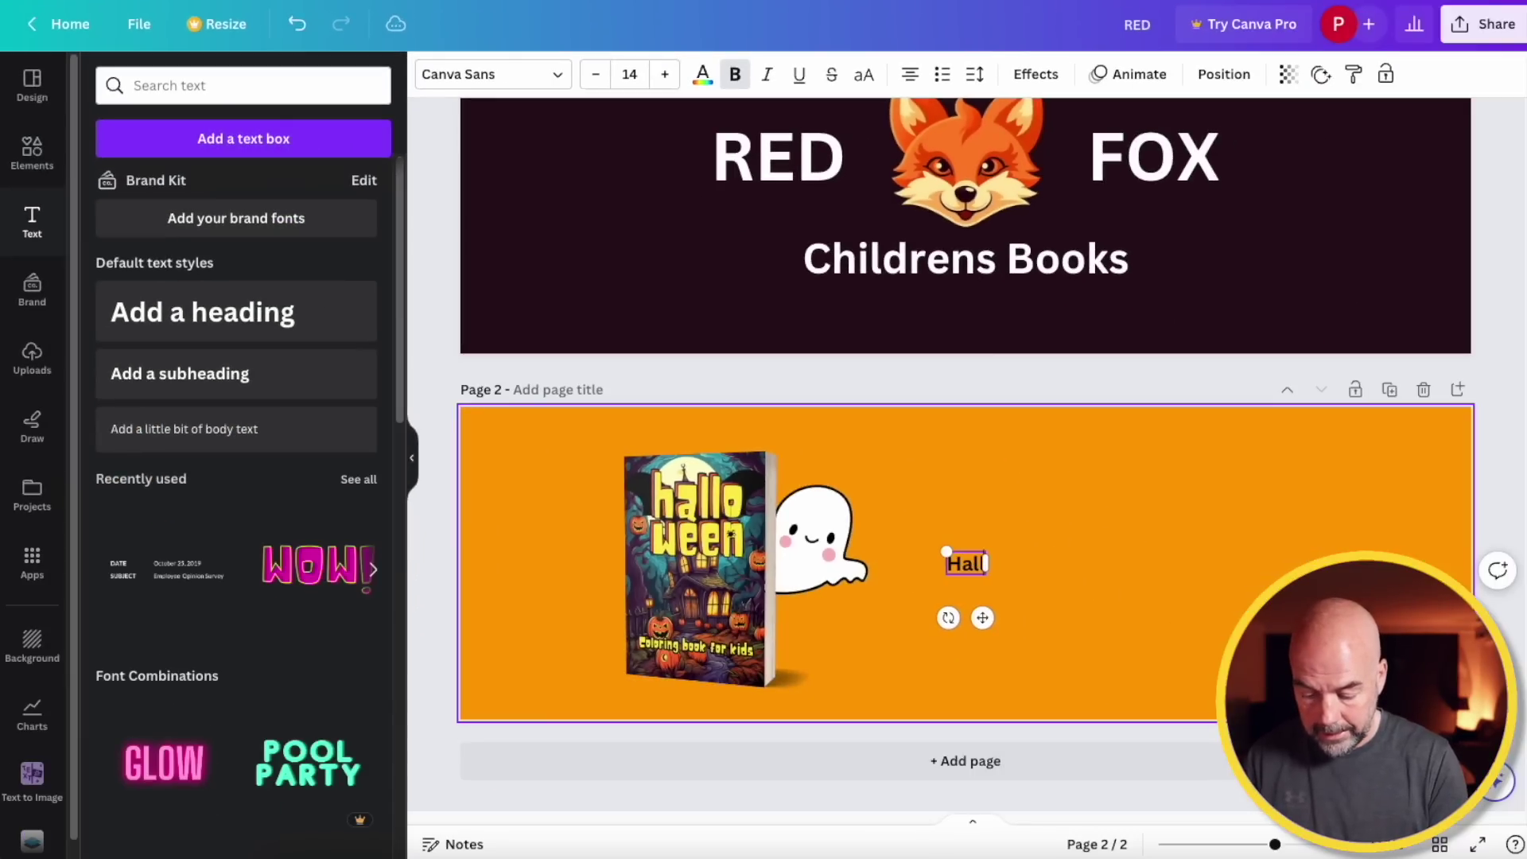
{"action": "type", "text": "oween"}
{"action": "left_click", "coordinate": [665, 74]}
{"action": "left_click", "coordinate": [665, 74]}
{"action": "left_click", "coordinate": [665, 74]}
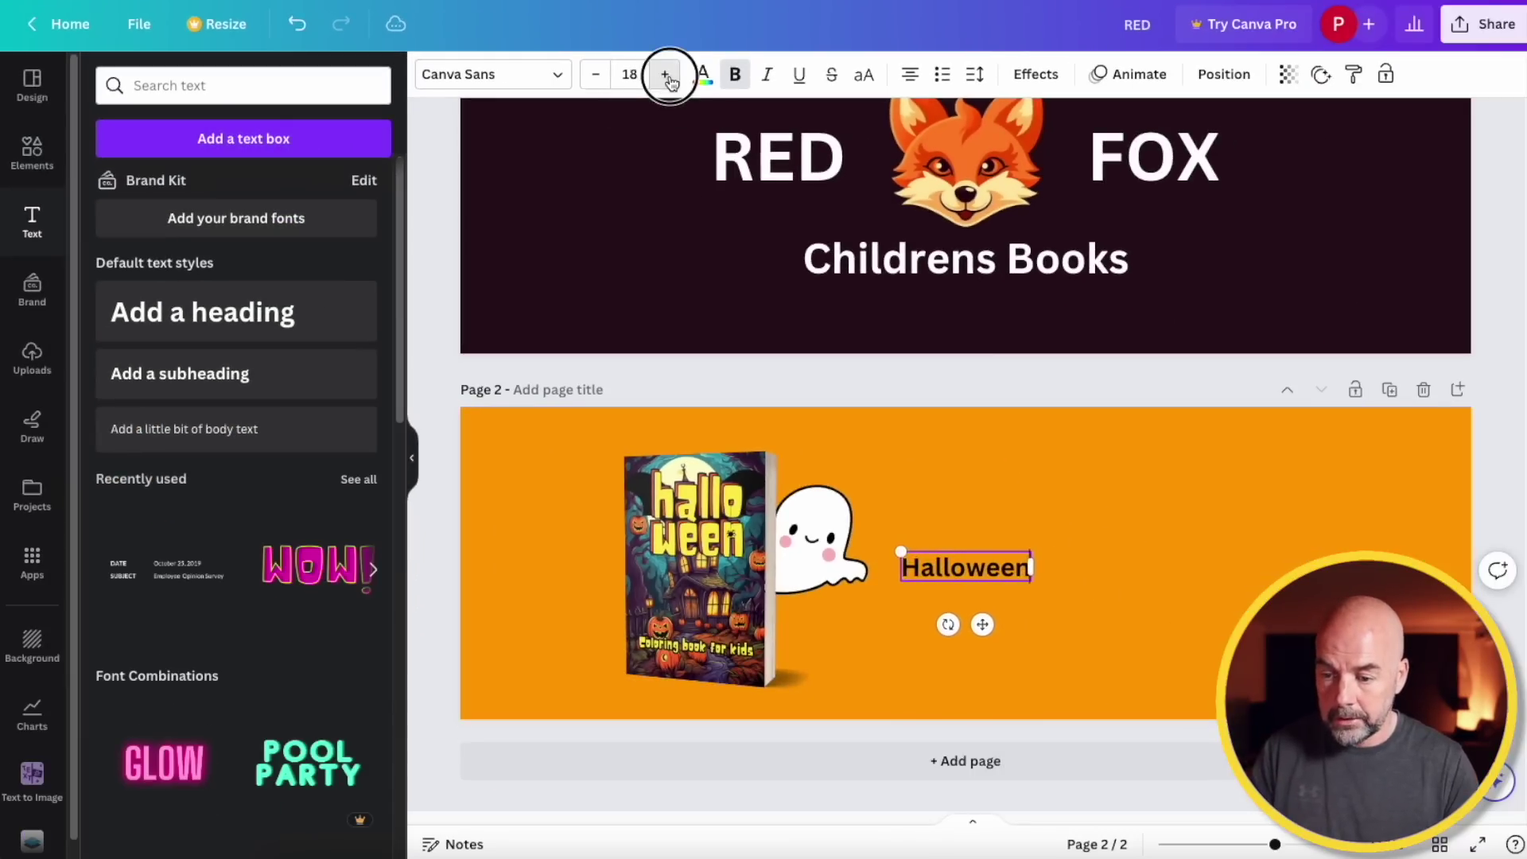
{"action": "left_click", "coordinate": [665, 74]}
{"action": "left_click", "coordinate": [665, 74]}
{"action": "left_click", "coordinate": [665, 74]}
{"action": "left_click", "coordinate": [631, 73]}
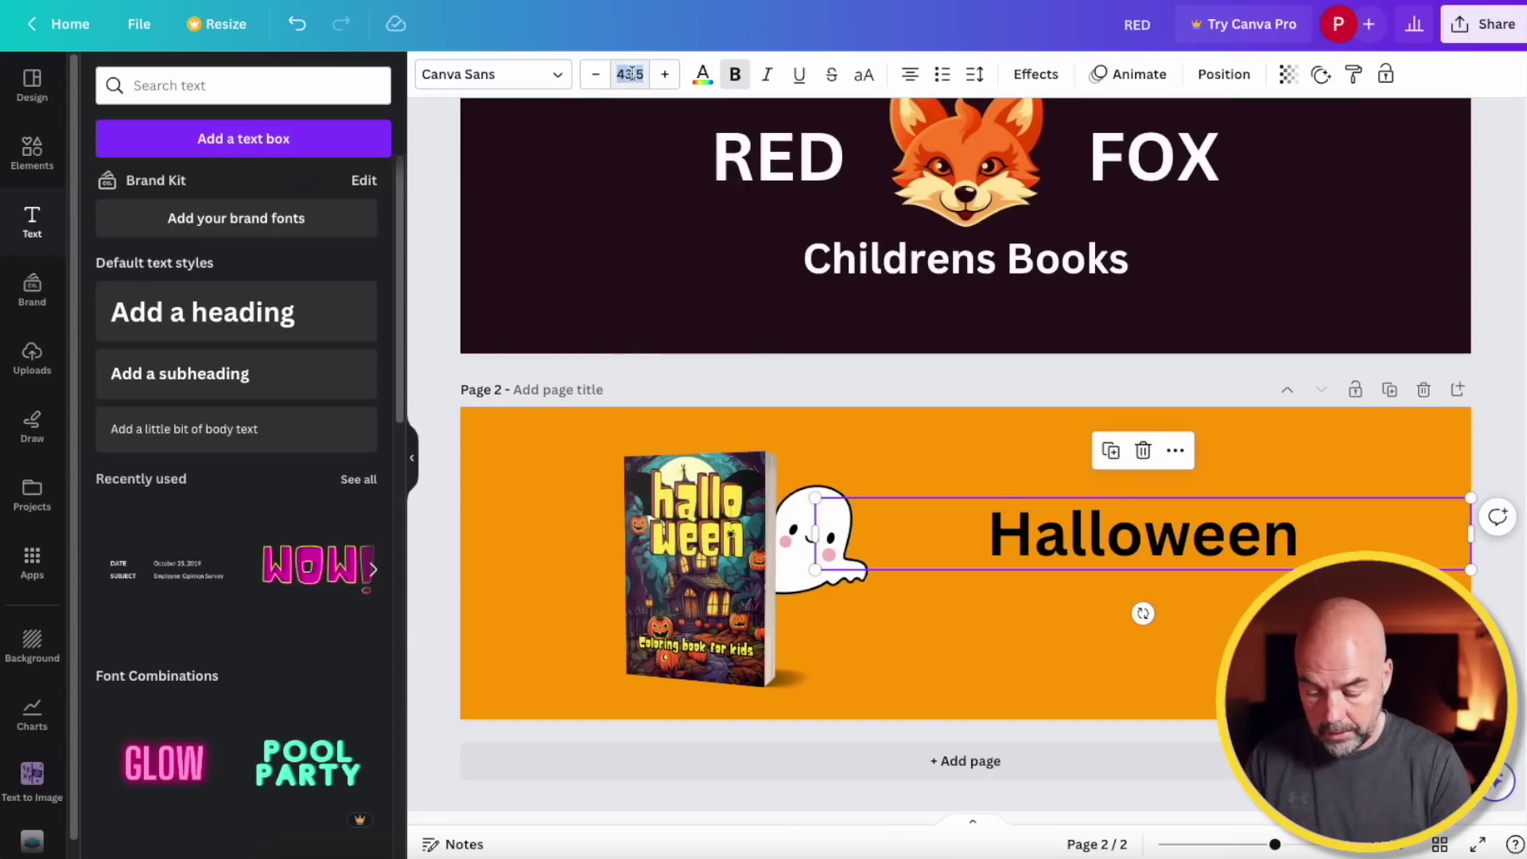
{"action": "key", "text": "Return"}
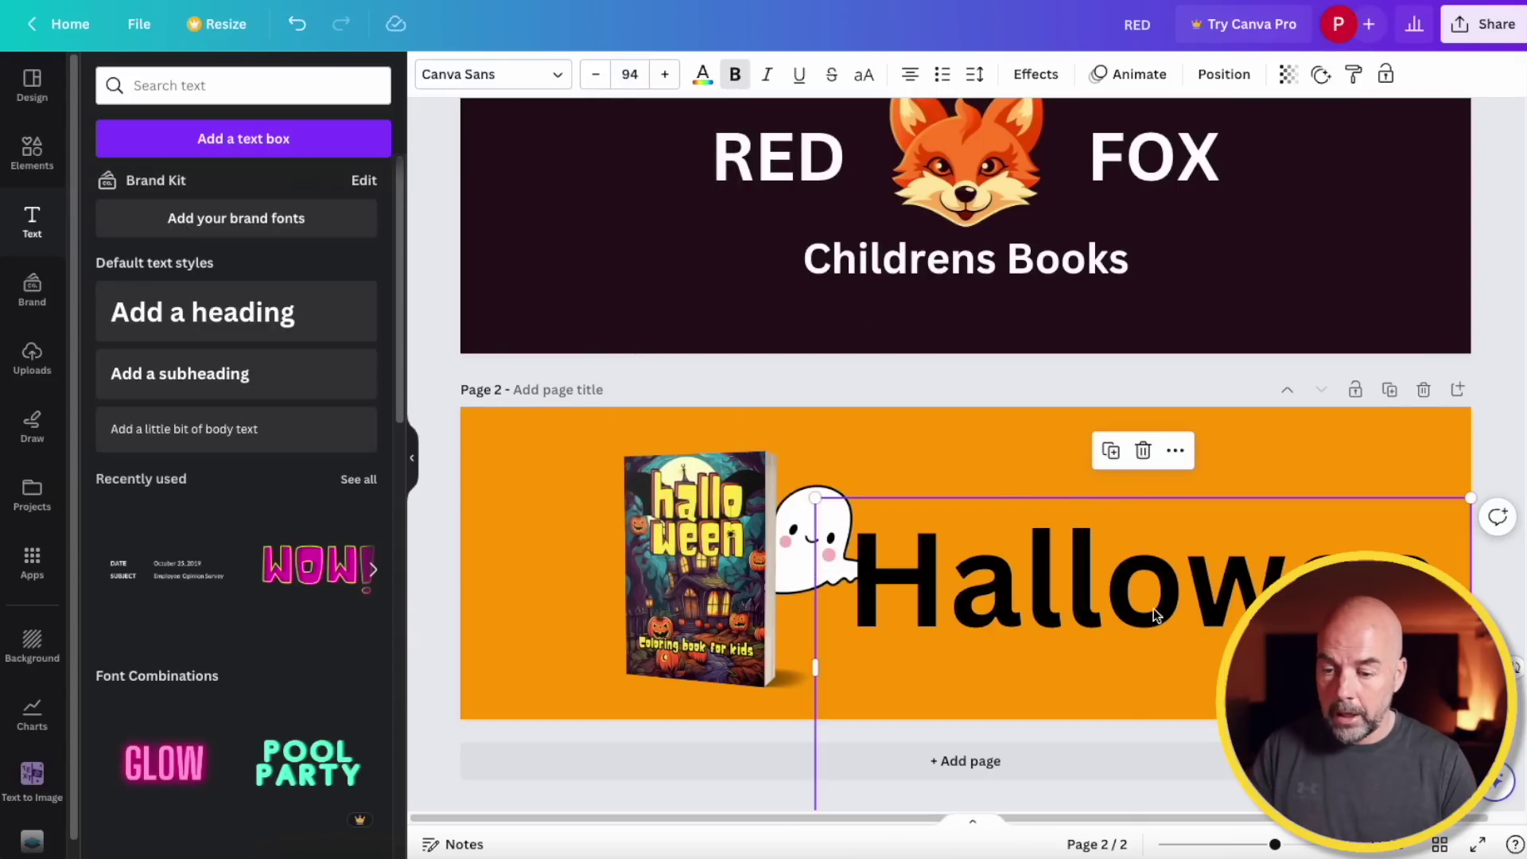
Switch the Halloween text to the Noot font and raise it higher on the banner
{"action": "left_click", "coordinate": [559, 77]}
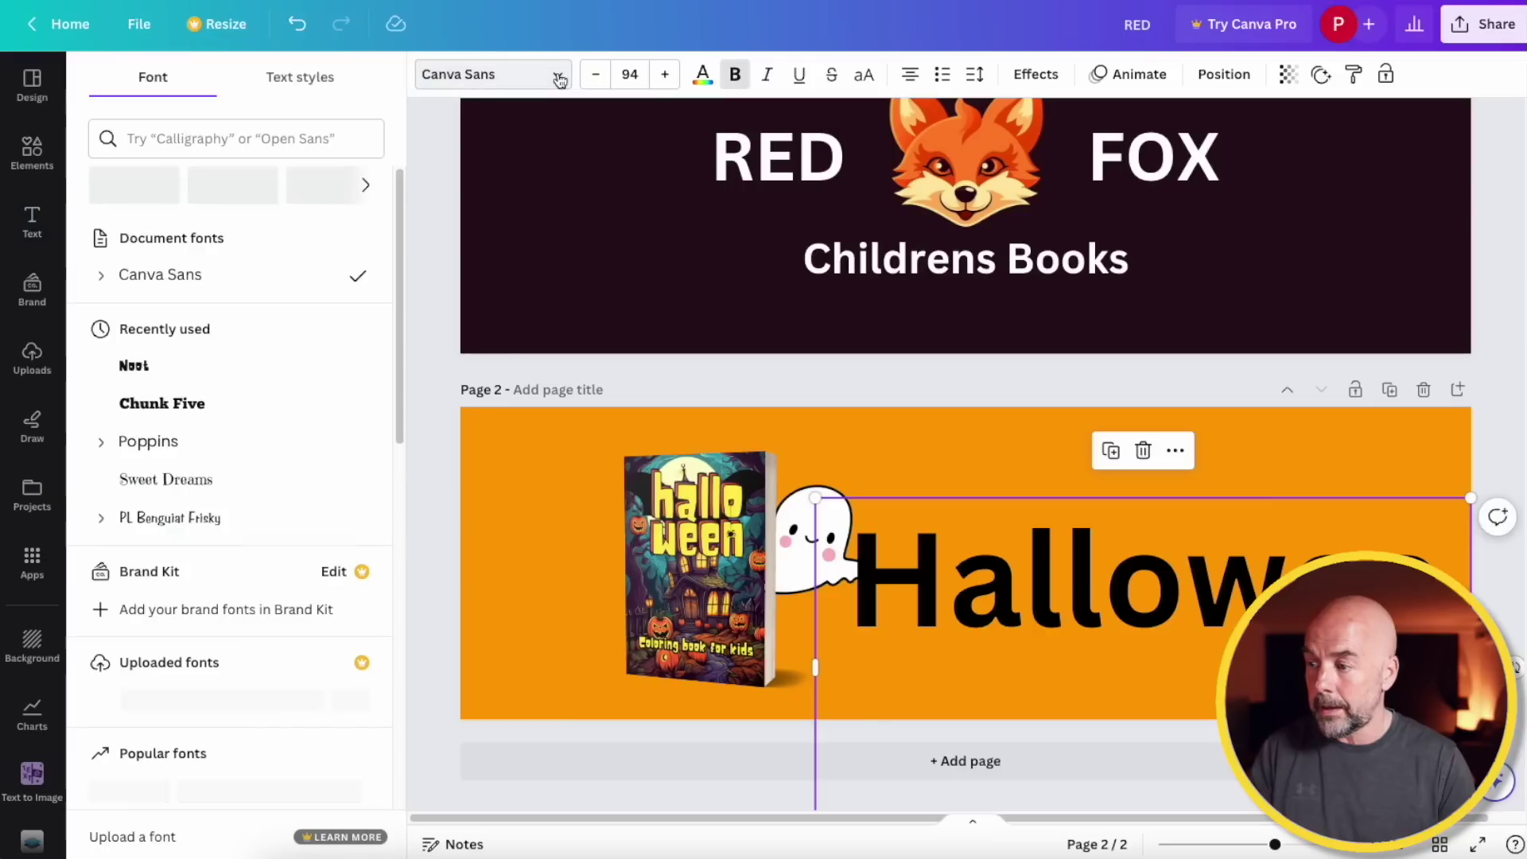
{"action": "left_click", "coordinate": [134, 368]}
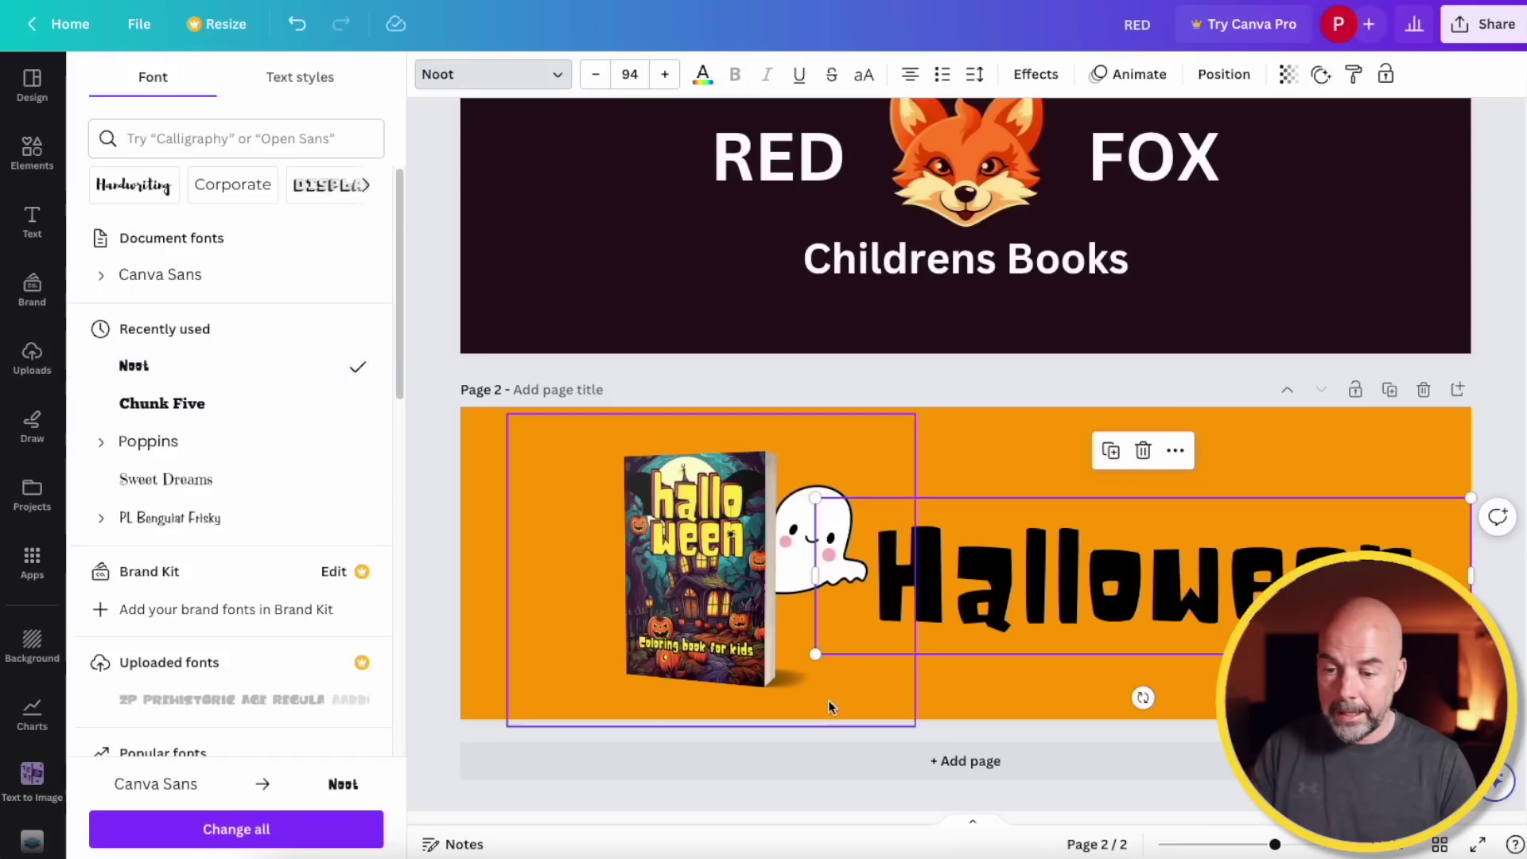
{"action": "left_click_drag", "start_coordinate": [1181, 611], "coordinate": [1192, 525]}
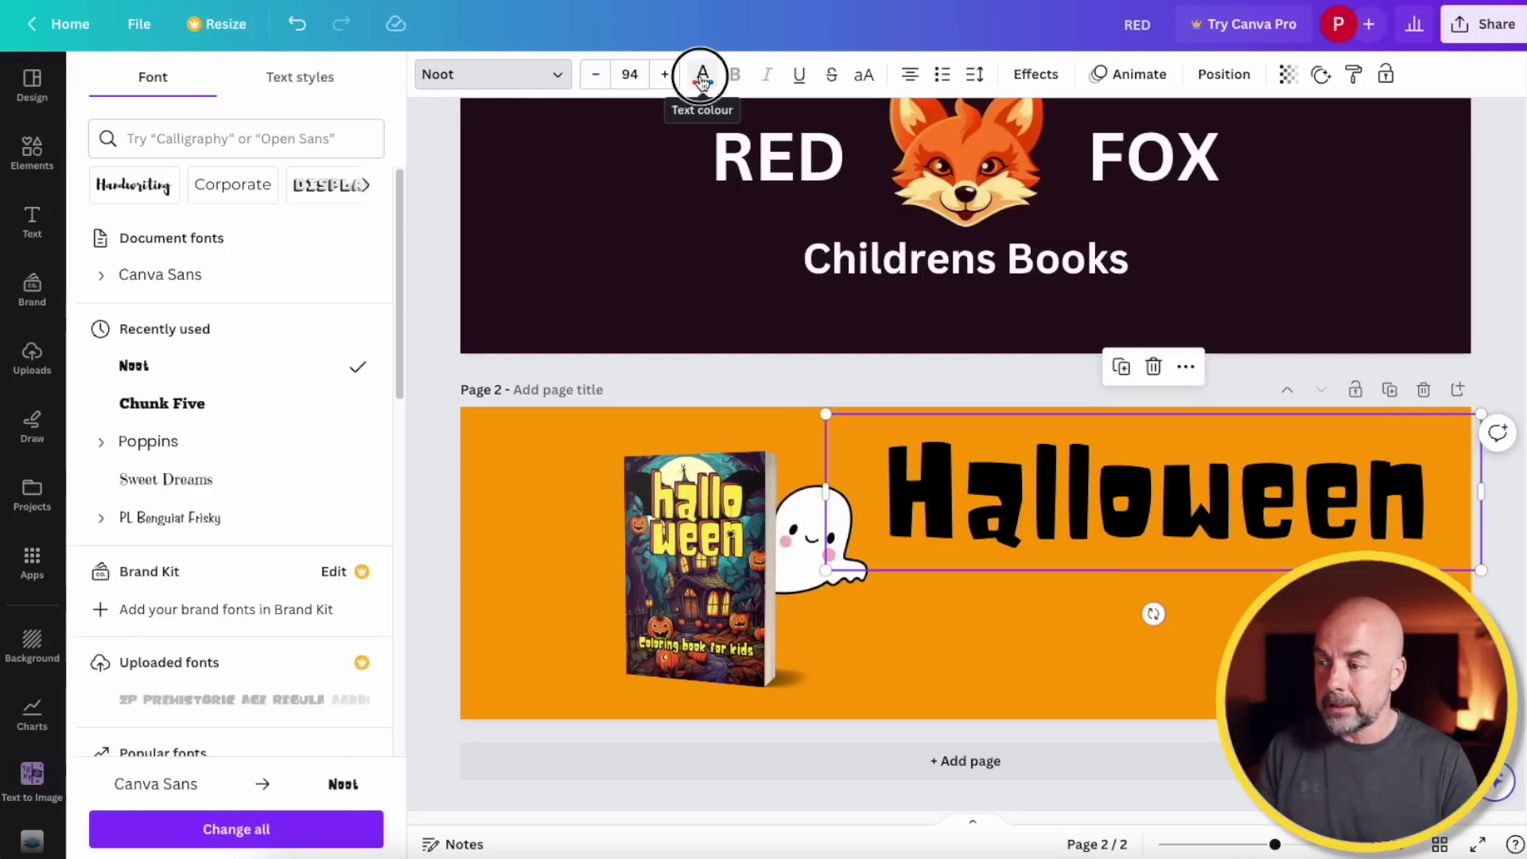
Recolour the Halloween text with the eyedropper to page 1's dark background colour
{"action": "left_click", "coordinate": [703, 76]}
{"action": "left_click", "coordinate": [109, 190]}
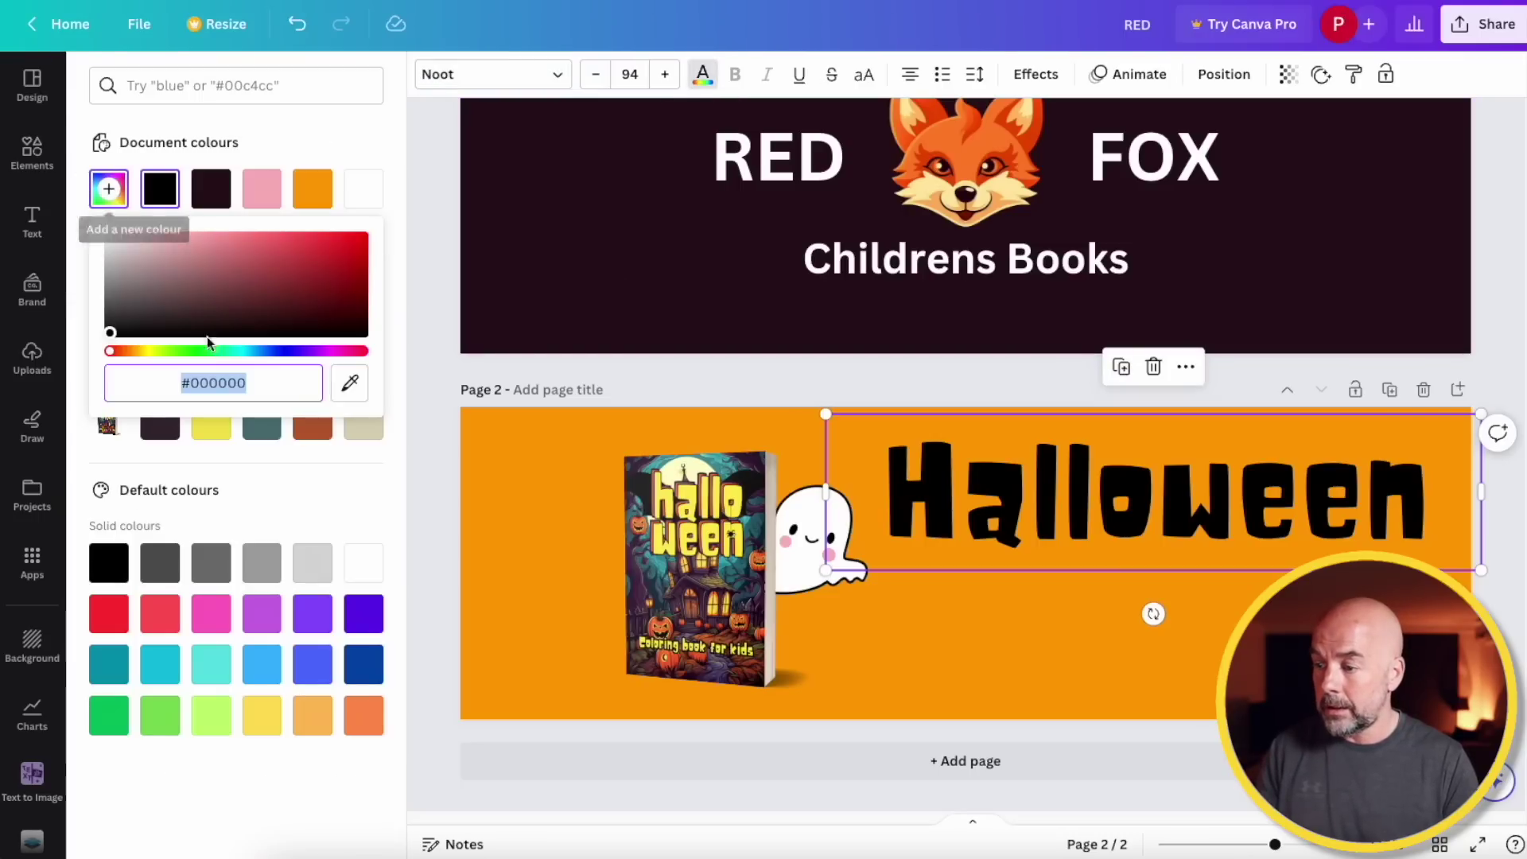
{"action": "left_click", "coordinate": [350, 384]}
{"action": "left_click", "coordinate": [582, 242]}
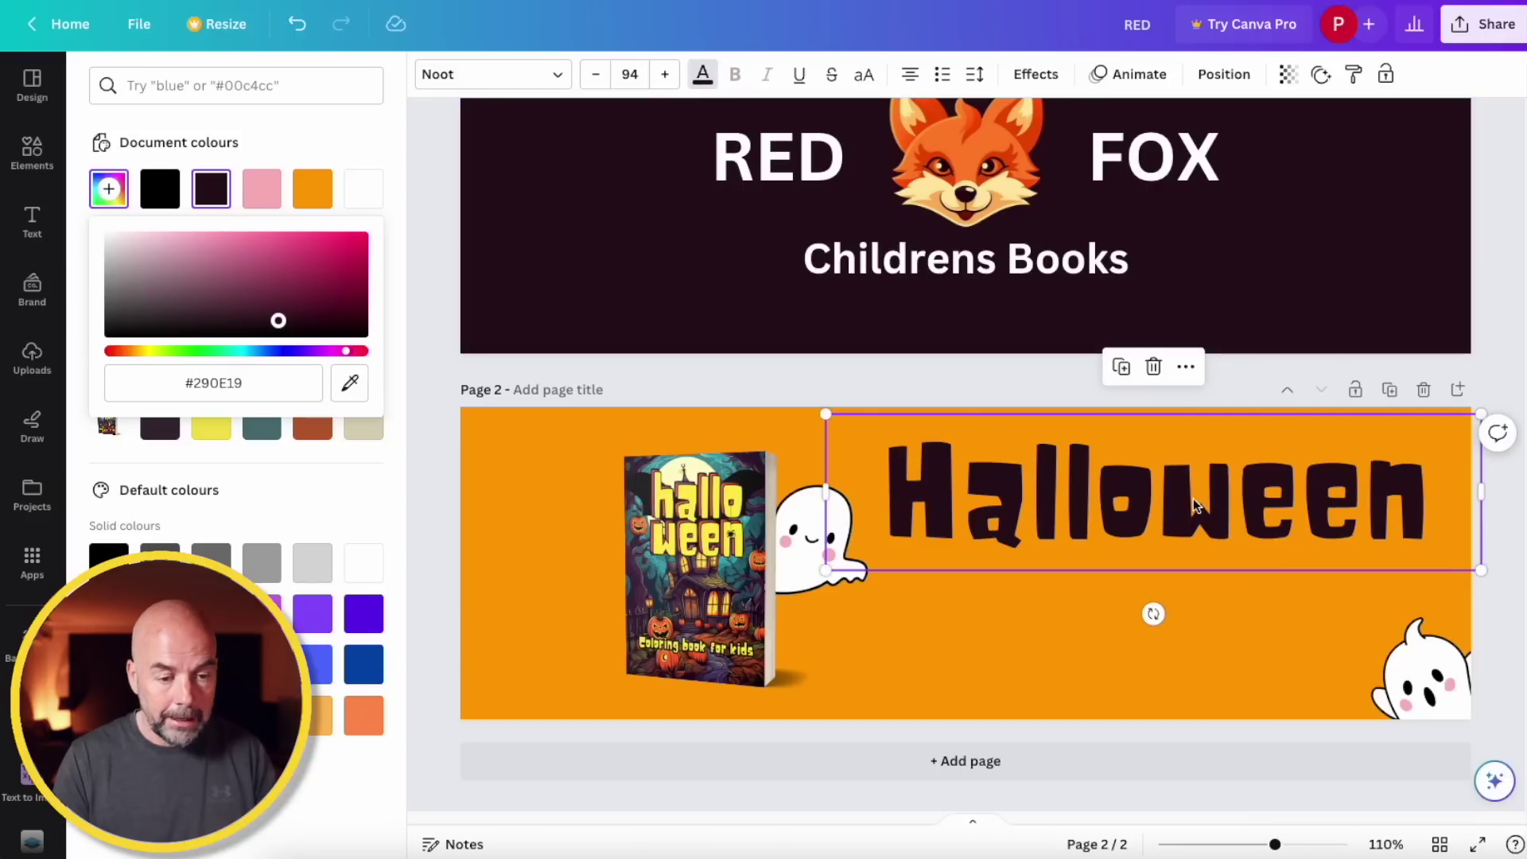
Duplicate the heading below, set it to size 40 and retype it as 'Coloring Book for Kids'
{"action": "left_click_drag", "start_coordinate": [1193, 508], "coordinate": [1190, 616]}
{"action": "left_click", "coordinate": [629, 74]}
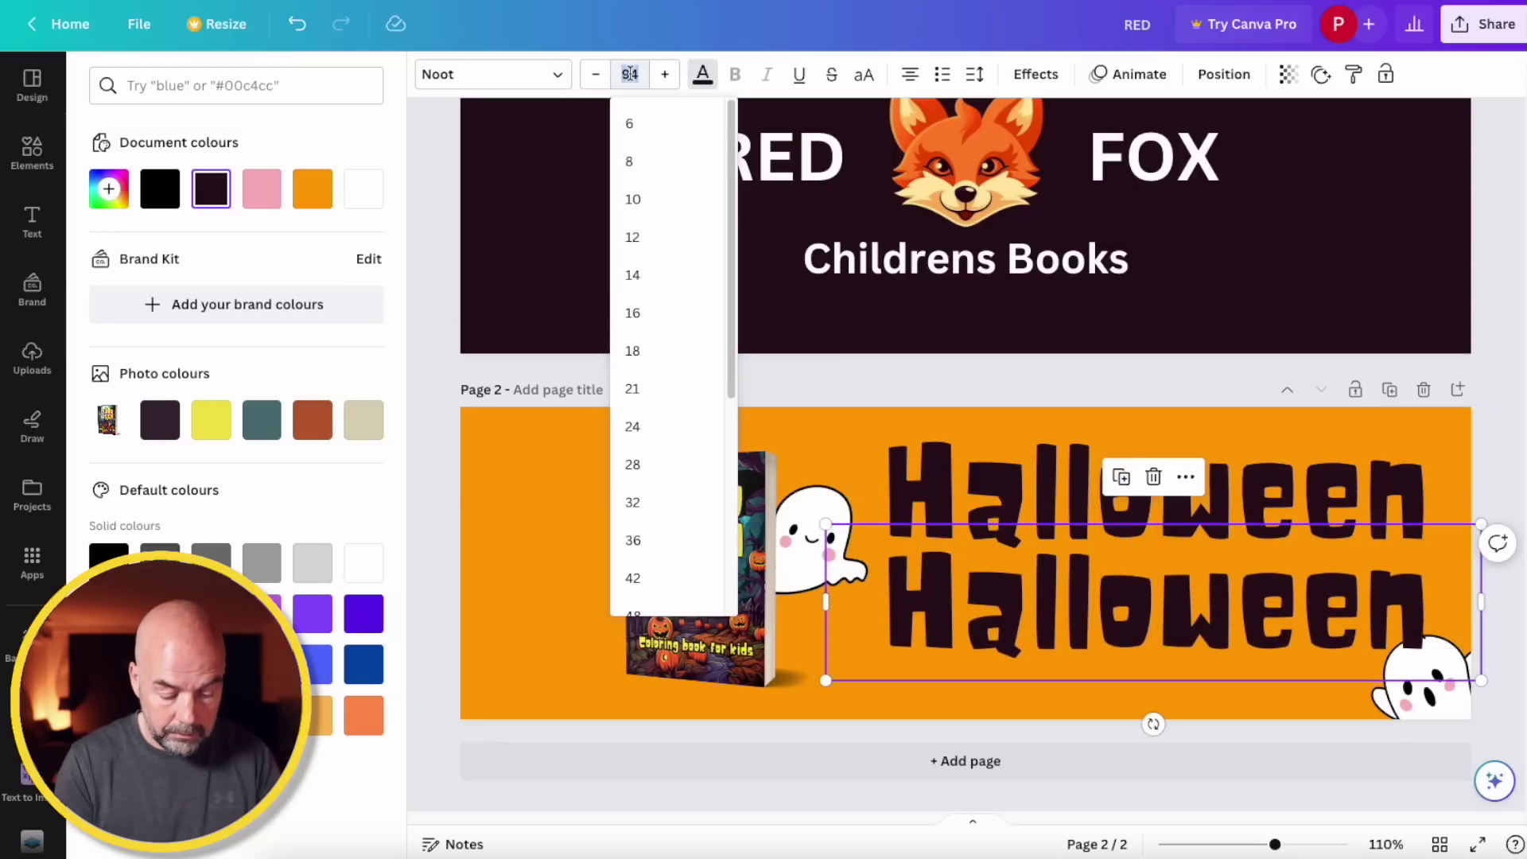
{"action": "type", "text": "40"}
{"action": "key", "text": "Return"}
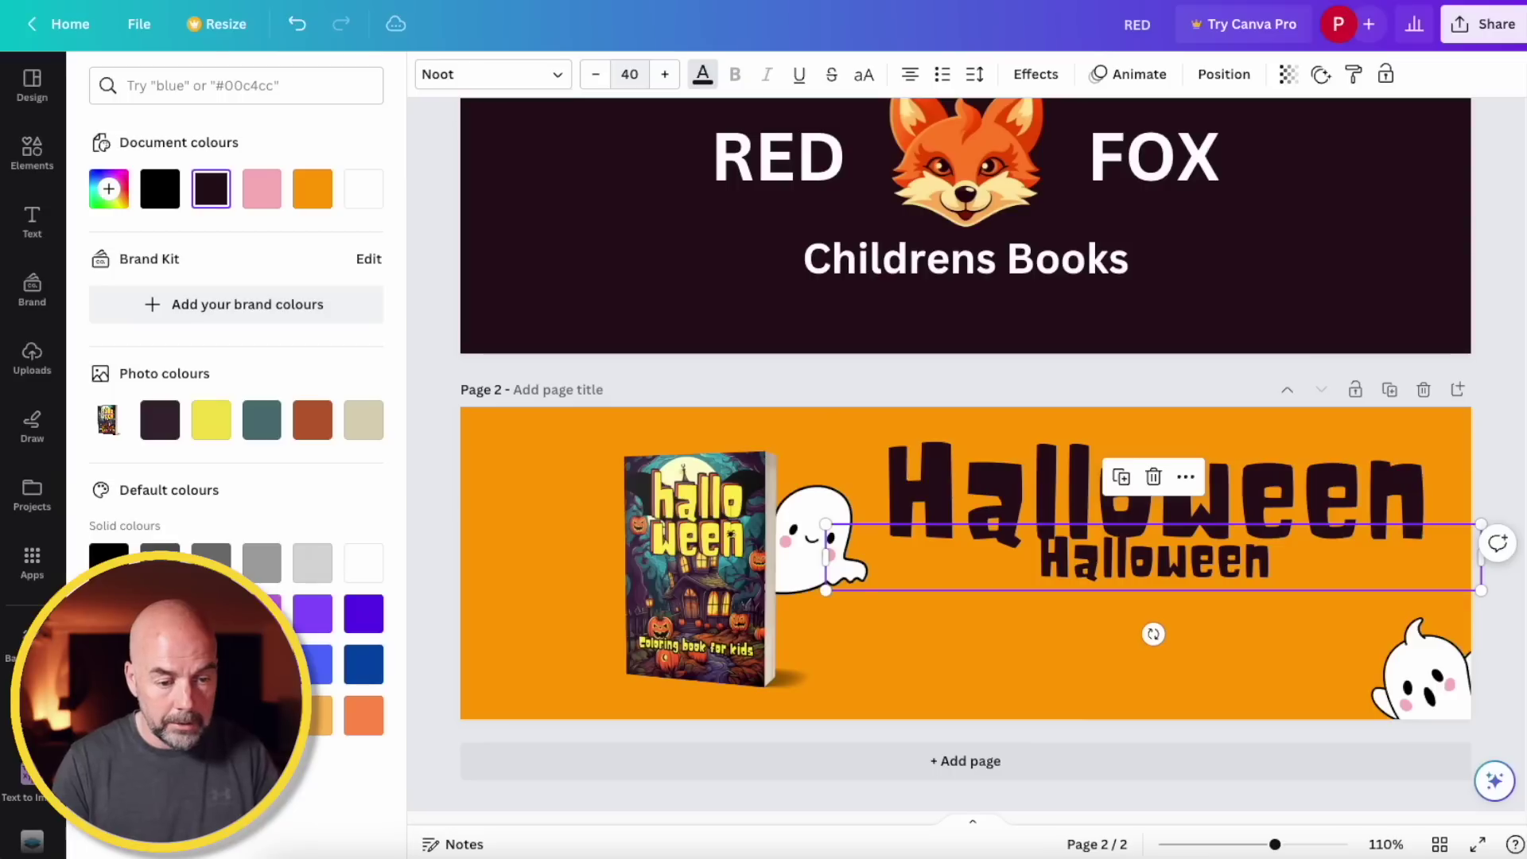
{"action": "double_click", "coordinate": [1209, 587]}
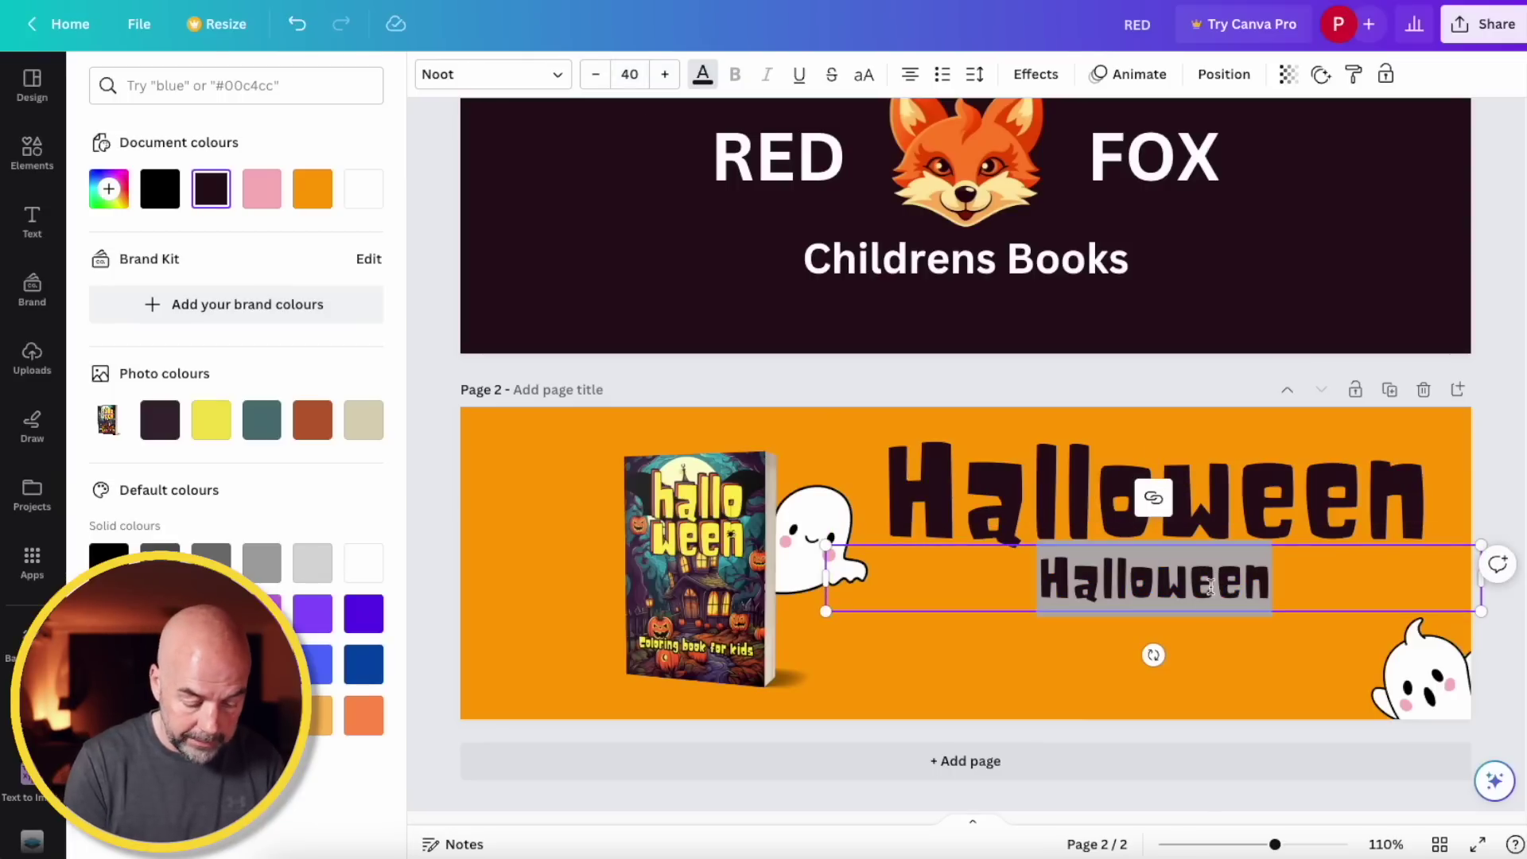
{"action": "type", "text": "Coloring Book for Kids"}
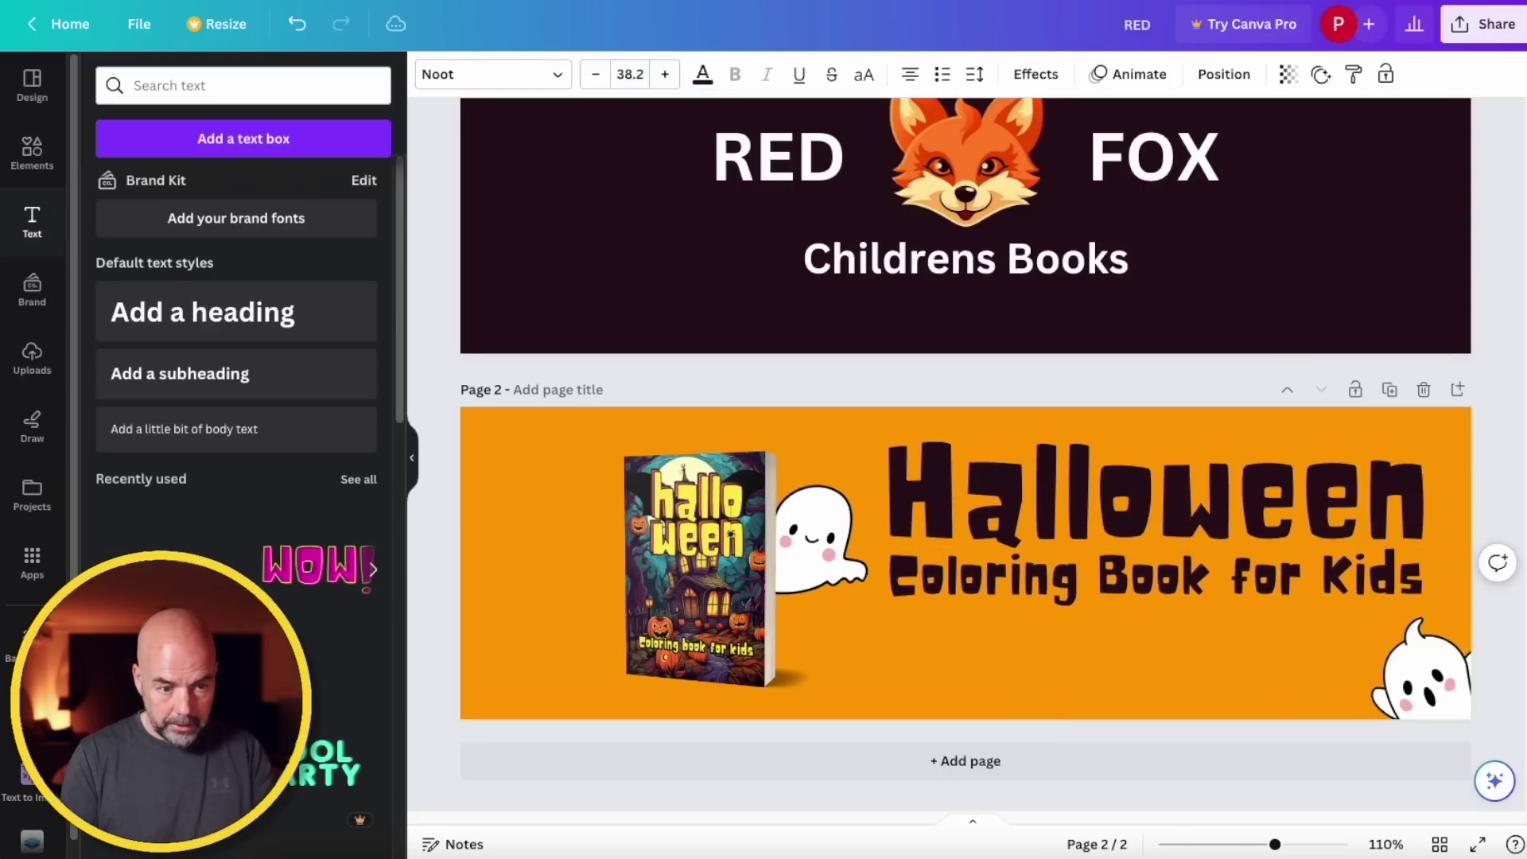
{"action": "left_click", "coordinate": [1153, 574]}
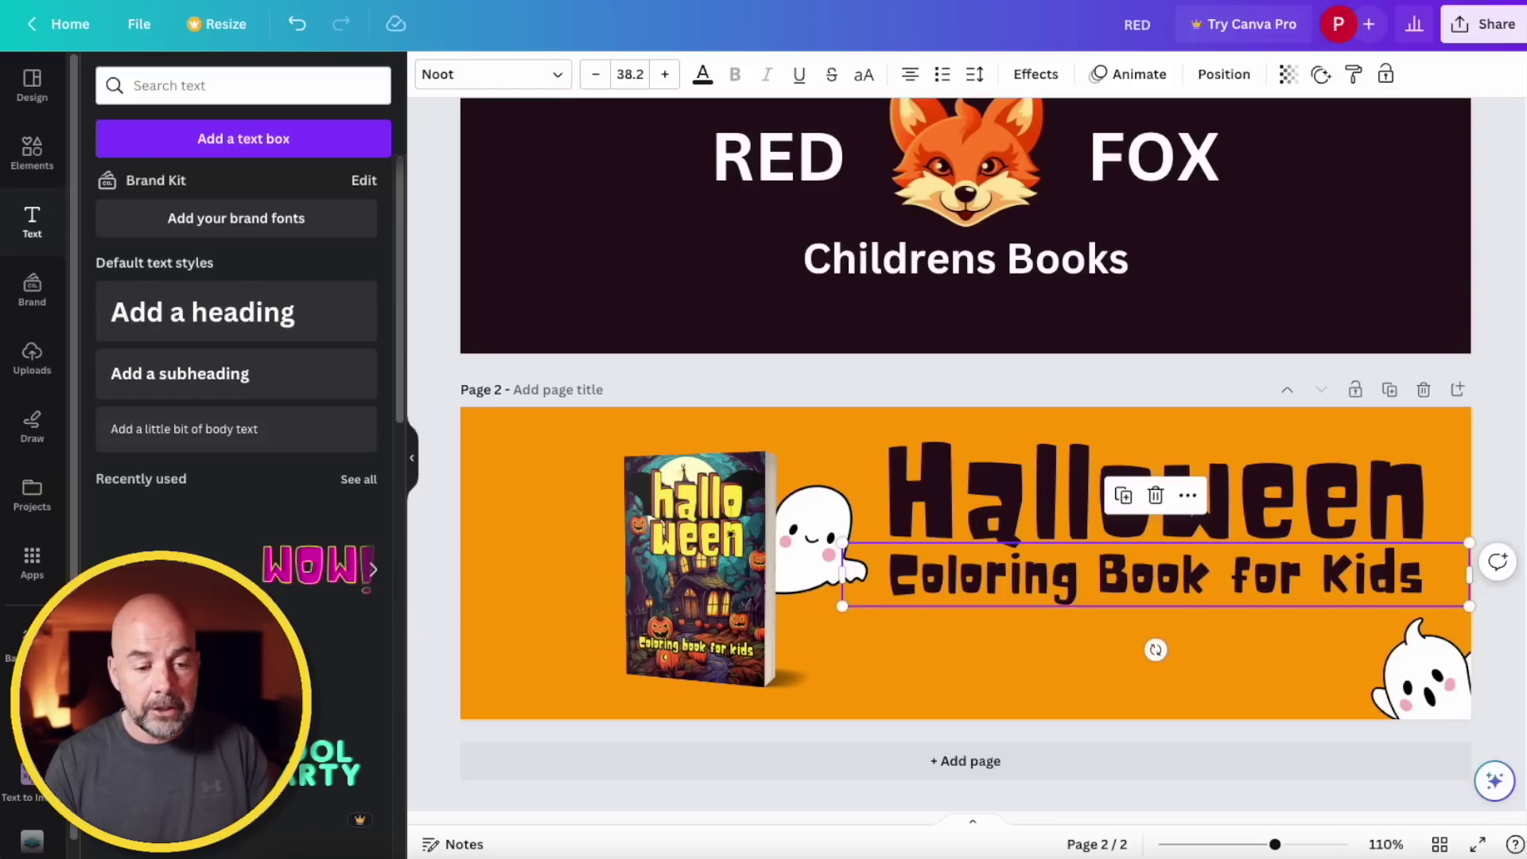
Apply the Shadow effect to the 'Coloring Book for Kids' and Halloween text lines
{"action": "left_click", "coordinate": [1048, 78]}
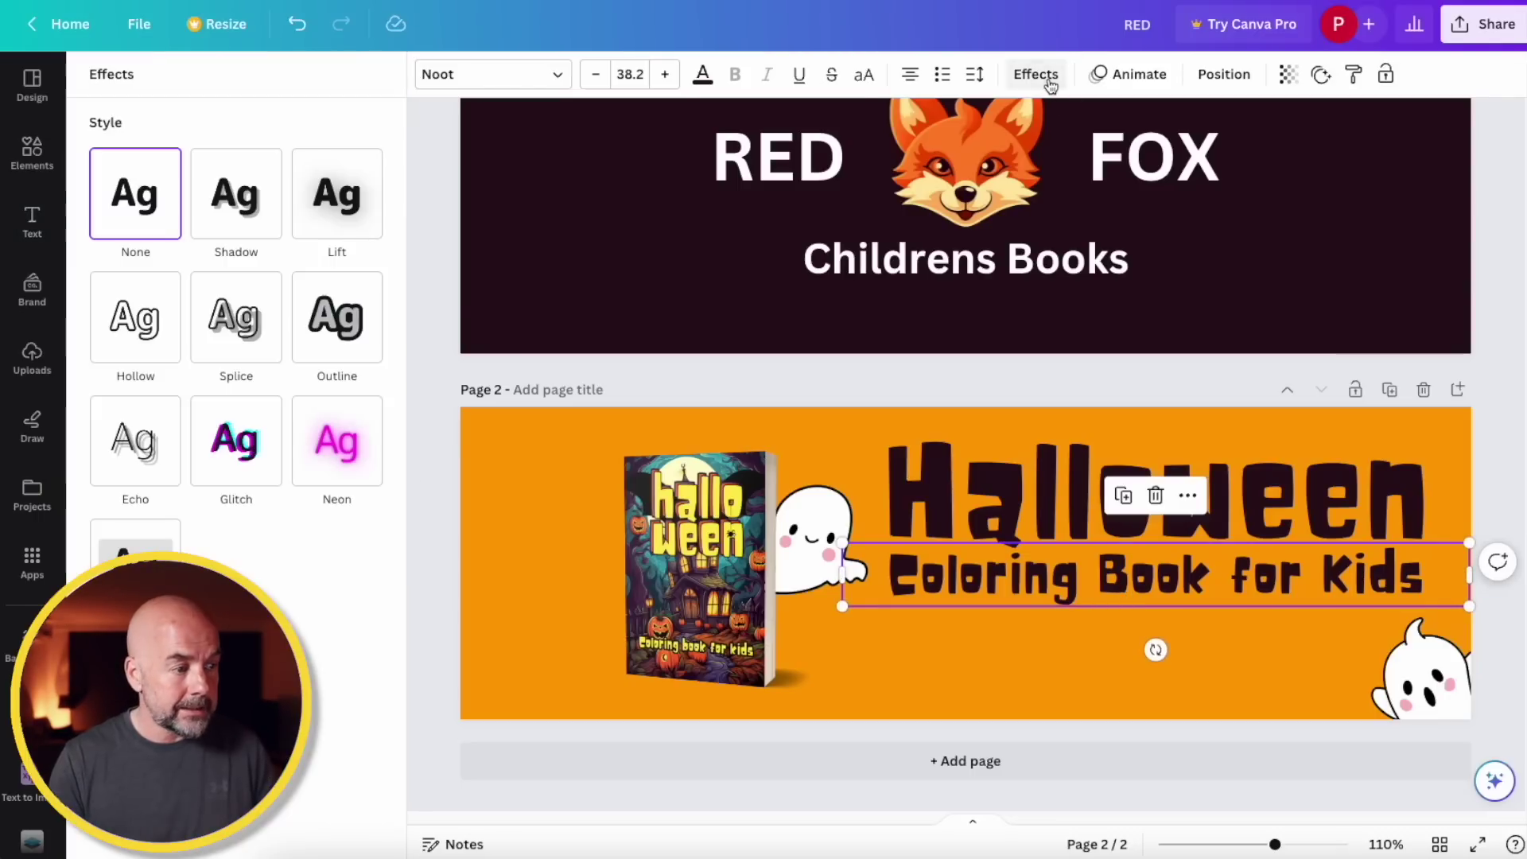
{"action": "left_click", "coordinate": [223, 199]}
{"action": "left_click", "coordinate": [975, 495]}
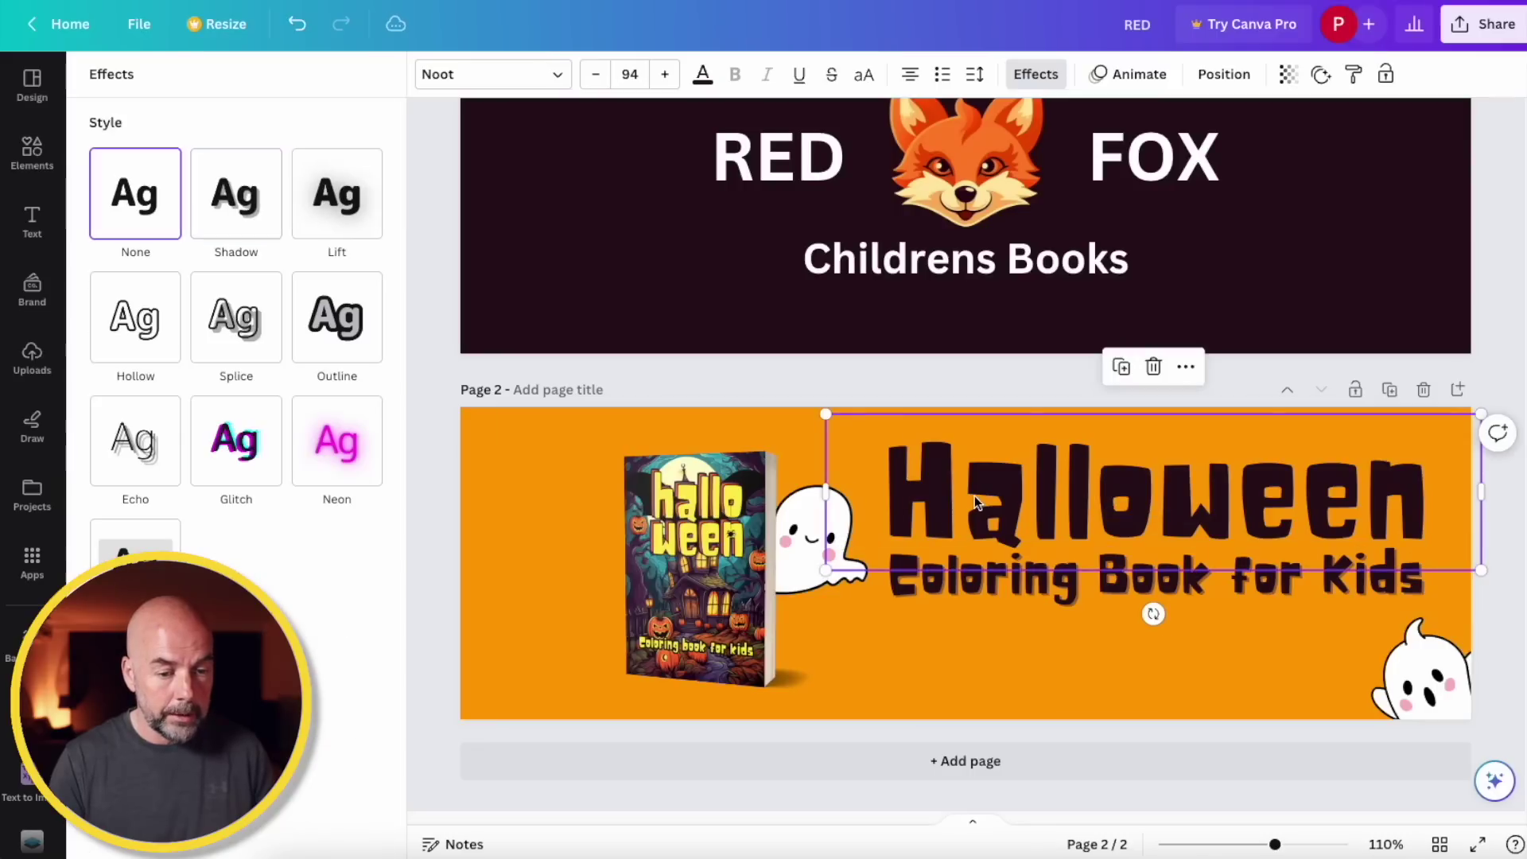
{"action": "left_click", "coordinate": [1034, 74]}
{"action": "left_click", "coordinate": [1034, 74]}
{"action": "left_click", "coordinate": [1277, 847]}
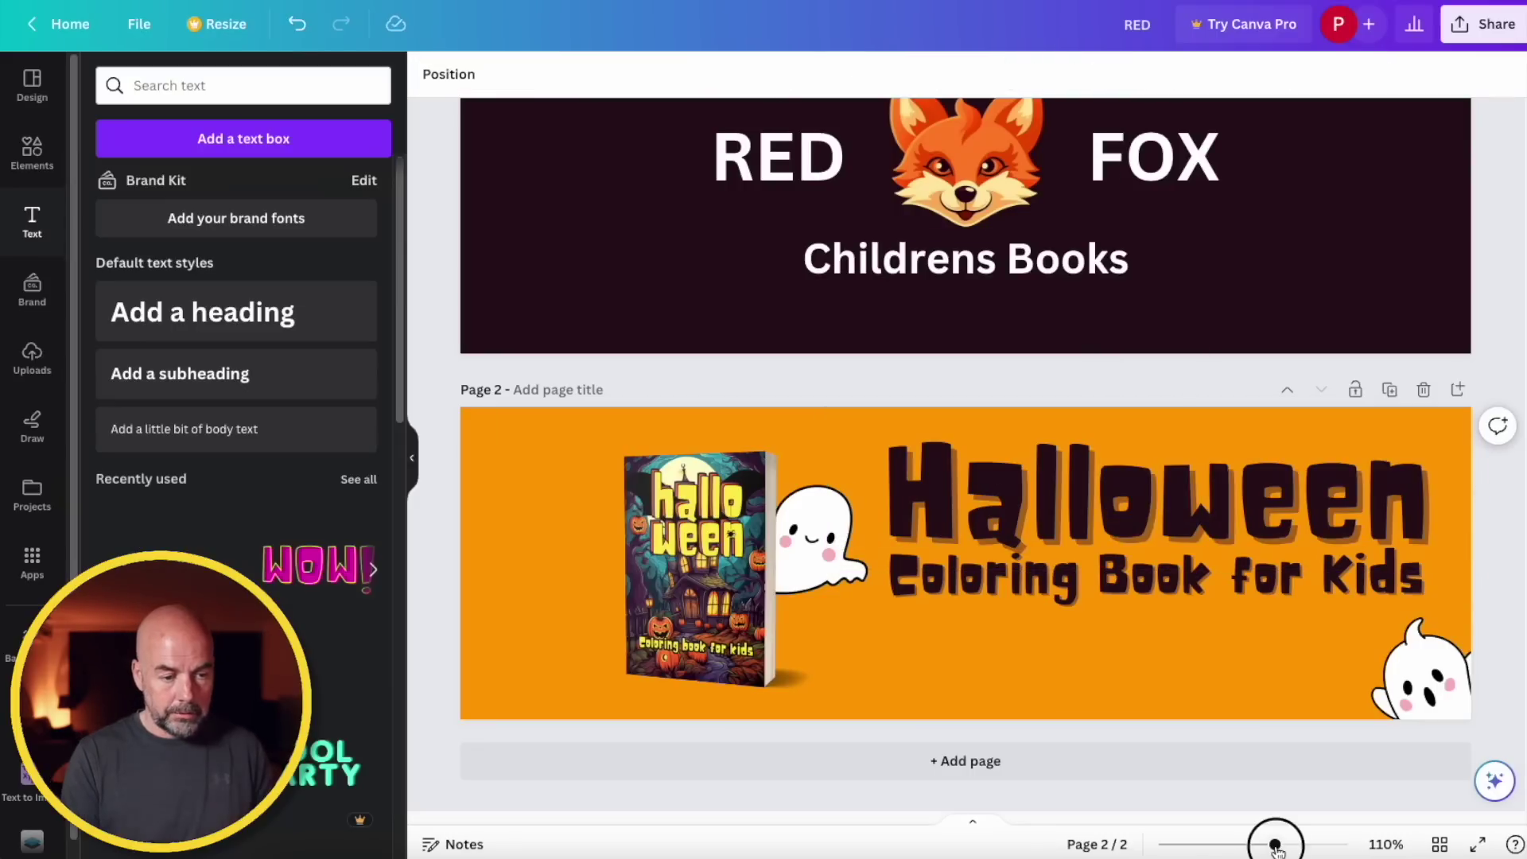
Zoom out and move the title group slightly lower on the orange banner
{"action": "left_click_drag", "start_coordinate": [1277, 850], "coordinate": [1249, 850]}
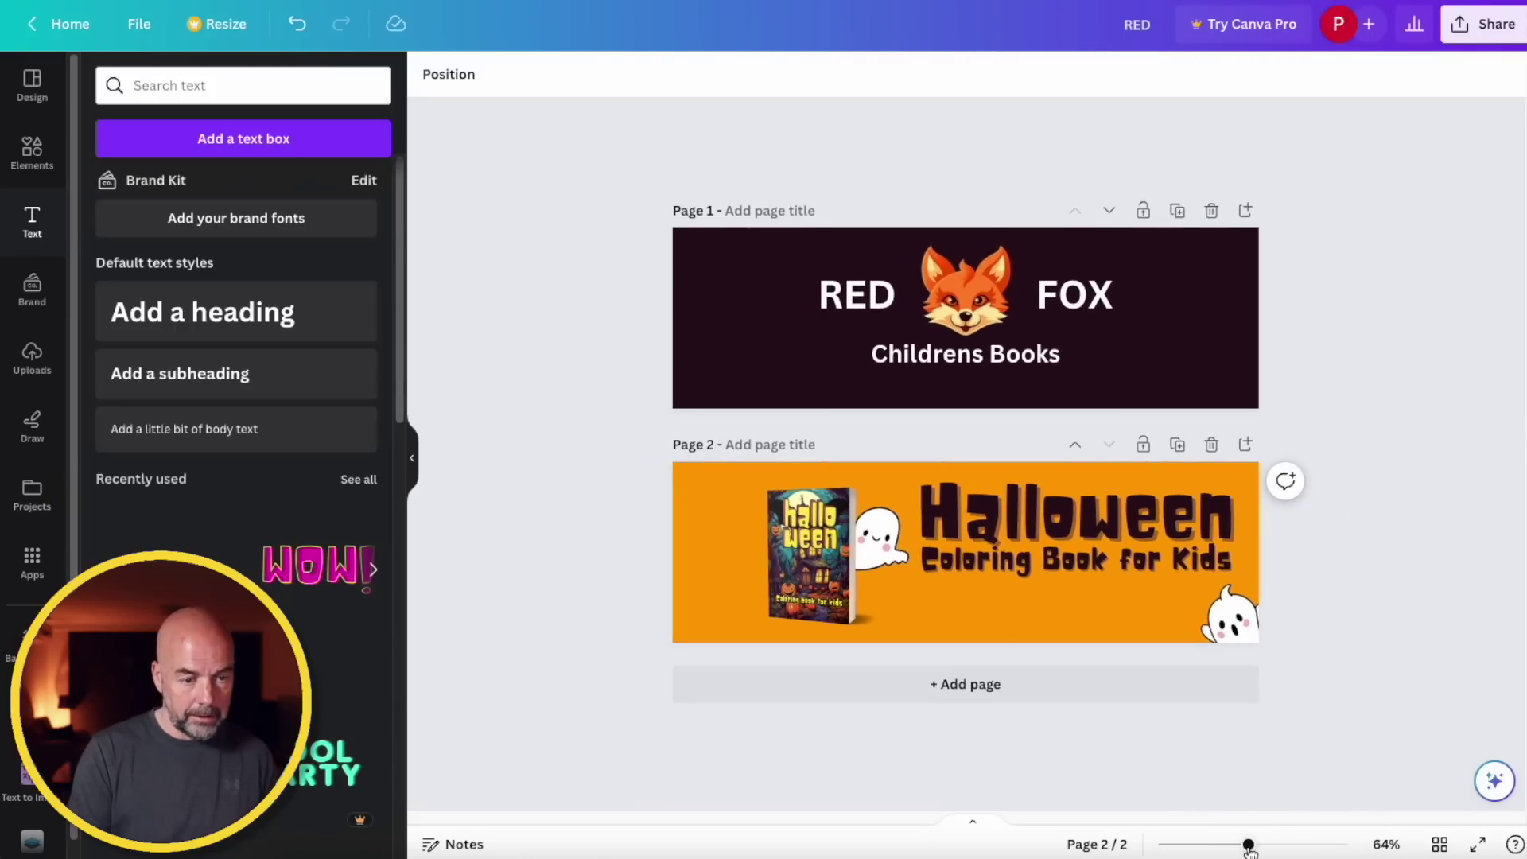
{"action": "left_click", "coordinate": [1106, 526]}
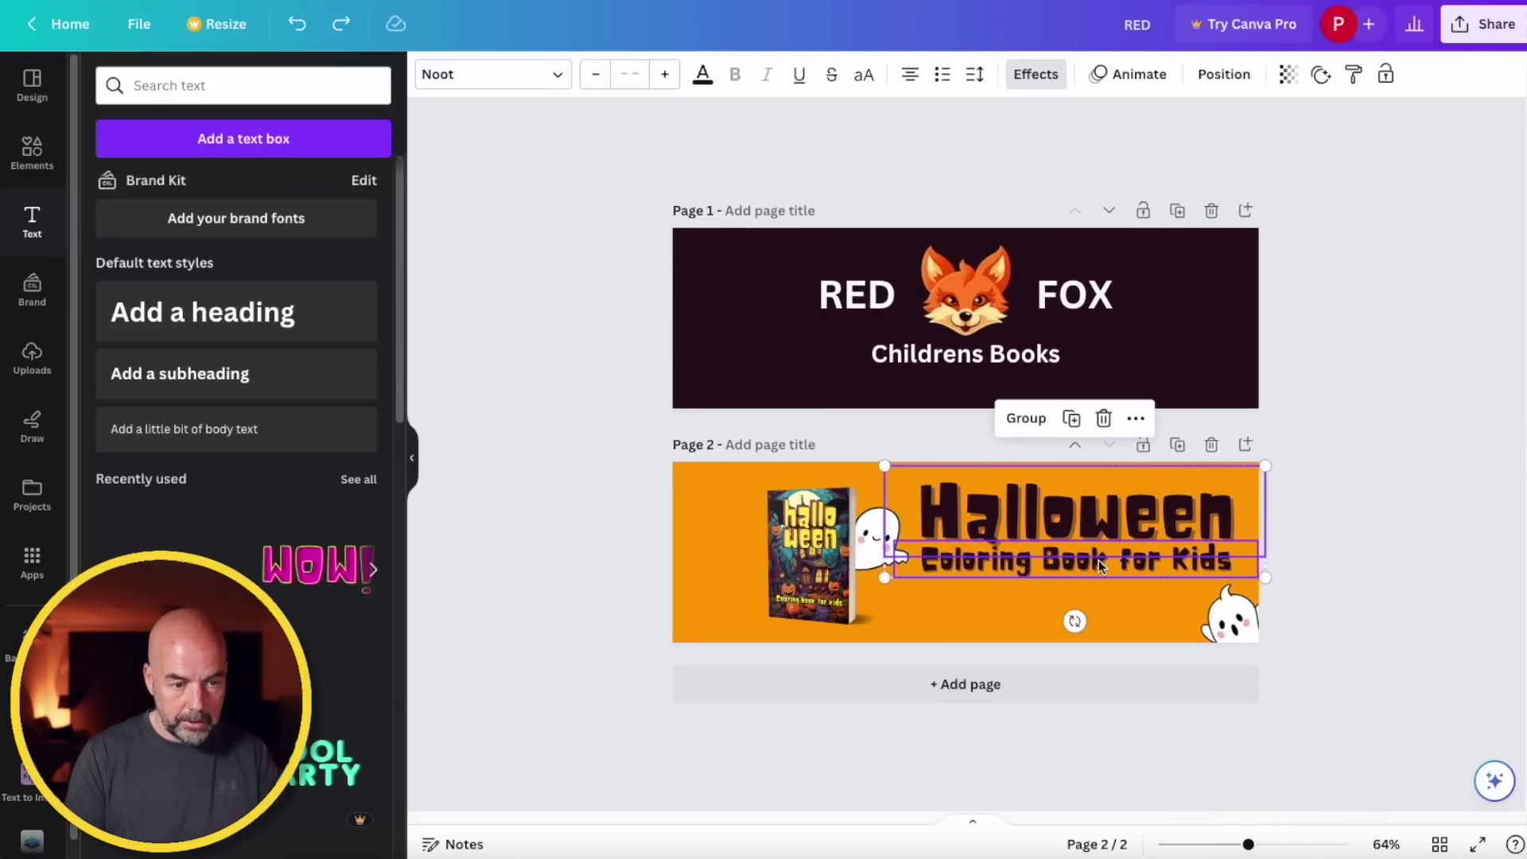
{"action": "left_click_drag", "start_coordinate": [1100, 565], "coordinate": [1100, 572]}
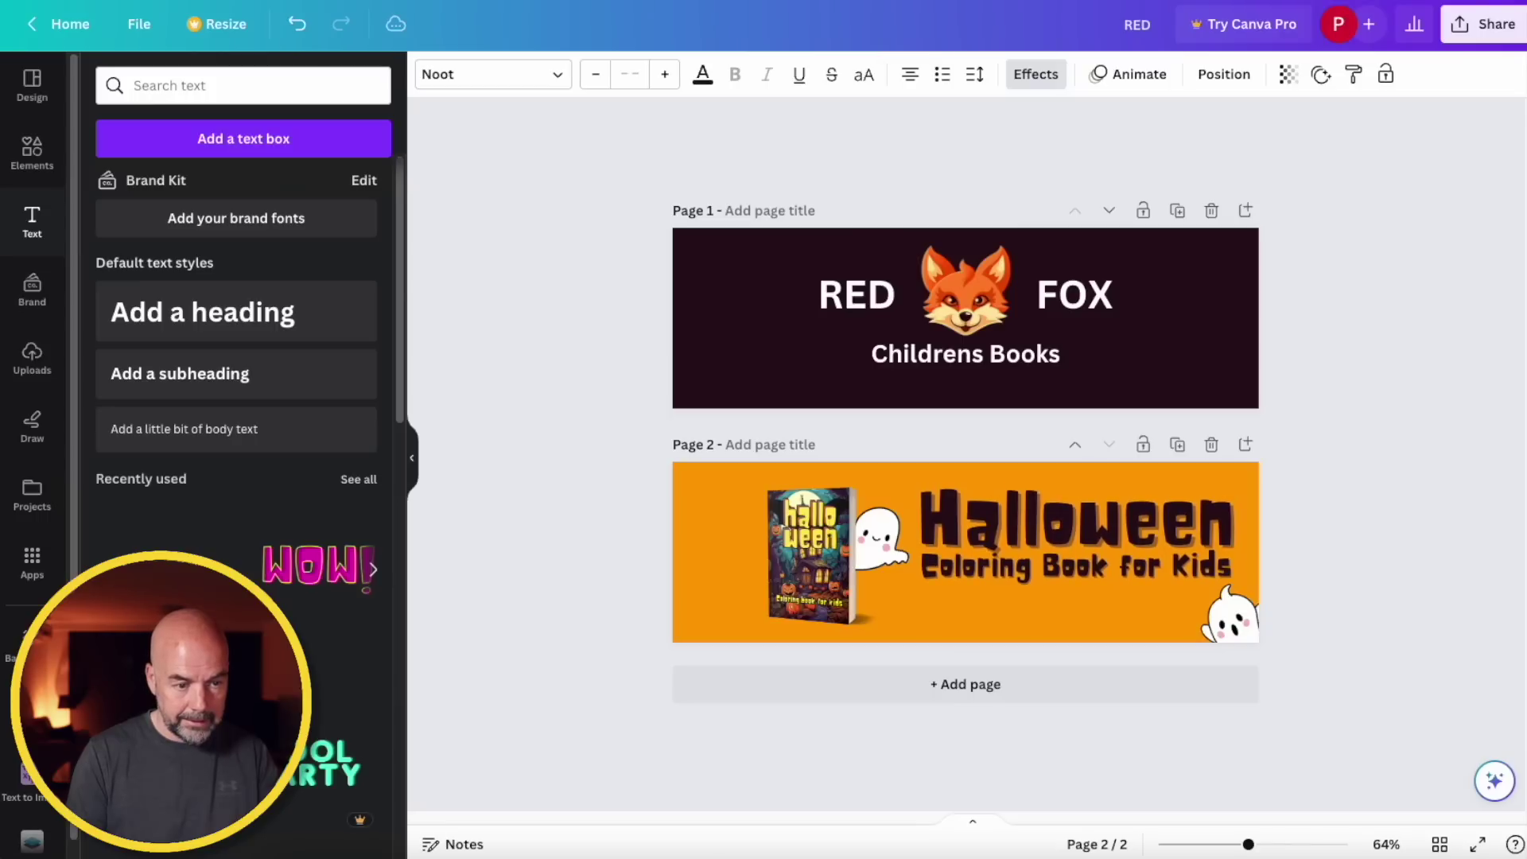
{"action": "left_click", "coordinate": [1362, 560]}
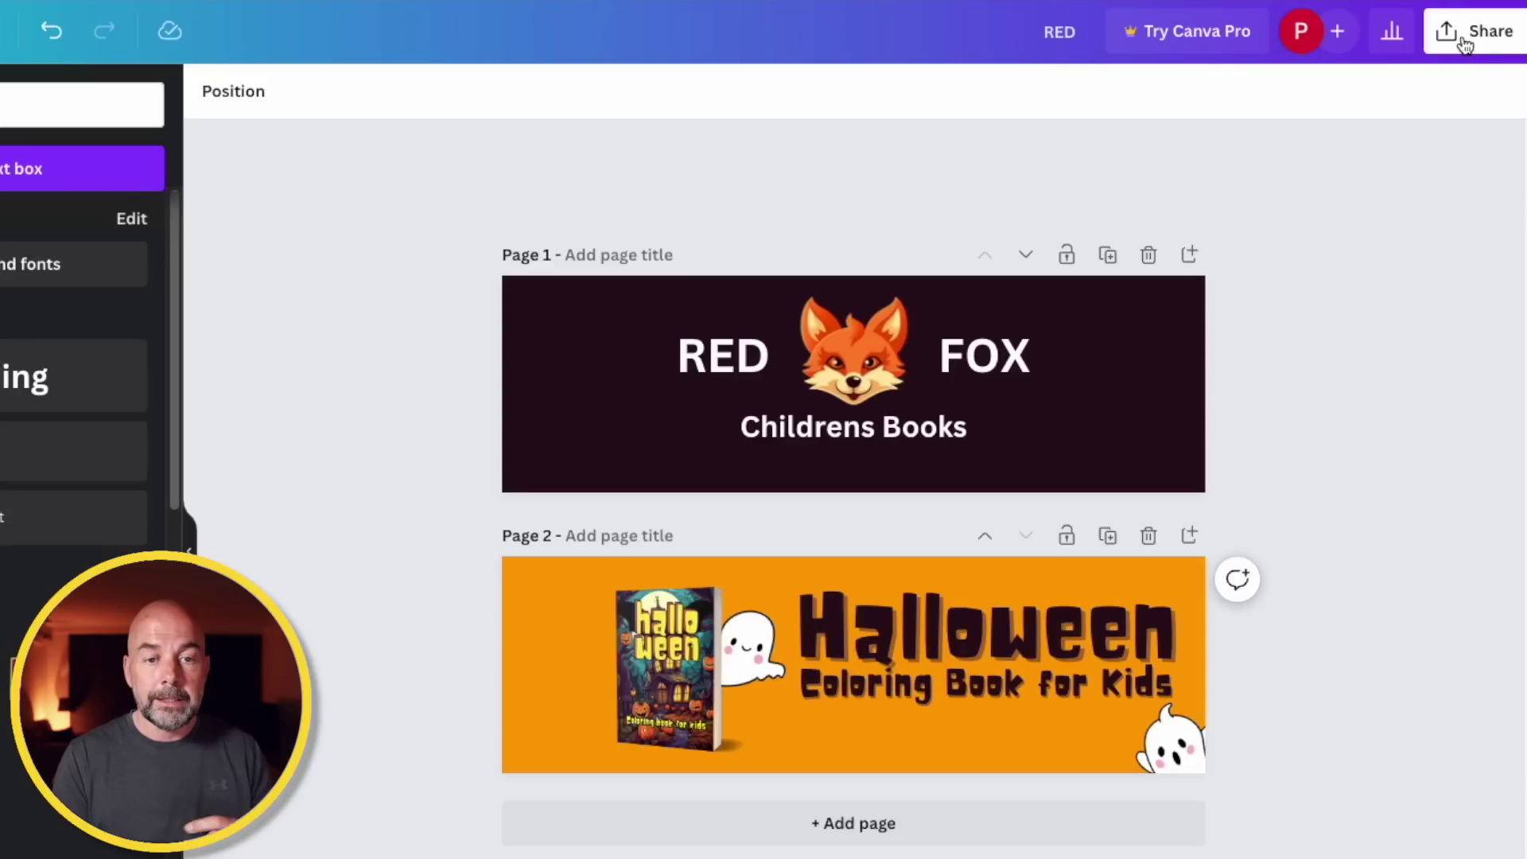
Download all pages of the banner design as JPG files
{"action": "left_click", "coordinate": [1466, 40]}
{"action": "left_click", "coordinate": [1225, 603]}
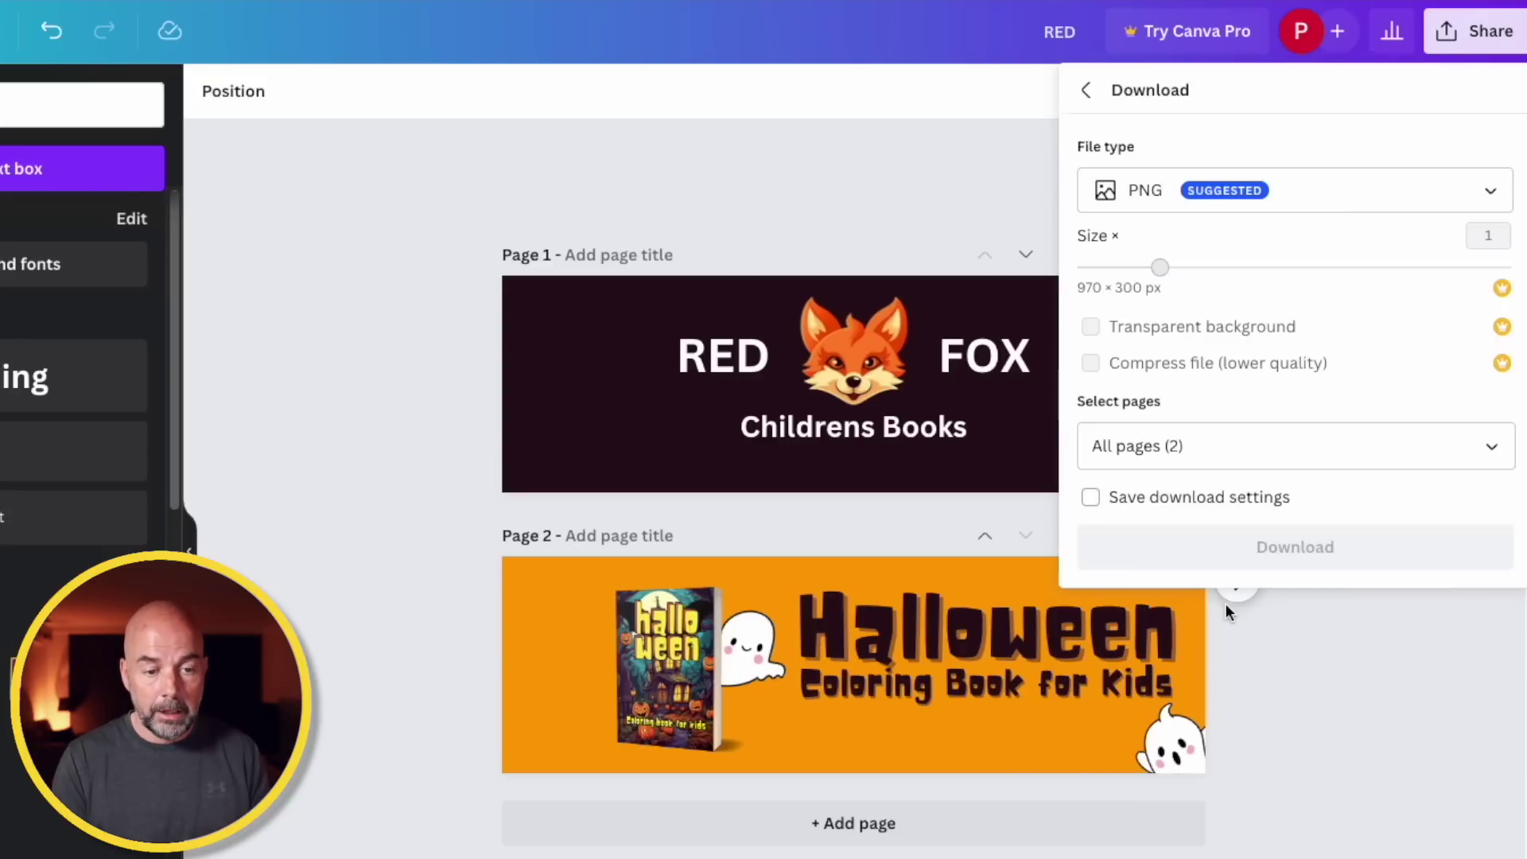
{"action": "left_click", "coordinate": [1237, 213]}
{"action": "left_click", "coordinate": [1200, 251]}
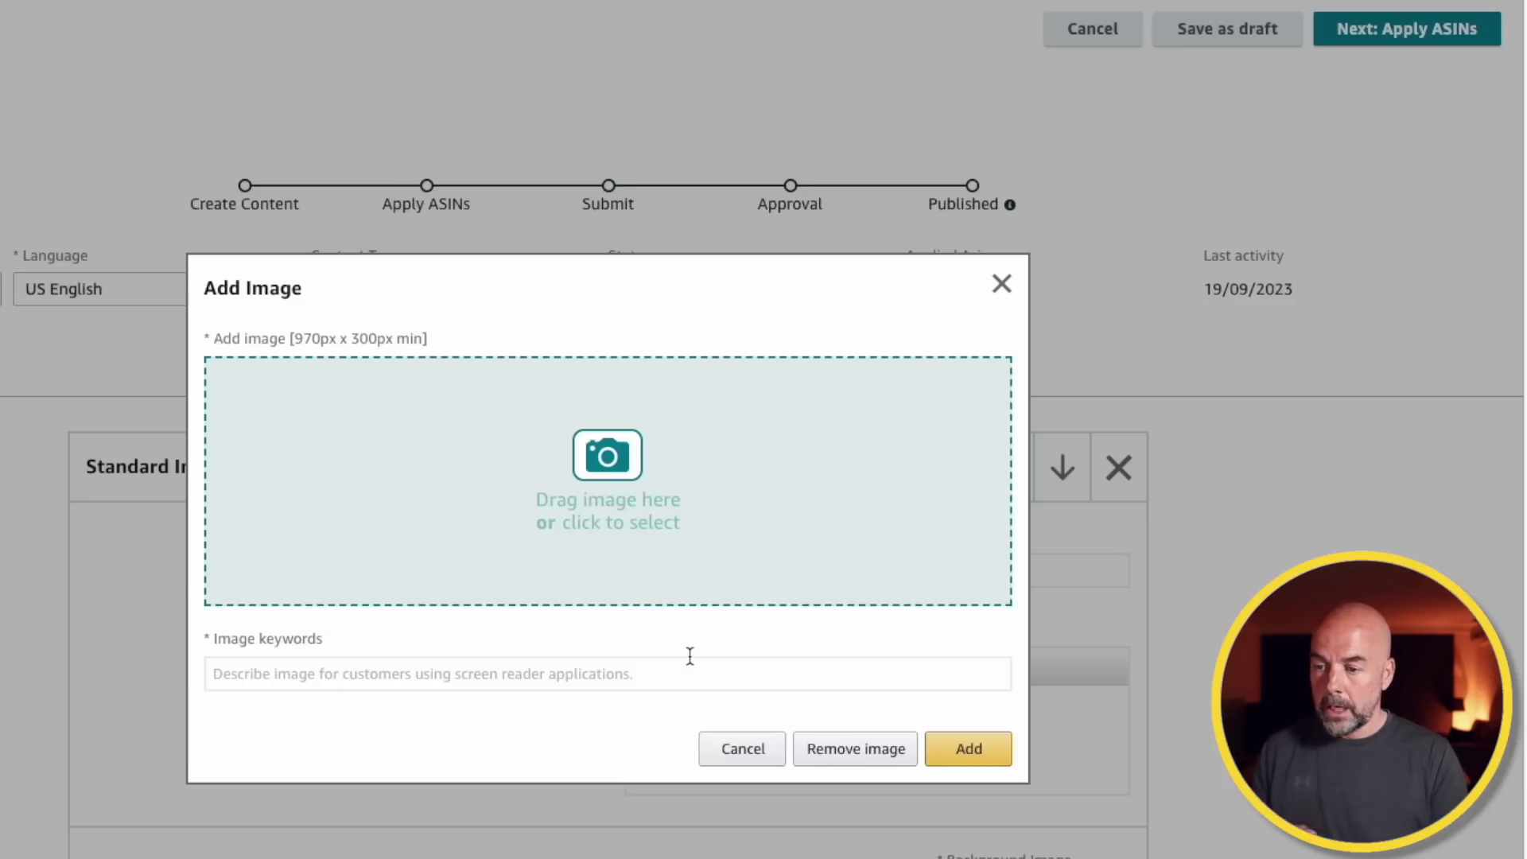
Upload the RED FOX banner image with keywords and add it to the first module
{"action": "left_click_drag", "start_coordinate": [1511, 132], "coordinate": [608, 477]}
{"action": "left_click", "coordinate": [968, 750]}
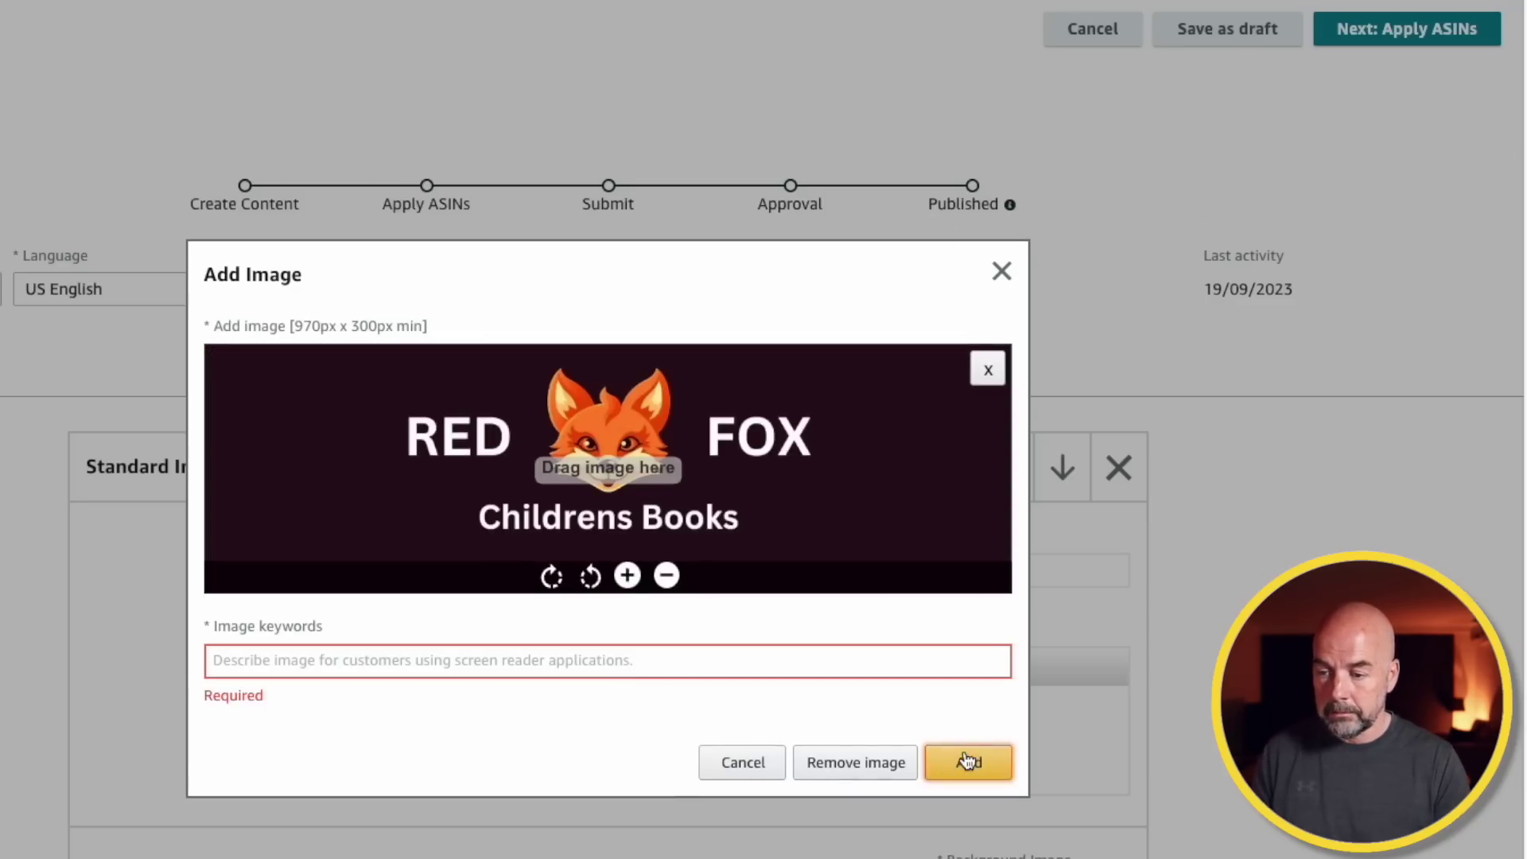
{"action": "left_click", "coordinate": [619, 664]}
{"action": "type", "text": "Halloween Book Logo Banne"}
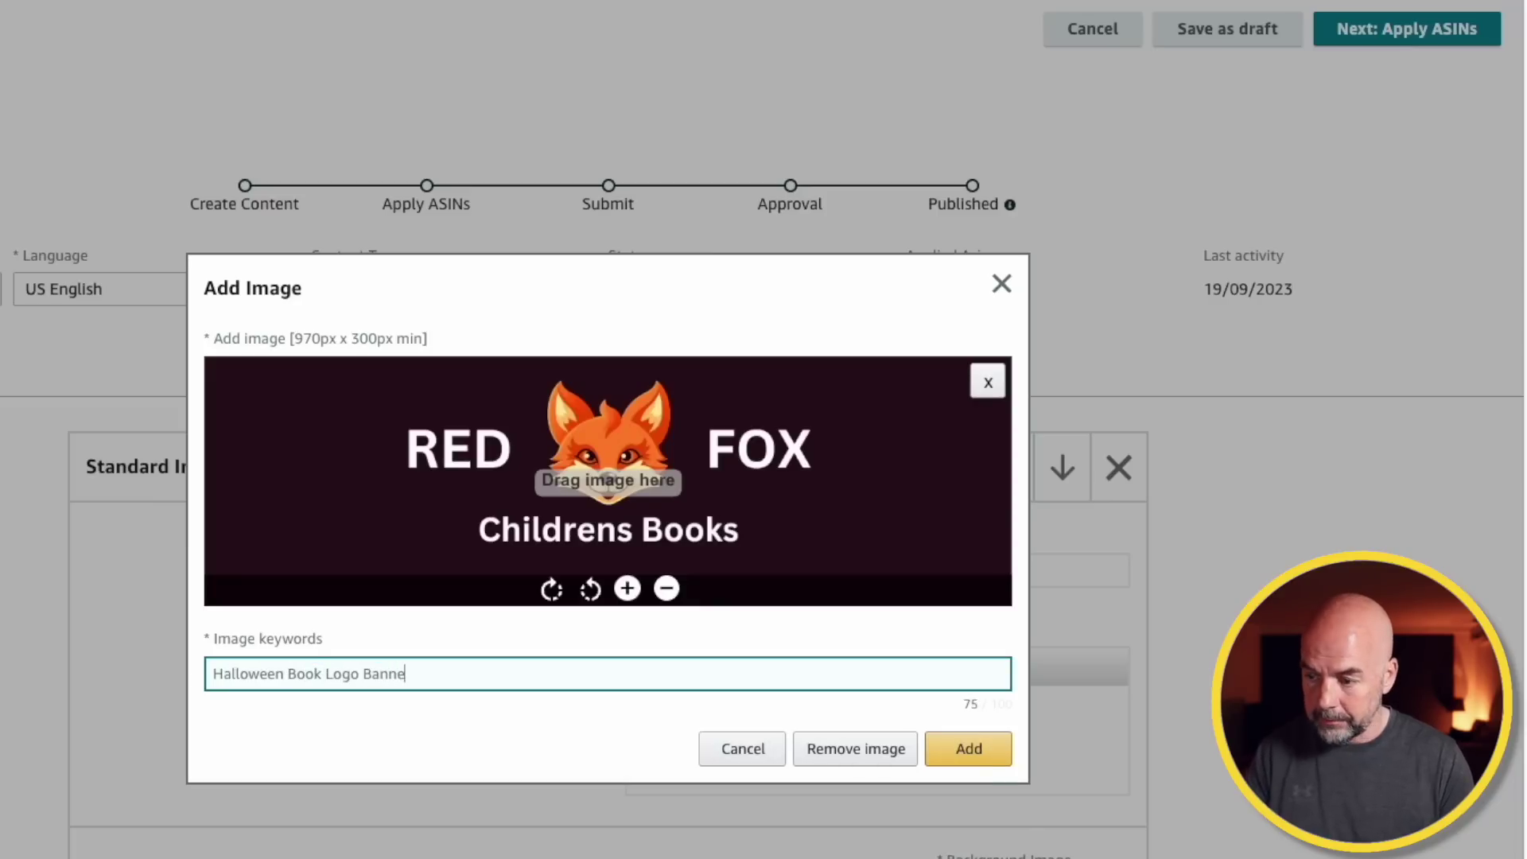
{"action": "left_click", "coordinate": [984, 758]}
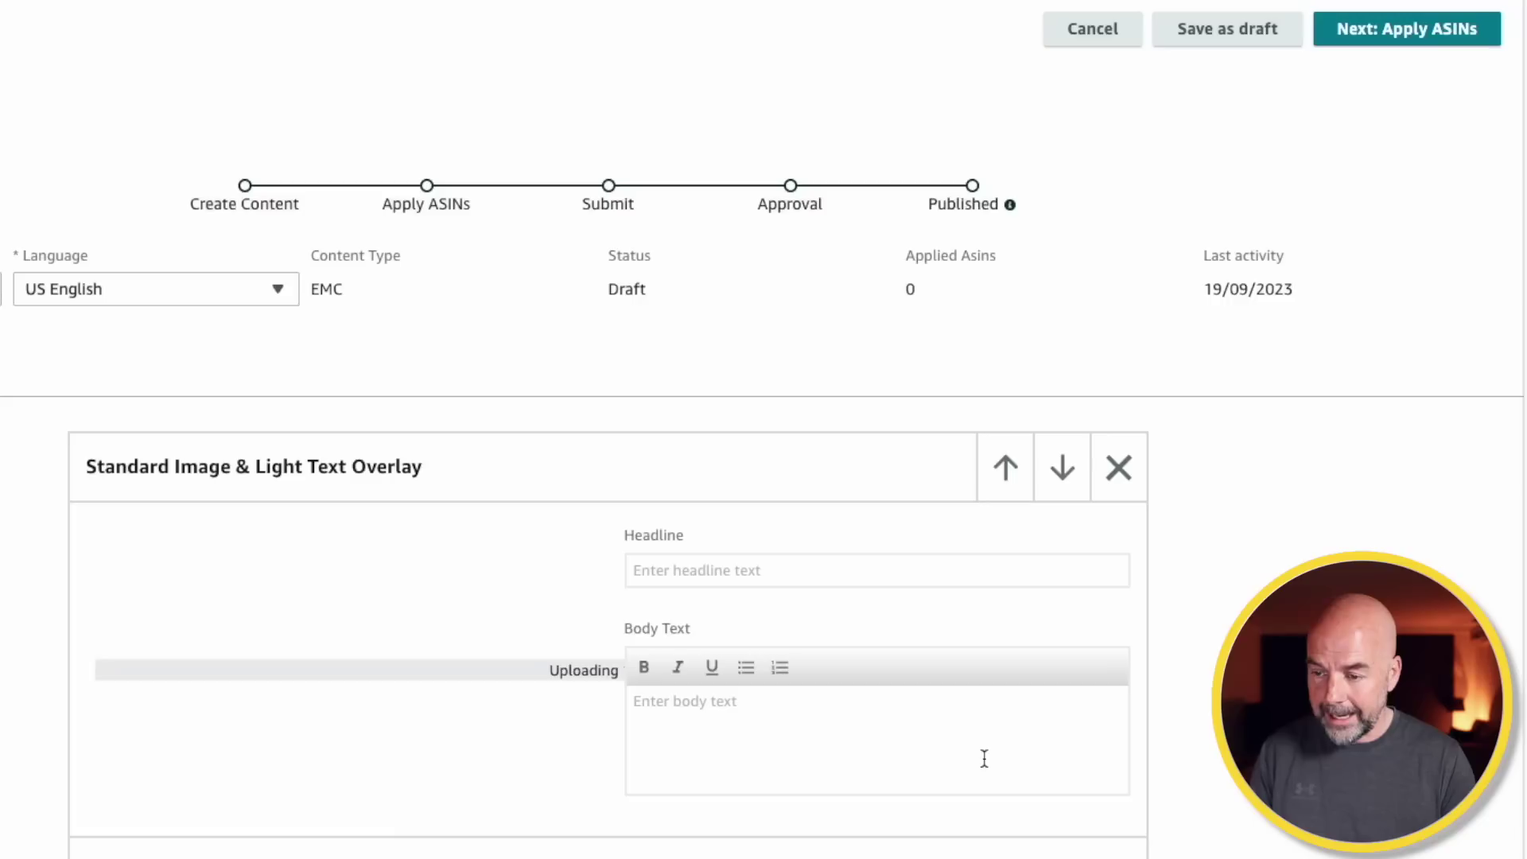
Add a Standard Image & Light Text Overlay module to the A+ content
{"action": "scroll", "coordinate": [974, 761], "scroll_direction": "down", "scroll_amount": 5}
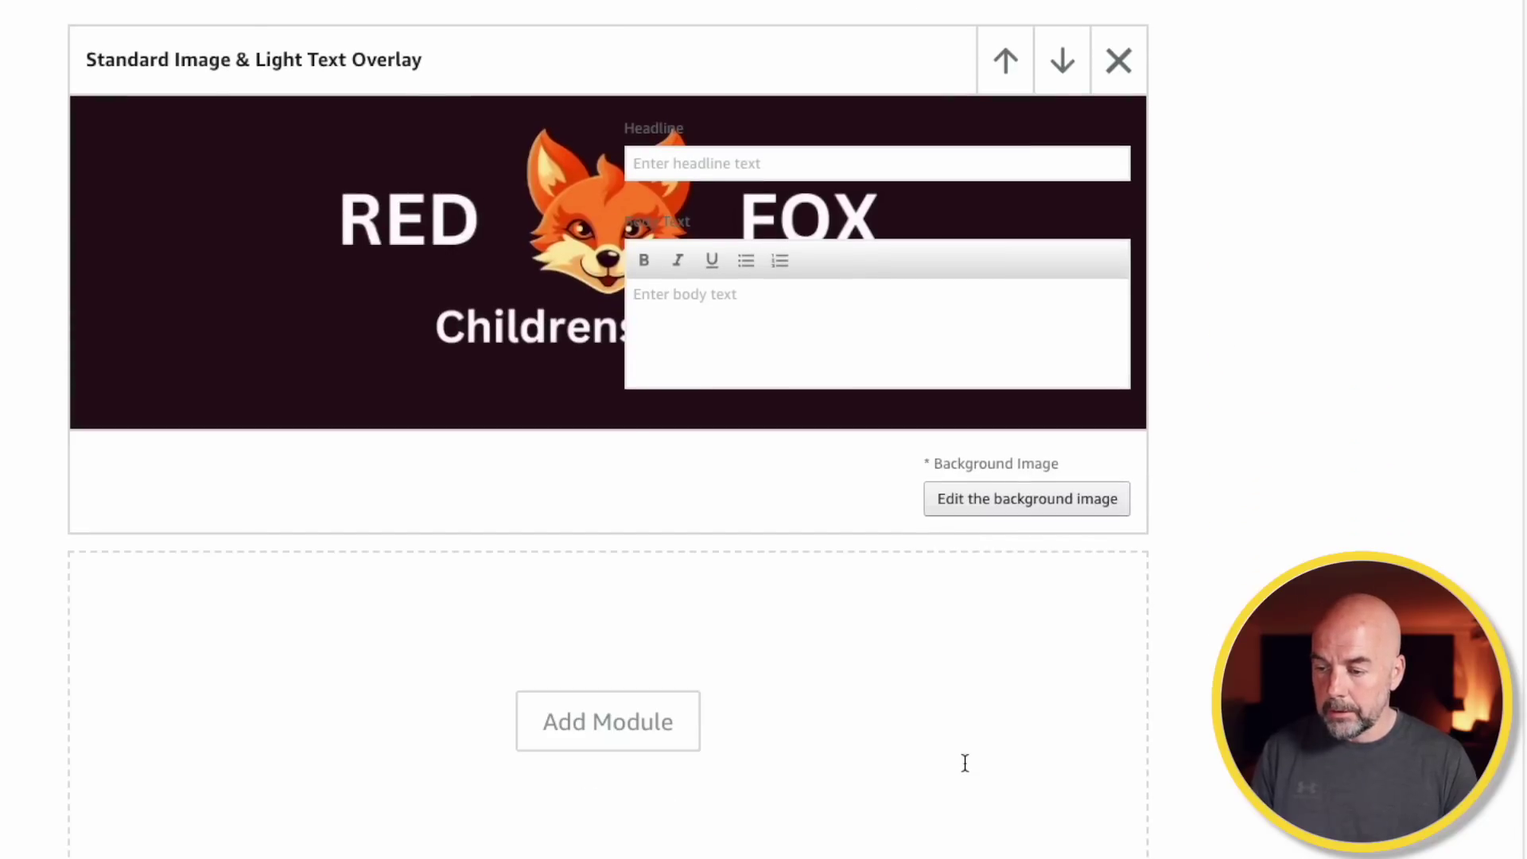
{"action": "left_click", "coordinate": [610, 743]}
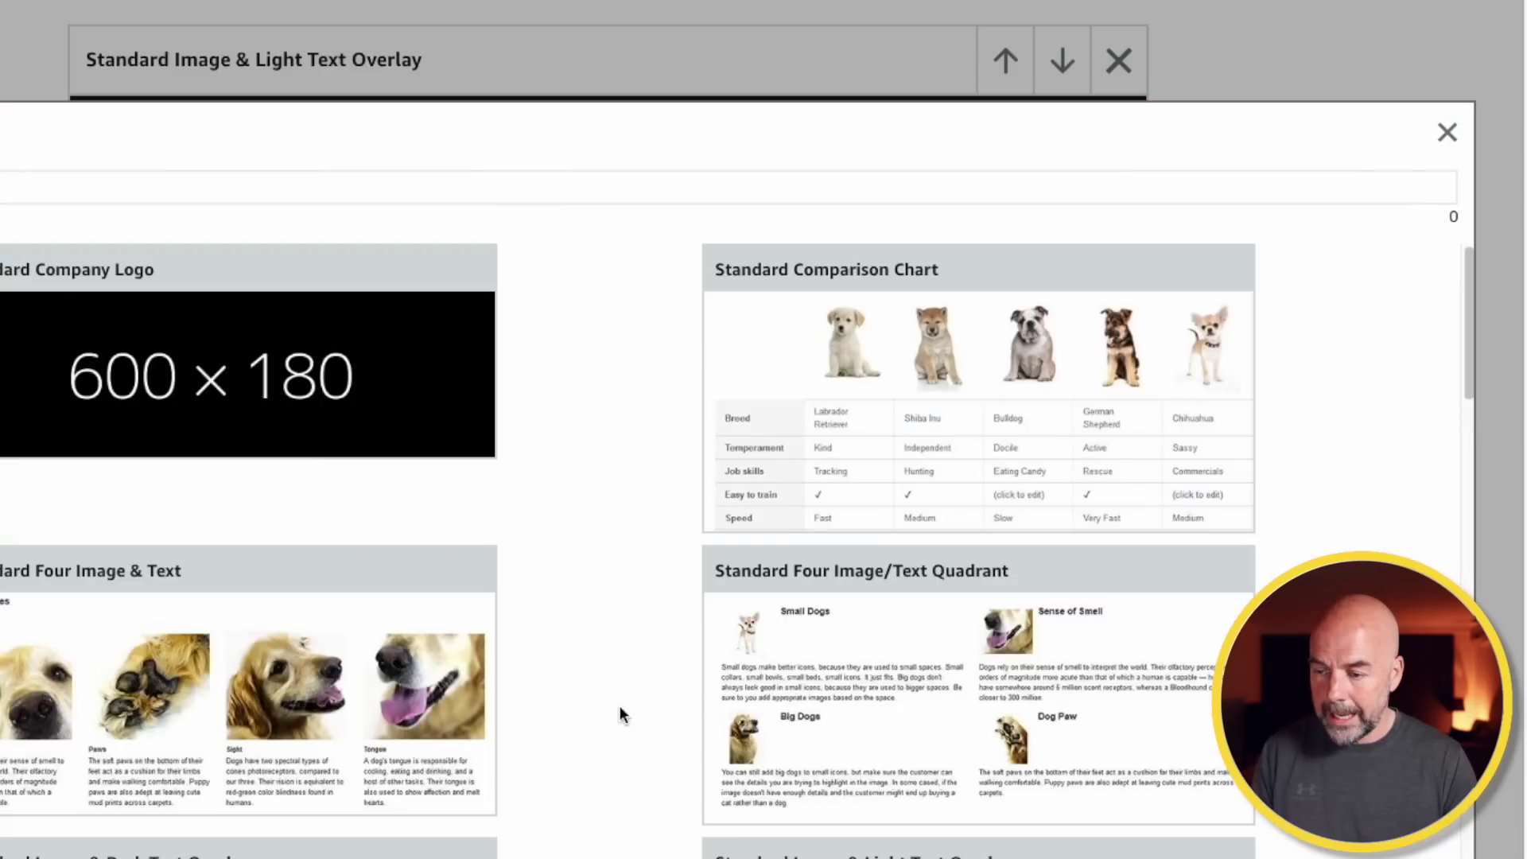
{"action": "scroll", "coordinate": [616, 680], "scroll_direction": "down", "scroll_amount": 4}
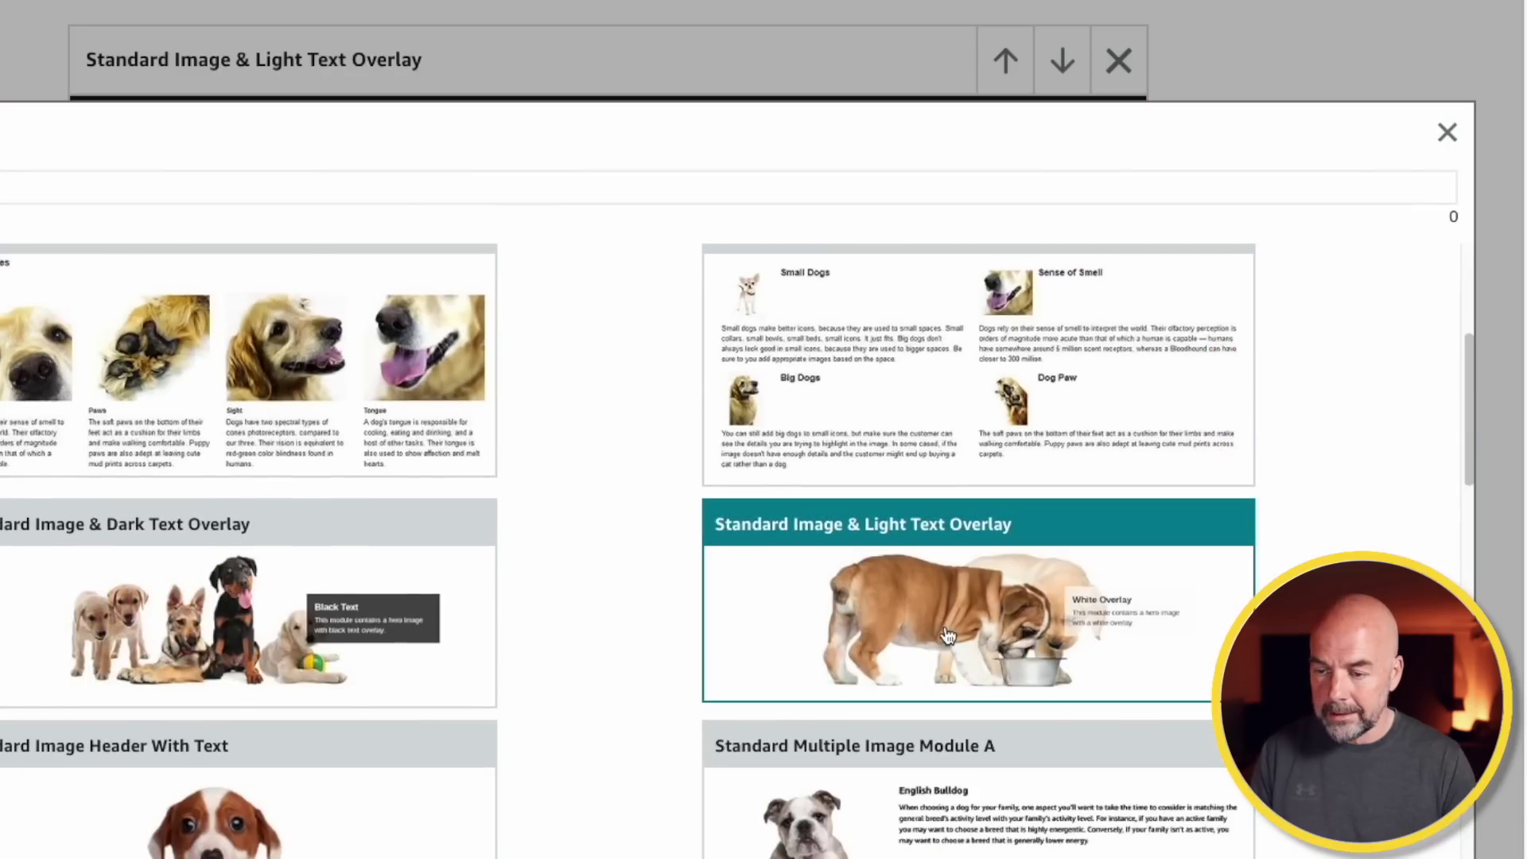
{"action": "left_click", "coordinate": [947, 634]}
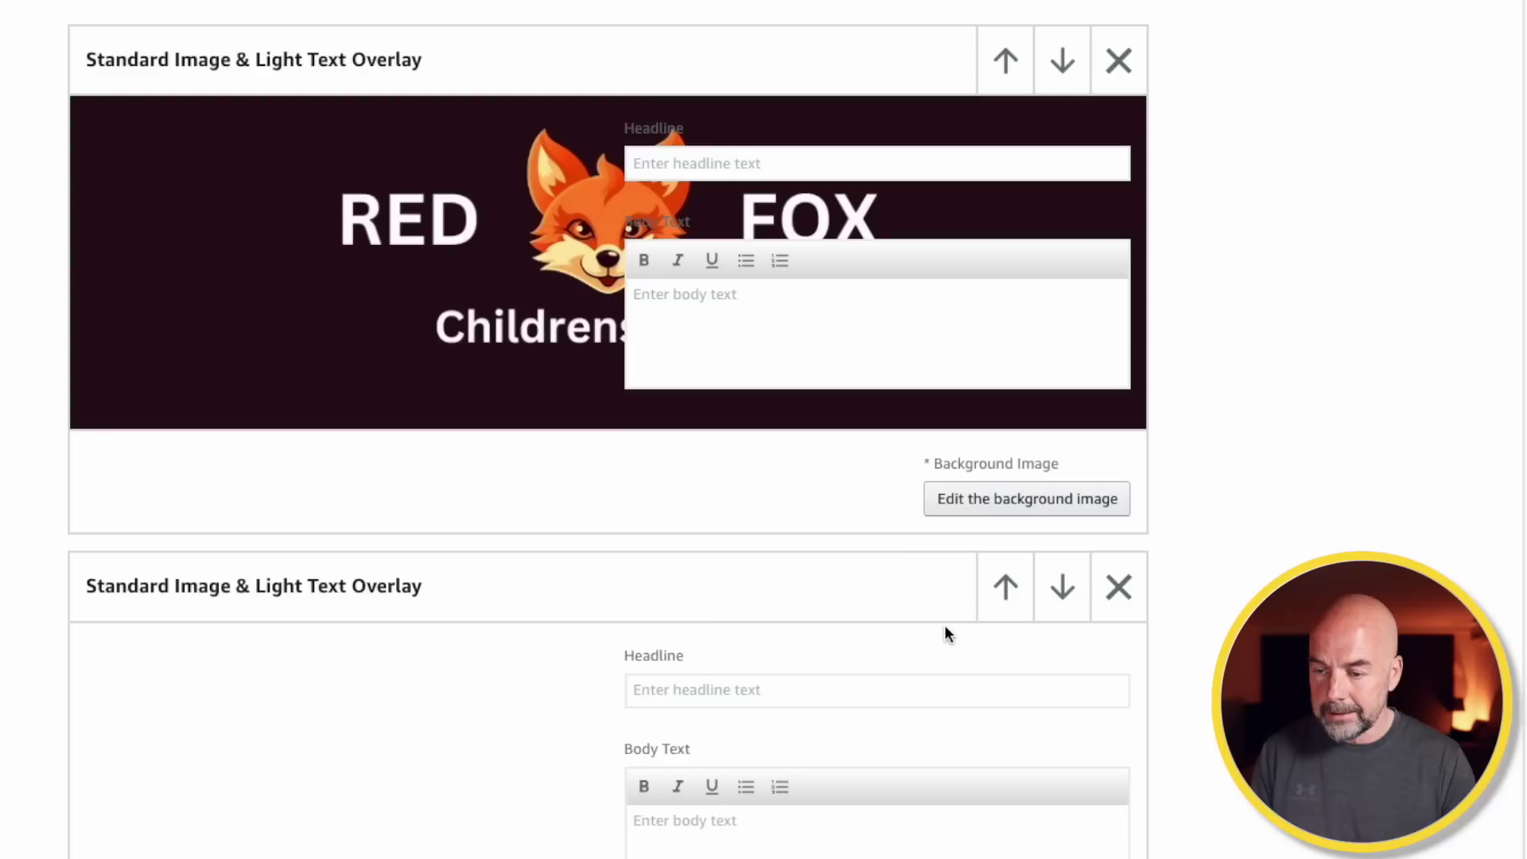
Upload the Halloween coloring-book banner with 'Hallo' keywords into the new overlay module
{"action": "left_click", "coordinate": [498, 740]}
{"action": "left_click_drag", "start_coordinate": [1526, 430], "coordinate": [681, 443]}
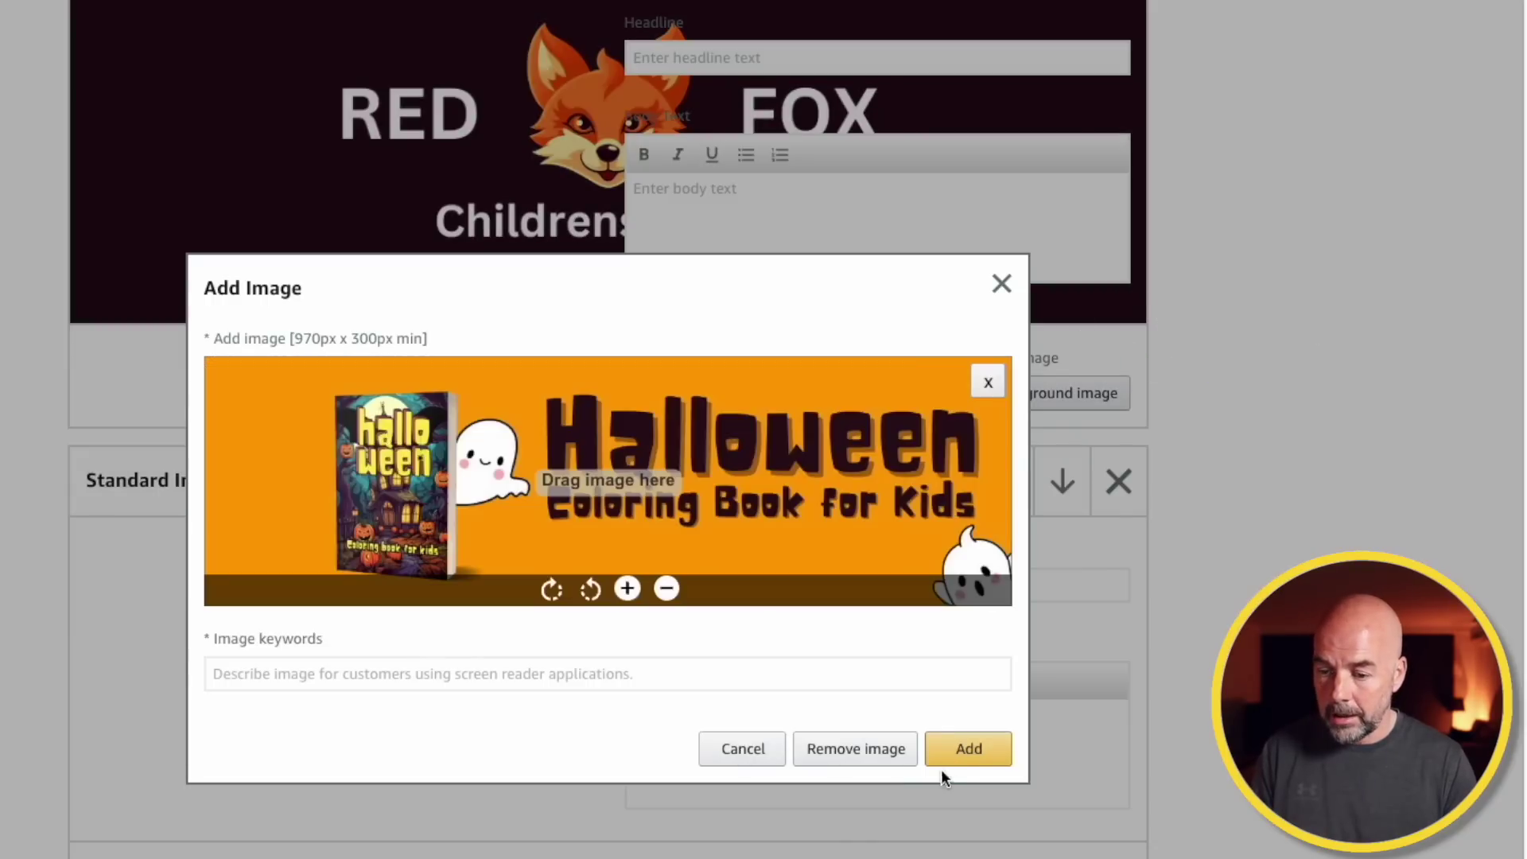
{"action": "left_click", "coordinate": [643, 675]}
{"action": "type", "text": "Halloween Book For Kids"}
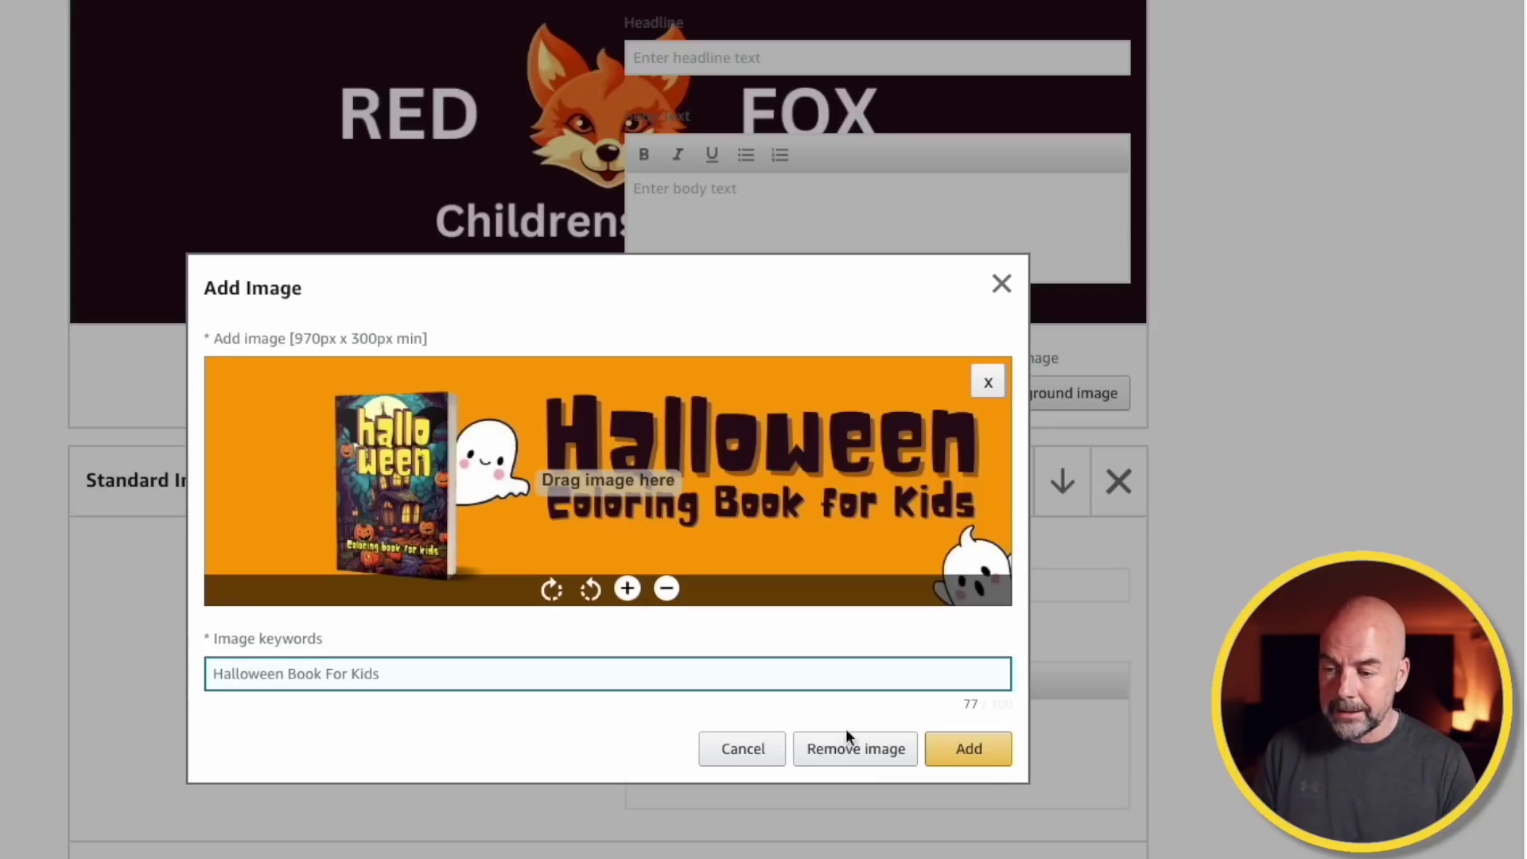
{"action": "left_click", "coordinate": [996, 756]}
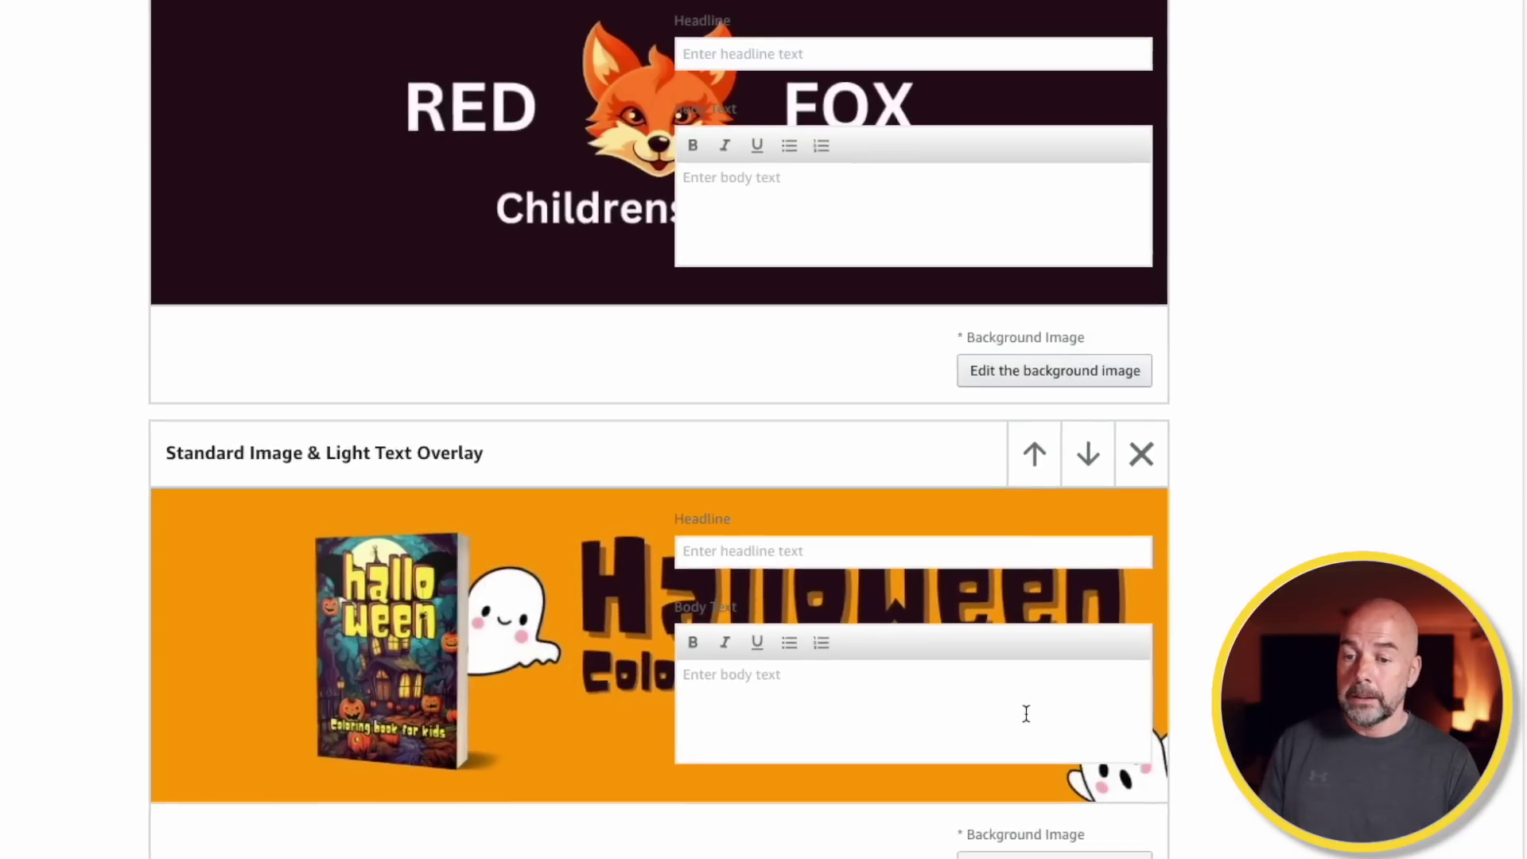
{"action": "scroll", "coordinate": [300, 501], "scroll_direction": "up", "scroll_amount": 3}
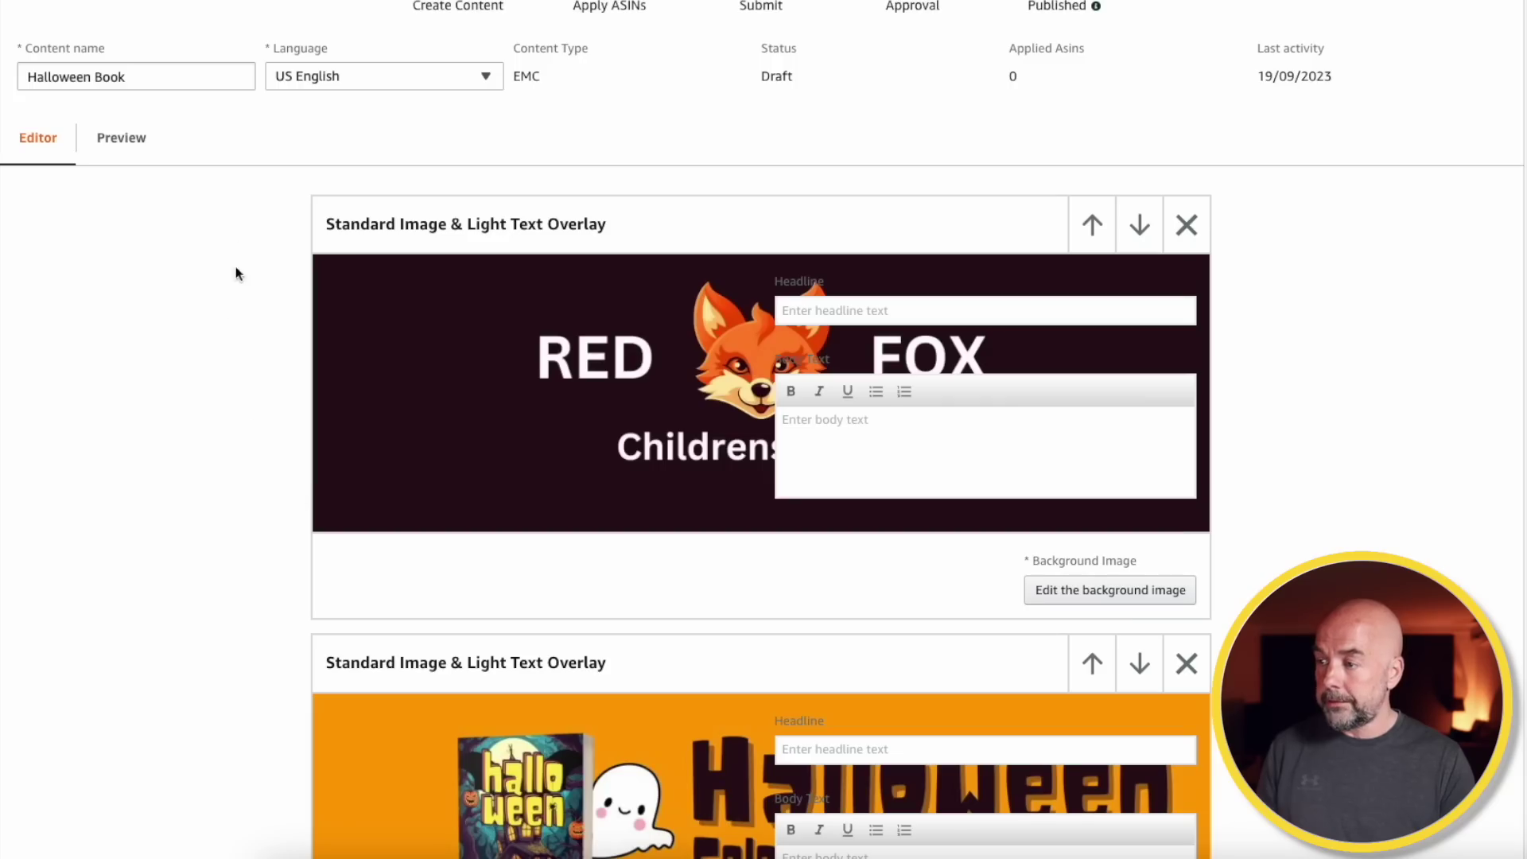
Preview the A+ content so far, then return to module editing
{"action": "left_click", "coordinate": [129, 146]}
{"action": "scroll", "coordinate": [1327, 471], "scroll_direction": "down", "scroll_amount": 1}
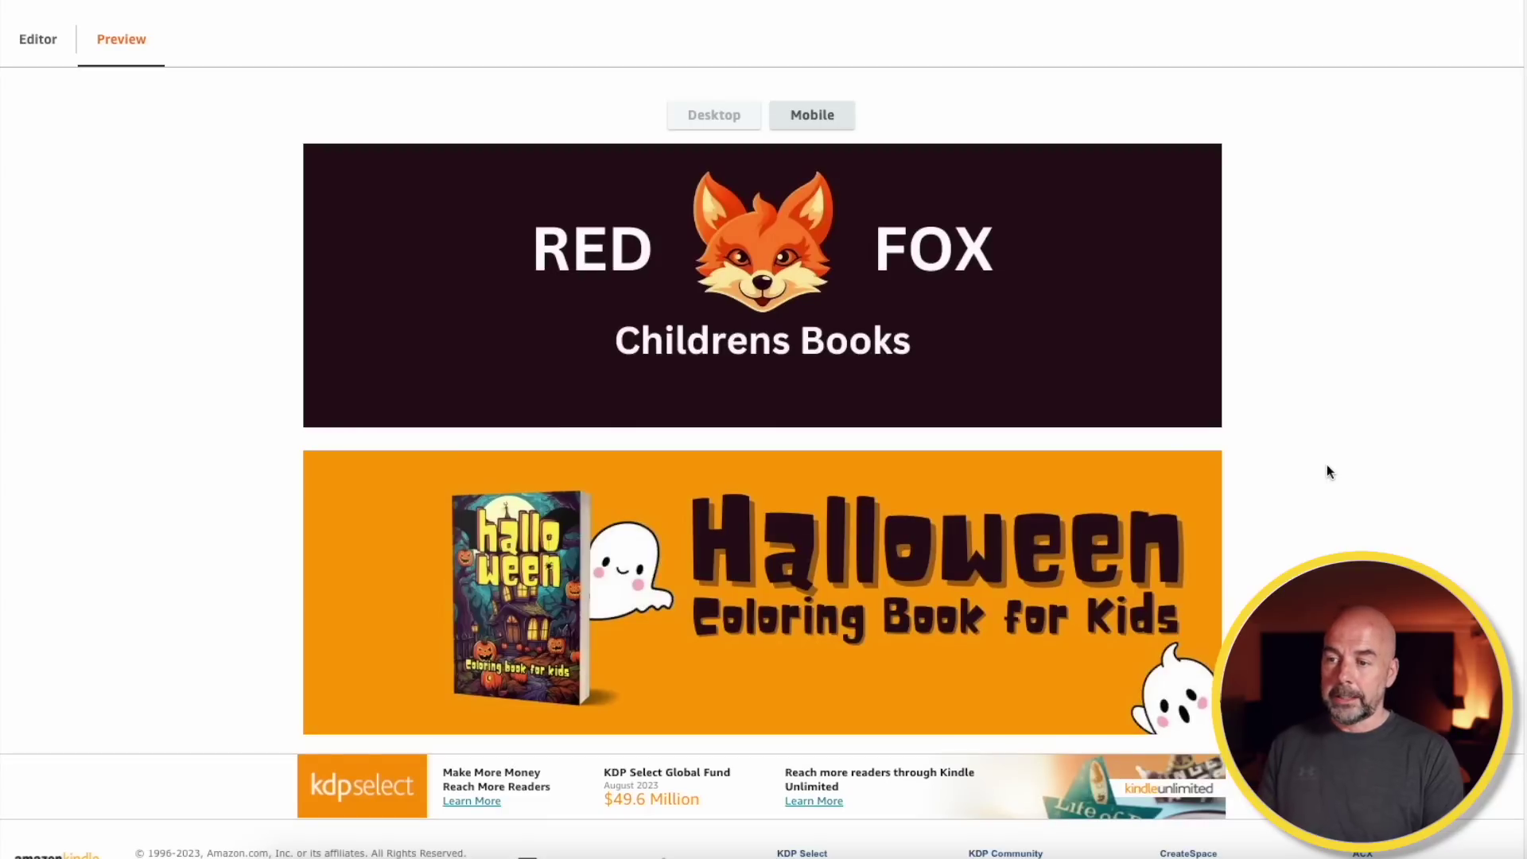
{"action": "scroll", "coordinate": [1325, 469], "scroll_direction": "down", "scroll_amount": 1}
{"action": "scroll", "coordinate": [716, 318], "scroll_direction": "up", "scroll_amount": 1}
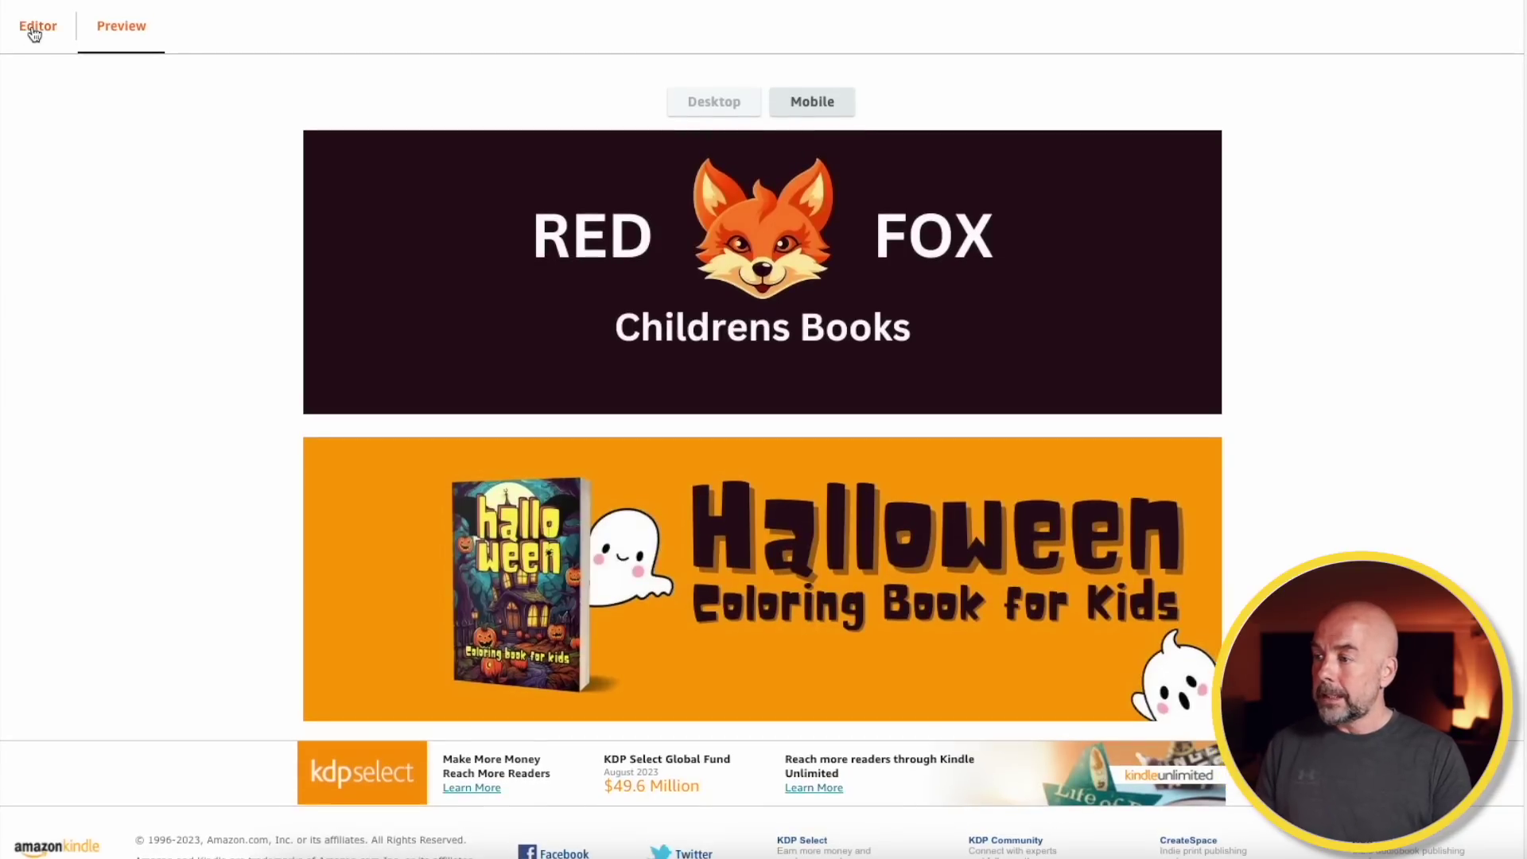
{"action": "left_click", "coordinate": [33, 30]}
Add a Standard Three Images & Text module and scroll to its three empty image slots
{"action": "scroll", "coordinate": [1277, 472], "scroll_direction": "down", "scroll_amount": 6}
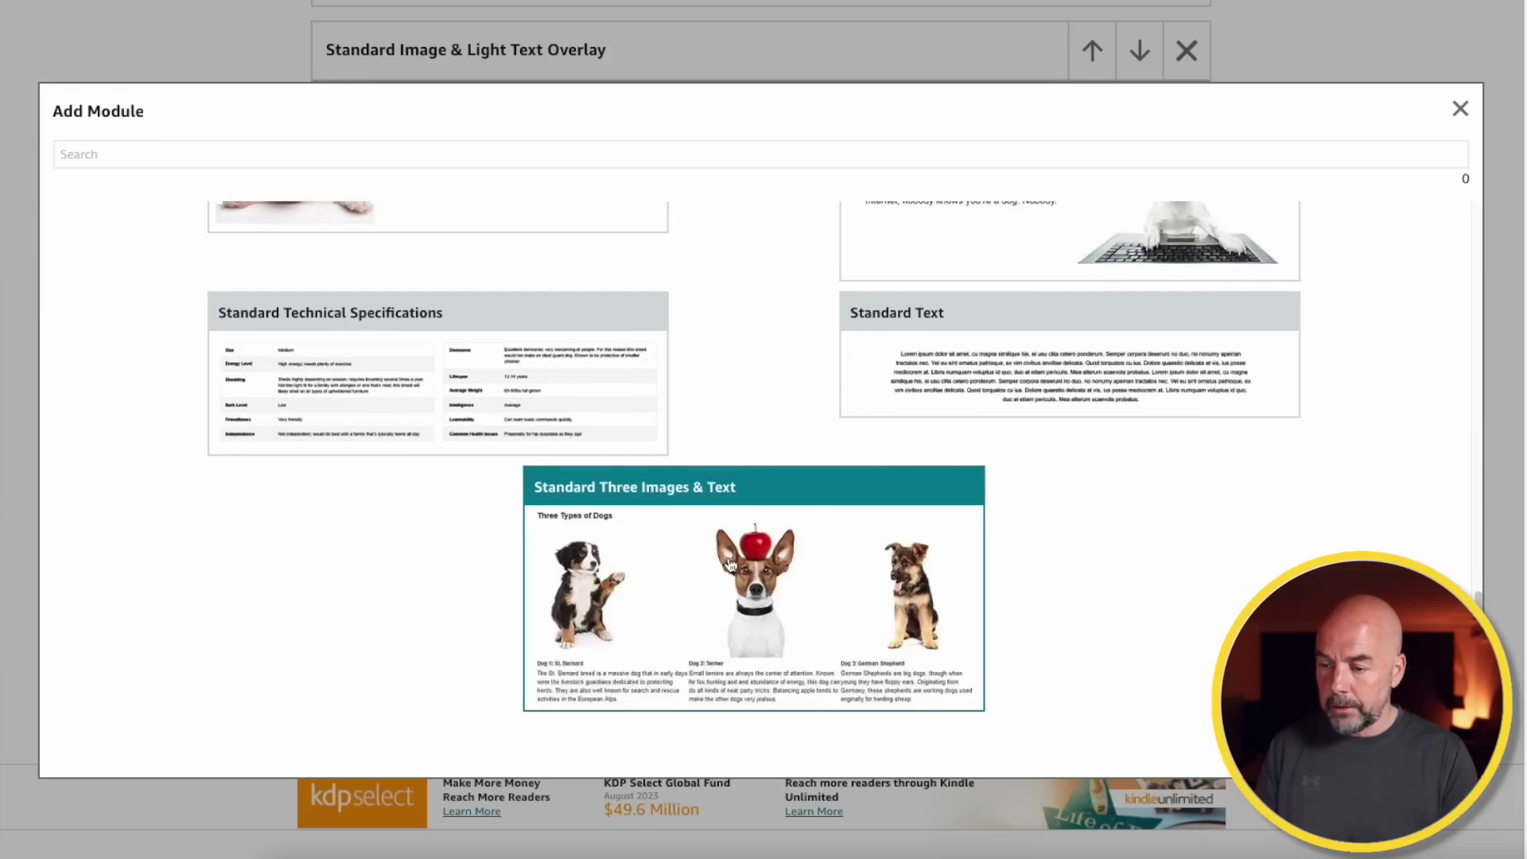
{"action": "left_click", "coordinate": [757, 583]}
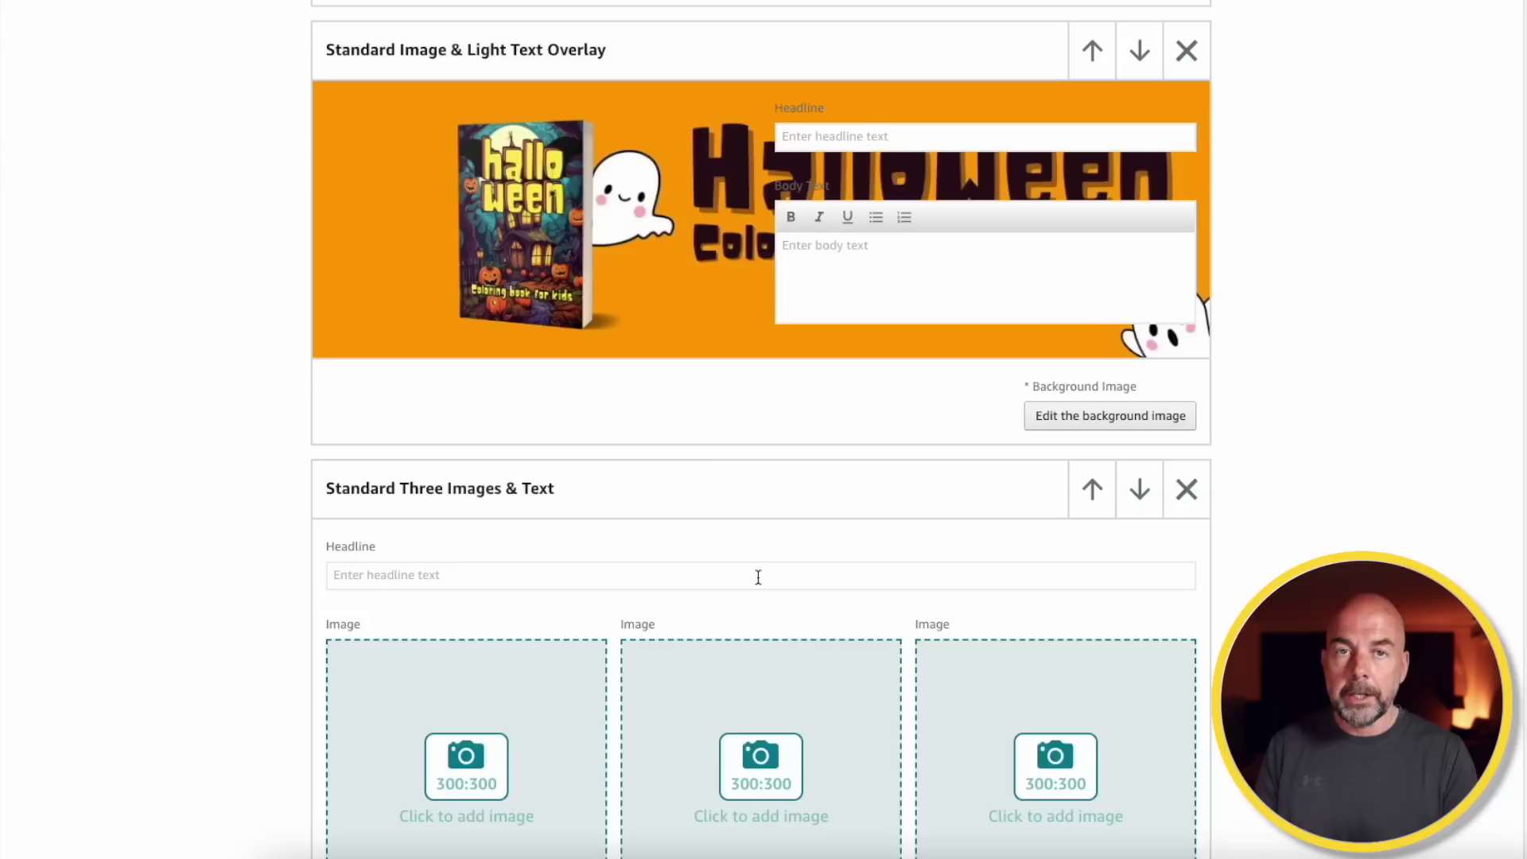
{"action": "scroll", "coordinate": [1288, 385], "scroll_direction": "down", "scroll_amount": 4}
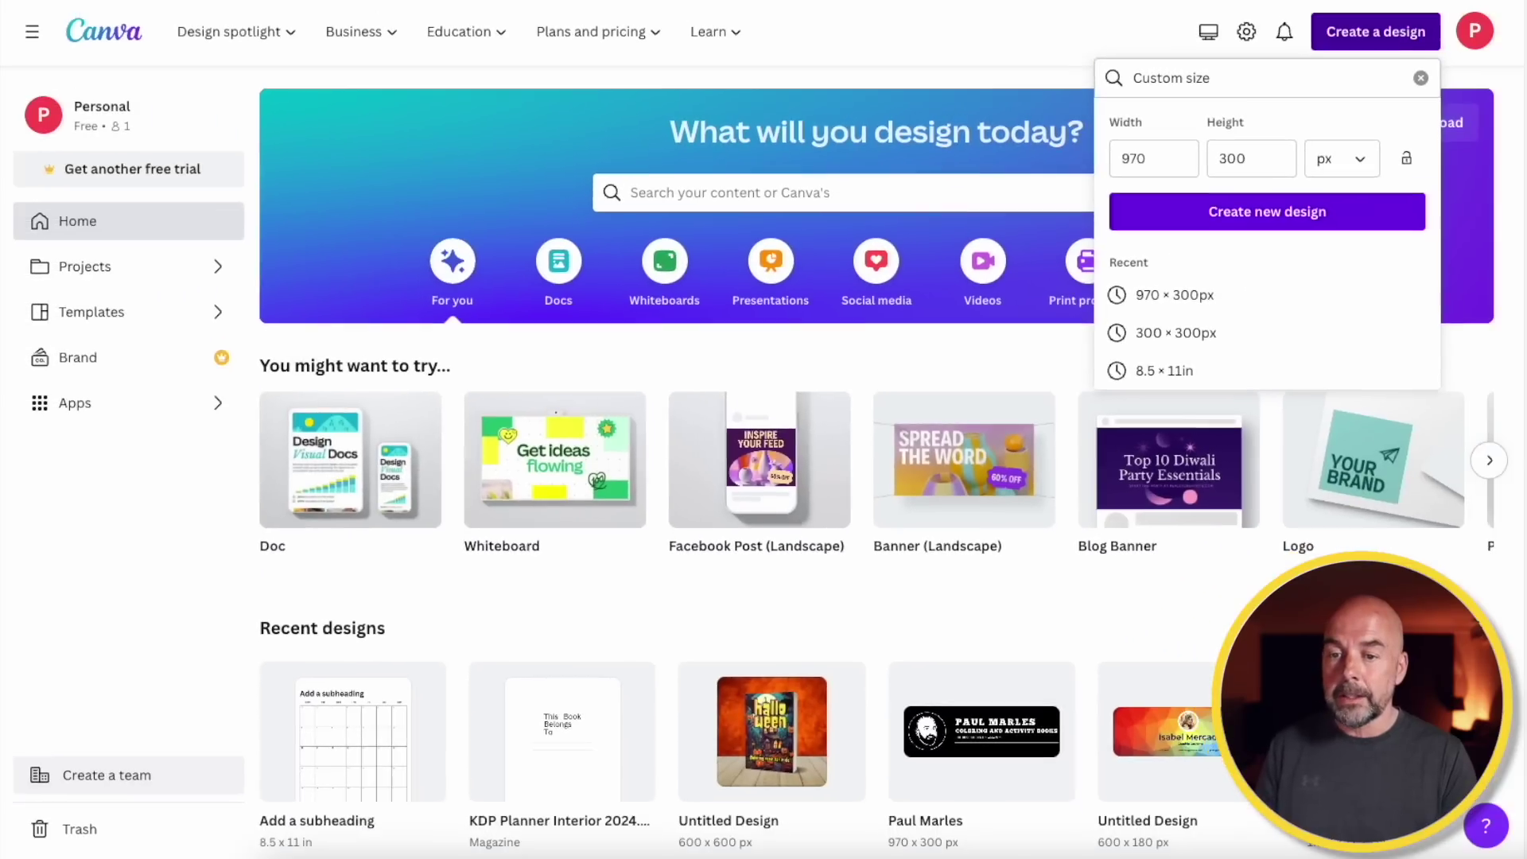
Create a new custom-size Canva design of 300×300 px
{"action": "double_click", "coordinate": [1162, 157]}
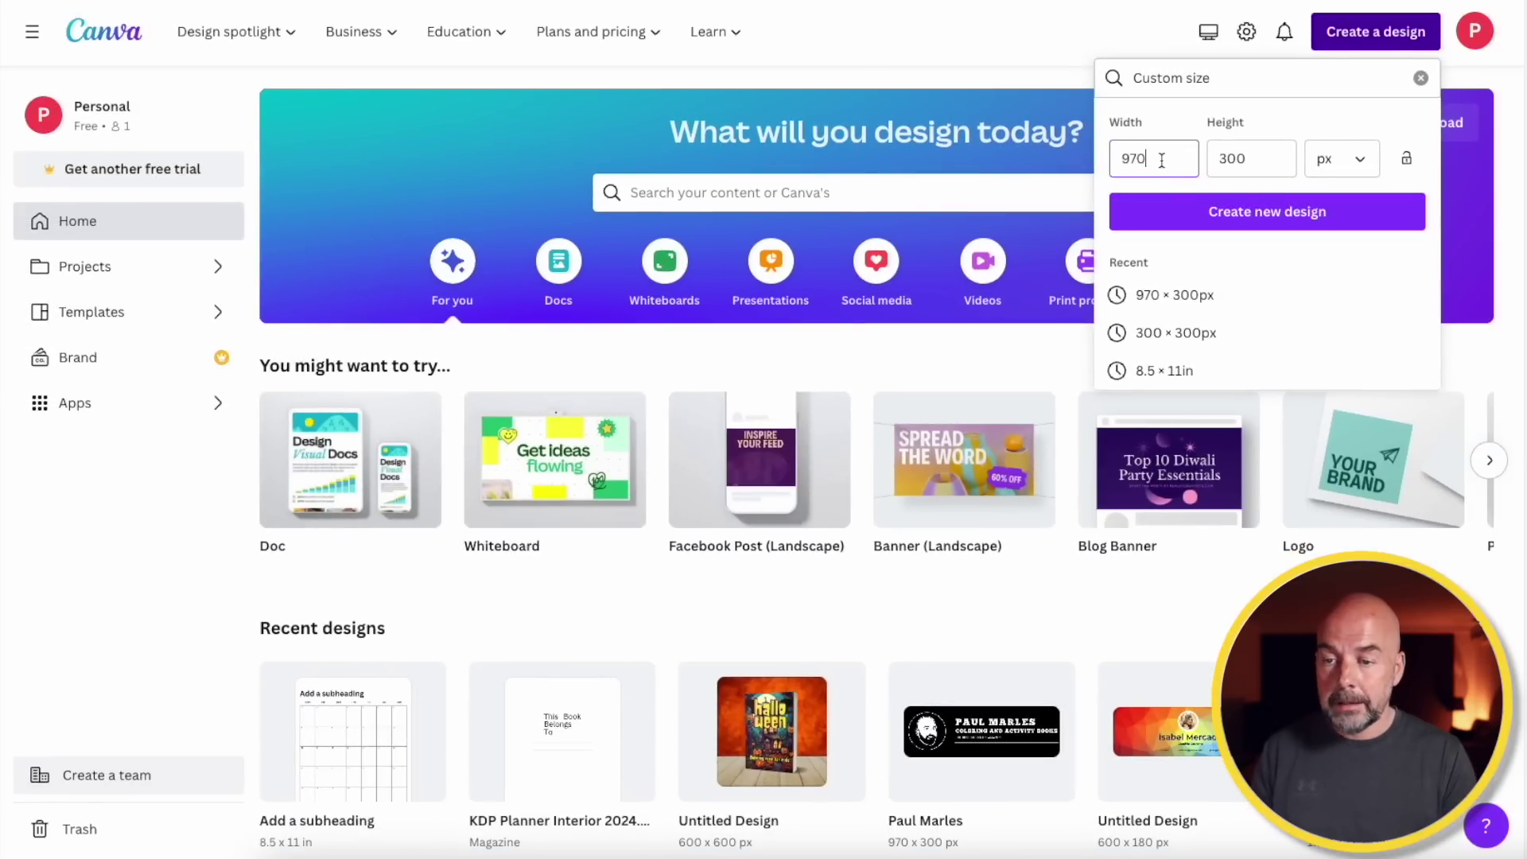
{"action": "type", "text": "300"}
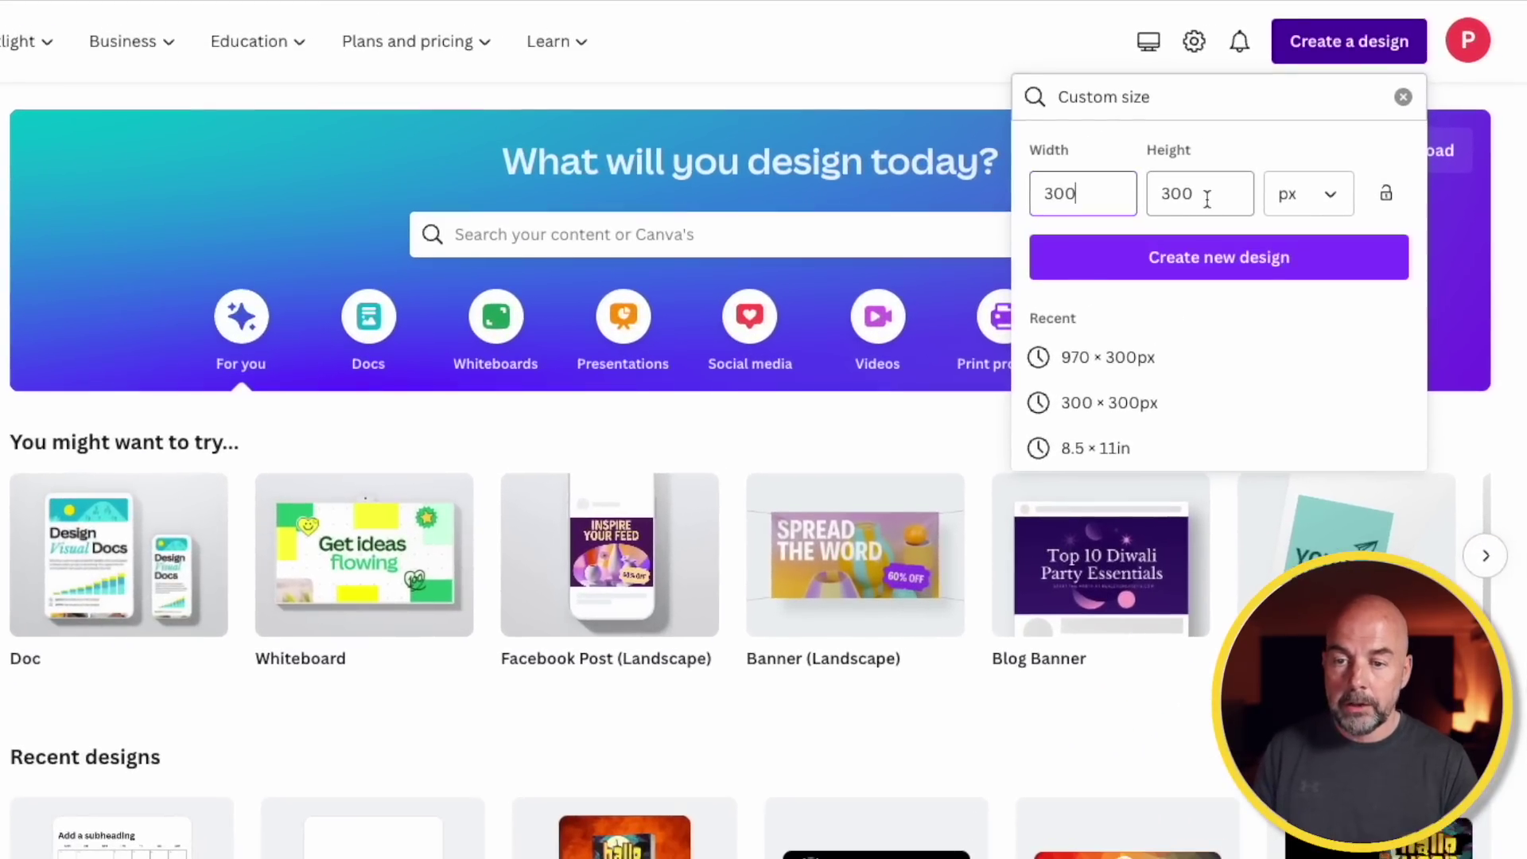
{"action": "left_click", "coordinate": [1331, 199]}
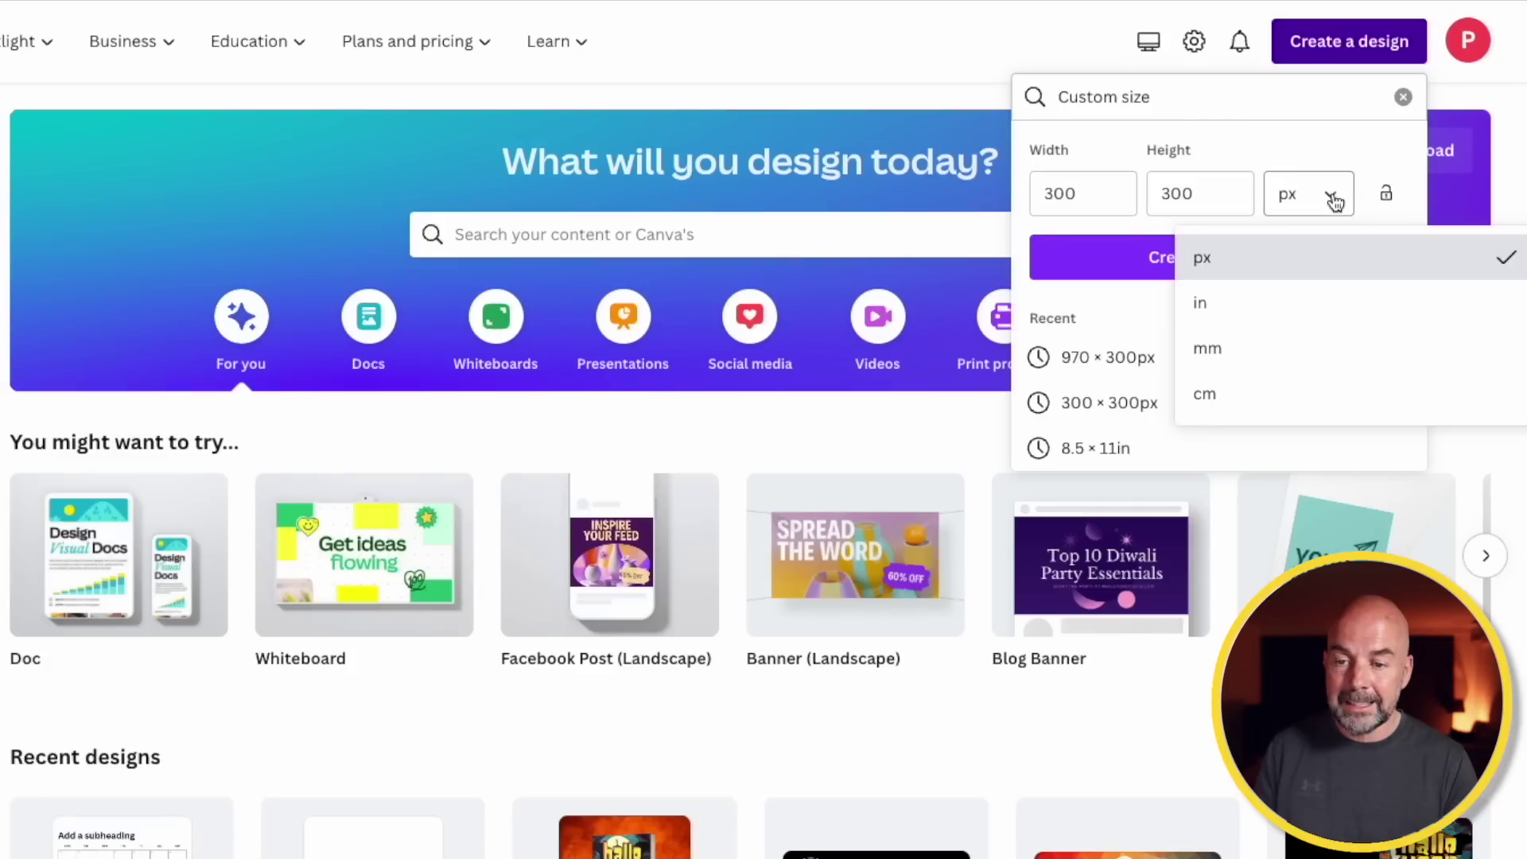
{"action": "left_click", "coordinate": [1326, 257]}
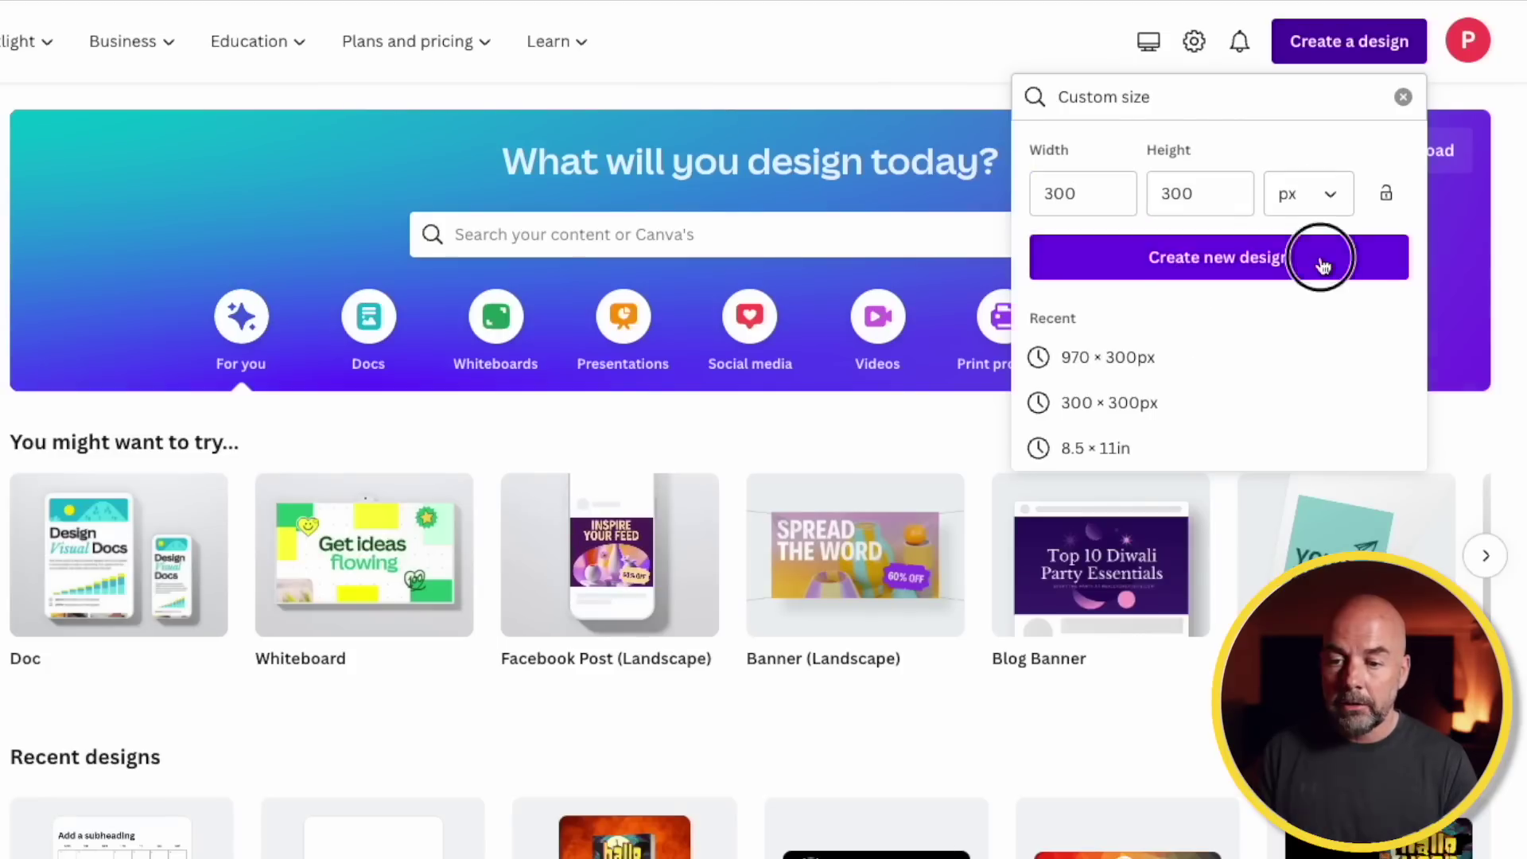
{"action": "left_click", "coordinate": [1324, 261]}
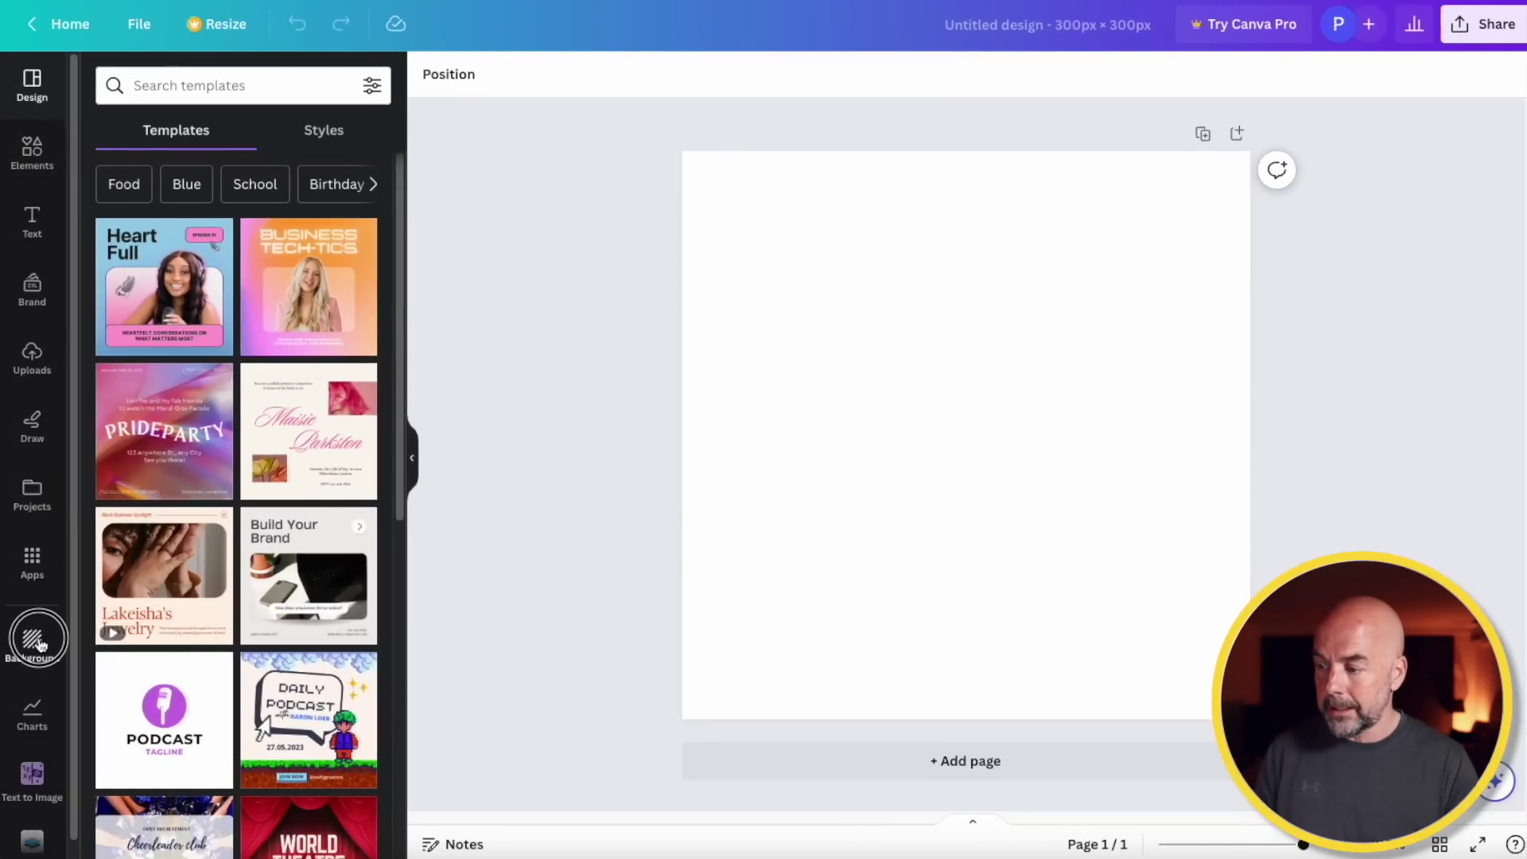
Copy the RED FOX banner's #290E19 hex colour and apply it as the new design's background
{"action": "left_click", "coordinate": [39, 642]}
{"action": "left_click", "coordinate": [206, 144]}
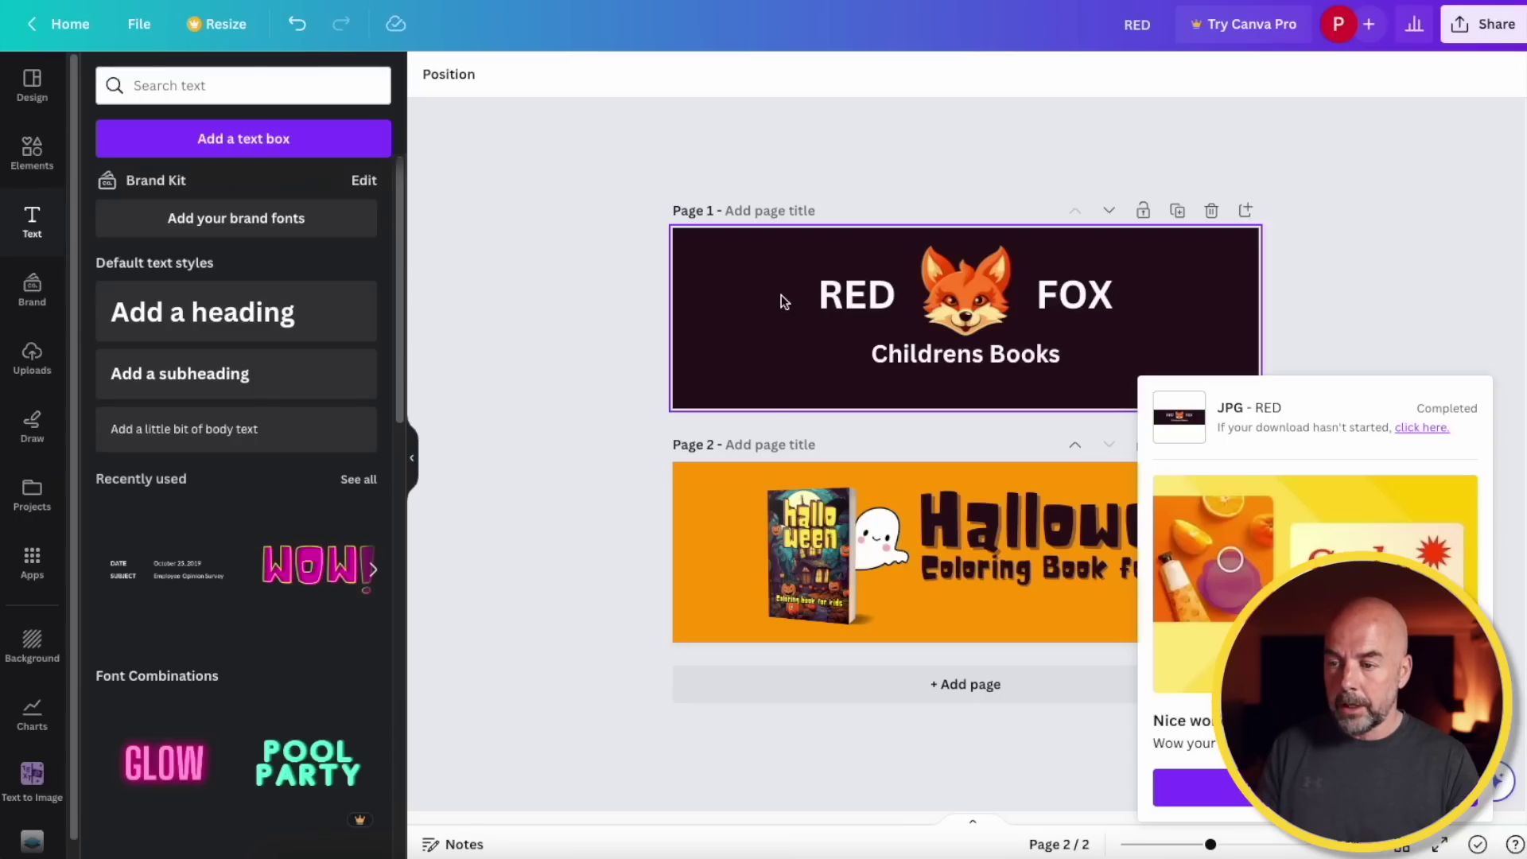
{"action": "left_click", "coordinate": [732, 290]}
{"action": "left_click", "coordinate": [430, 74]}
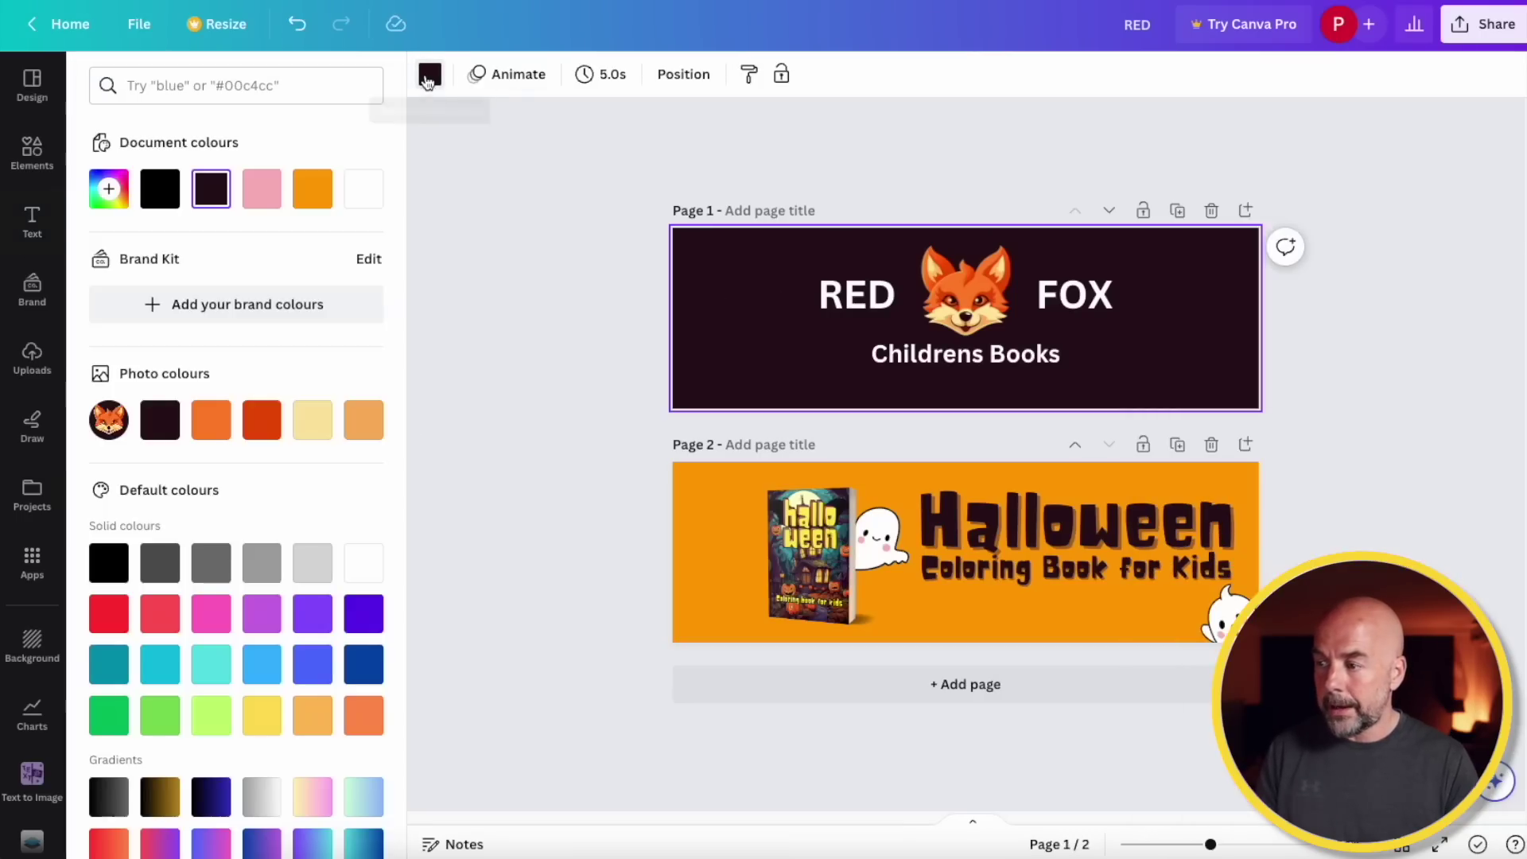
{"action": "left_click", "coordinate": [107, 191]}
{"action": "key", "text": "ctrl+c"}
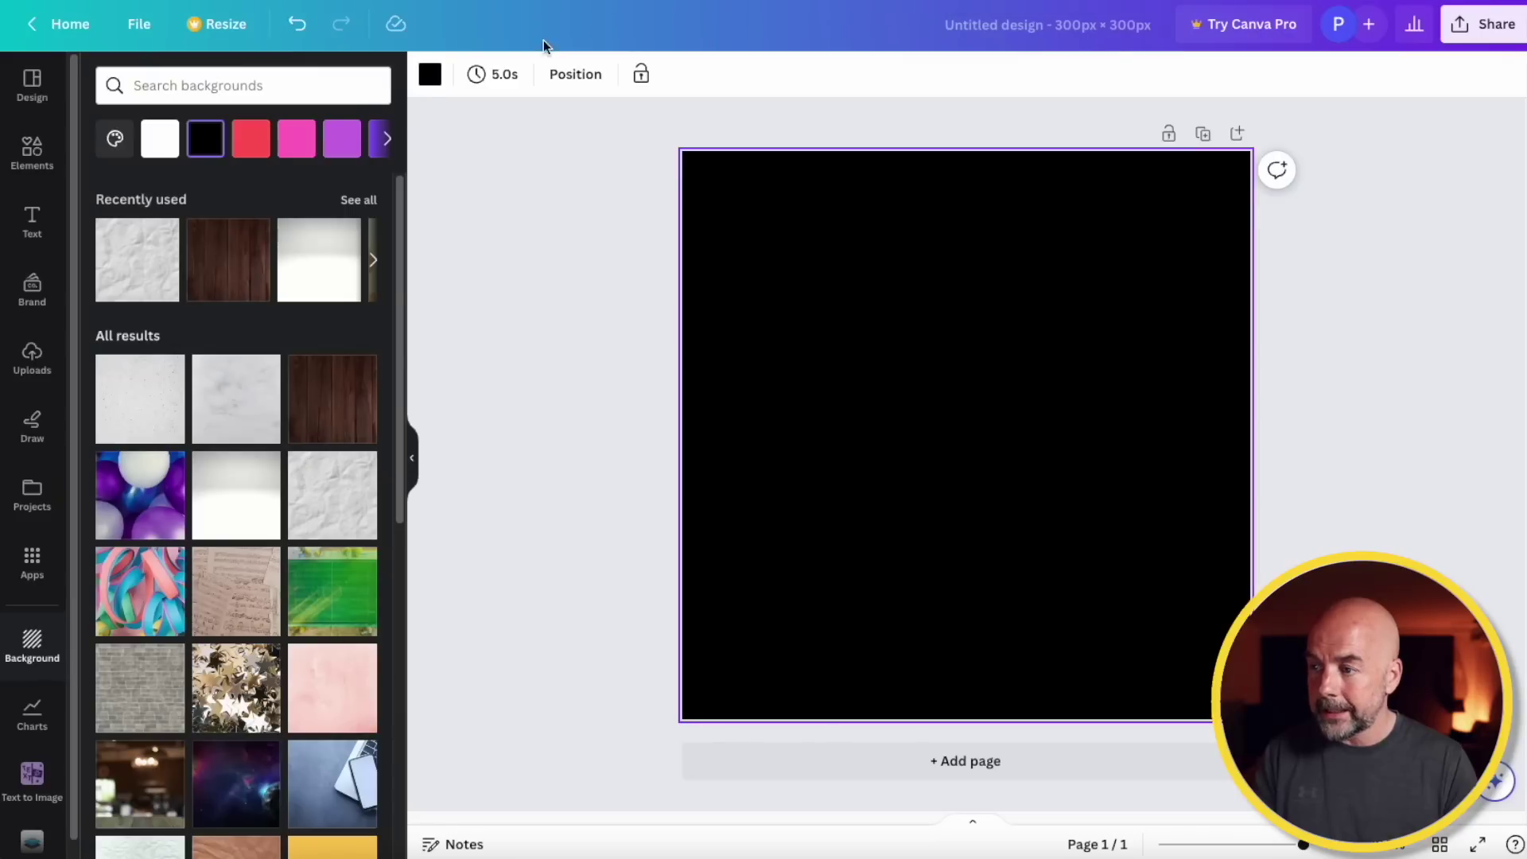
{"action": "left_click", "coordinate": [429, 74]}
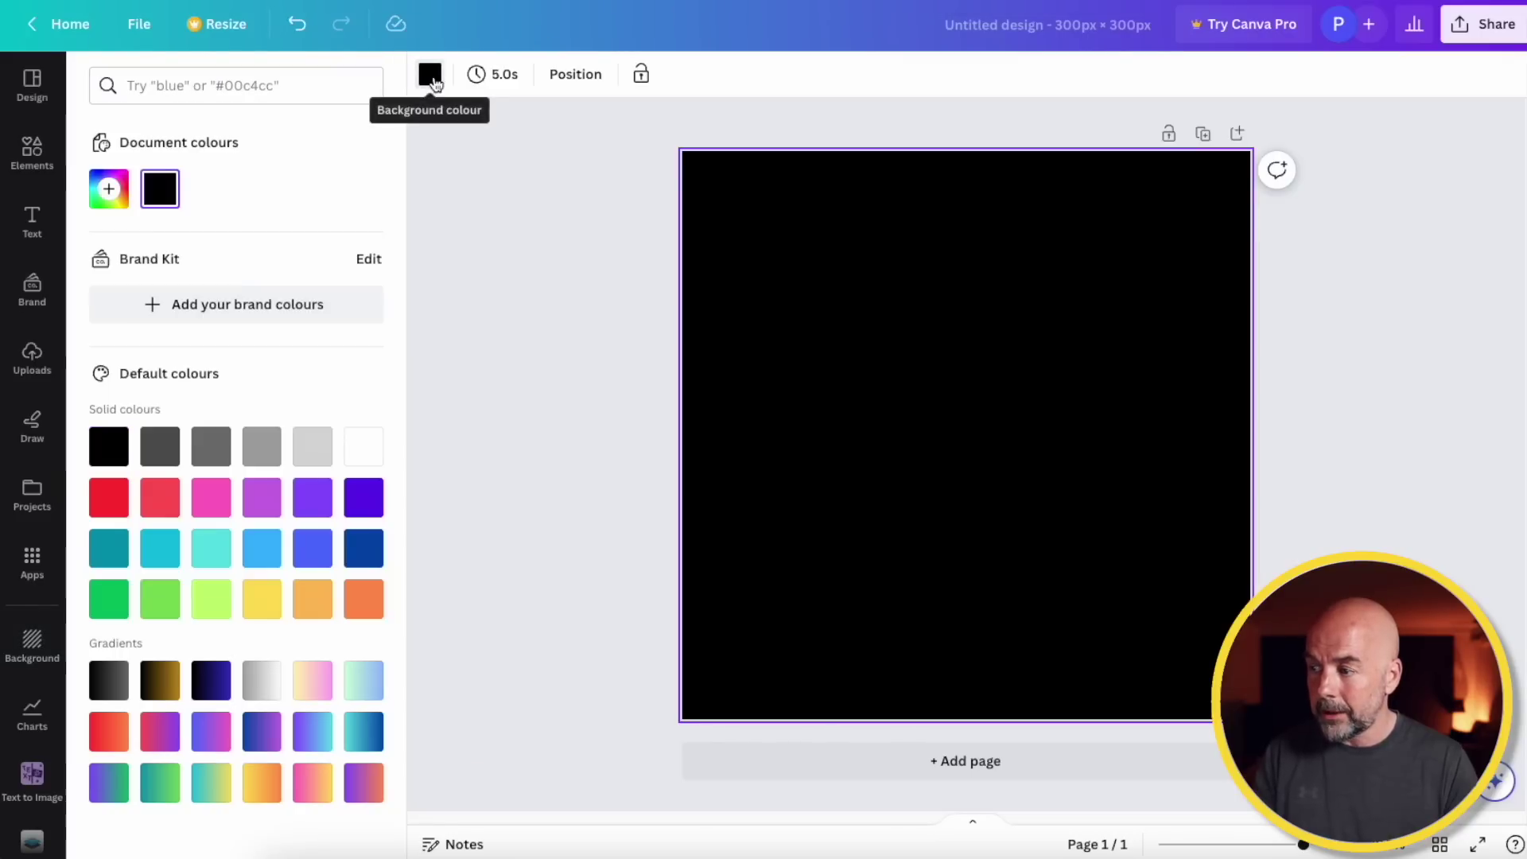
{"action": "left_click", "coordinate": [109, 191]}
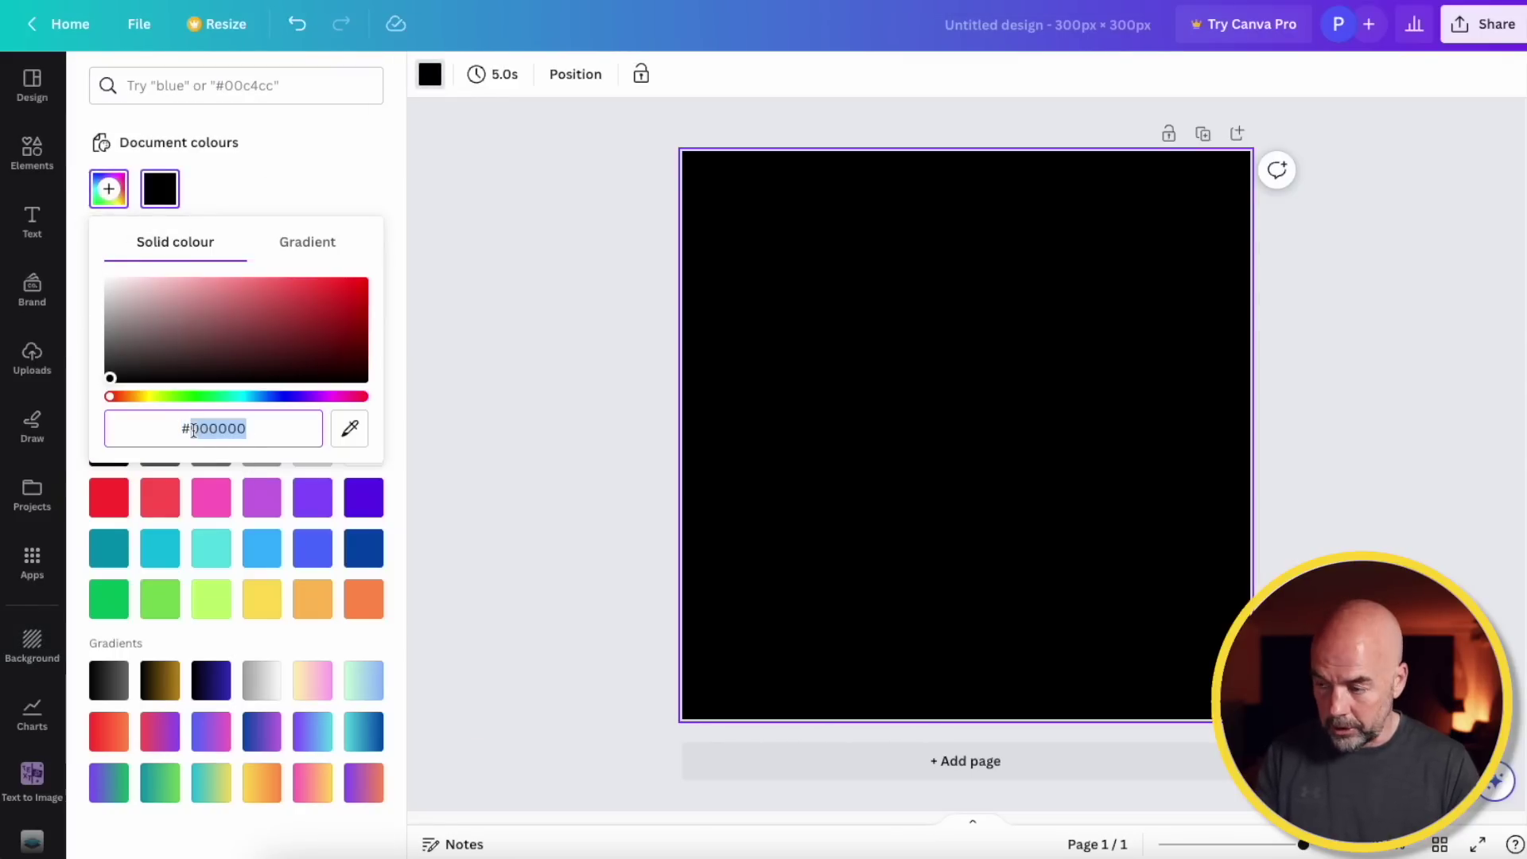
{"action": "key", "text": "ctrl+v"}
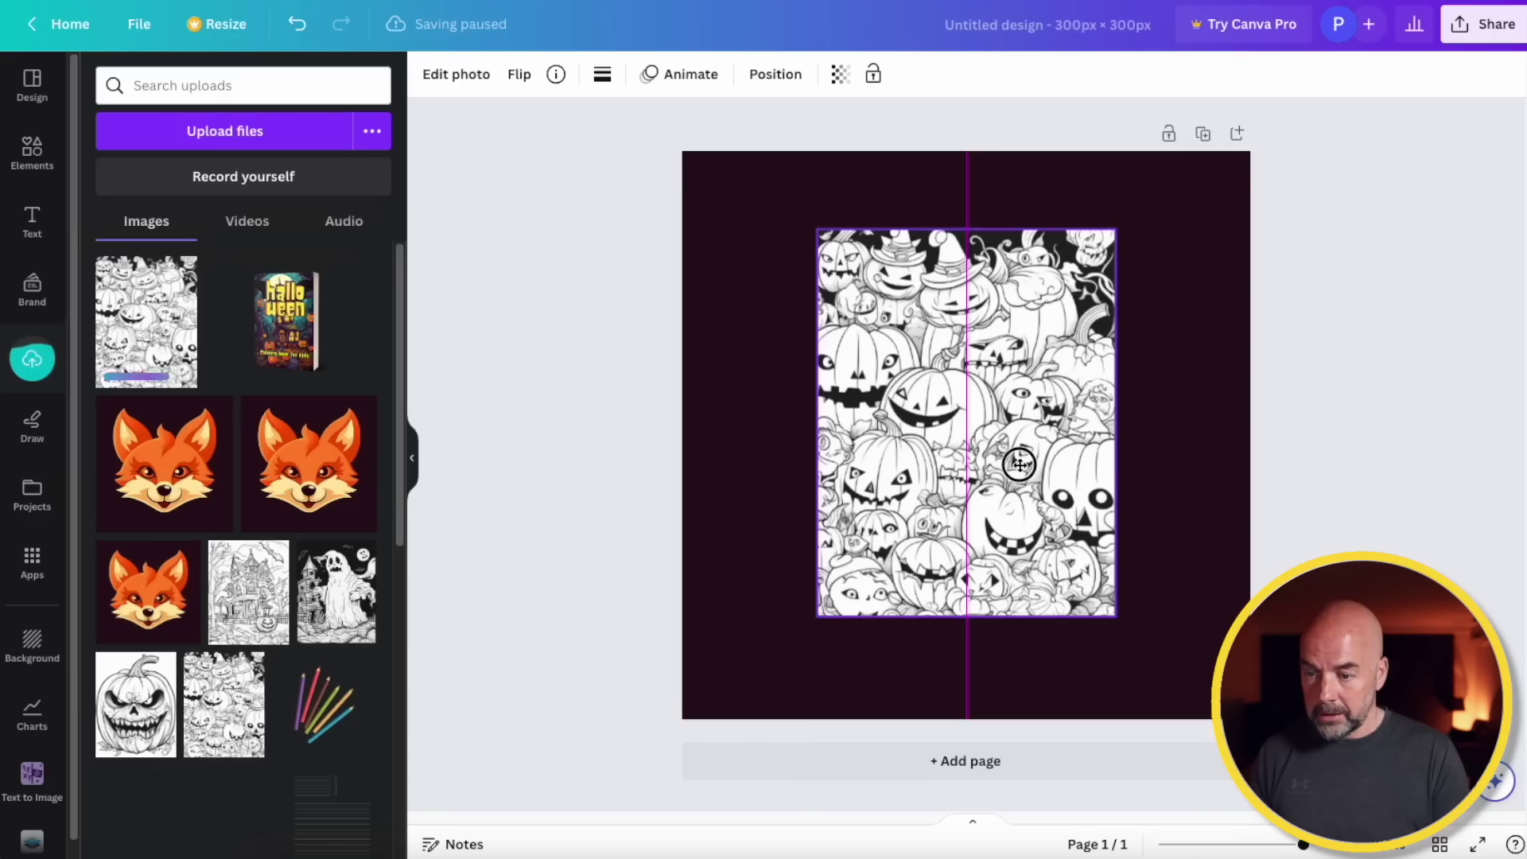
Enlarge the pumpkin coloring page by its corner handle and centre it on the dark square
{"action": "left_click_drag", "start_coordinate": [1116, 619], "coordinate": [1148, 665]}
{"action": "mouse_move", "coordinate": [1069, 523]}
{"action": "left_mouse_down"}
{"action": "mouse_move", "coordinate": [1056, 515]}
{"action": "mouse_move", "coordinate": [1076, 514]}
{"action": "mouse_move", "coordinate": [1015, 514]}
{"action": "mouse_move", "coordinate": [1055, 517]}
{"action": "left_mouse_up"}
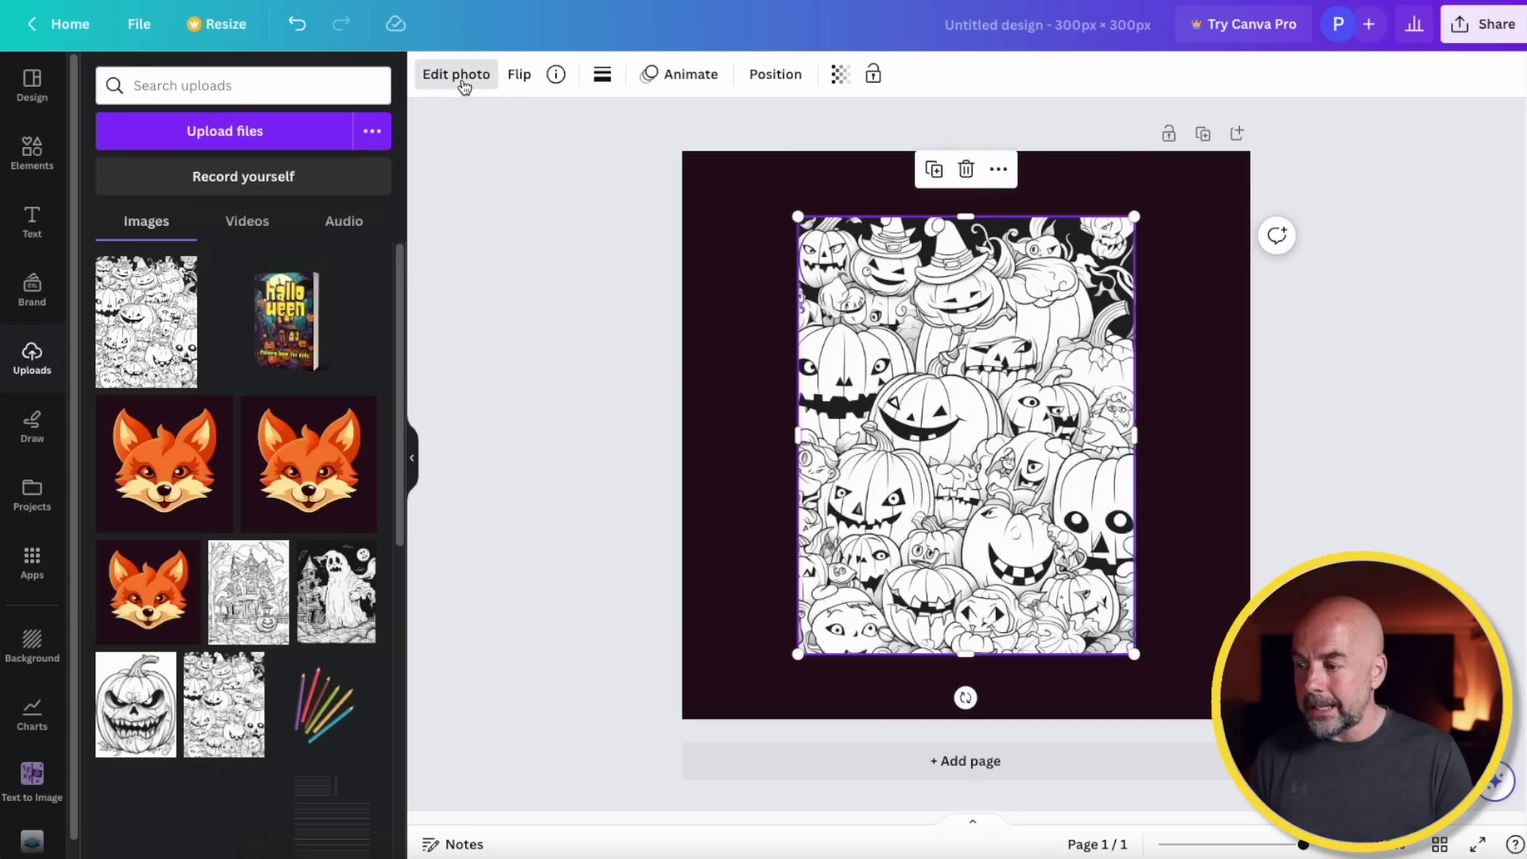
{"action": "left_click", "coordinate": [464, 82]}
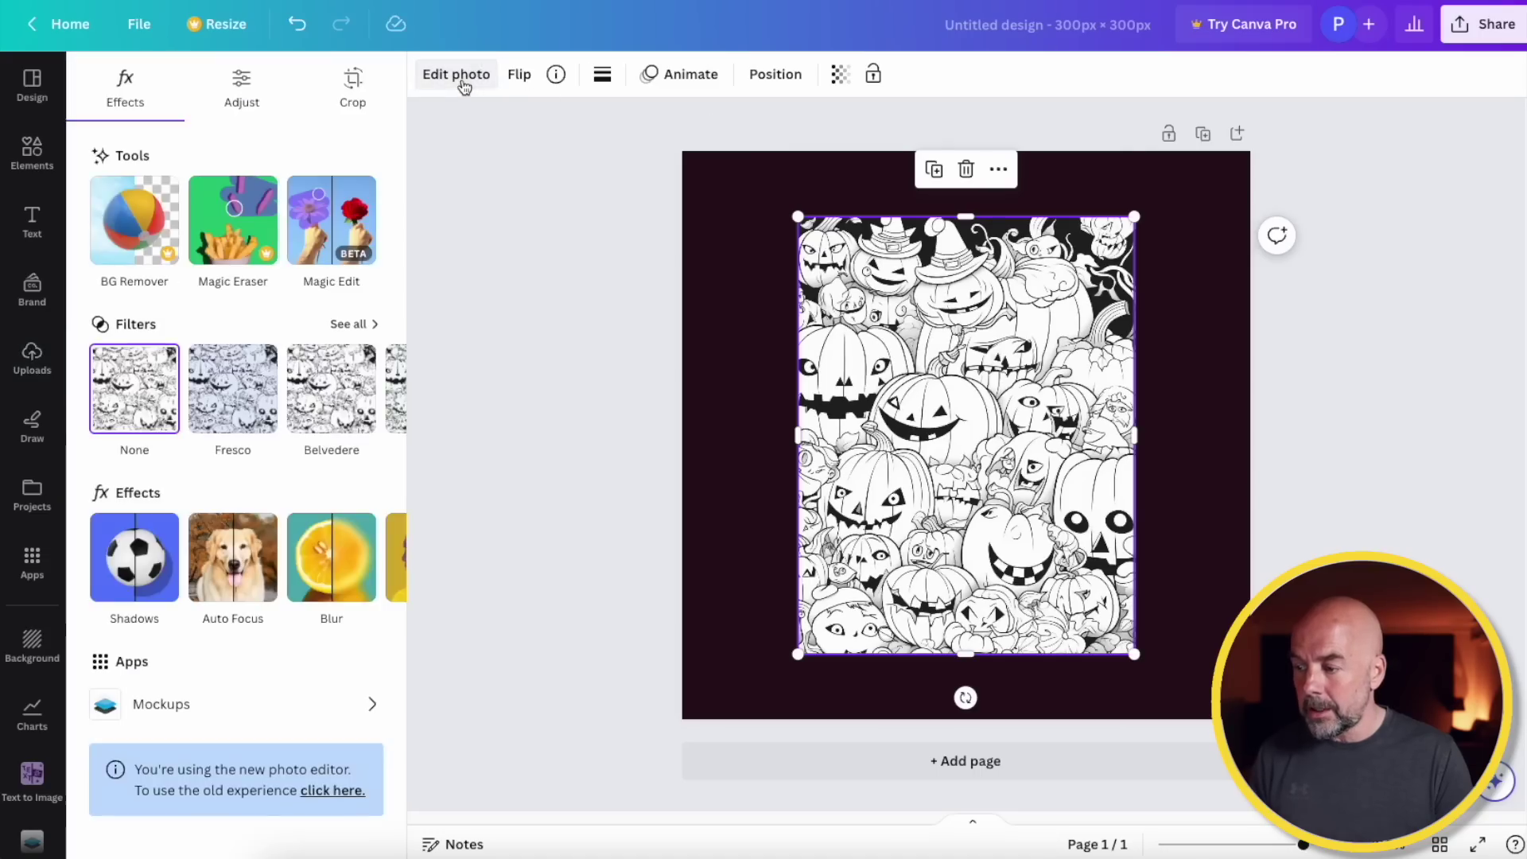
Add a Drop shadow effect to the pumpkin coloring page
{"action": "left_click", "coordinate": [133, 555]}
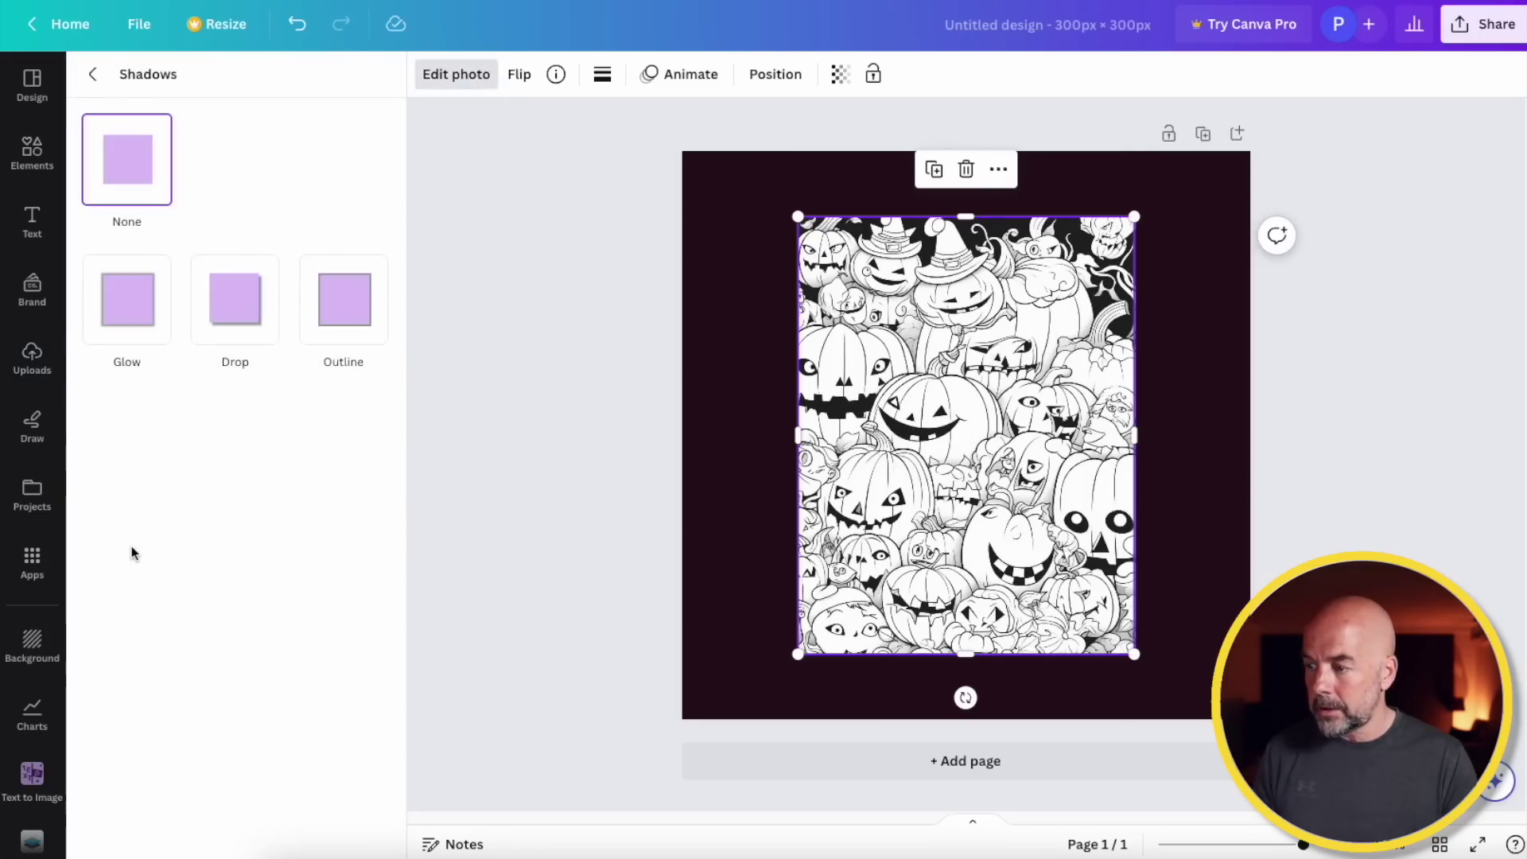
{"action": "left_click", "coordinate": [235, 317]}
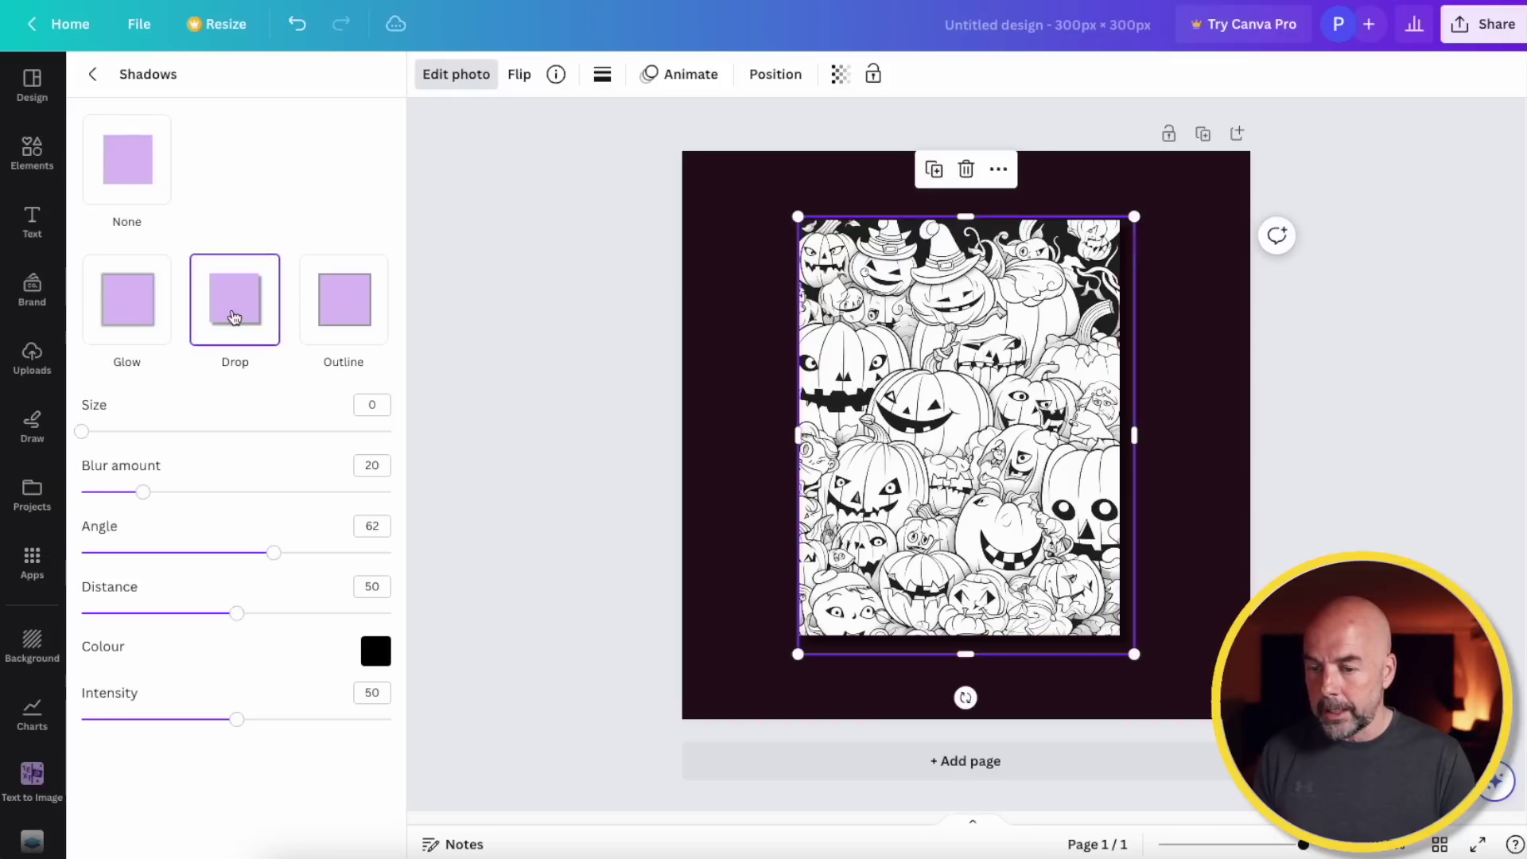
{"action": "key", "text": "Escape"}
{"action": "key", "text": "Escape"}
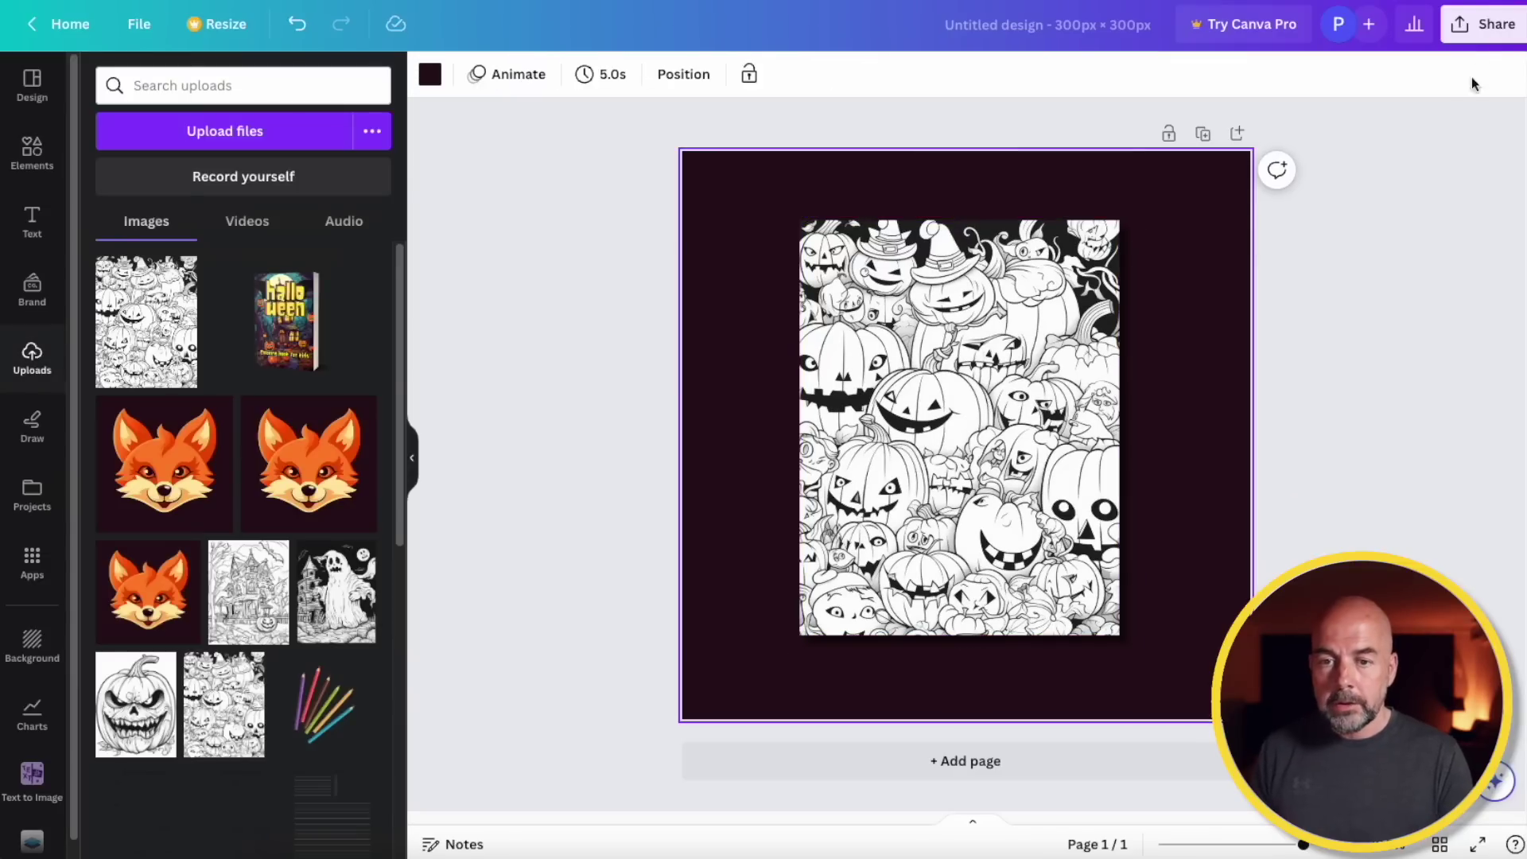
Download the 300×300 pumpkin tile as a JPG
{"action": "left_click", "coordinate": [1478, 34]}
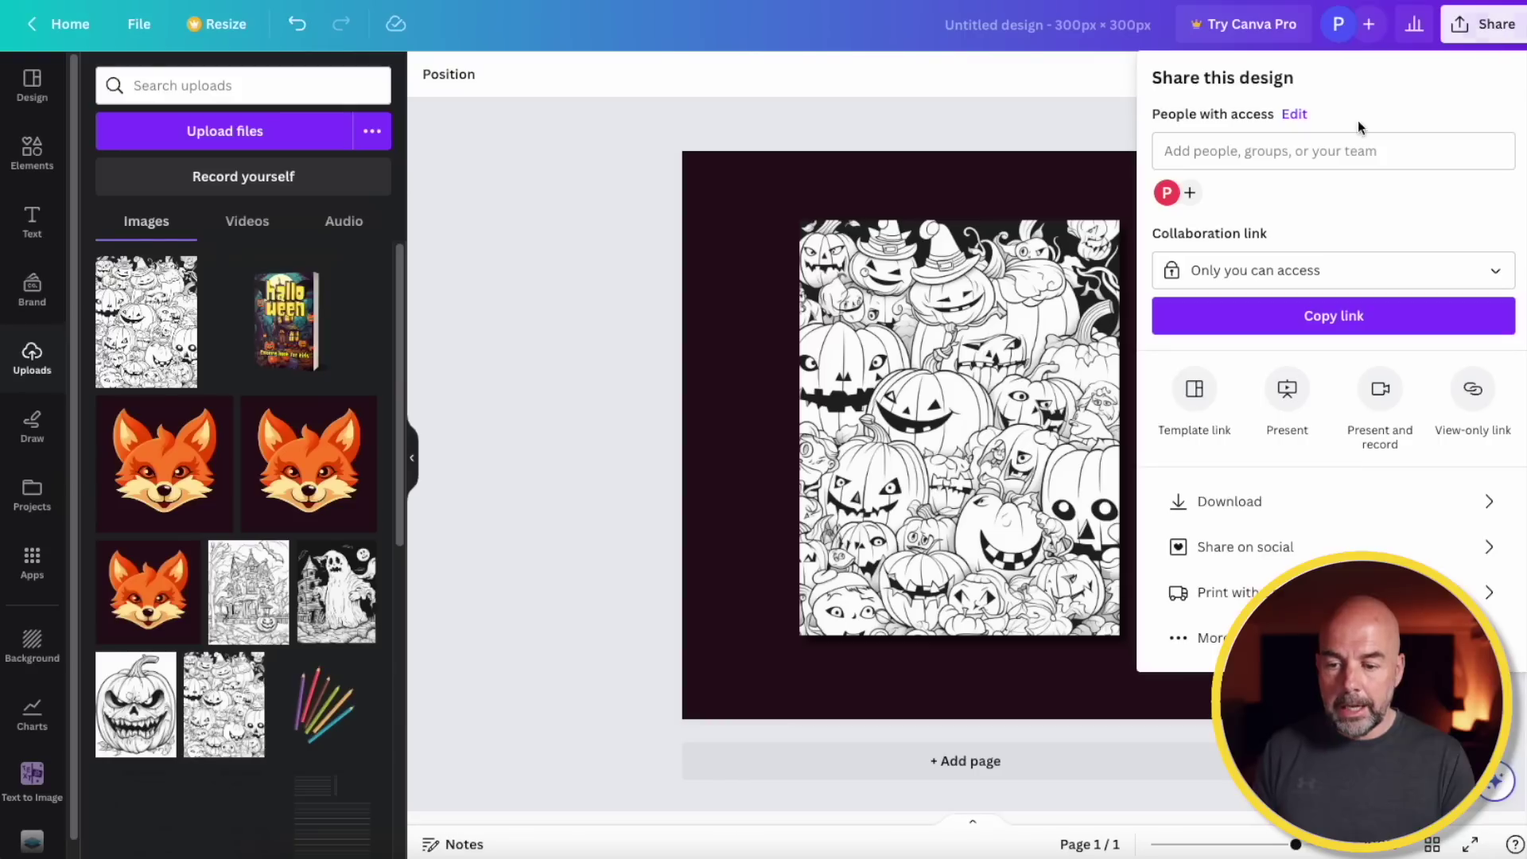
{"action": "left_click", "coordinate": [1233, 499]}
{"action": "left_click", "coordinate": [1205, 157]}
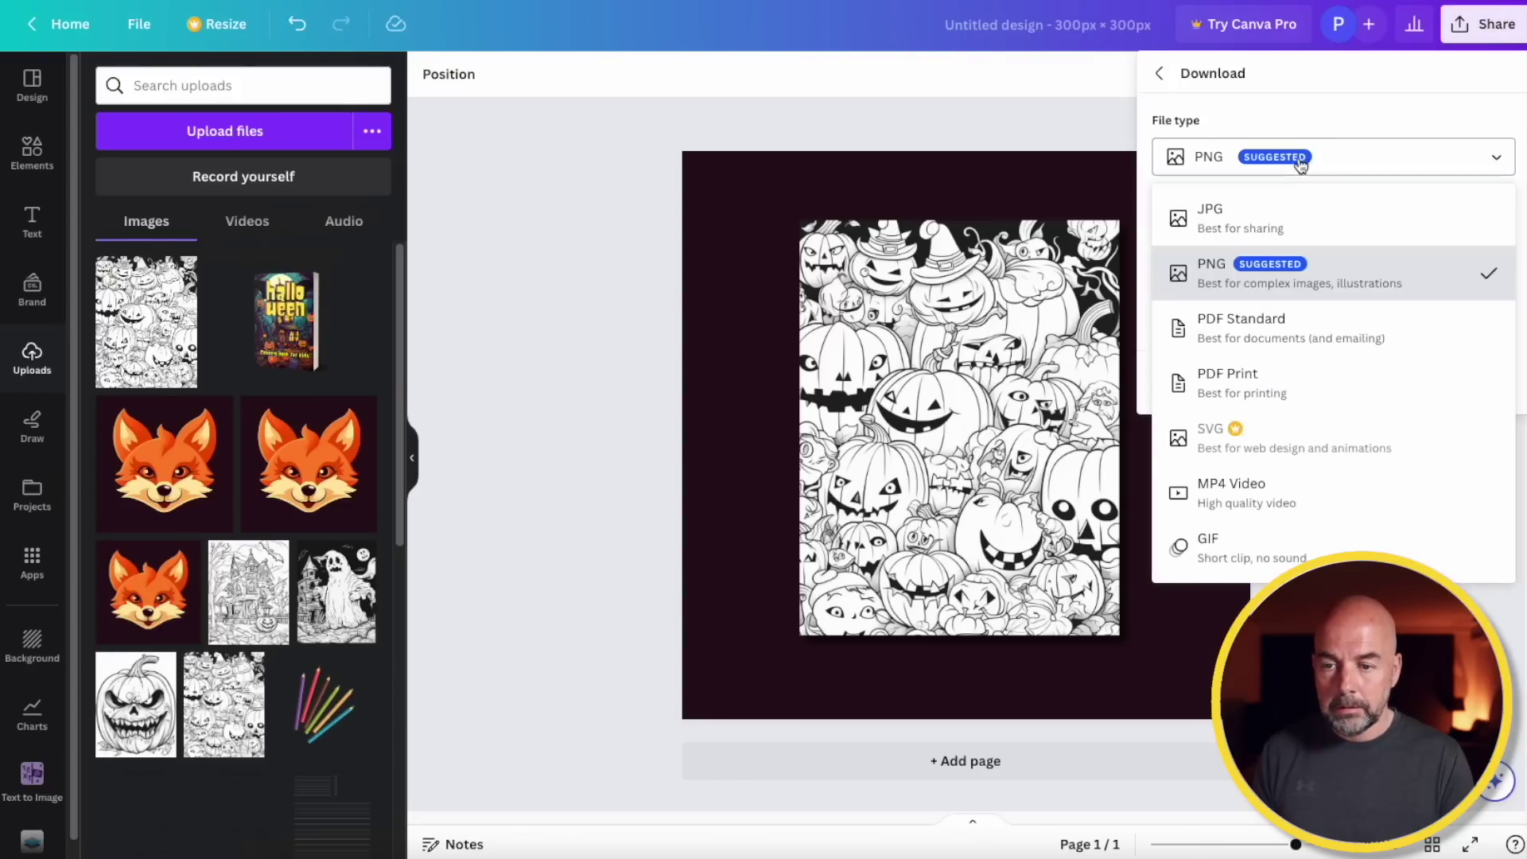
{"action": "left_click", "coordinate": [1263, 216]}
{"action": "left_click", "coordinate": [1377, 394]}
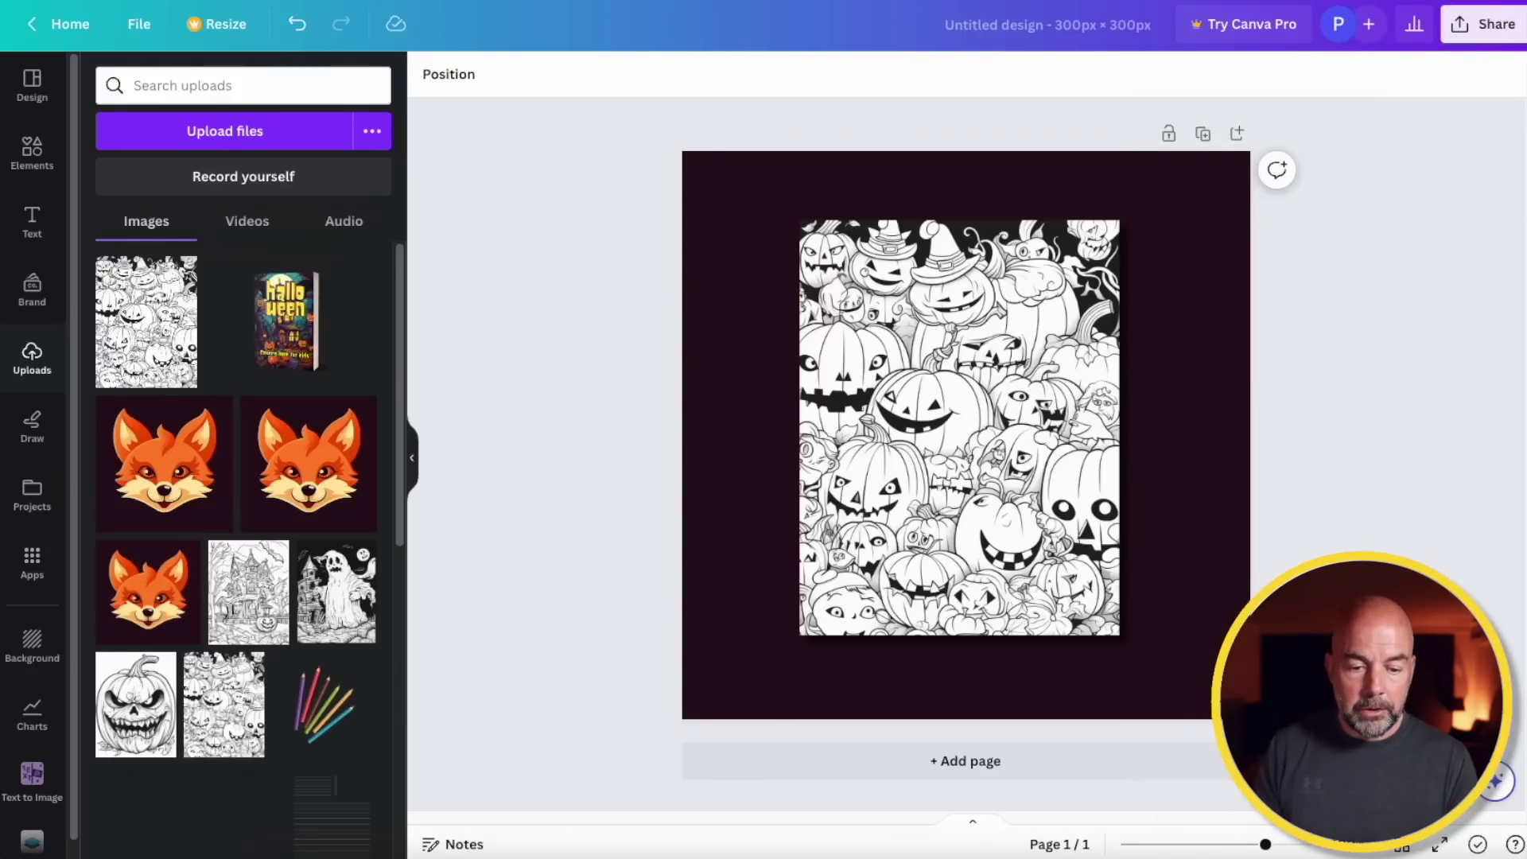
Place the haunted-house coloring page on the tile, centred and enlarged to match the pumpkin
{"action": "left_click_drag", "start_coordinate": [1350, 425], "coordinate": [921, 398]}
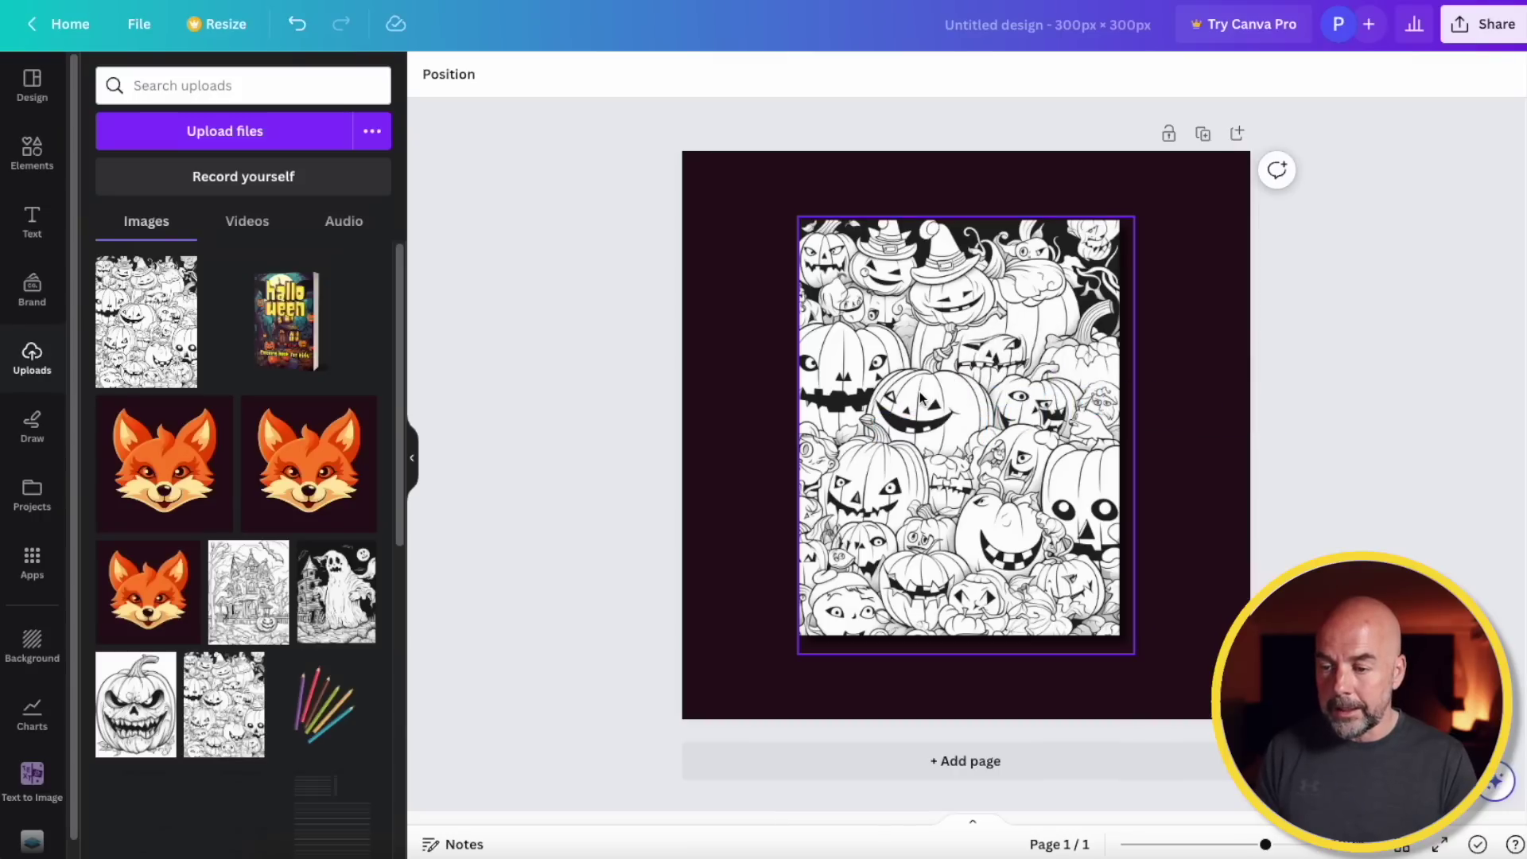
{"action": "left_click_drag", "start_coordinate": [1023, 439], "coordinate": [999, 410]}
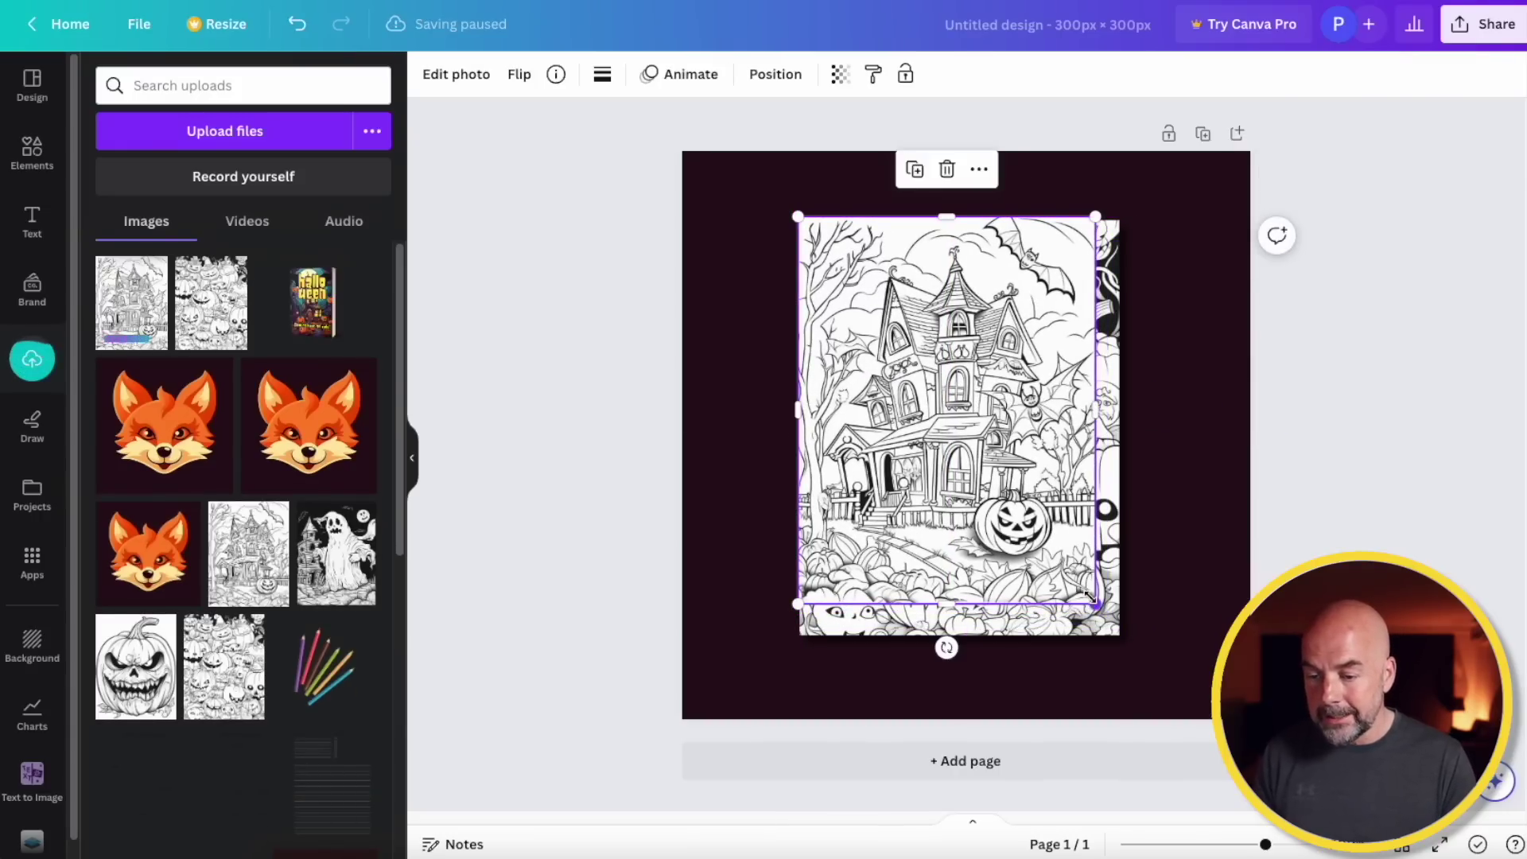
{"action": "left_click_drag", "start_coordinate": [1092, 605], "coordinate": [1113, 636]}
{"action": "left_click", "coordinate": [1199, 551]}
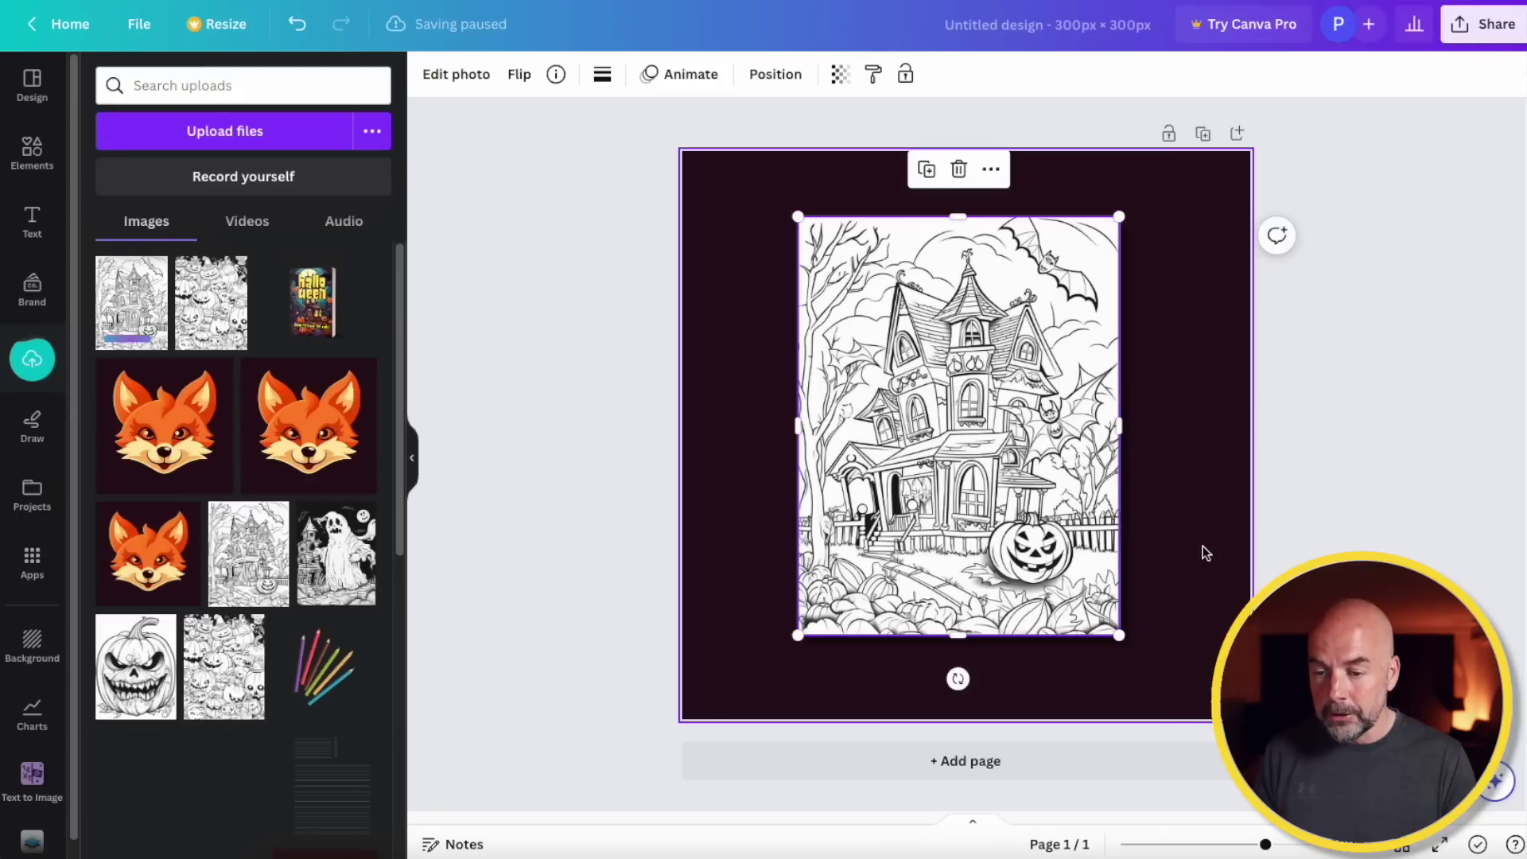
Download the haunted-house tile as a JPG
{"action": "left_click", "coordinate": [1484, 23]}
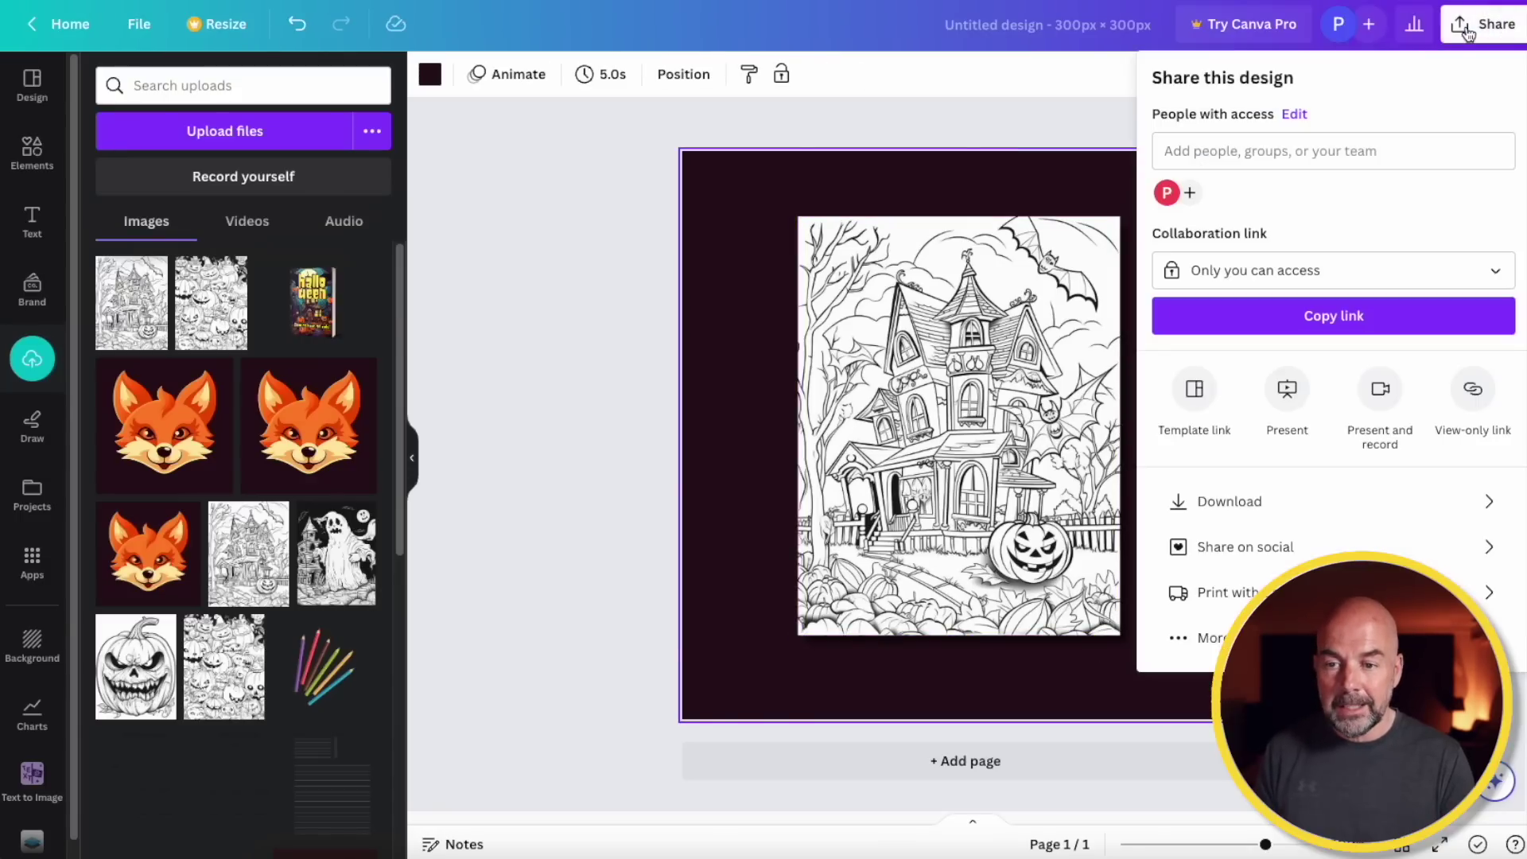
{"action": "left_click", "coordinate": [1241, 501]}
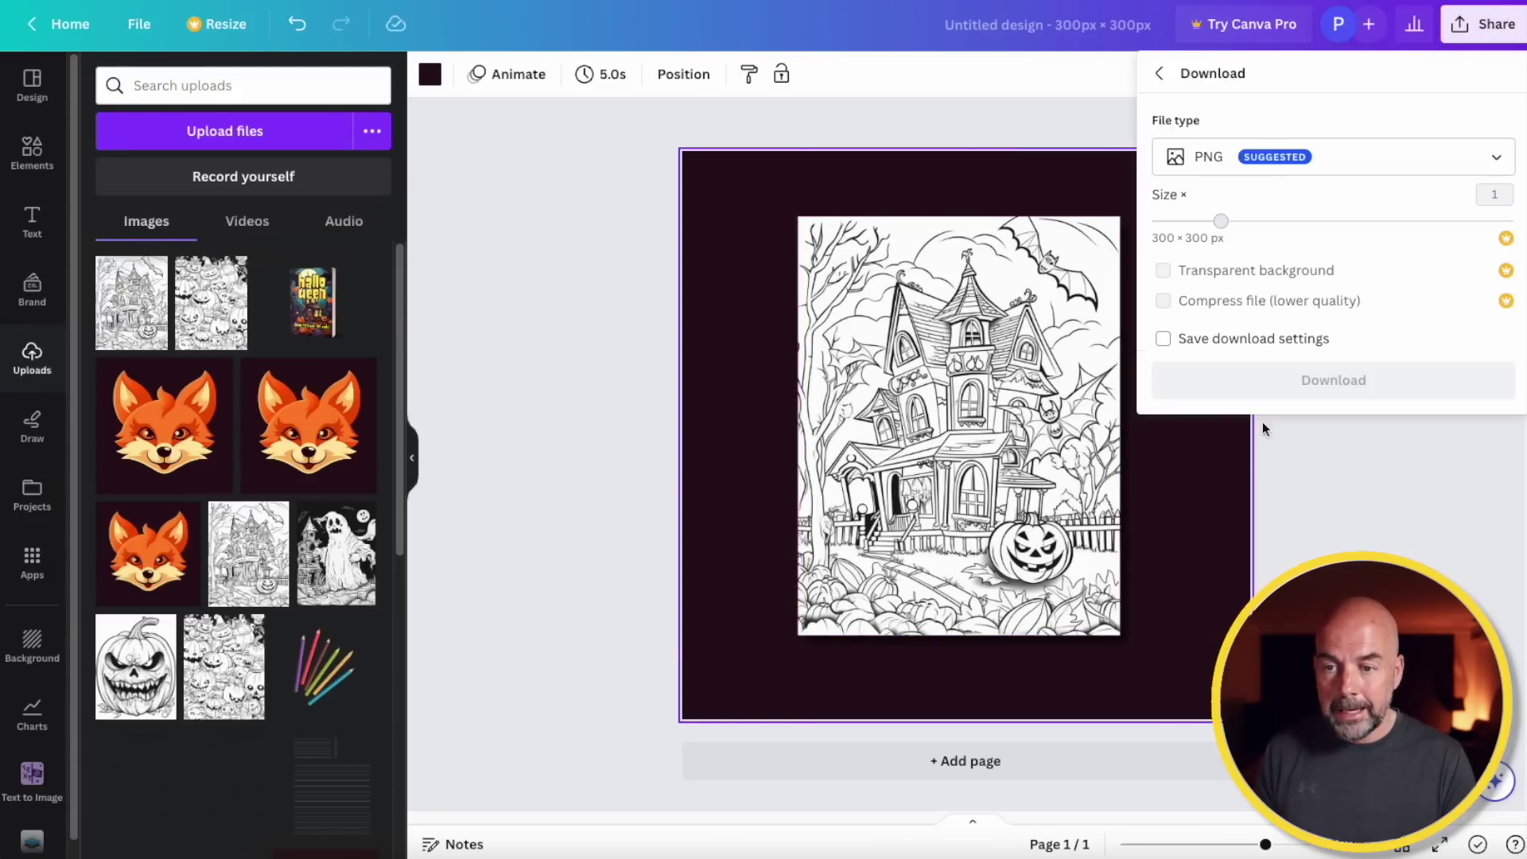
{"action": "left_click", "coordinate": [1265, 159]}
{"action": "left_click", "coordinate": [1209, 210]}
{"action": "left_click", "coordinate": [1305, 389]}
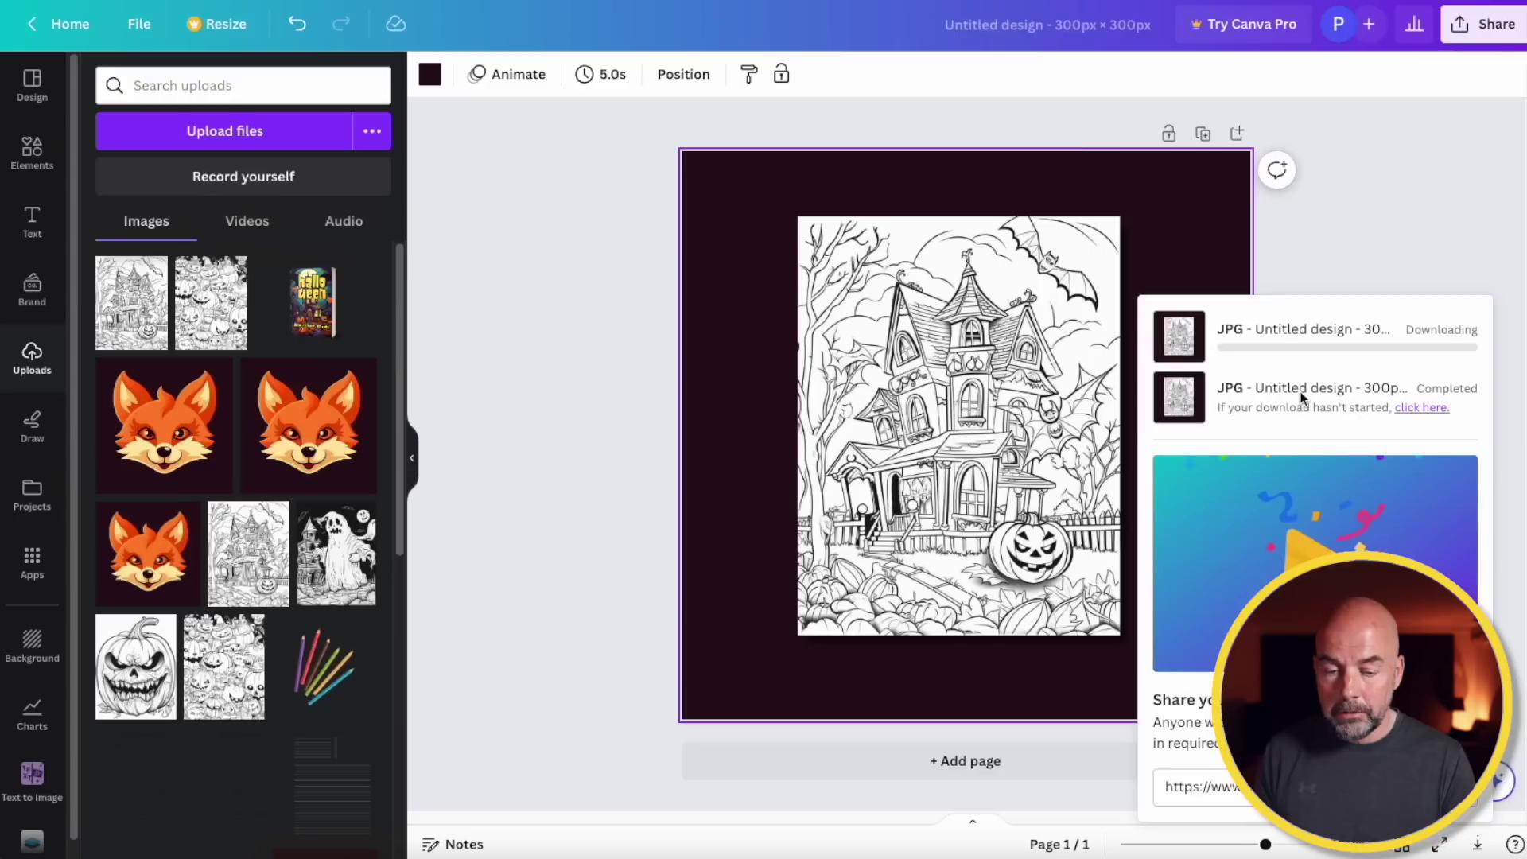
{"action": "left_click", "coordinate": [1391, 253]}
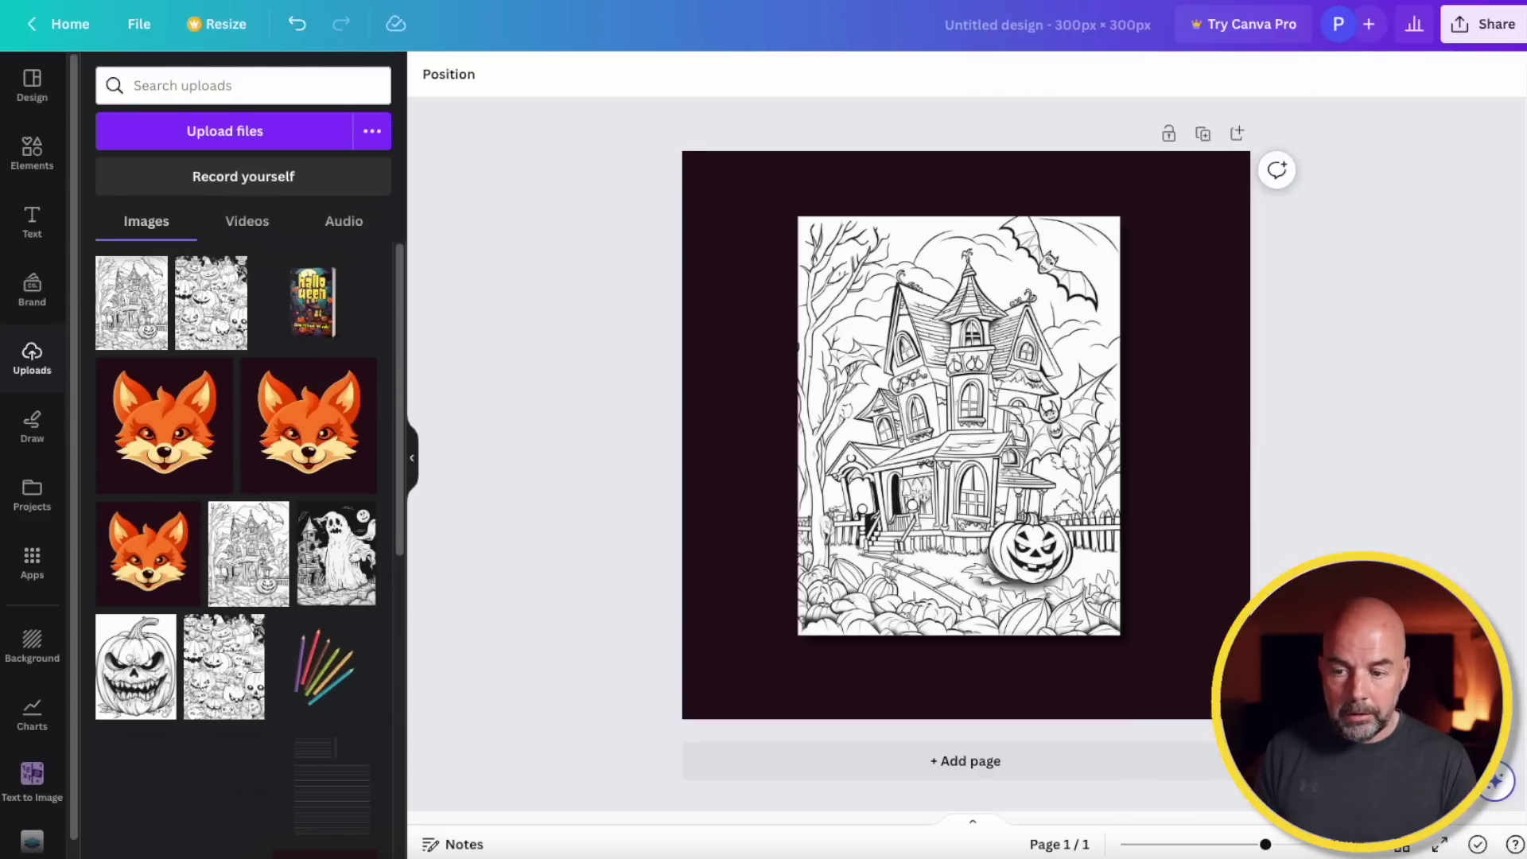
{"action": "left_click_drag", "start_coordinate": [1526, 437], "coordinate": [986, 438]}
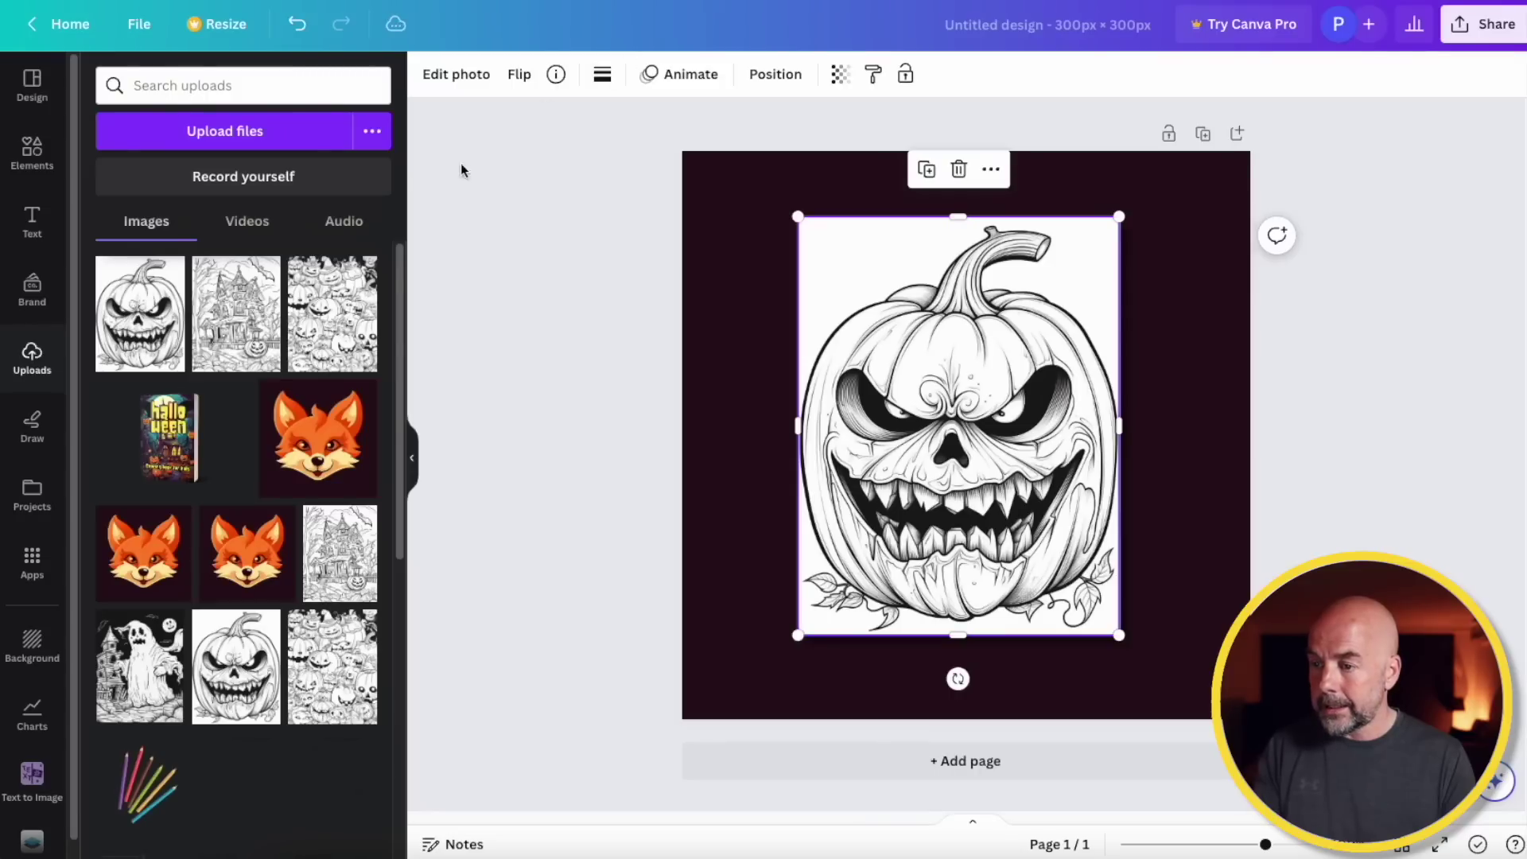
Switch the tile's page background from dark purple #290E19 to orange #FFA100
{"action": "left_click", "coordinate": [718, 202]}
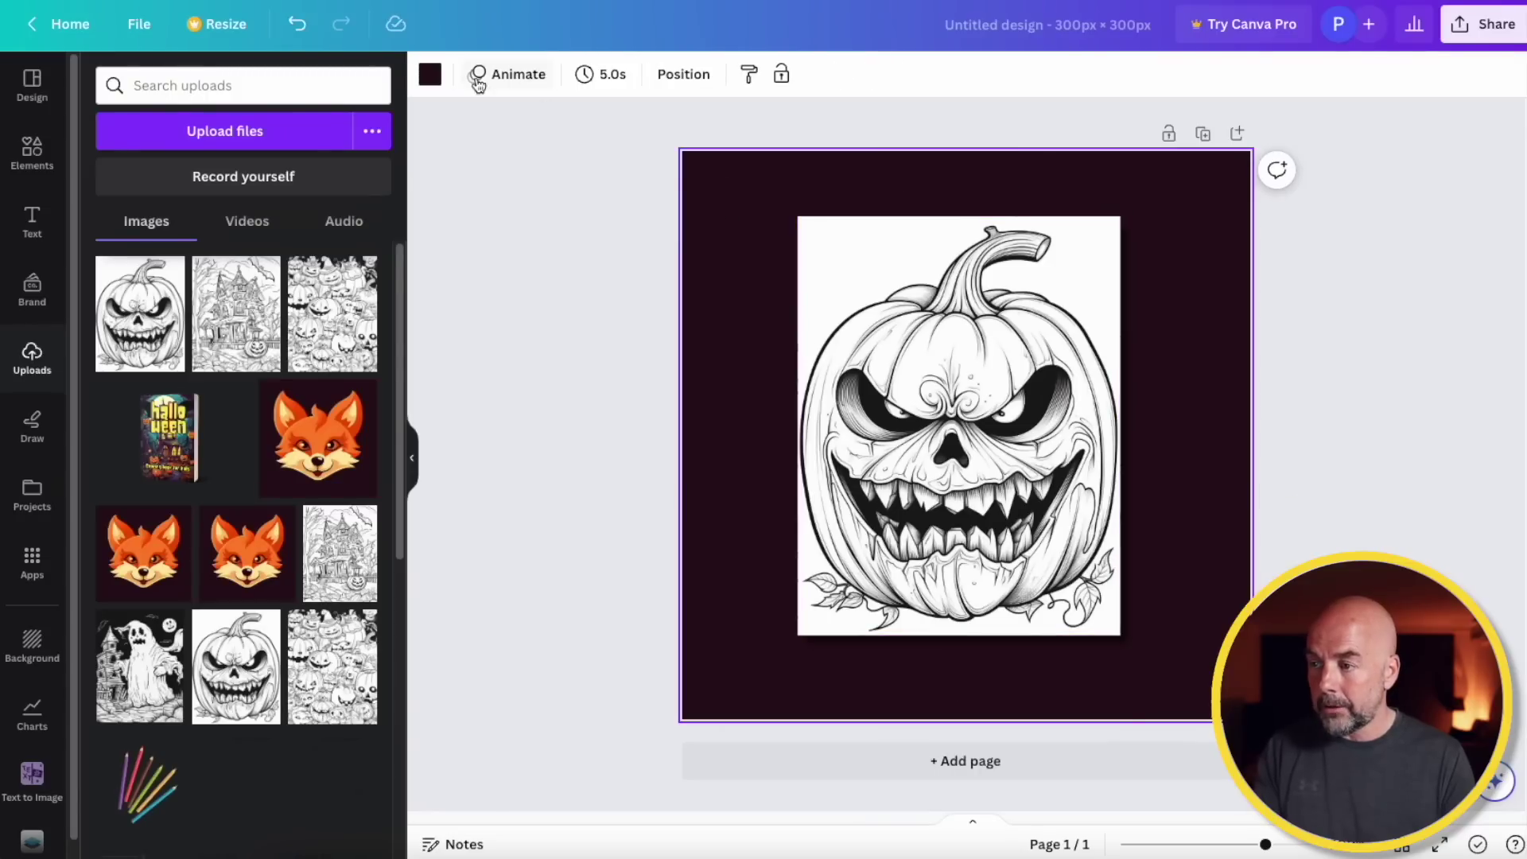
{"action": "left_click", "coordinate": [431, 76]}
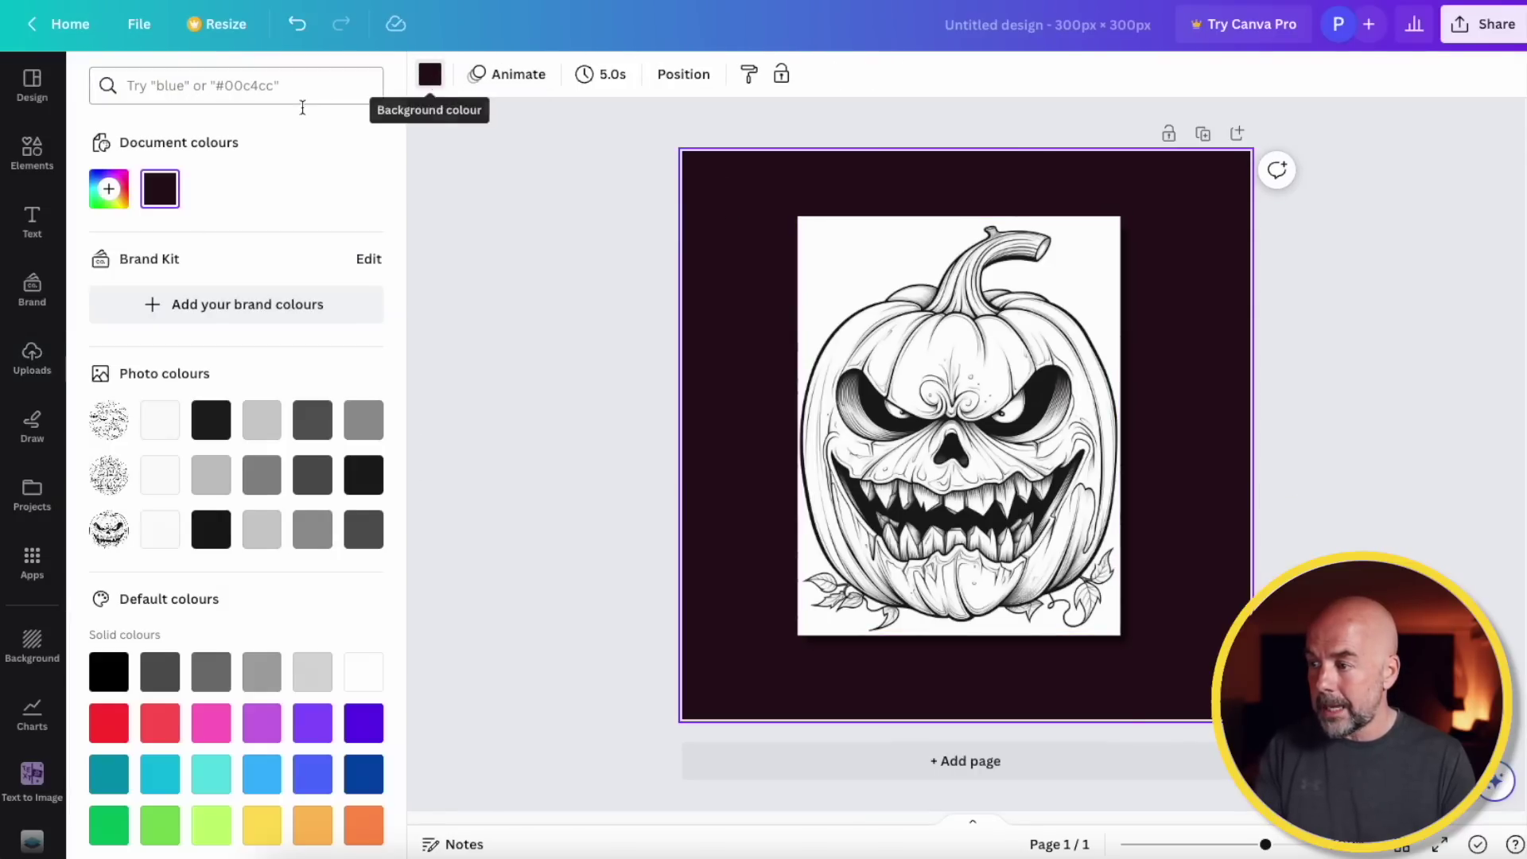
{"action": "left_click", "coordinate": [109, 190]}
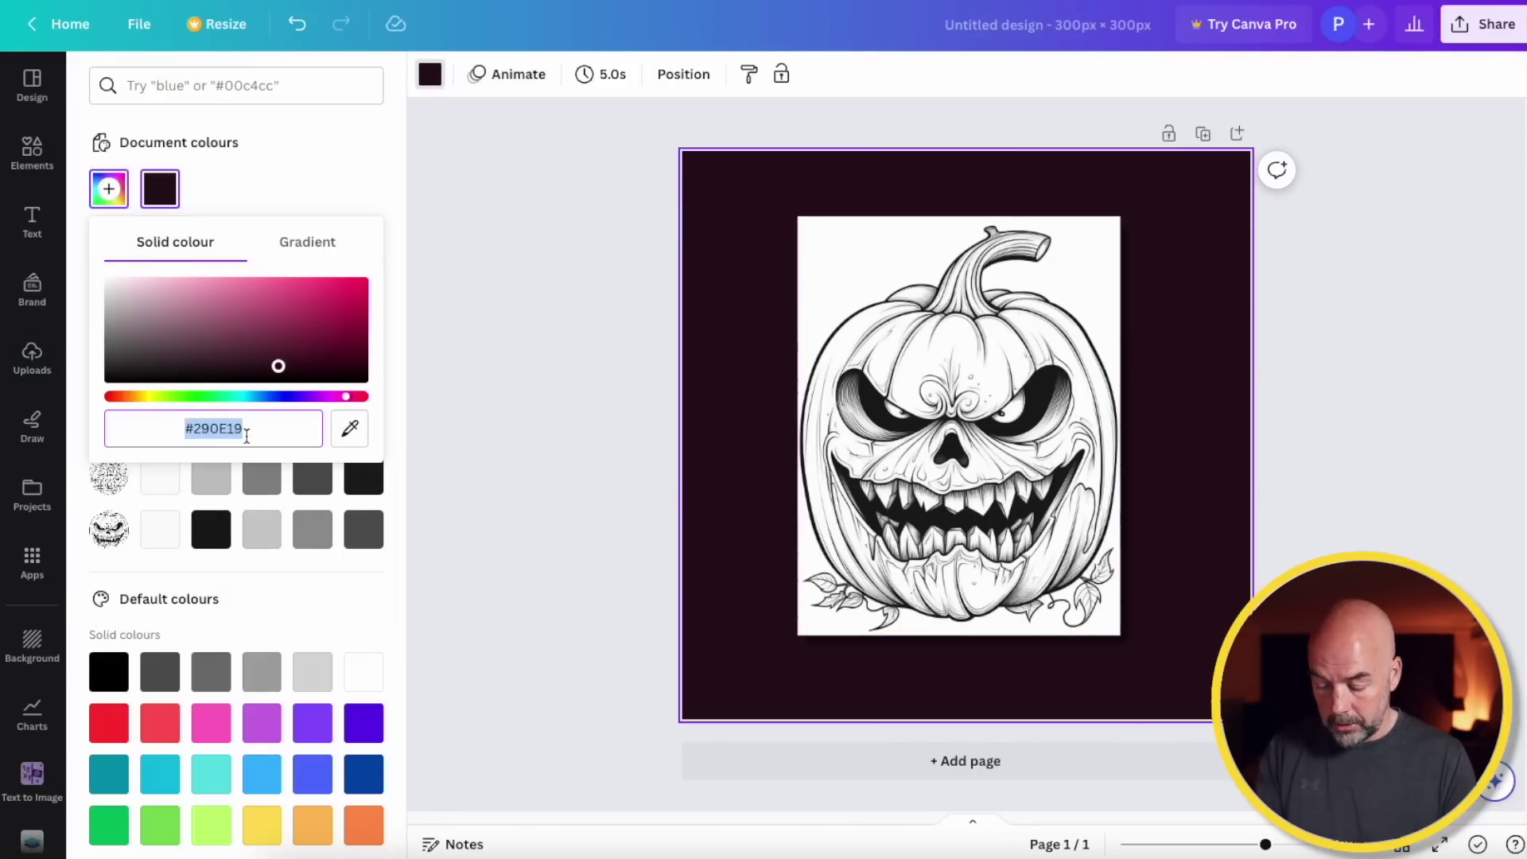
{"action": "type", "text": "#FFA100"}
{"action": "left_click", "coordinate": [509, 407]}
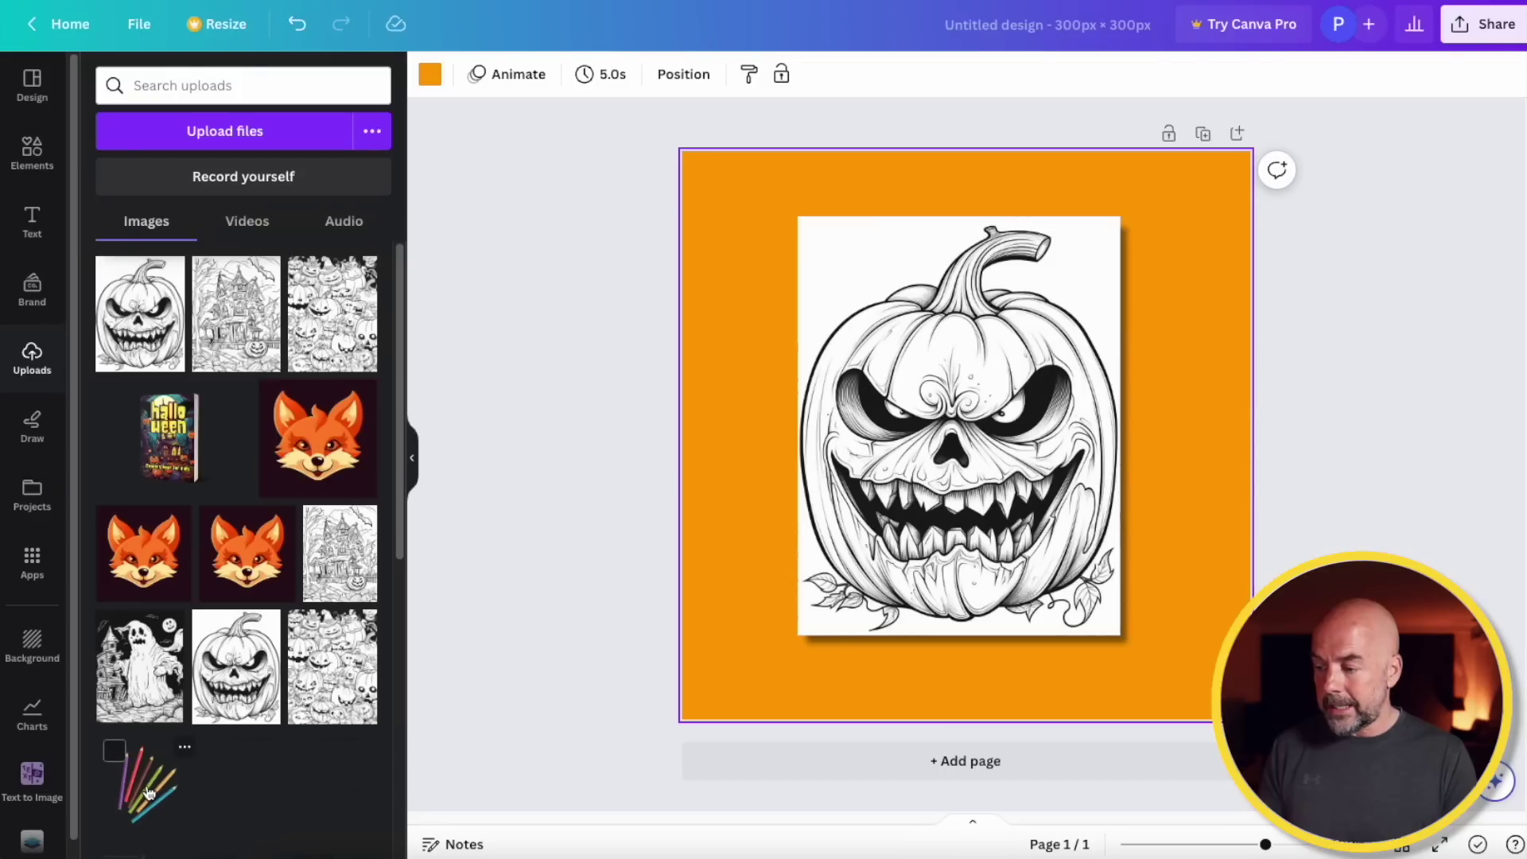
Place the coloured pencils at the pumpkin page's lower right, tilted at an angle
{"action": "mouse_move", "coordinate": [148, 792]}
{"action": "left_mouse_down"}
{"action": "mouse_move", "coordinate": [978, 382]}
{"action": "mouse_move", "coordinate": [1137, 698]}
{"action": "left_mouse_up"}
{"action": "mouse_move", "coordinate": [1276, 455]}
{"action": "left_mouse_down"}
{"action": "mouse_move", "coordinate": [1194, 700]}
{"action": "mouse_move", "coordinate": [1152, 726]}
{"action": "mouse_move", "coordinate": [1460, 563]}
{"action": "left_mouse_up"}
{"action": "left_click", "coordinate": [1449, 518]}
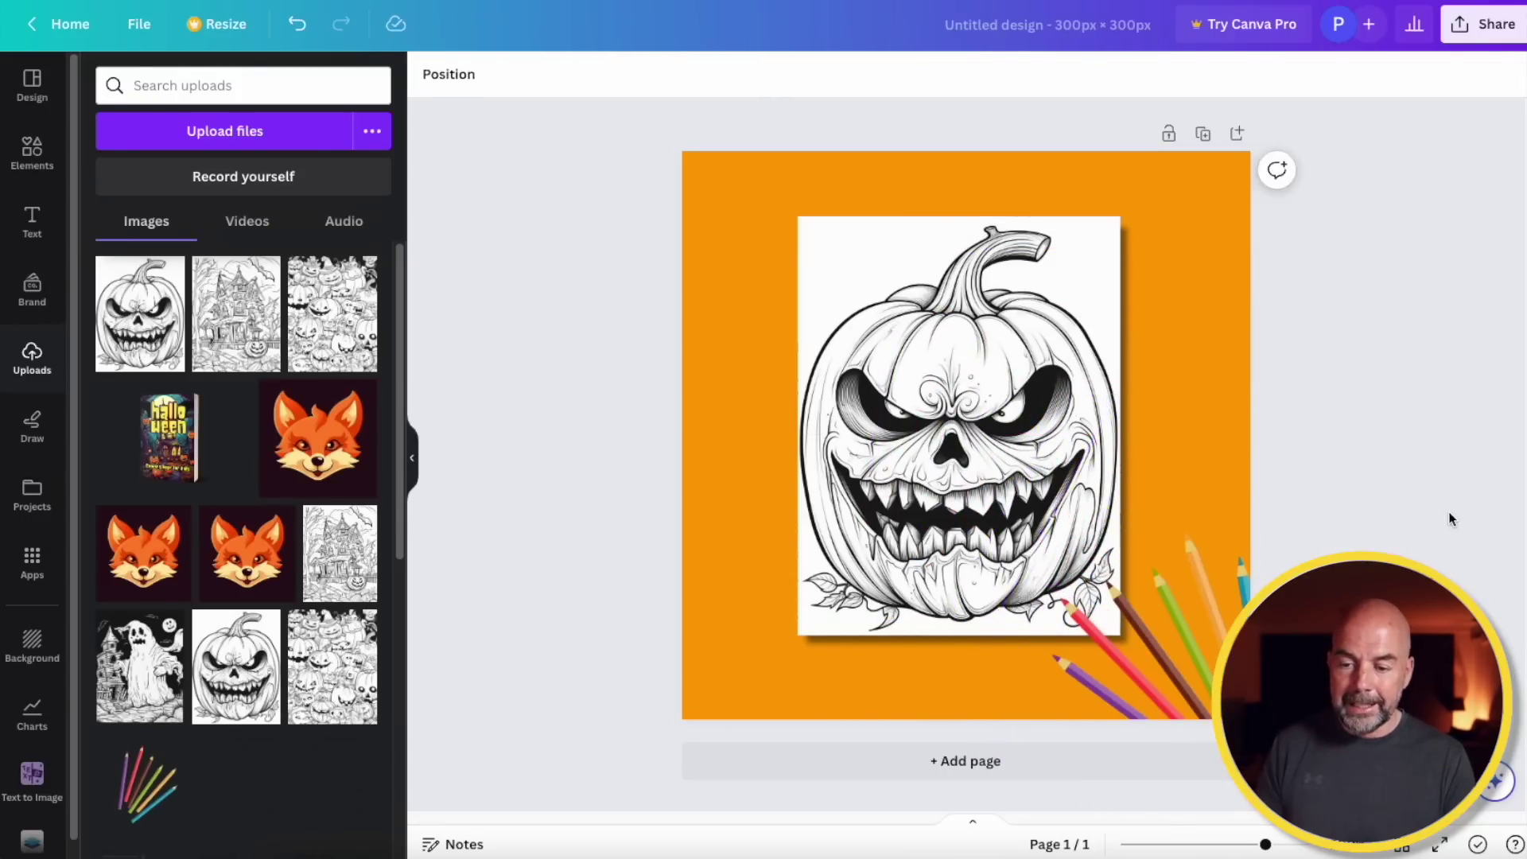
Download the orange pumpkin tile with pencils as a JPG
{"action": "left_click", "coordinate": [1475, 22]}
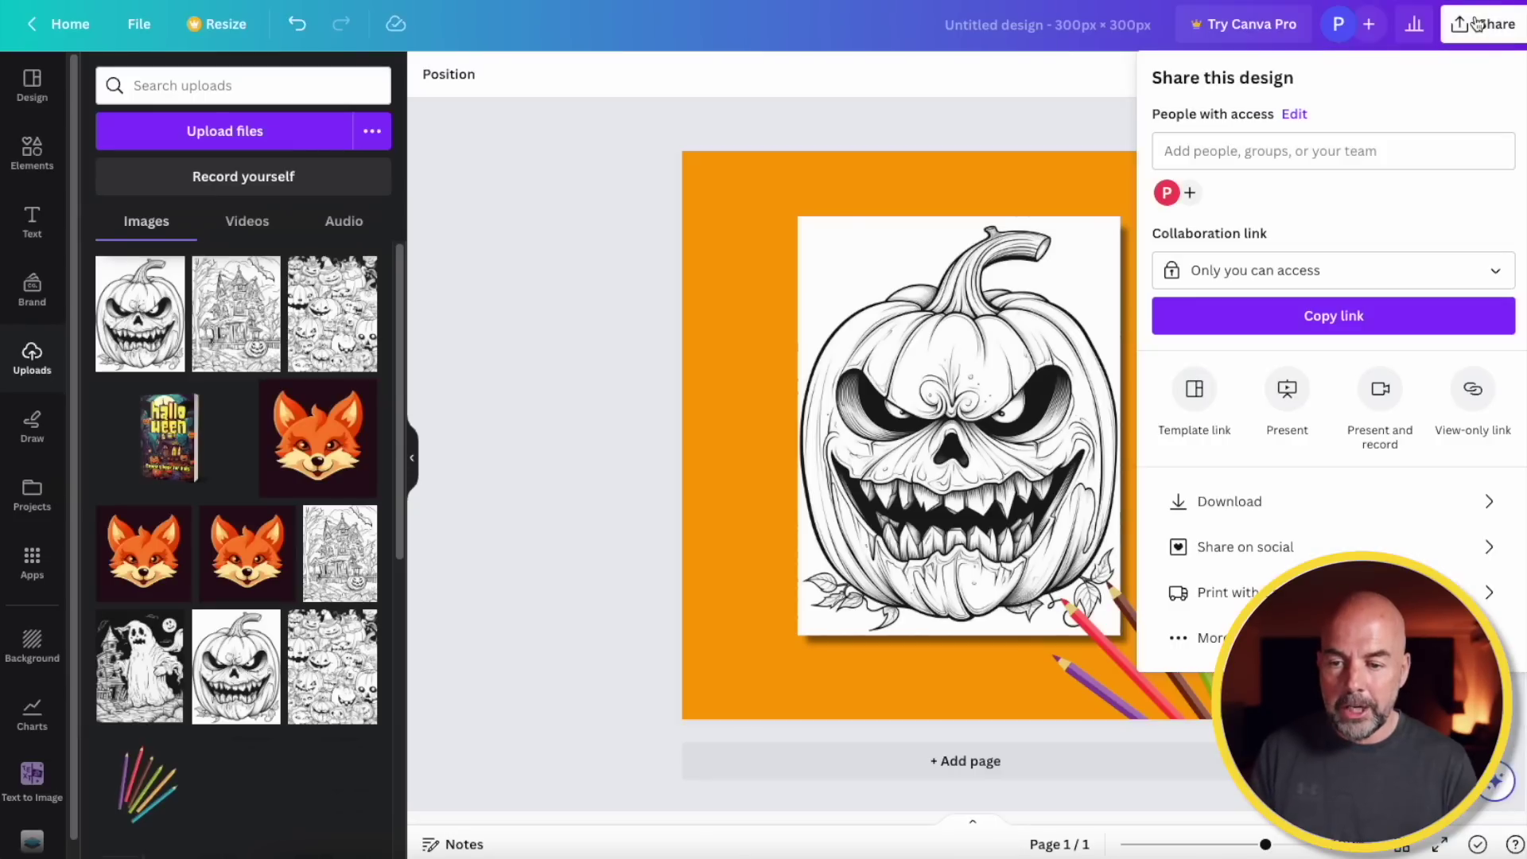
{"action": "left_click", "coordinate": [1220, 498]}
{"action": "left_click", "coordinate": [1253, 158]}
{"action": "left_click", "coordinate": [1253, 206]}
{"action": "left_click", "coordinate": [1334, 389]}
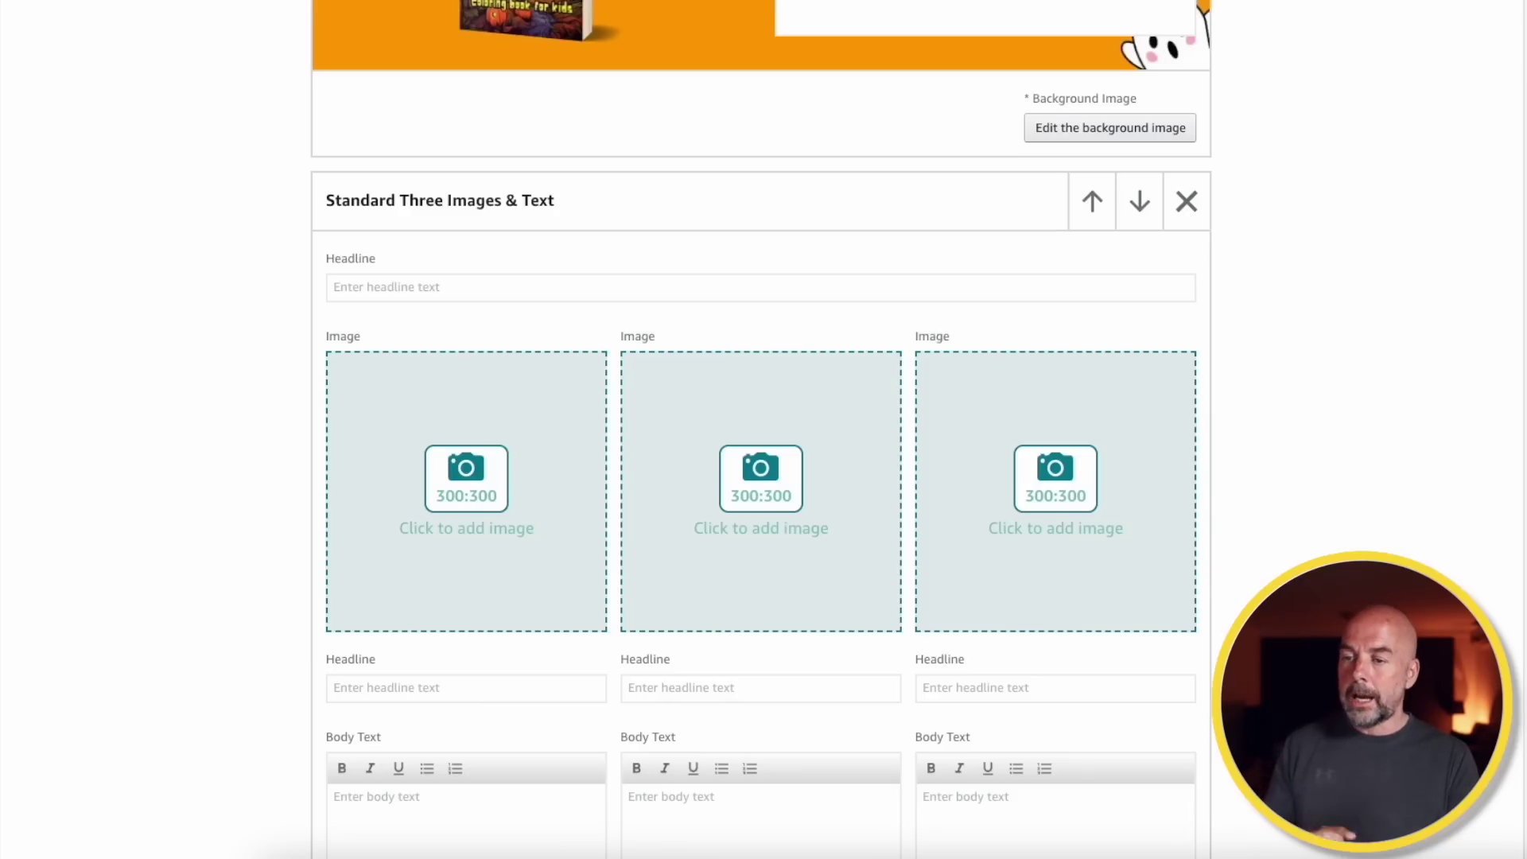
Add the pumpkin-pattern coloring page to the first tile with keyword 'Hallow'
{"action": "left_click", "coordinate": [473, 501]}
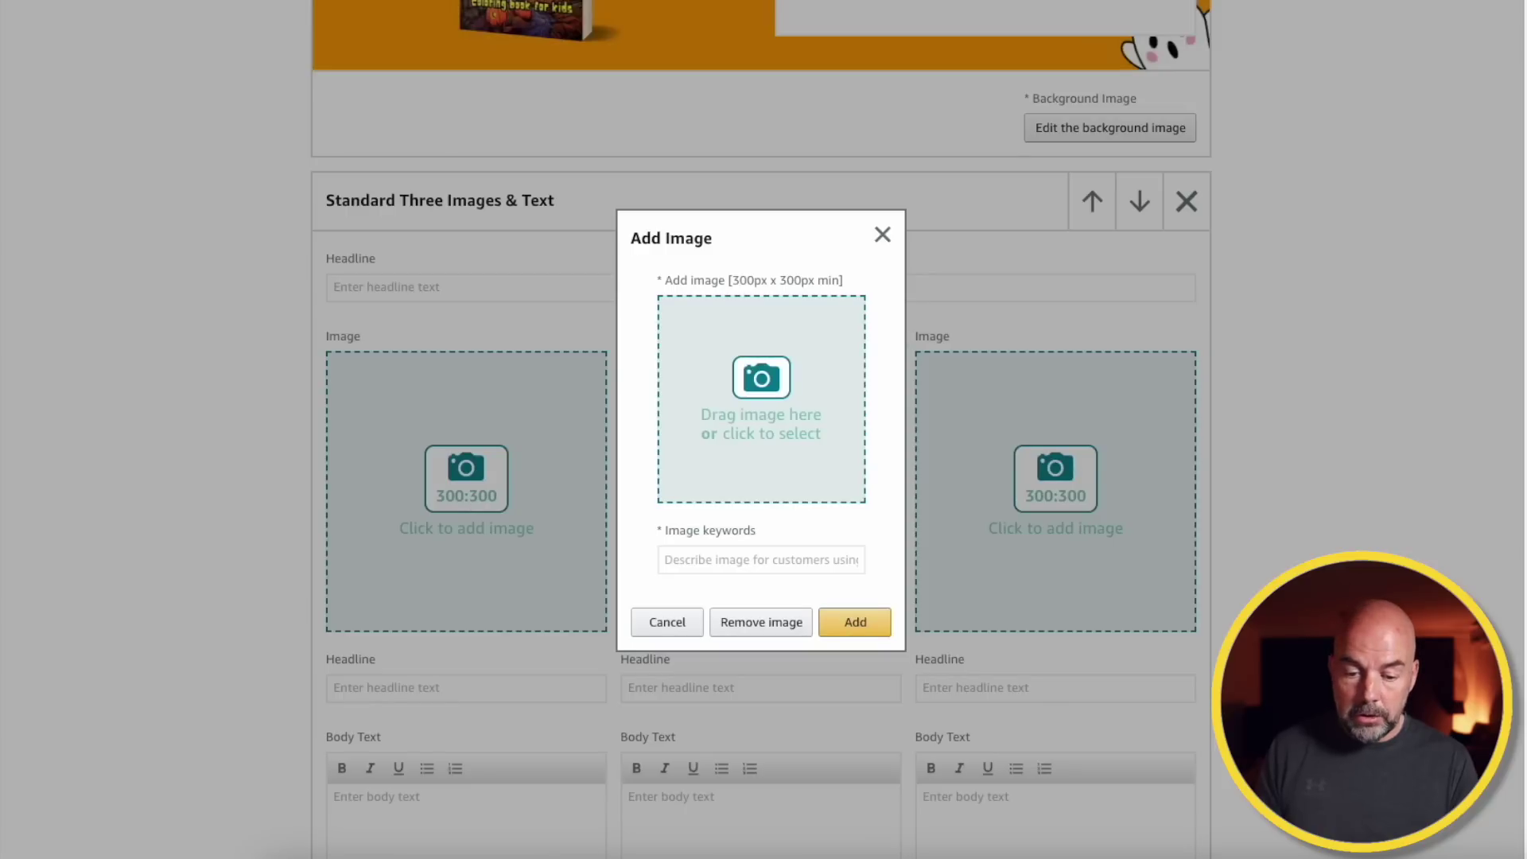
{"action": "left_click_drag", "start_coordinate": [1304, 548], "coordinate": [761, 400]}
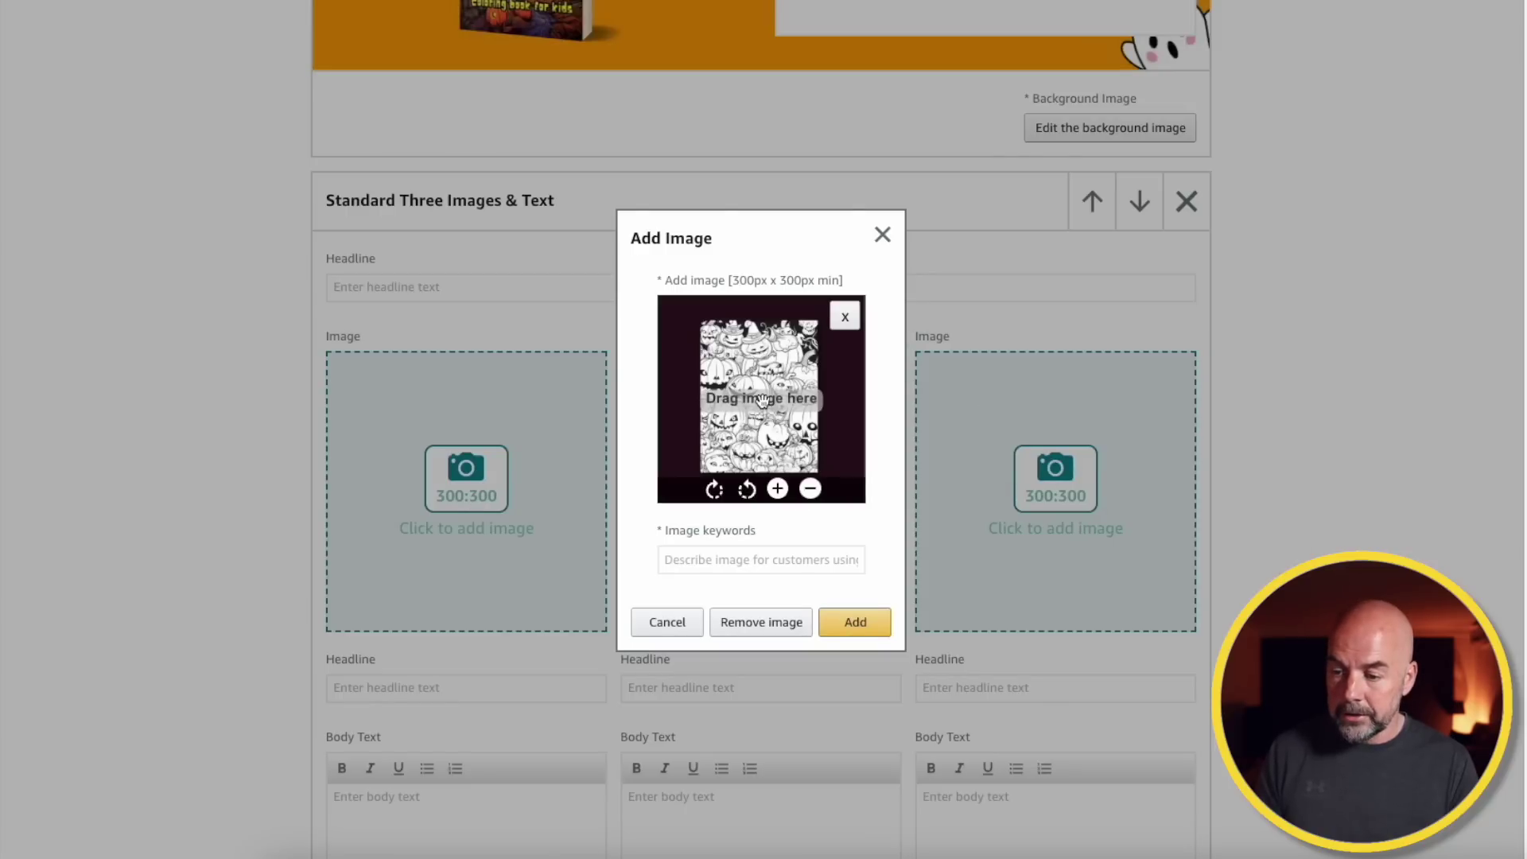
{"action": "left_click", "coordinate": [827, 624]}
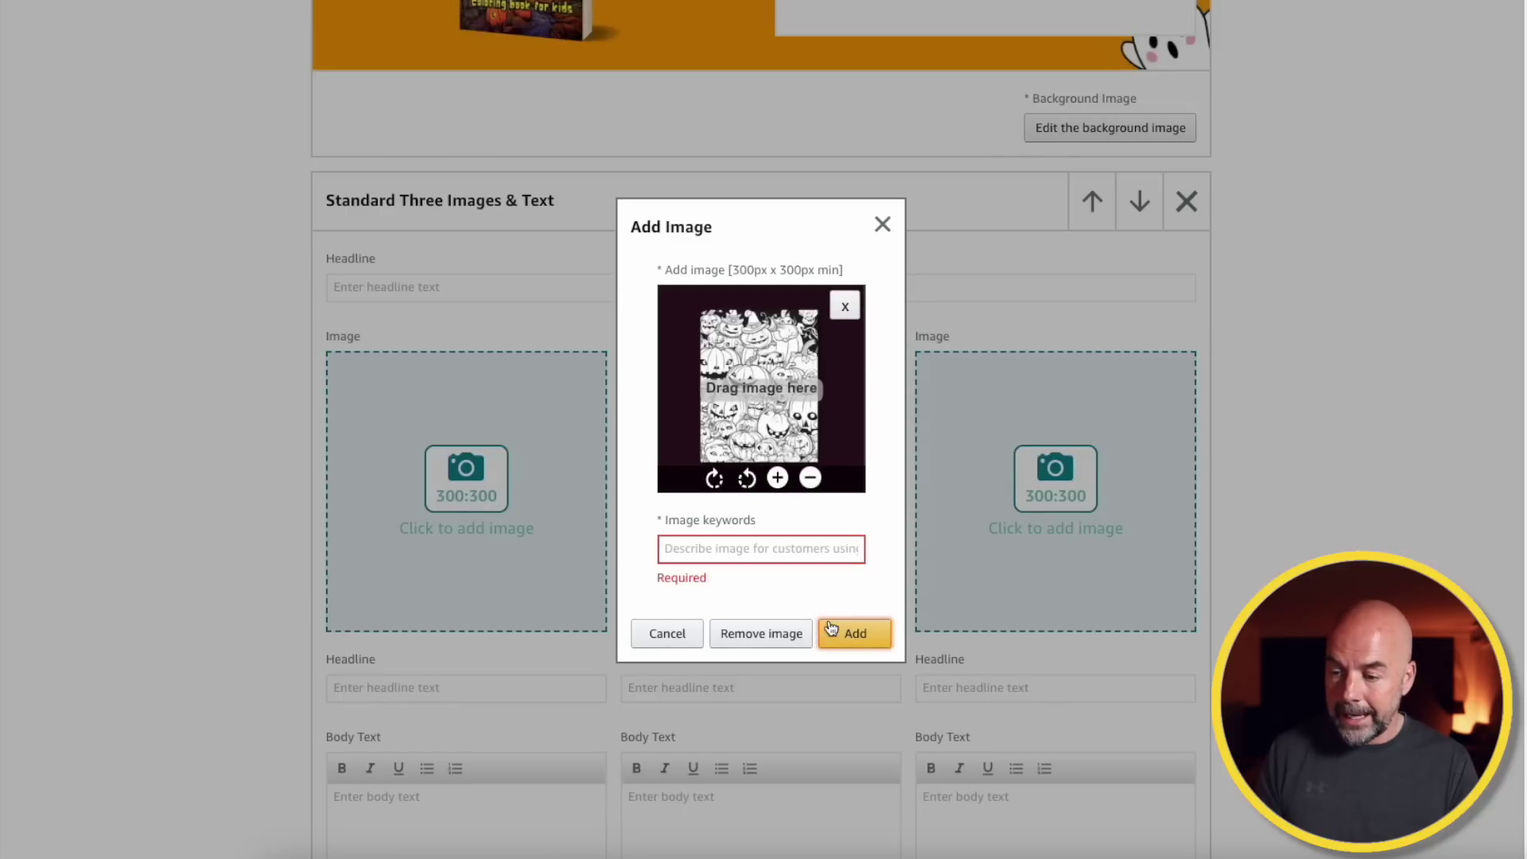
{"action": "left_click", "coordinate": [809, 548]}
{"action": "type", "text": "Halloween Coloring INter"}
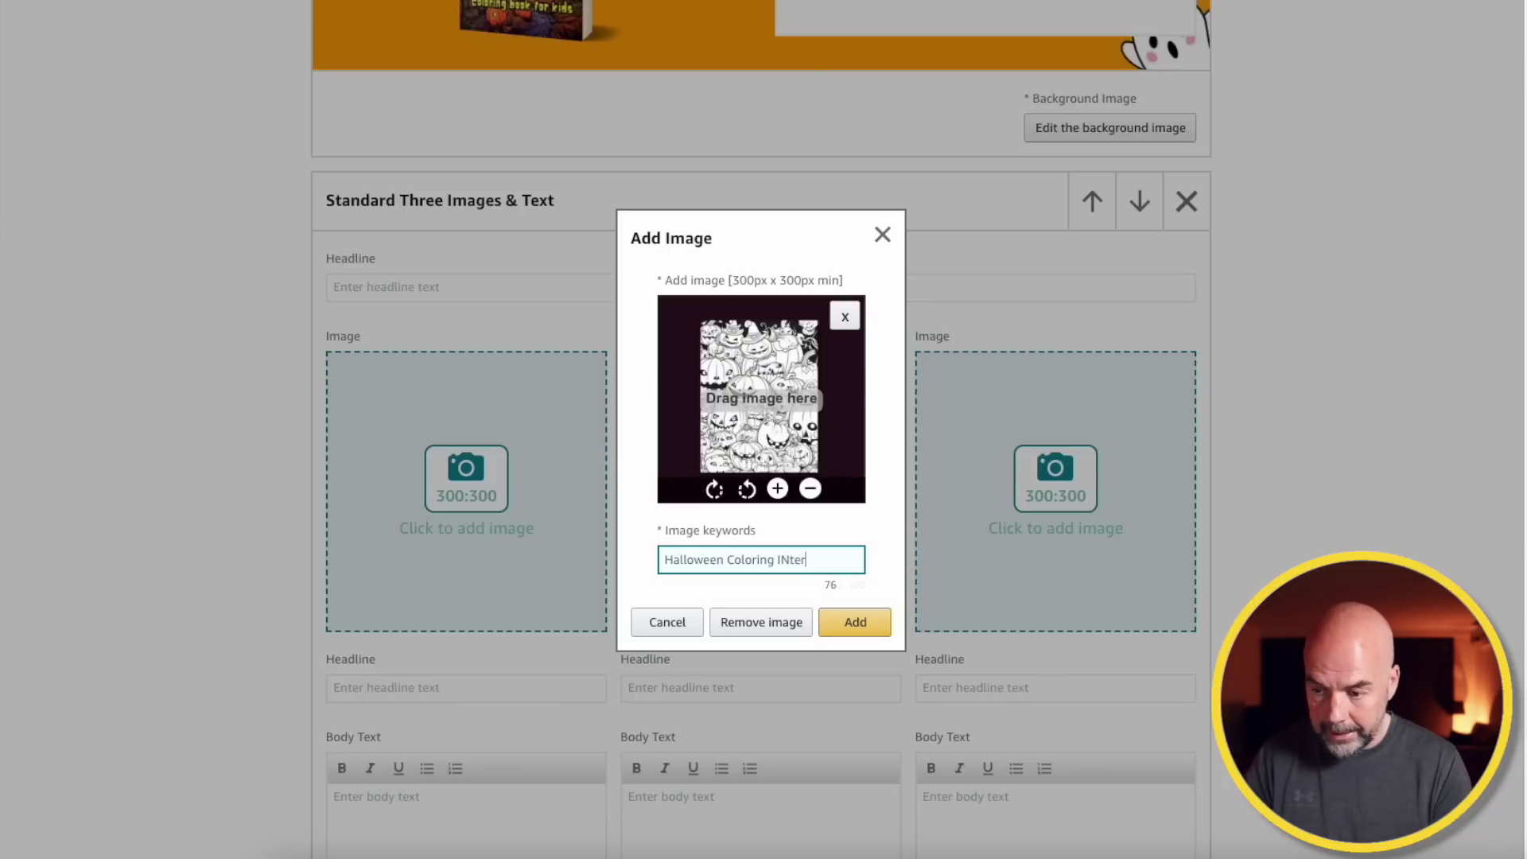
{"action": "key", "text": "Return"}
Add the orange pumpkin image to the middle tile with keyword 'Halloween'
{"action": "left_click", "coordinate": [784, 494]}
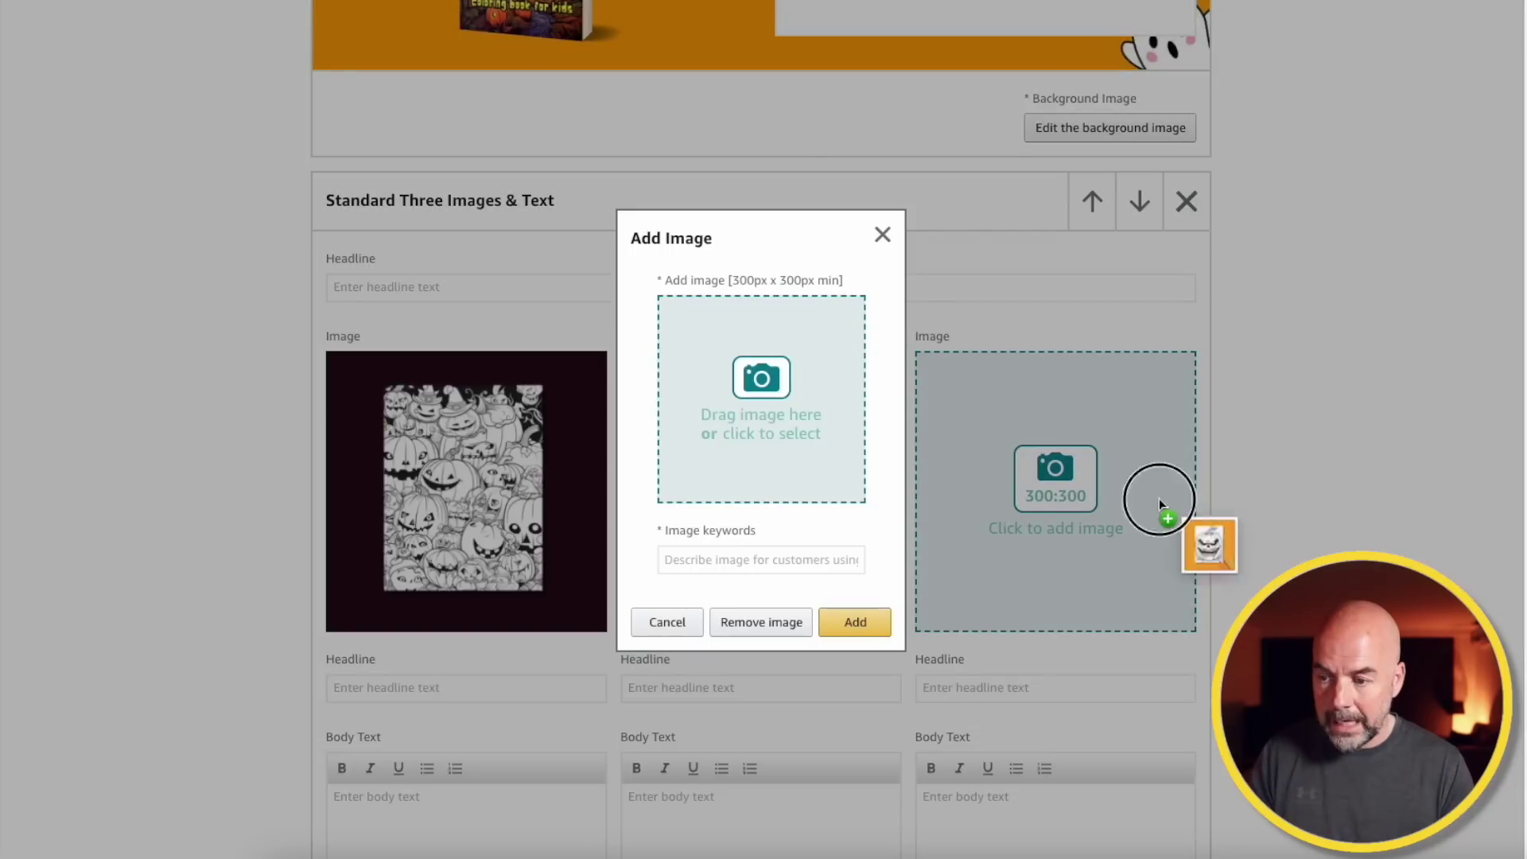
{"action": "left_click_drag", "start_coordinate": [1159, 501], "coordinate": [798, 419]}
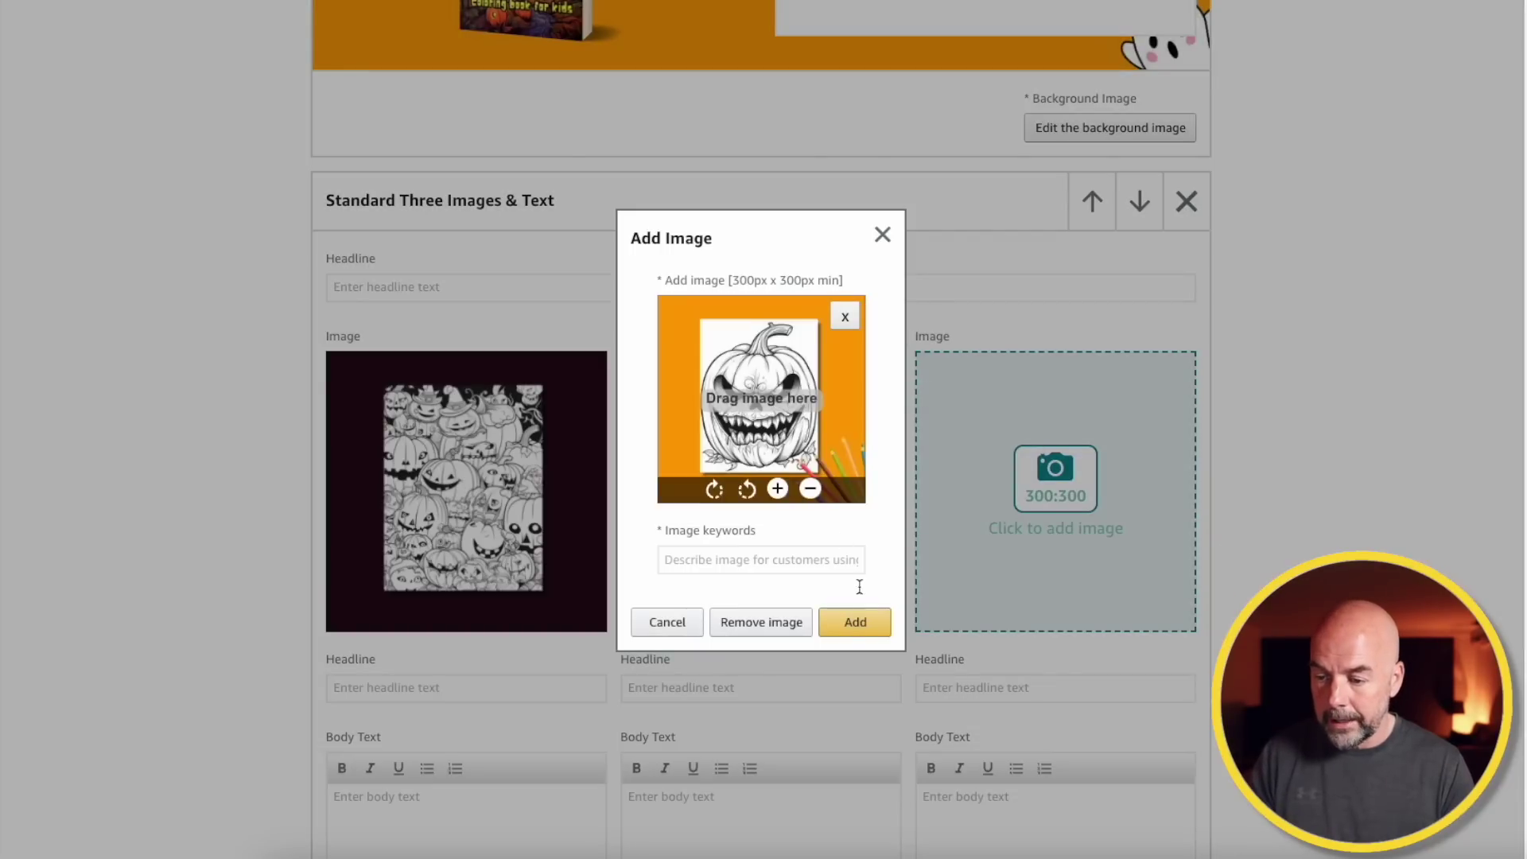
{"action": "left_click", "coordinate": [874, 635]}
{"action": "left_click", "coordinate": [821, 551]}
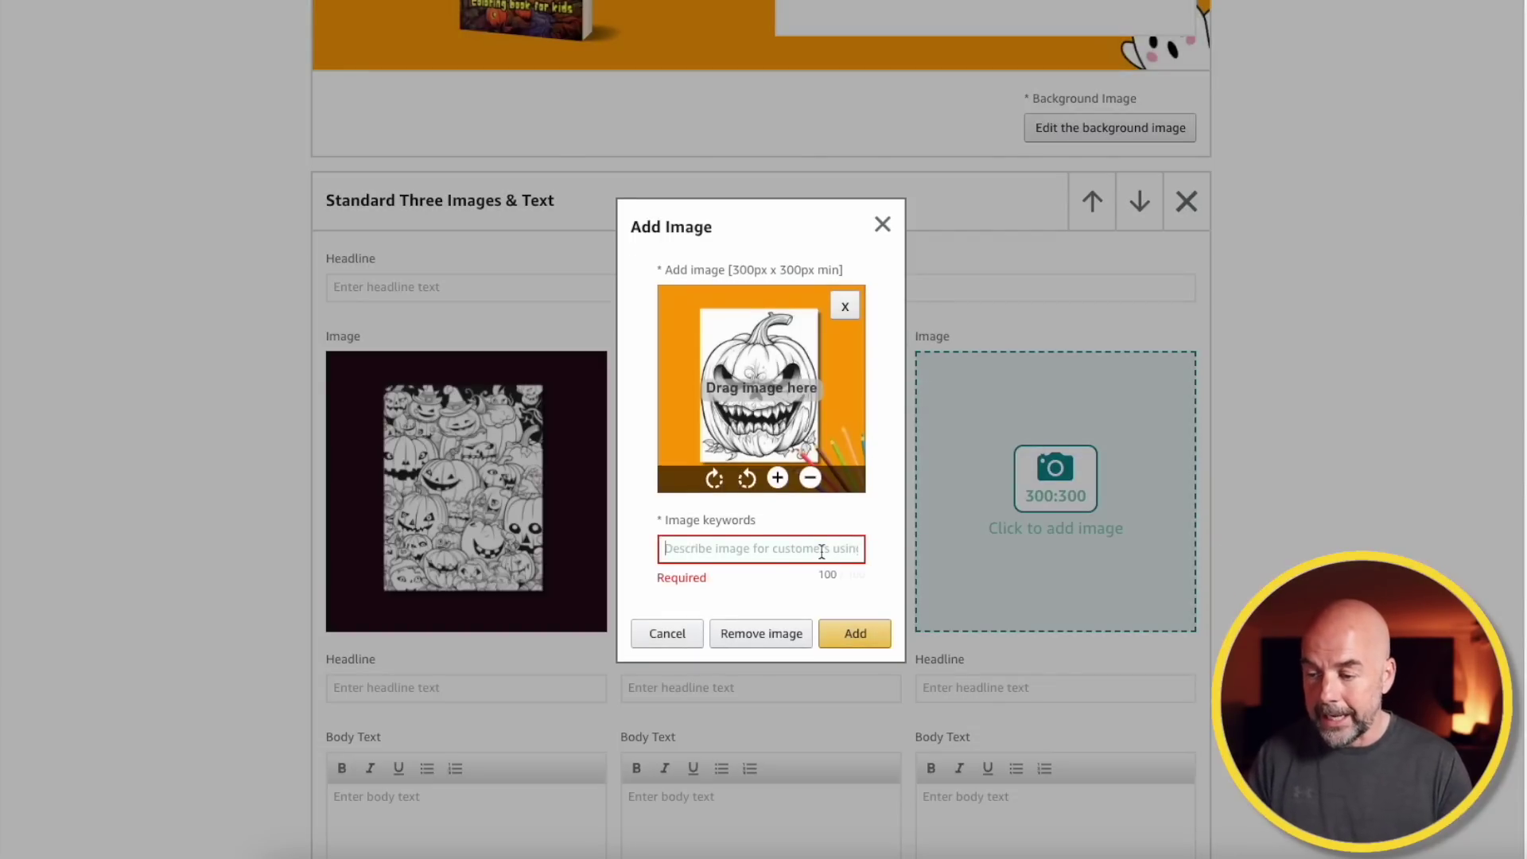
{"action": "type", "text": "Halloween Book"}
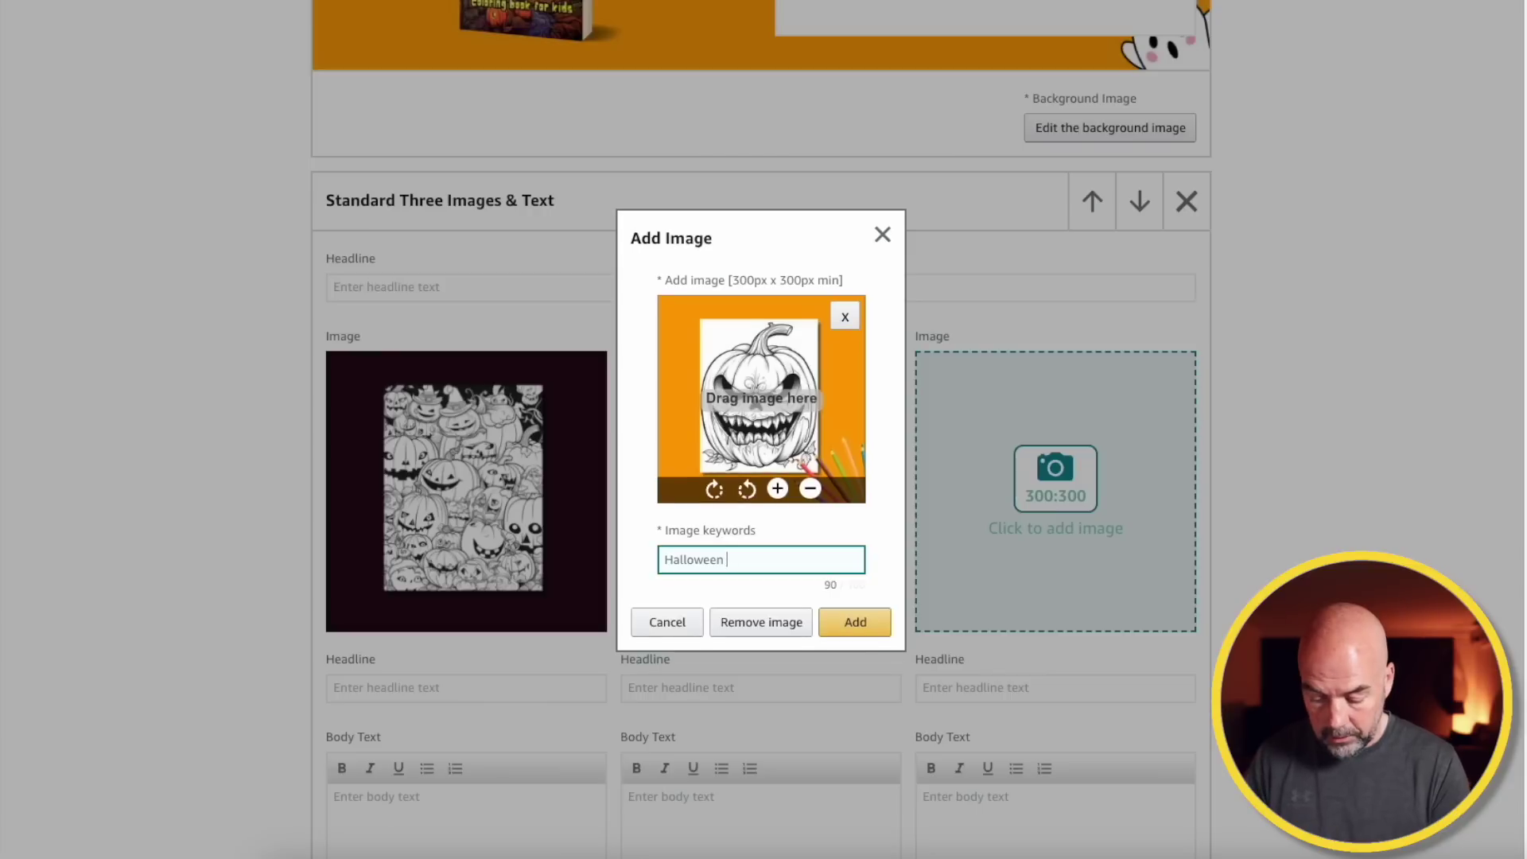
{"action": "left_click", "coordinate": [878, 624]}
Add the haunted-house coloring page to the third tile
{"action": "left_click", "coordinate": [1073, 499]}
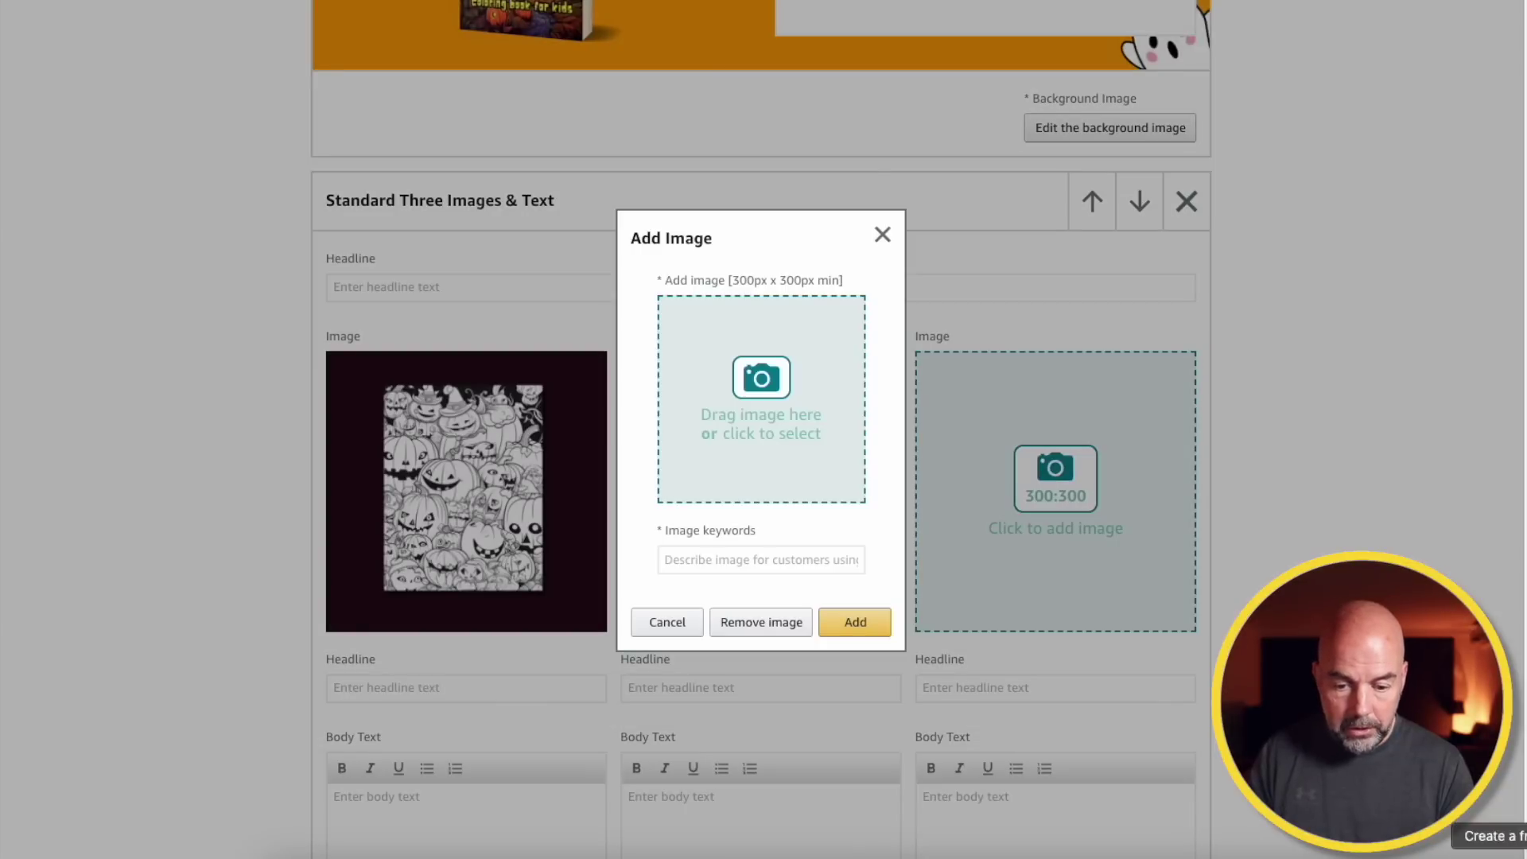
{"action": "left_click_drag", "start_coordinate": [983, 477], "coordinate": [753, 404]}
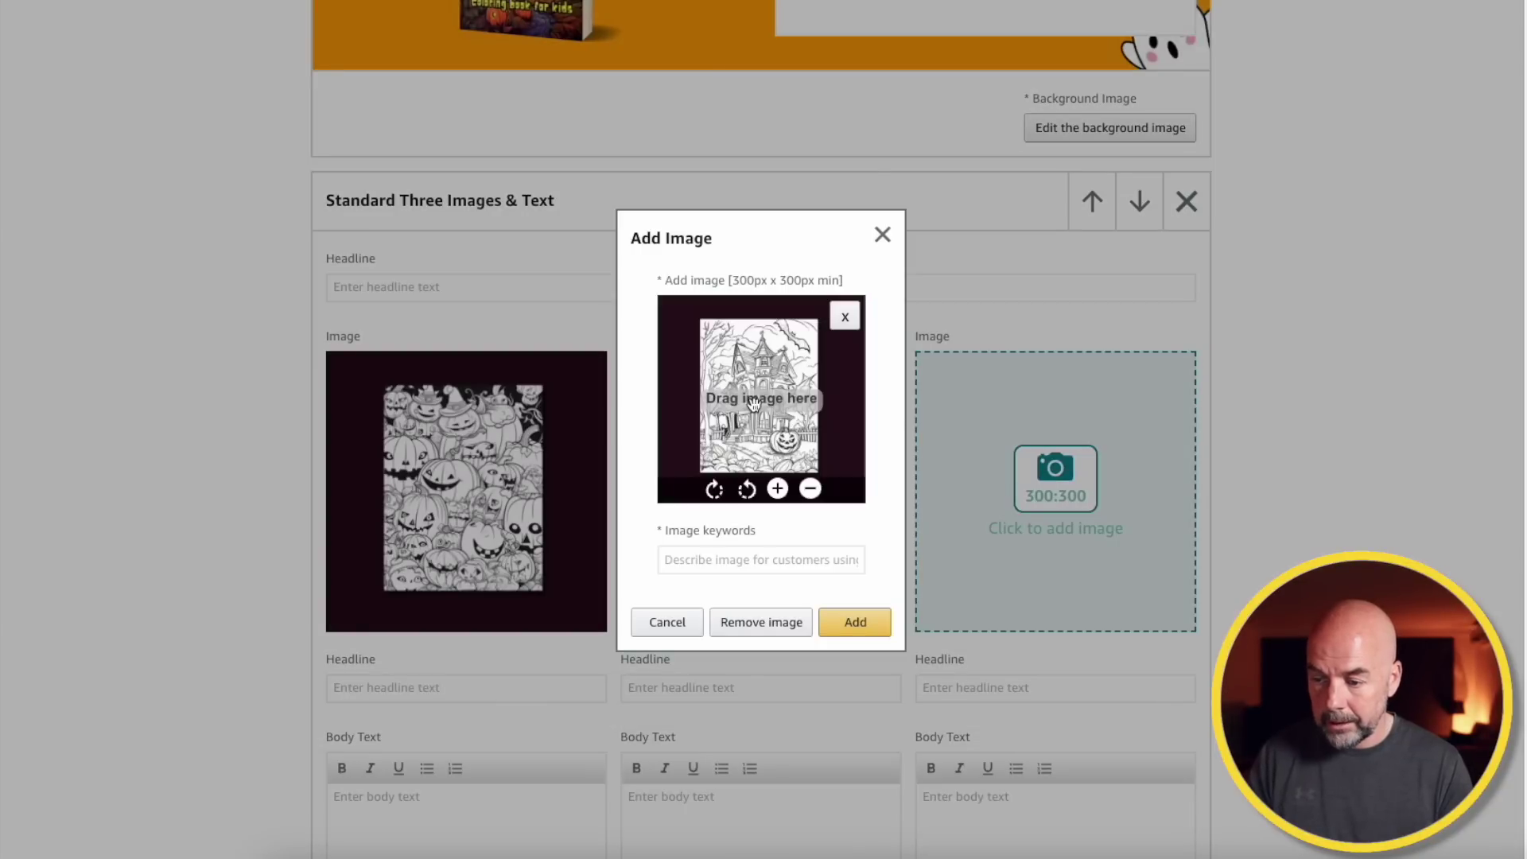
{"action": "left_click", "coordinate": [781, 564]}
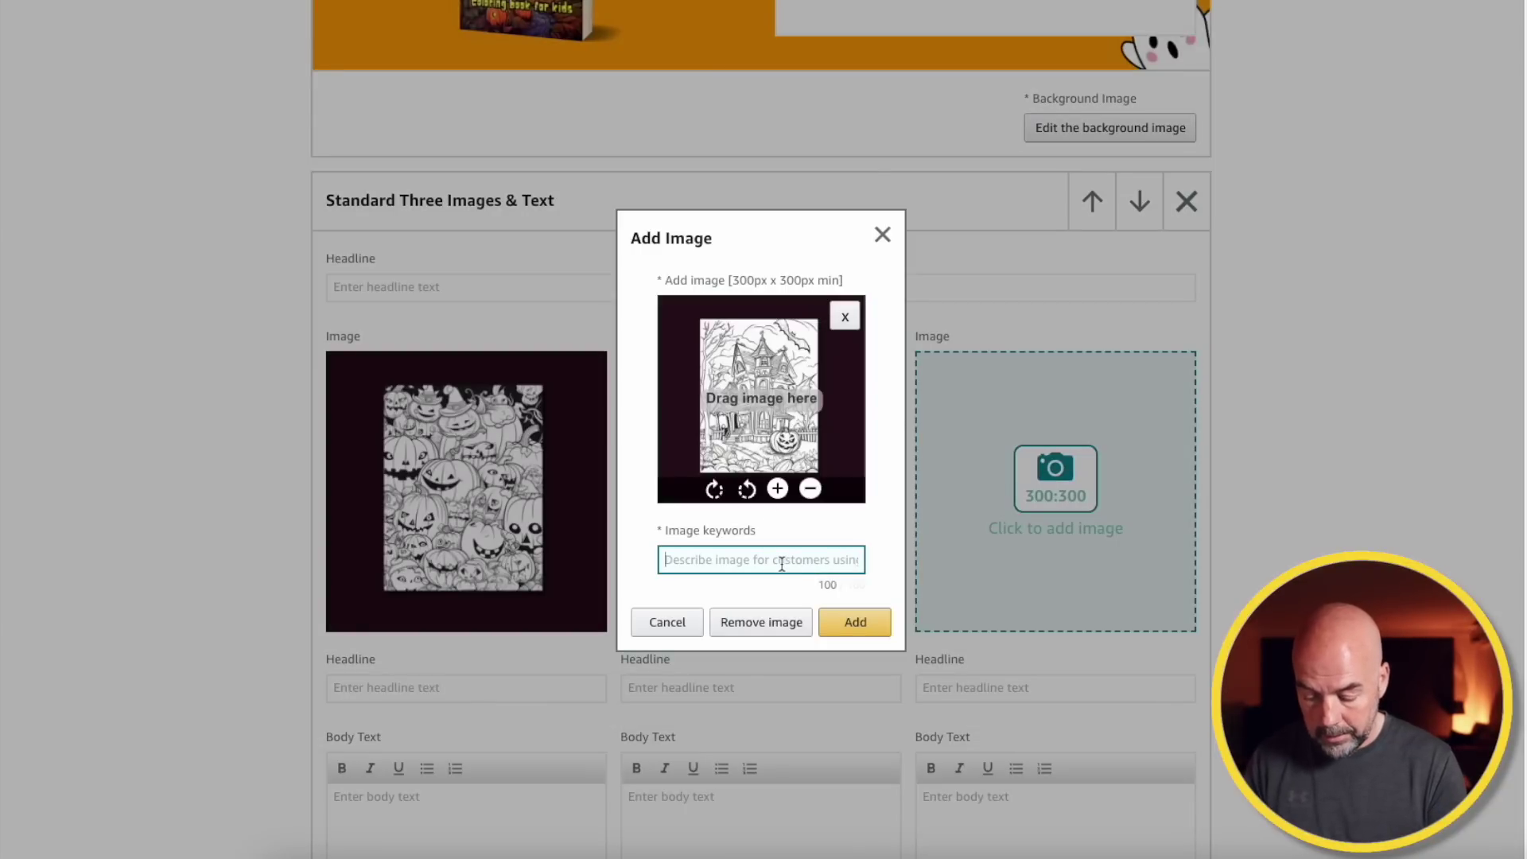
{"action": "left_click", "coordinate": [855, 624]}
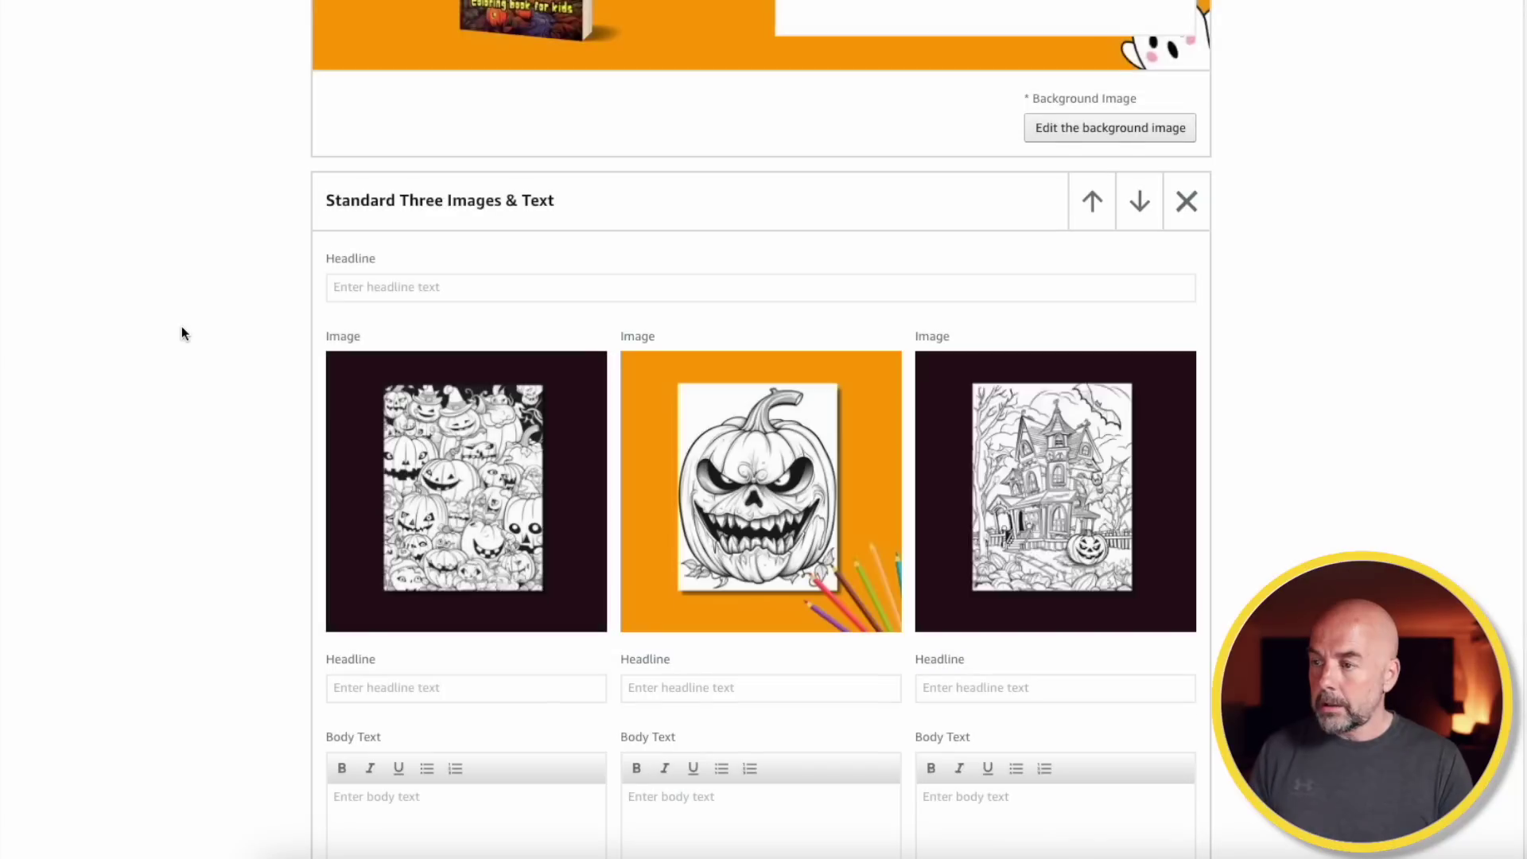
{"action": "scroll", "coordinate": [180, 324], "scroll_direction": "up", "scroll_amount": 10}
Preview the A+ content, checking the RED FOX banner, Halloween banner and three tiles
{"action": "left_click", "coordinate": [122, 140]}
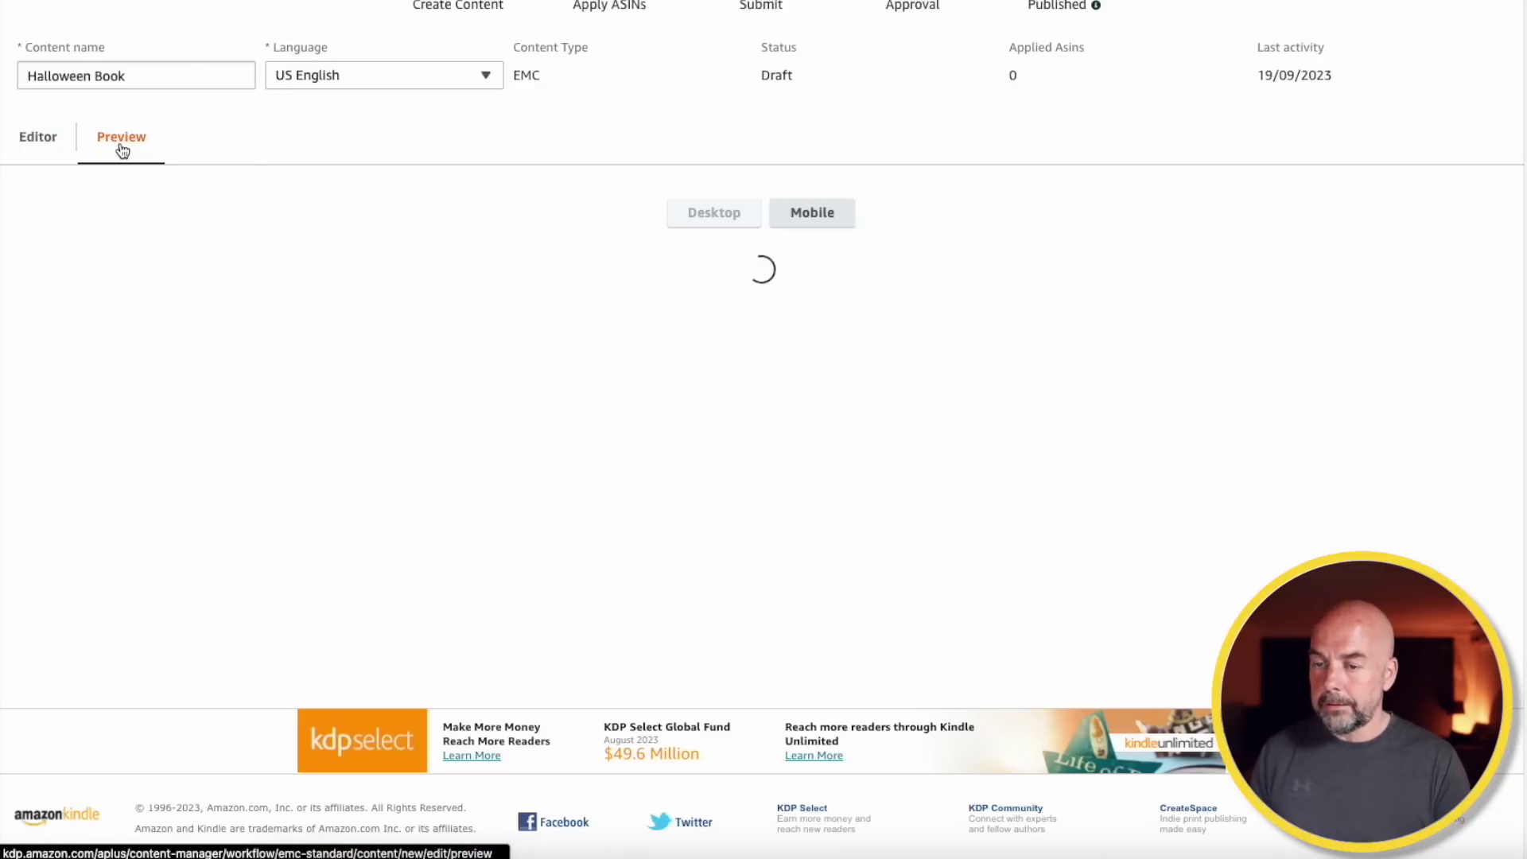
{"action": "scroll", "coordinate": [1401, 534], "scroll_direction": "down", "scroll_amount": 3}
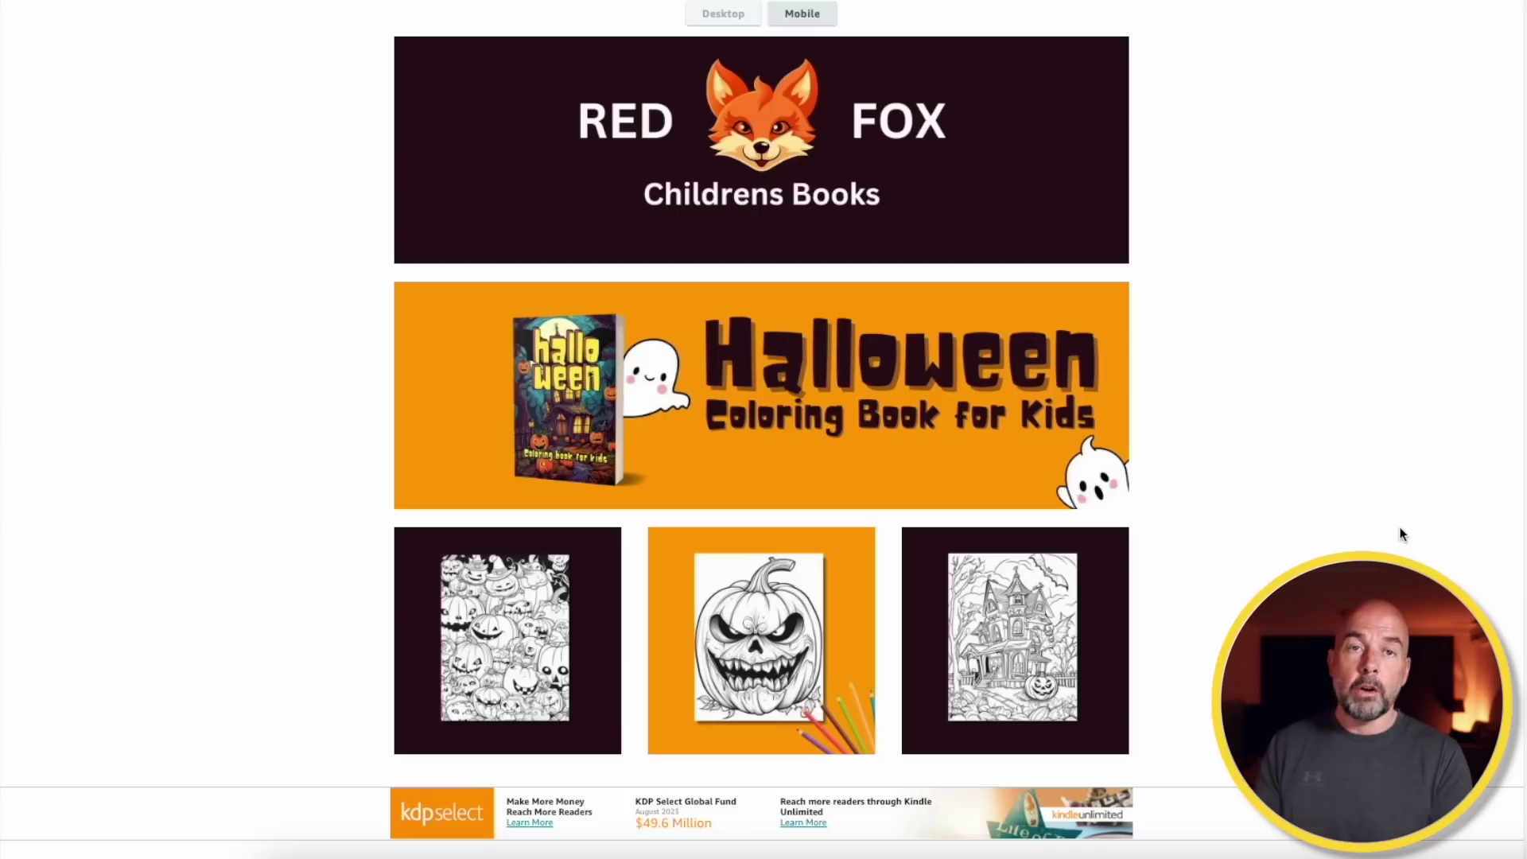
{"action": "scroll", "coordinate": [1284, 362], "scroll_direction": "up", "scroll_amount": 7}
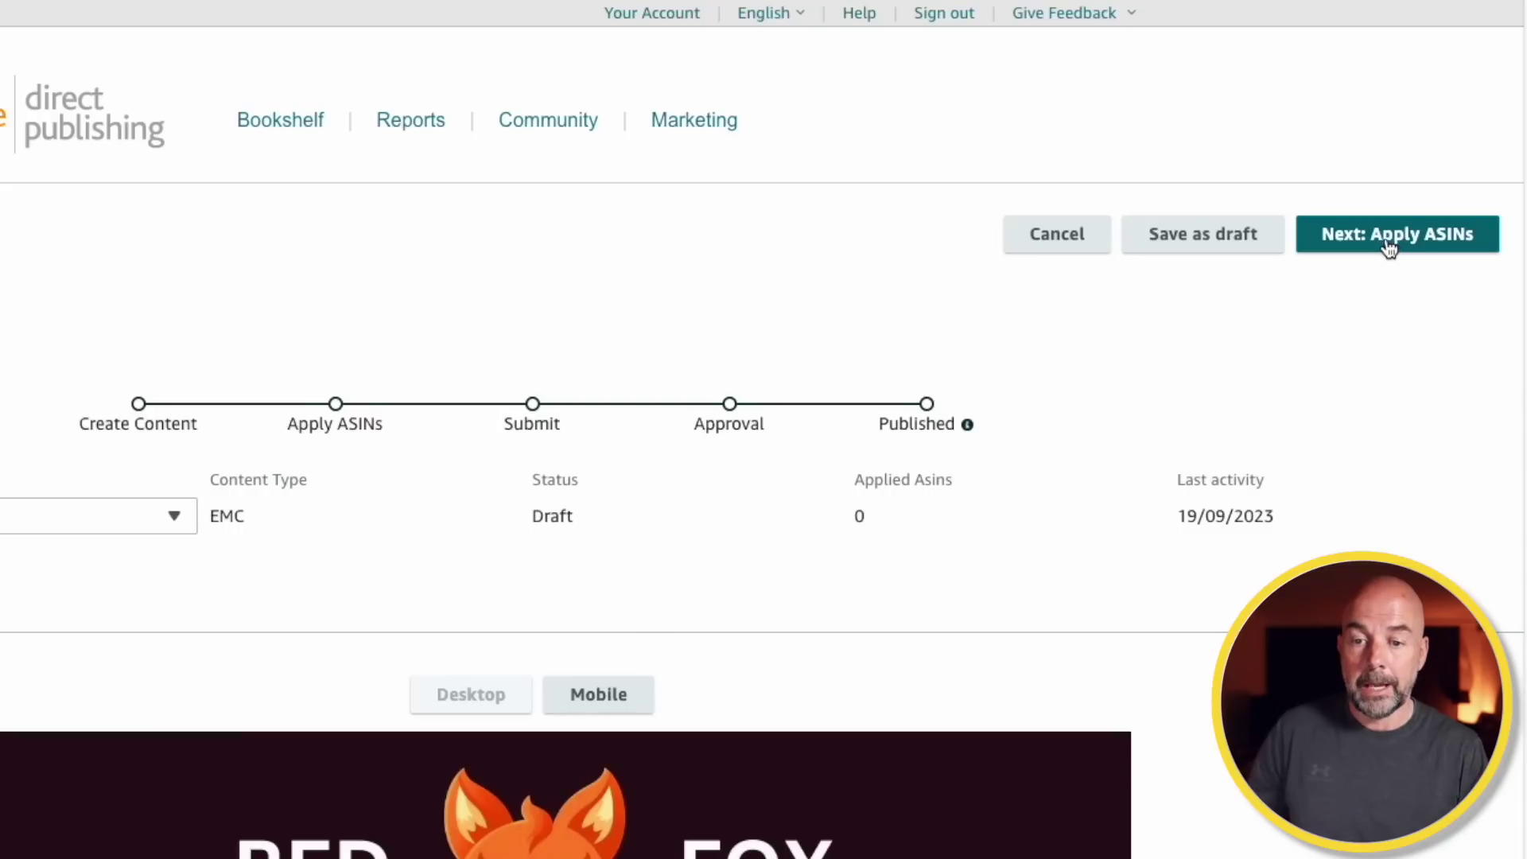
Go to Apply ASINs, copy the book's ASIN from the Bookshelf, search it and apply it
{"action": "left_click", "coordinate": [1389, 249]}
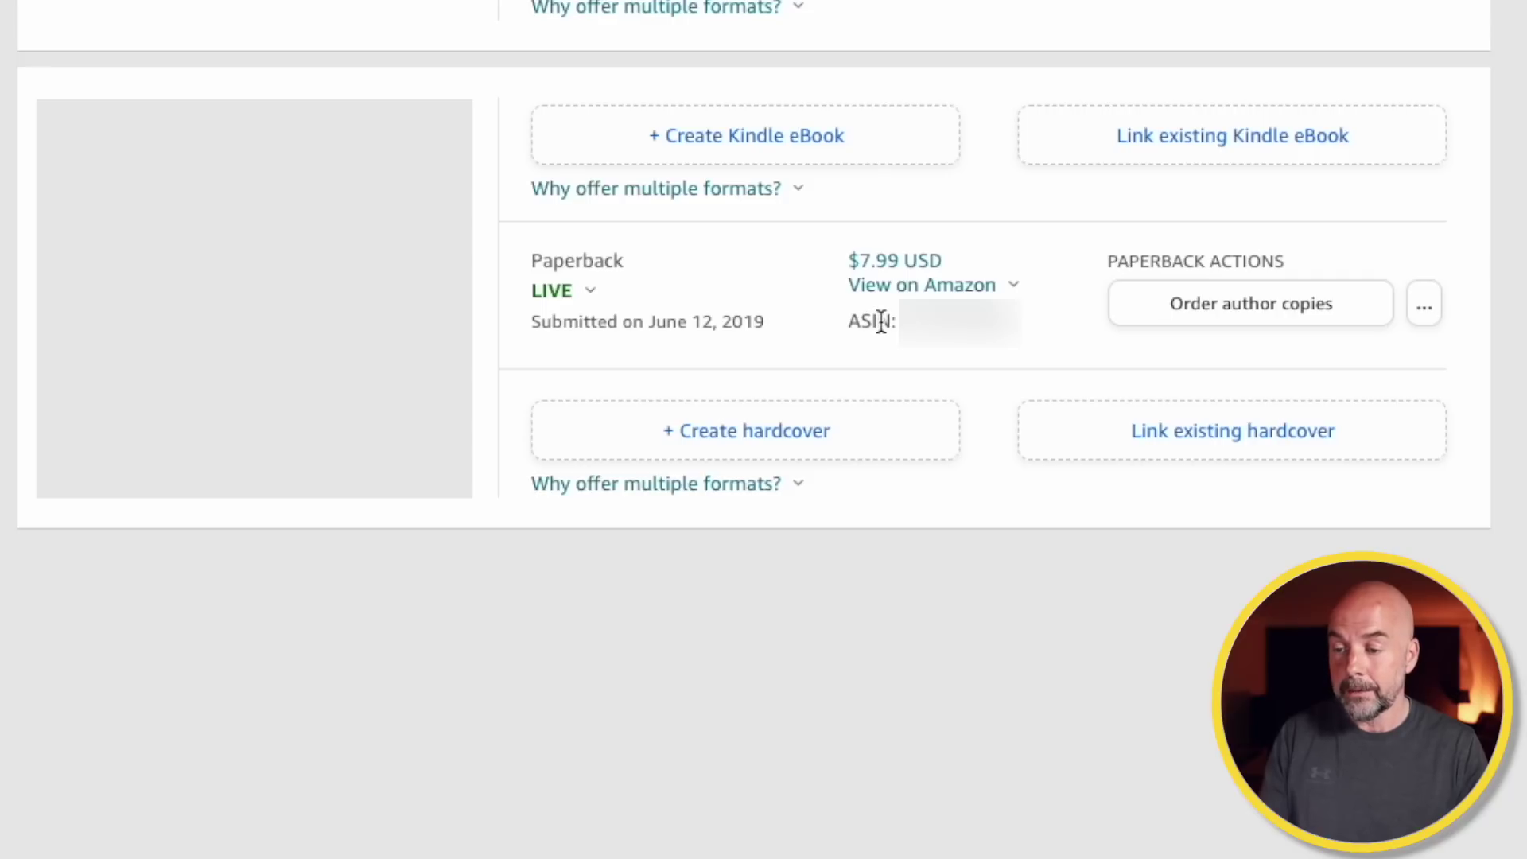
{"action": "left_click_drag", "start_coordinate": [1023, 331], "coordinate": [903, 322]}
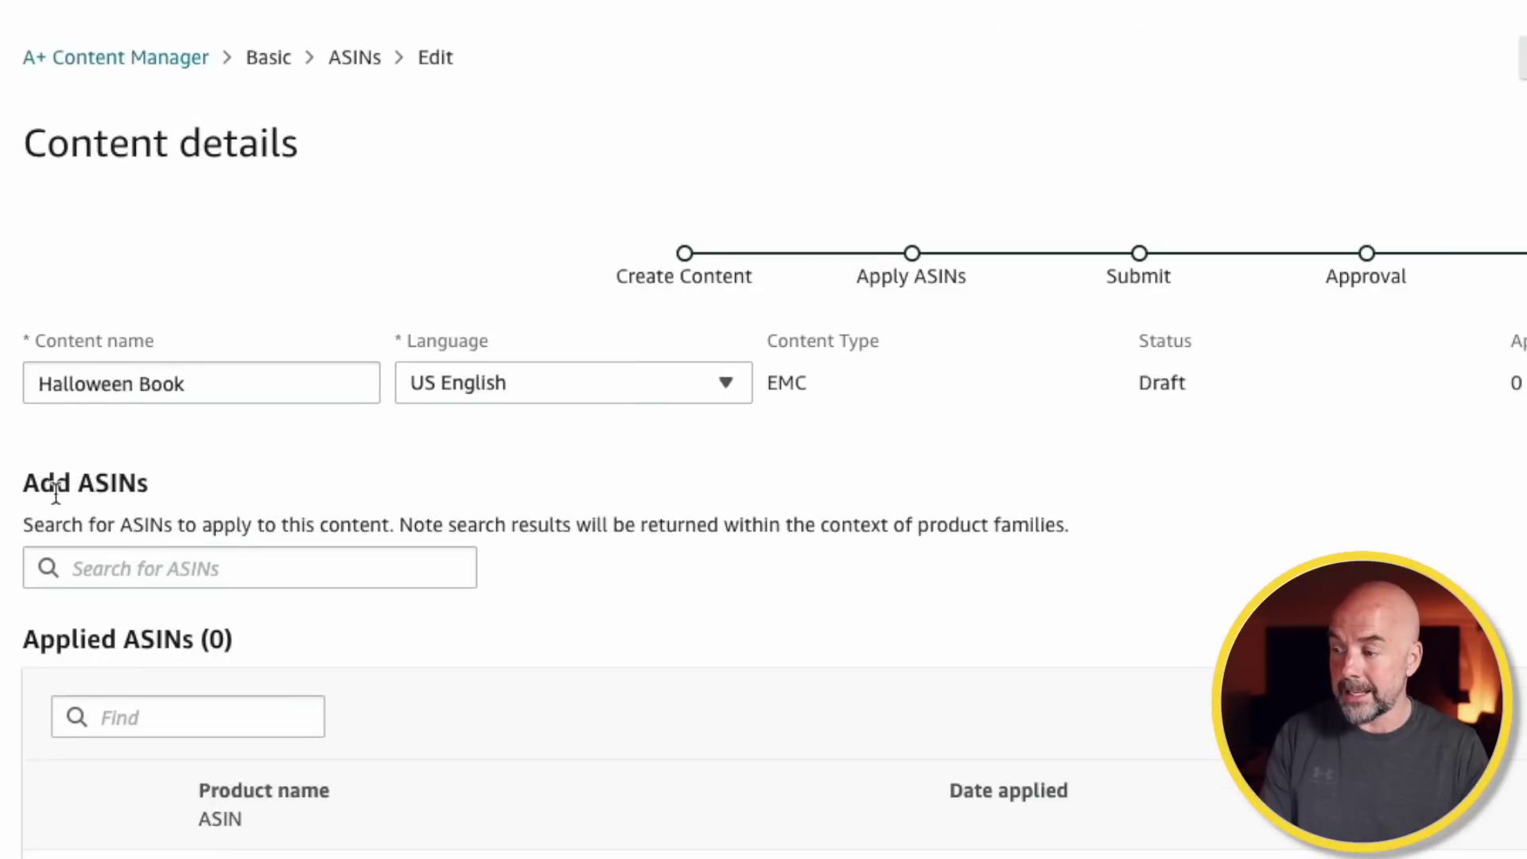
{"action": "left_click", "coordinate": [115, 567]}
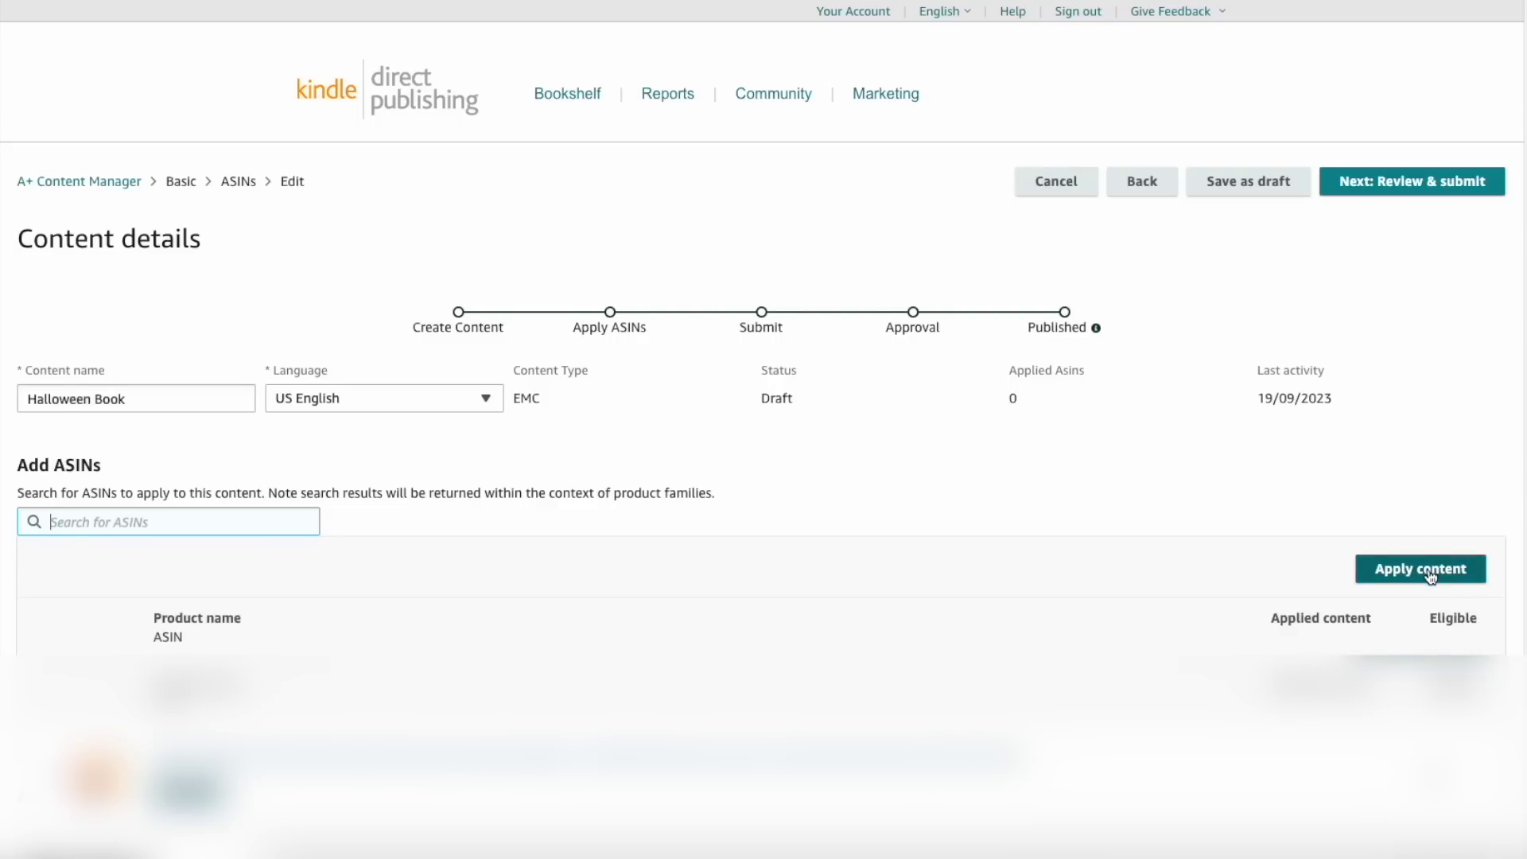
{"action": "left_click", "coordinate": [1429, 574]}
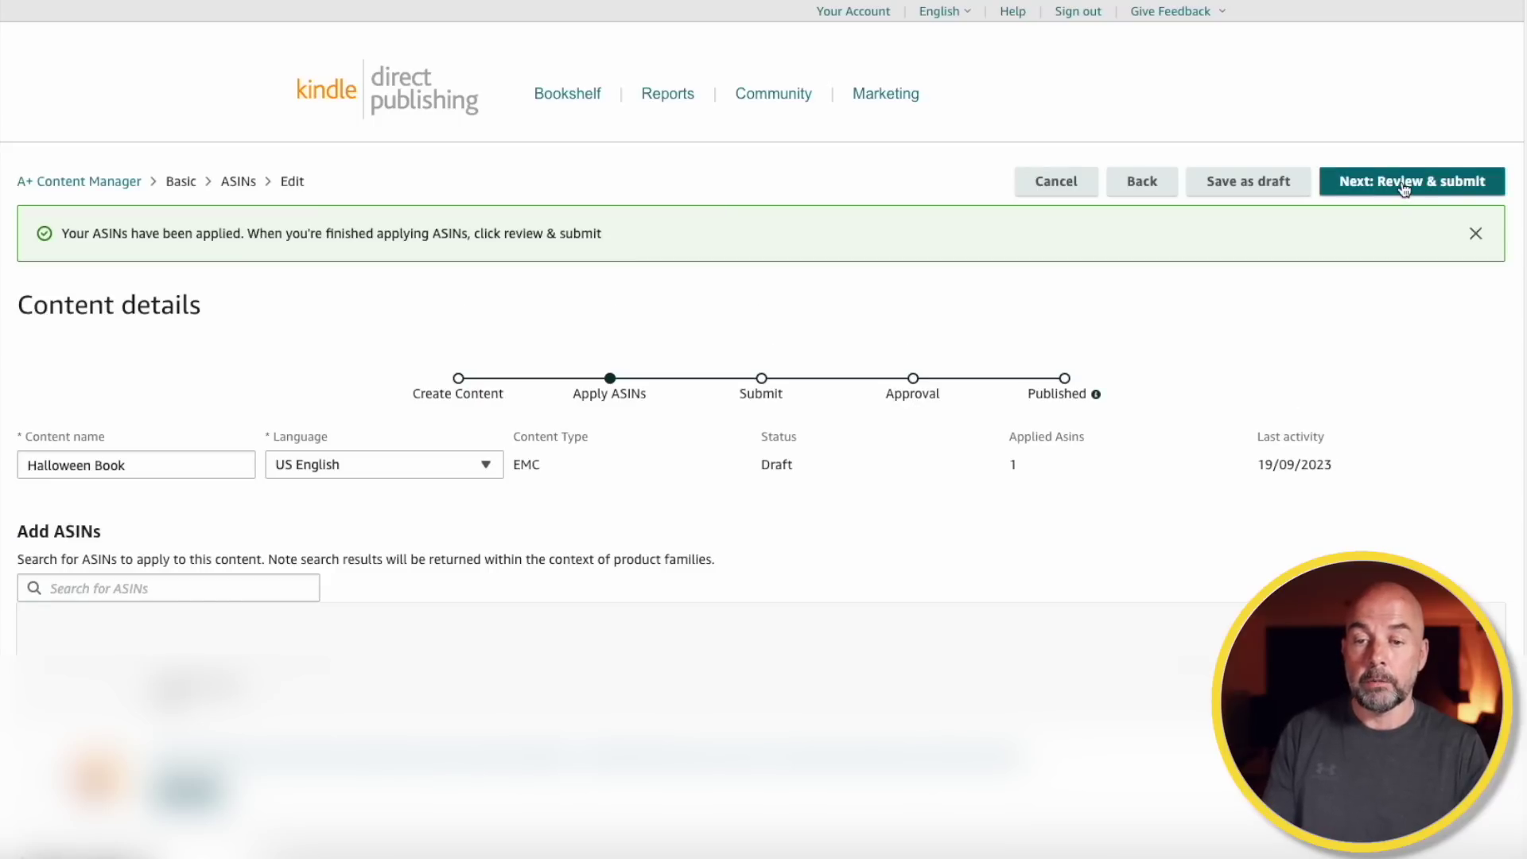
Review the Halloween Book A+ content preview and submit it for approval
{"action": "left_click", "coordinate": [1405, 182]}
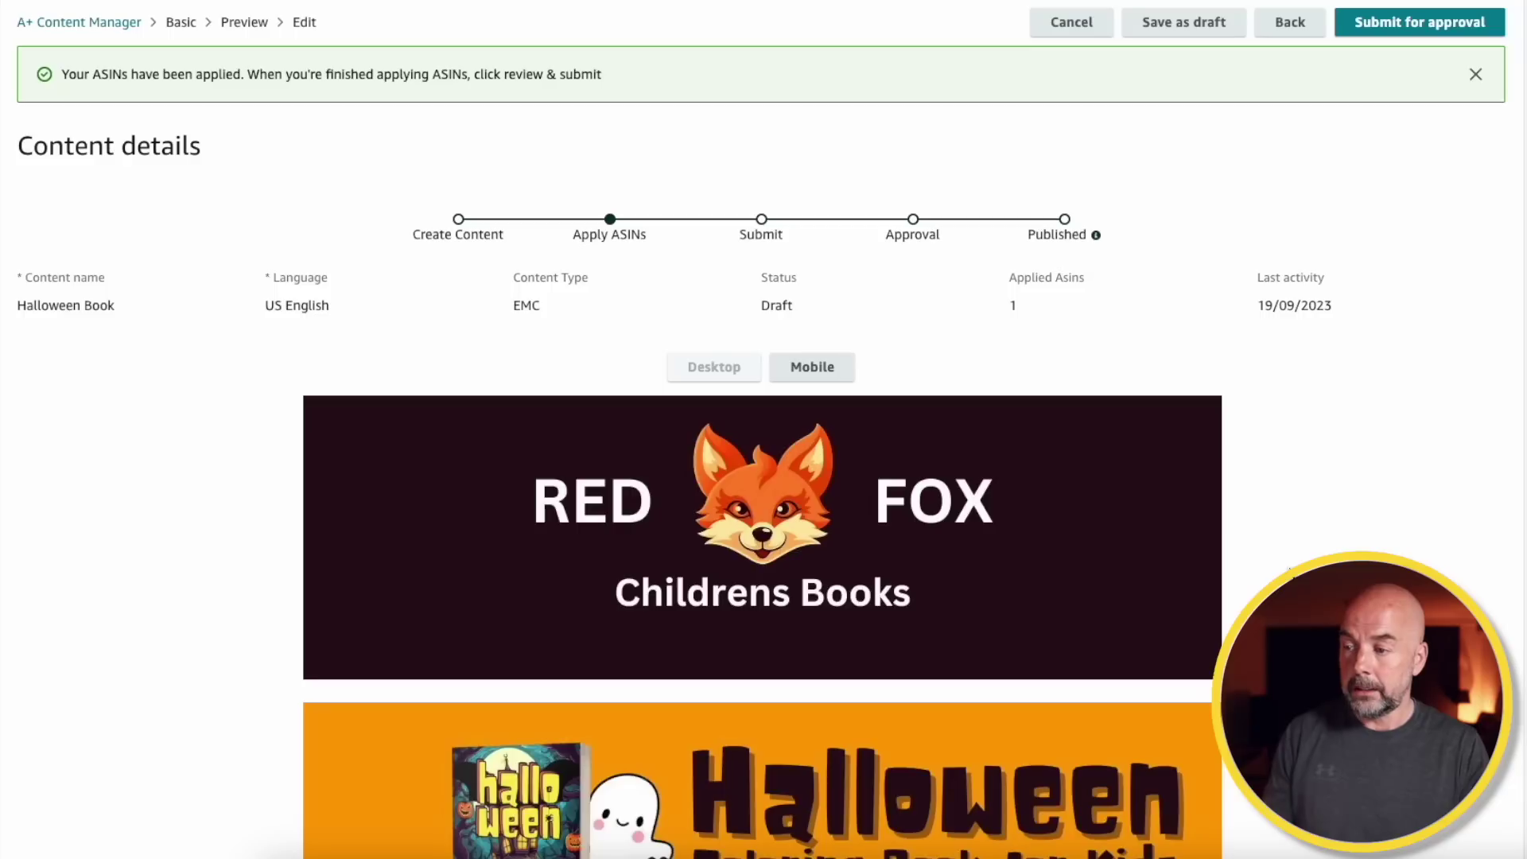
{"action": "scroll", "coordinate": [762, 430], "scroll_direction": "down", "scroll_amount": 6}
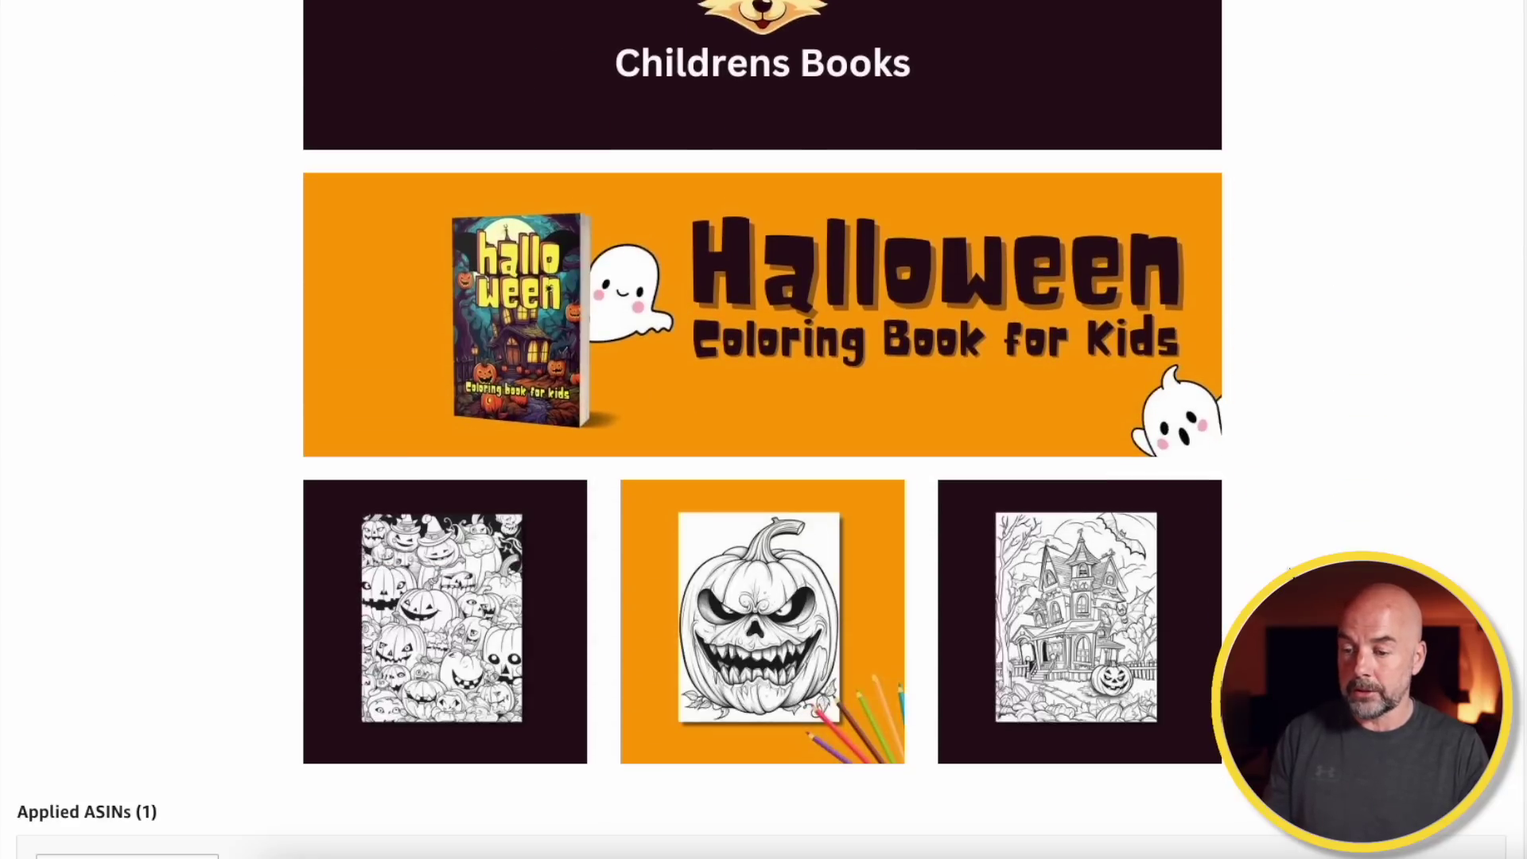
{"action": "scroll", "coordinate": [1309, 461], "scroll_direction": "up", "scroll_amount": 8}
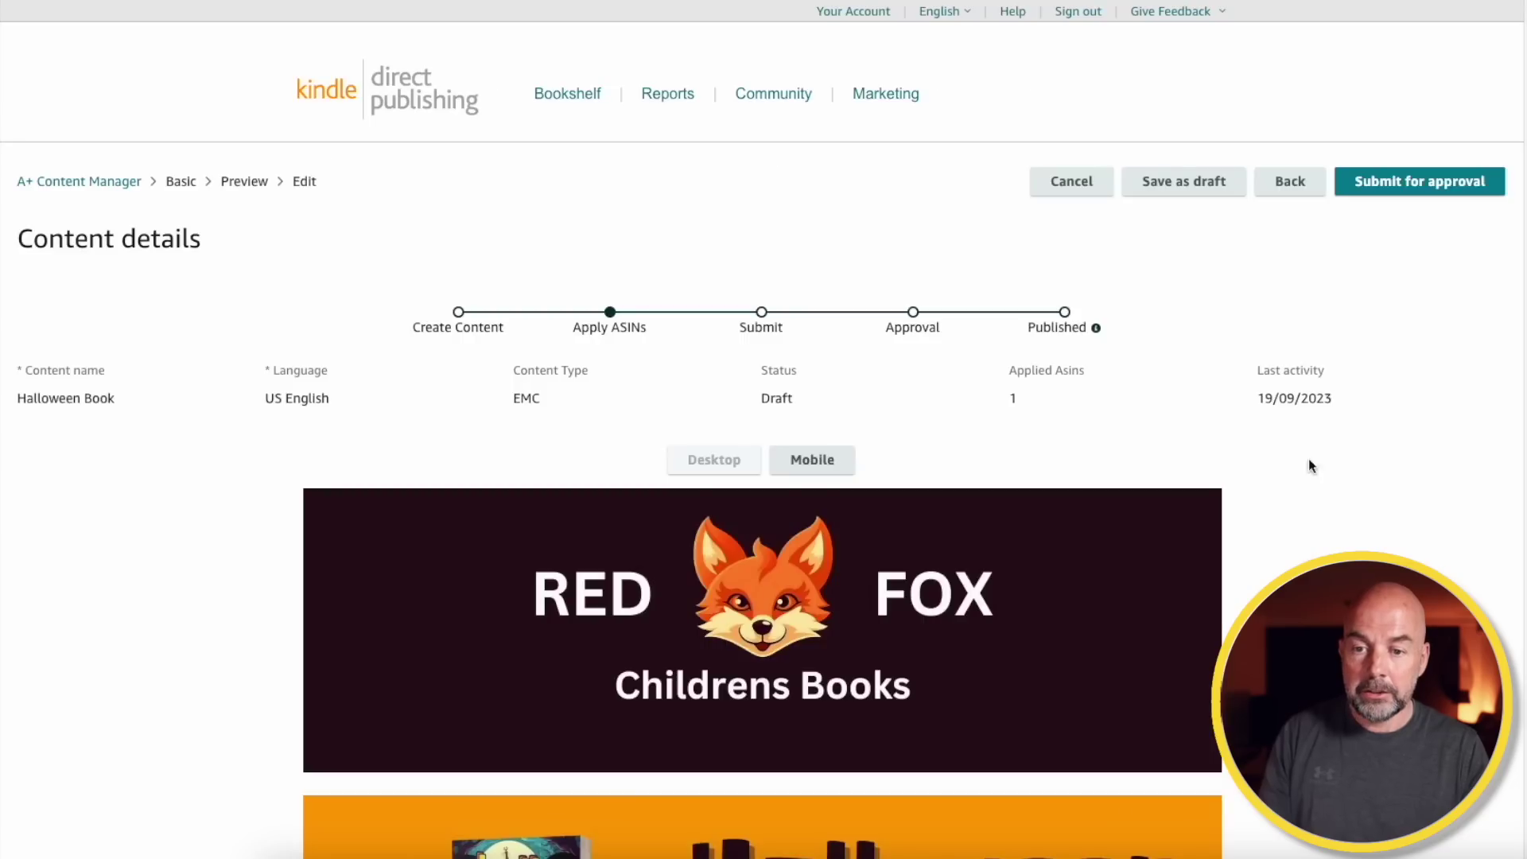
{"action": "left_click", "coordinate": [1404, 201]}
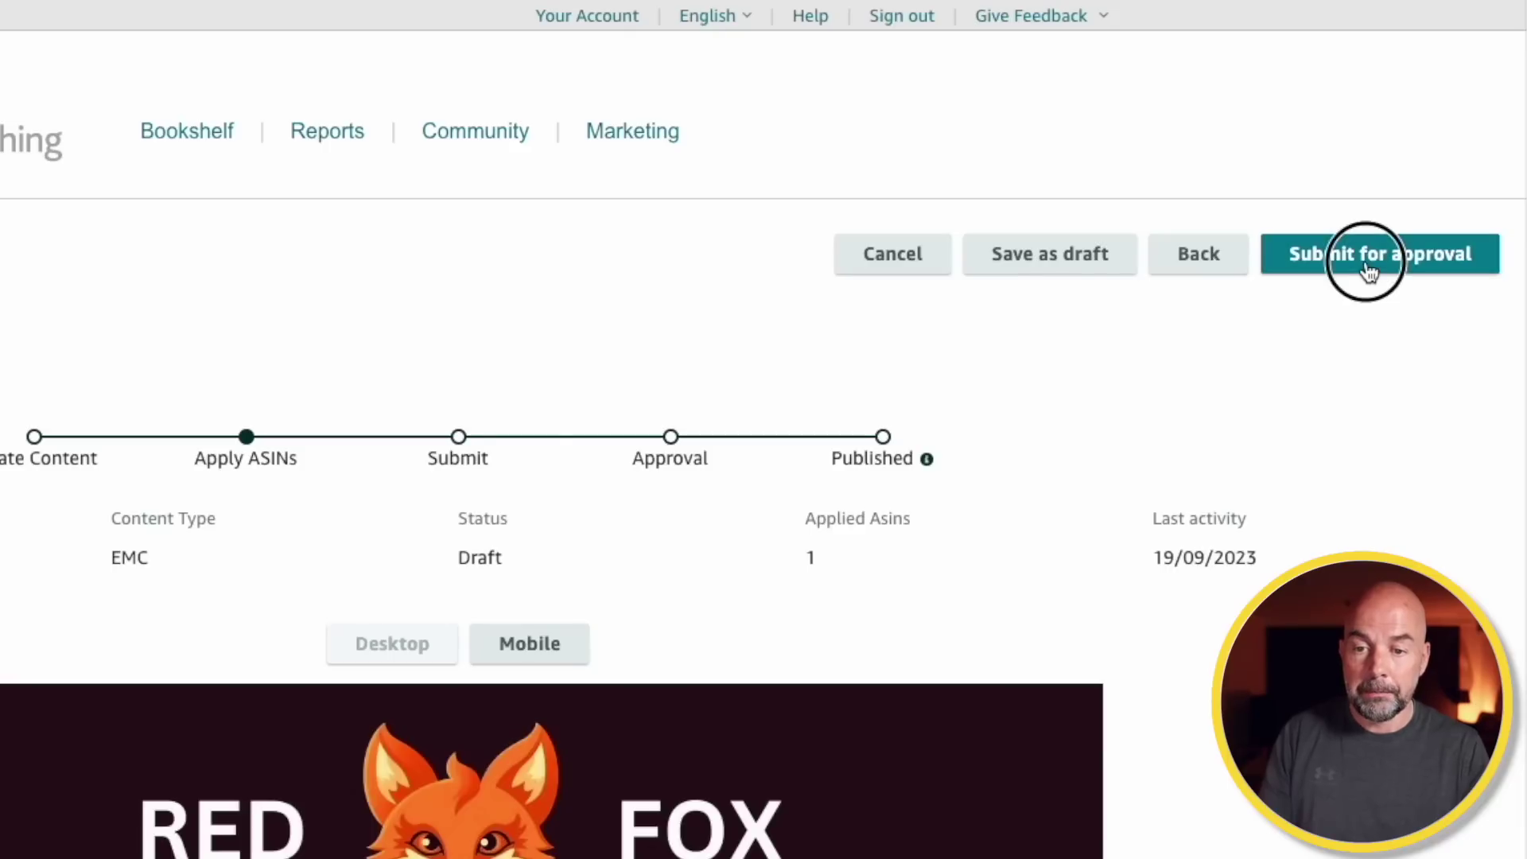